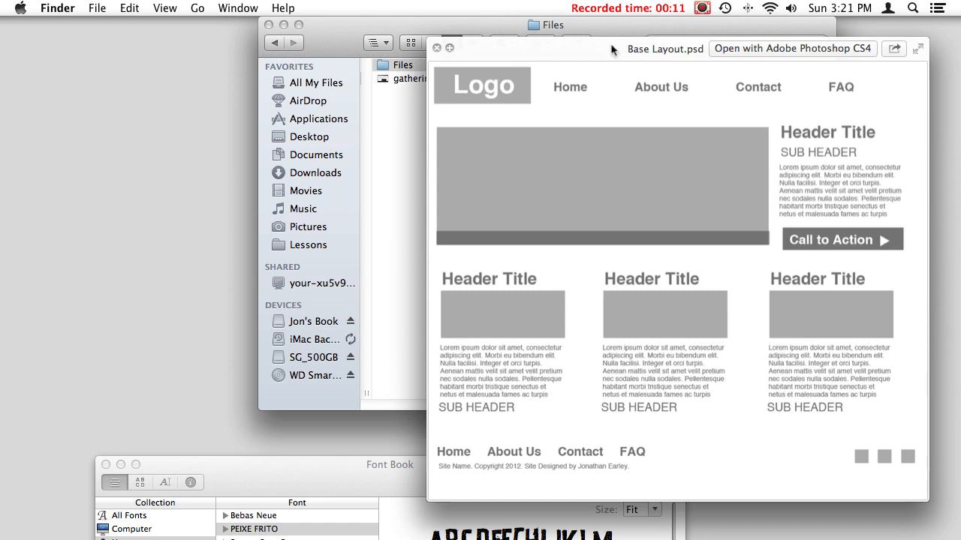
Preview the concert images and Social Icons V1.psd in the Files folder one after another.
{"action": "left_click_drag", "start_coordinate": [619, 23], "coordinate": [720, 29]}
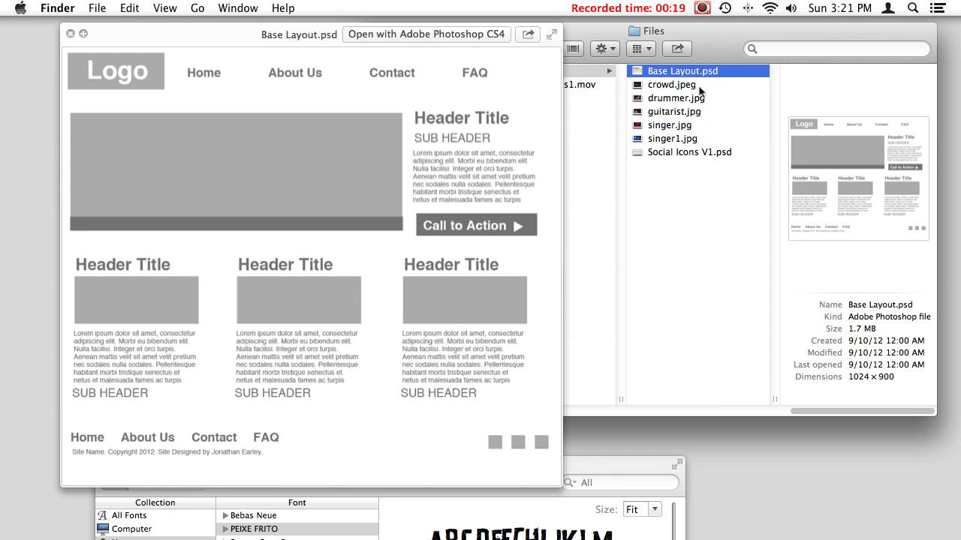
{"action": "left_click", "coordinate": [692, 87]}
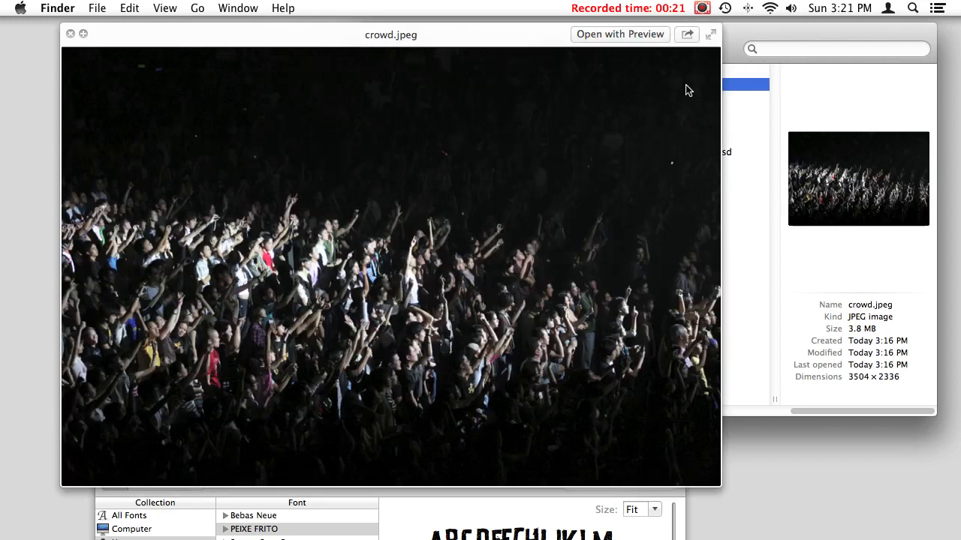
{"action": "left_click_drag", "start_coordinate": [752, 34], "coordinate": [774, 35]}
{"action": "left_click", "coordinate": [773, 93]}
{"action": "key", "text": "Down"}
{"action": "key", "text": "Down"}
{"action": "key", "text": "Down"}
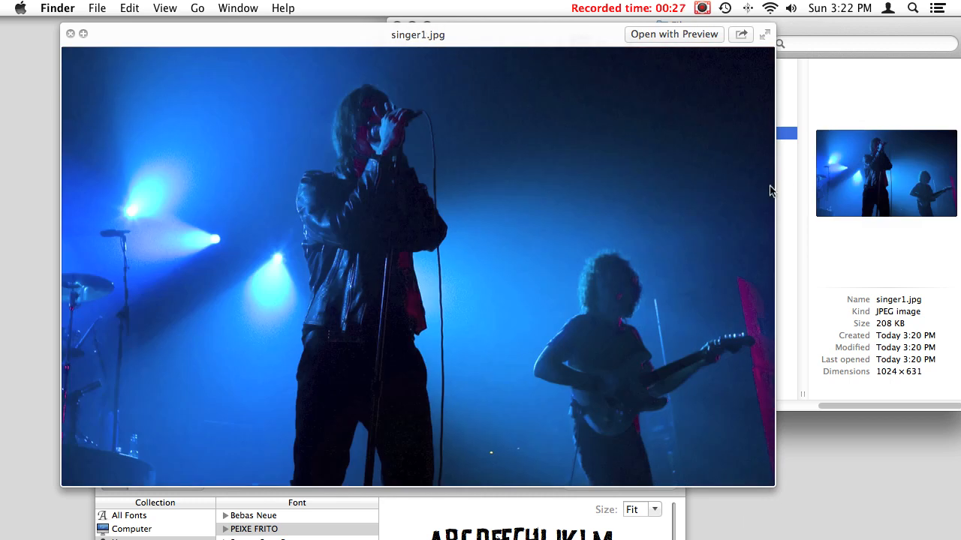
{"action": "left_click_drag", "start_coordinate": [788, 22], "coordinate": [932, 27]}
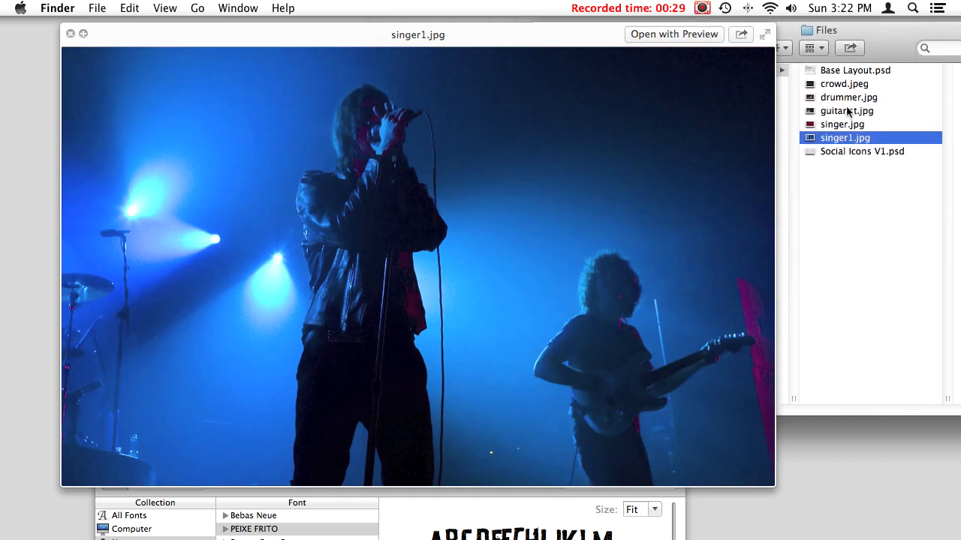
{"action": "left_click", "coordinate": [858, 126]}
{"action": "left_click", "coordinate": [872, 137]}
{"action": "left_click", "coordinate": [852, 151]}
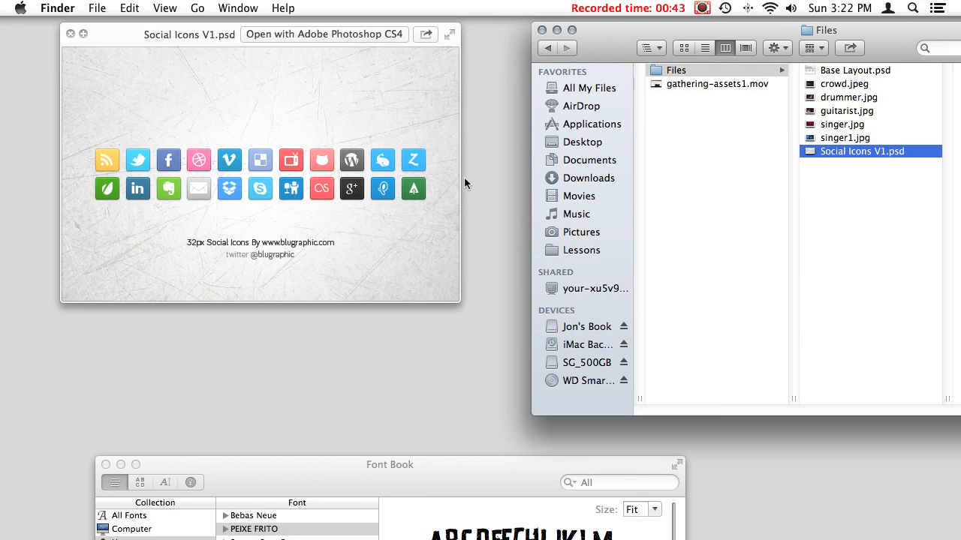
Preview Base Layout.psd again, close the preview and bring the whole Files window into view.
{"action": "left_click", "coordinate": [833, 71]}
{"action": "left_click_drag", "start_coordinate": [732, 30], "coordinate": [673, 39]}
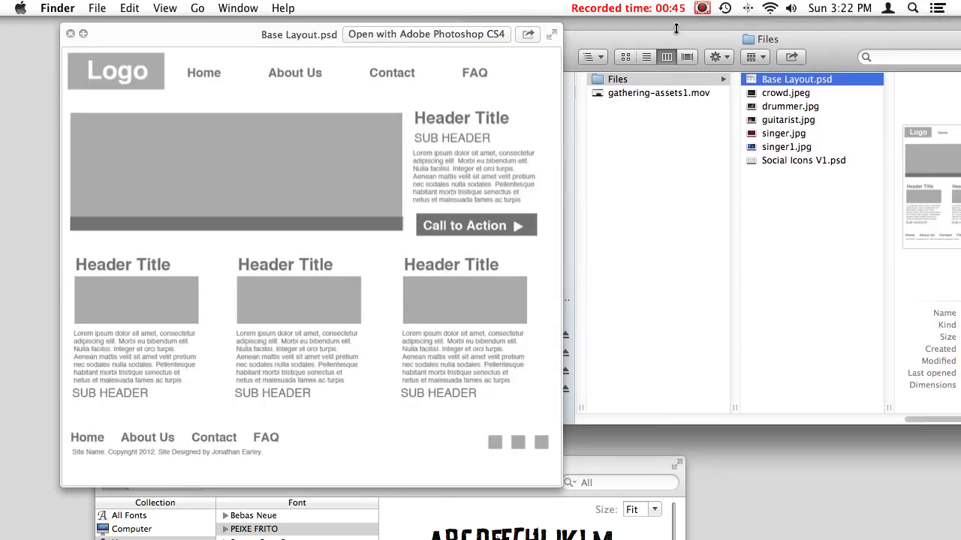
{"action": "key", "text": "space"}
{"action": "left_click_drag", "start_coordinate": [838, 51], "coordinate": [609, 30]}
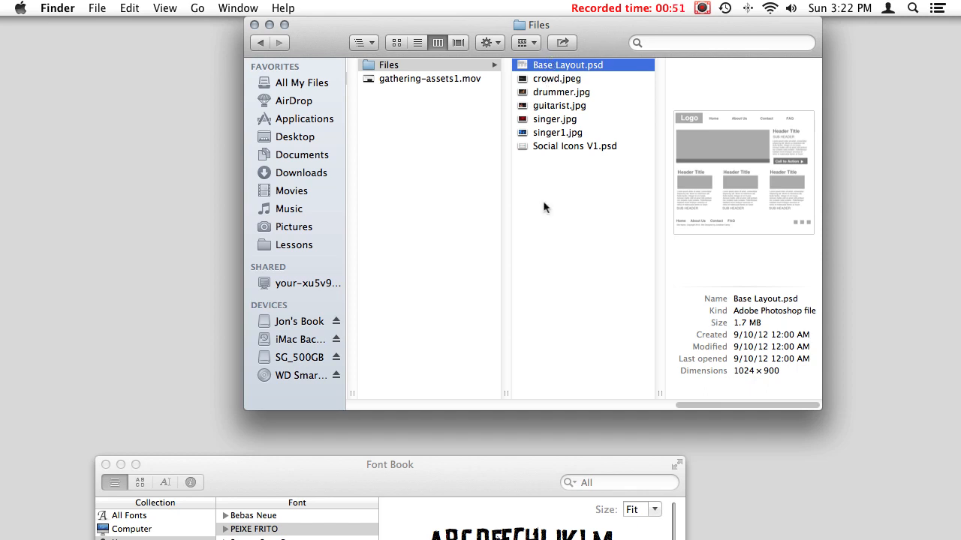
Switch to Font Book, enlarge its window to examine the PEIXE FRITO typeface, and move it clear of the Files window.
{"action": "left_click_drag", "start_coordinate": [506, 469], "coordinate": [521, 100]}
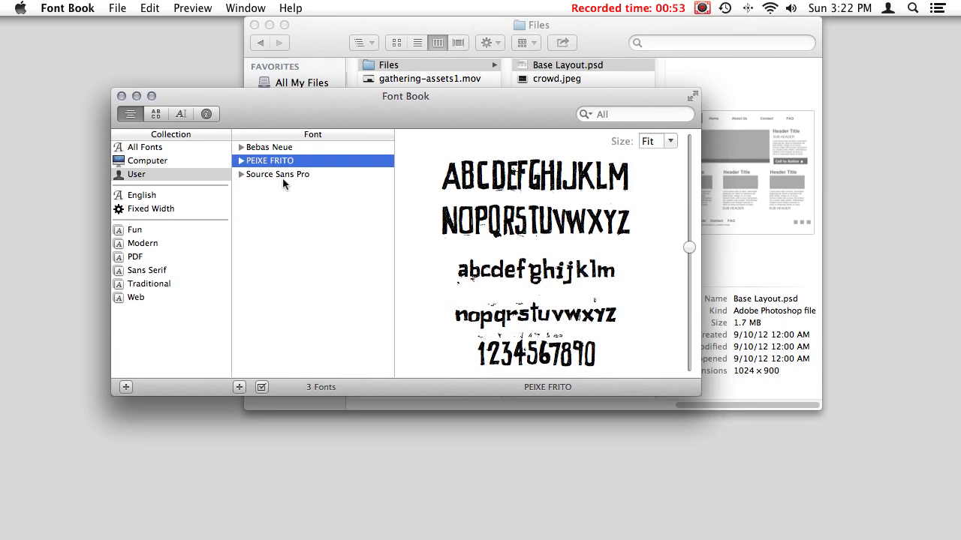
{"action": "left_click_drag", "start_coordinate": [699, 393], "coordinate": [869, 533]}
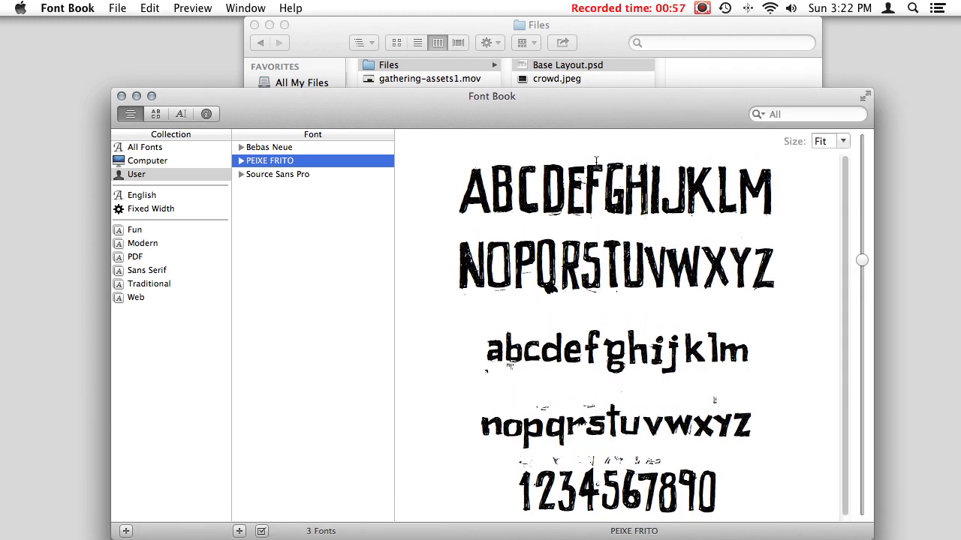
{"action": "left_click_drag", "start_coordinate": [640, 93], "coordinate": [618, 75]}
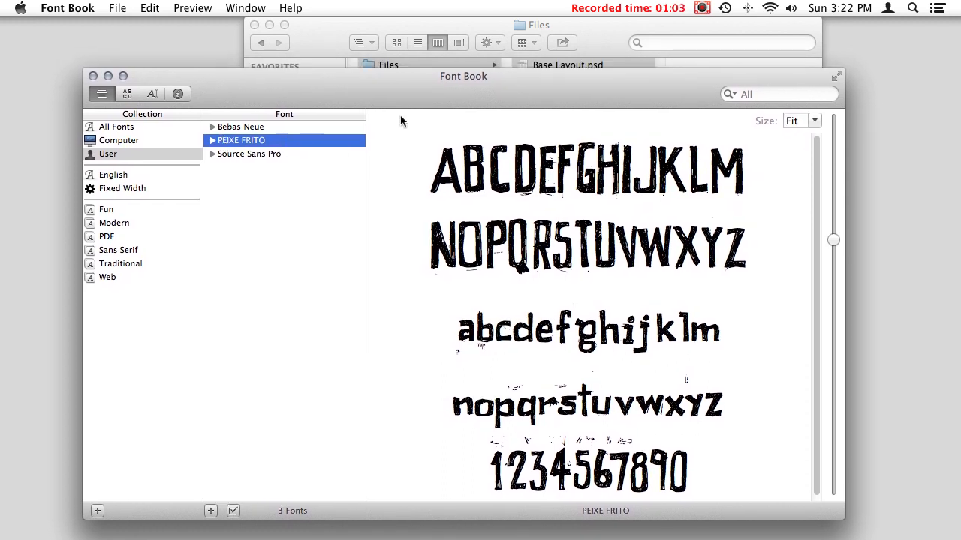
{"action": "left_click_drag", "start_coordinate": [483, 77], "coordinate": [440, 451]}
Open Base Layout.psd from the Files folder in Photoshop and display it in full screen mode with the menu bar.
{"action": "left_click", "coordinate": [563, 65]}
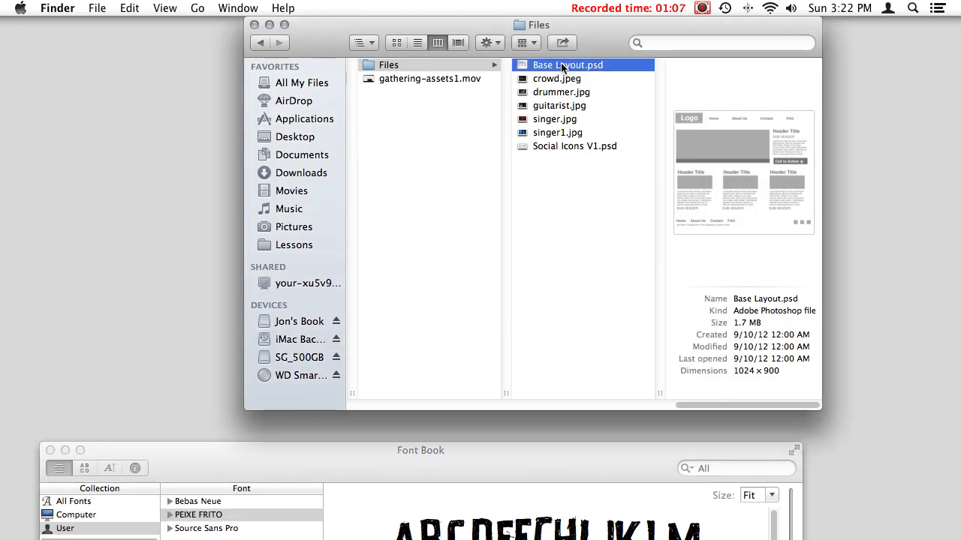
{"action": "double_click", "coordinate": [563, 66]}
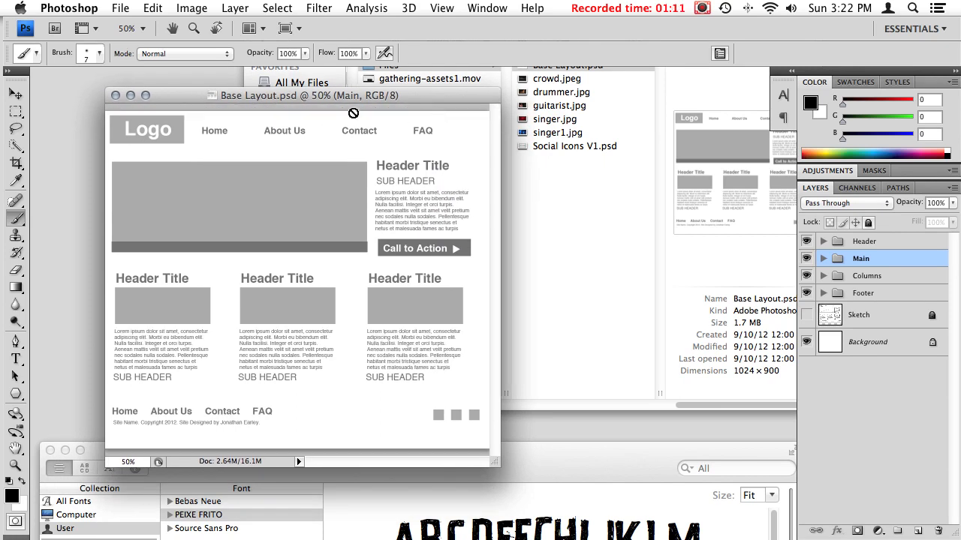
{"action": "left_click_drag", "start_coordinate": [352, 95], "coordinate": [336, 85]}
{"action": "key", "text": "super+w"}
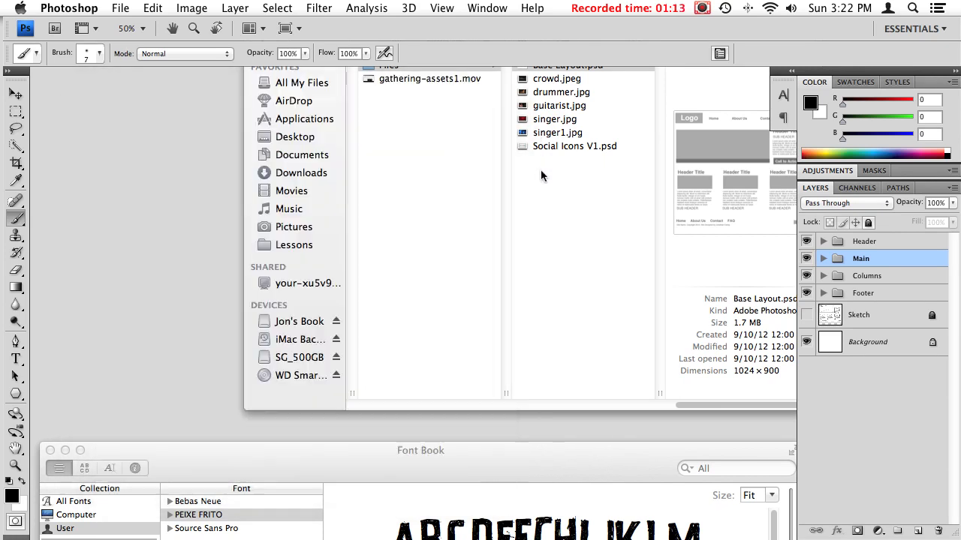
{"action": "double_click", "coordinate": [536, 63]}
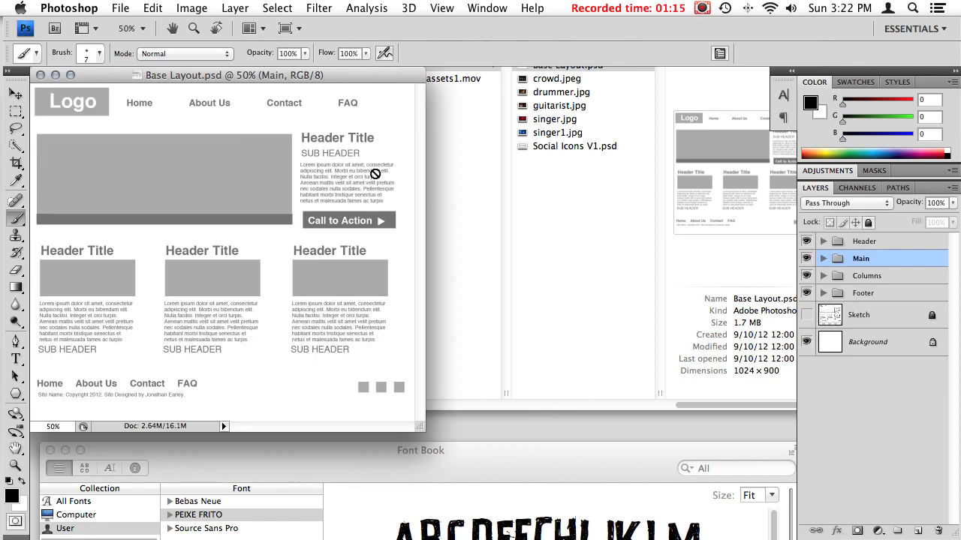
{"action": "key", "text": "f"}
Examine the page layout's header, main banner, text block and columns at 100% zoom.
{"action": "left_click_drag", "start_coordinate": [451, 234], "coordinate": [356, 200]}
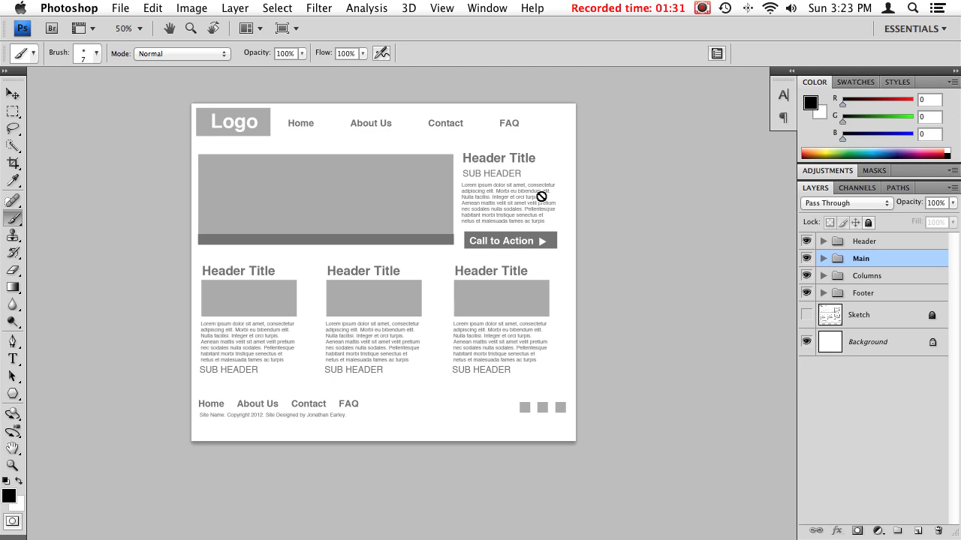
{"action": "key", "text": "super+1"}
{"action": "mouse_move", "coordinate": [498, 208]}
{"action": "left_mouse_down"}
{"action": "mouse_move", "coordinate": [526, 355]}
{"action": "mouse_move", "coordinate": [548, 362]}
{"action": "left_mouse_up"}
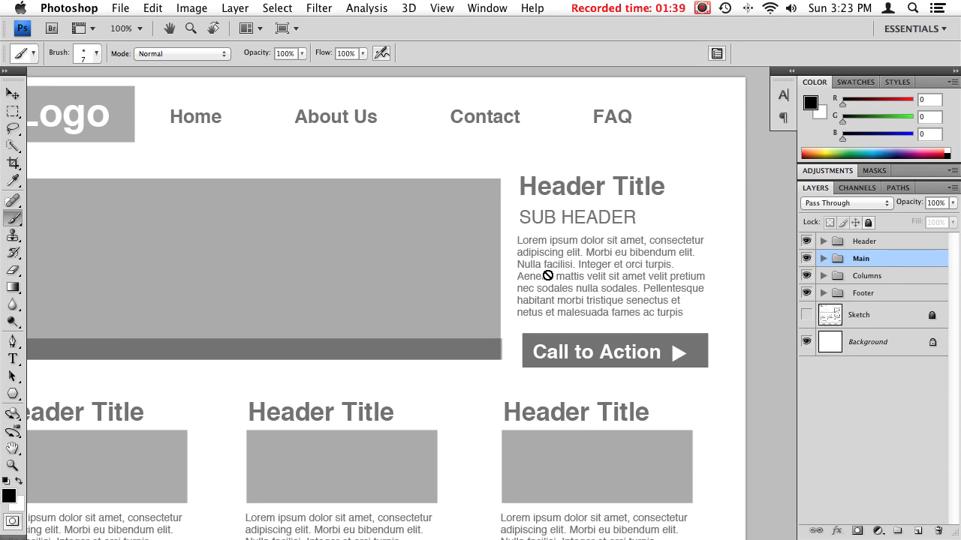
{"action": "left_click_drag", "start_coordinate": [546, 243], "coordinate": [612, 317]}
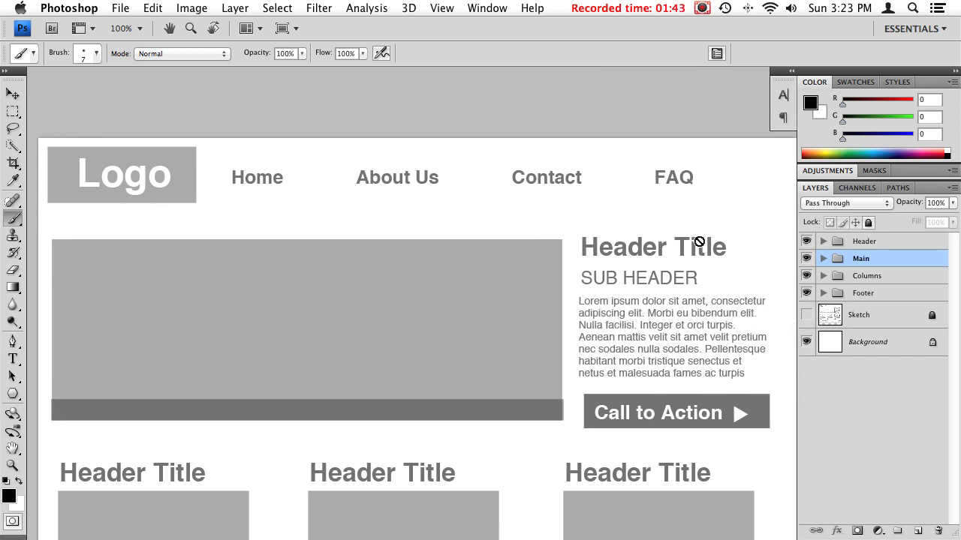
{"action": "left_click_drag", "start_coordinate": [614, 305], "coordinate": [527, 234]}
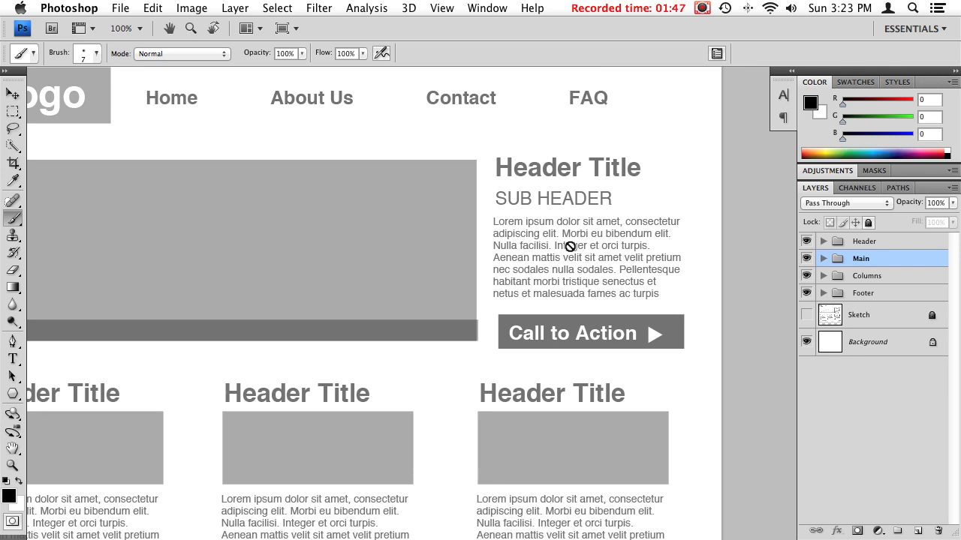
{"action": "left_click_drag", "start_coordinate": [547, 285], "coordinate": [610, 299]}
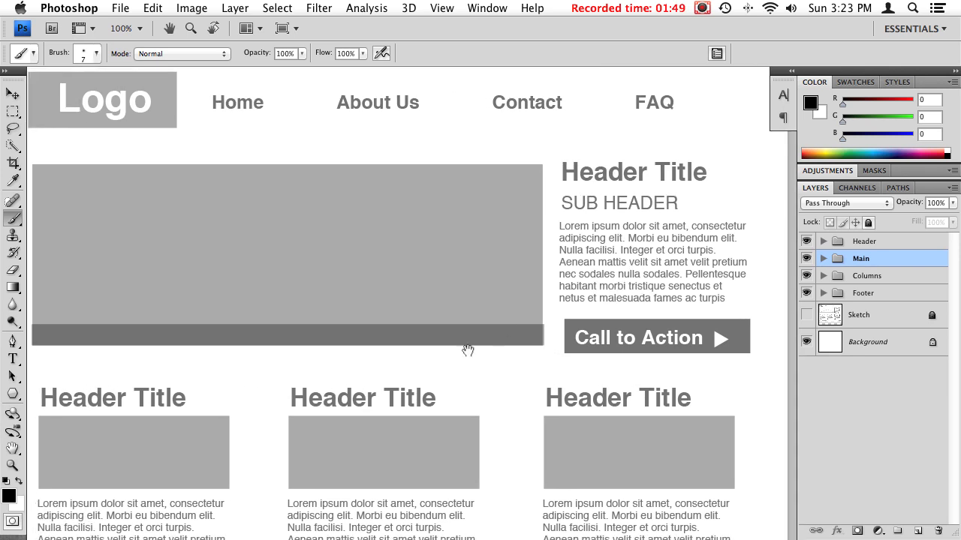
{"action": "left_click_drag", "start_coordinate": [470, 349], "coordinate": [555, 229]}
{"action": "left_click_drag", "start_coordinate": [517, 305], "coordinate": [587, 441]}
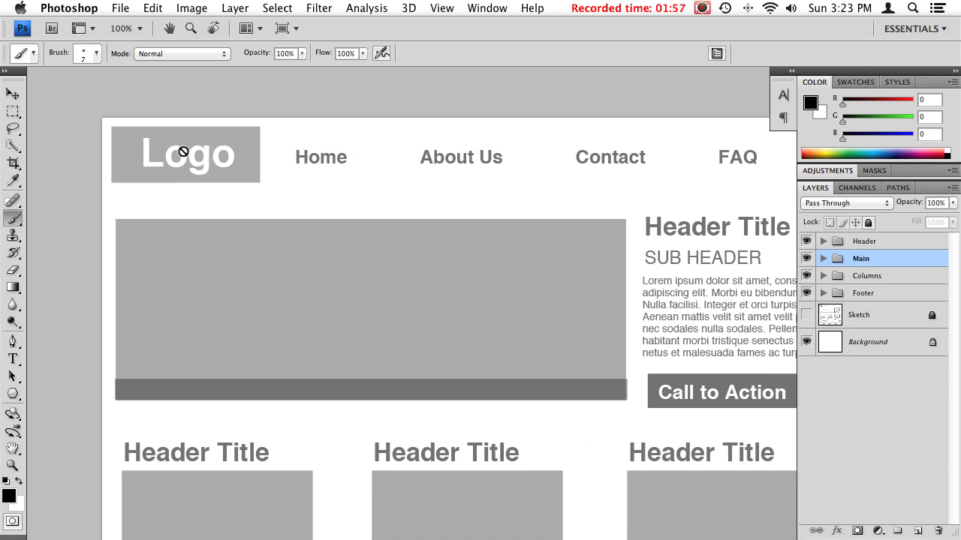
Select the Logo text layer in the header and set its font to PEIXE FRITO.
{"action": "key", "text": "t"}
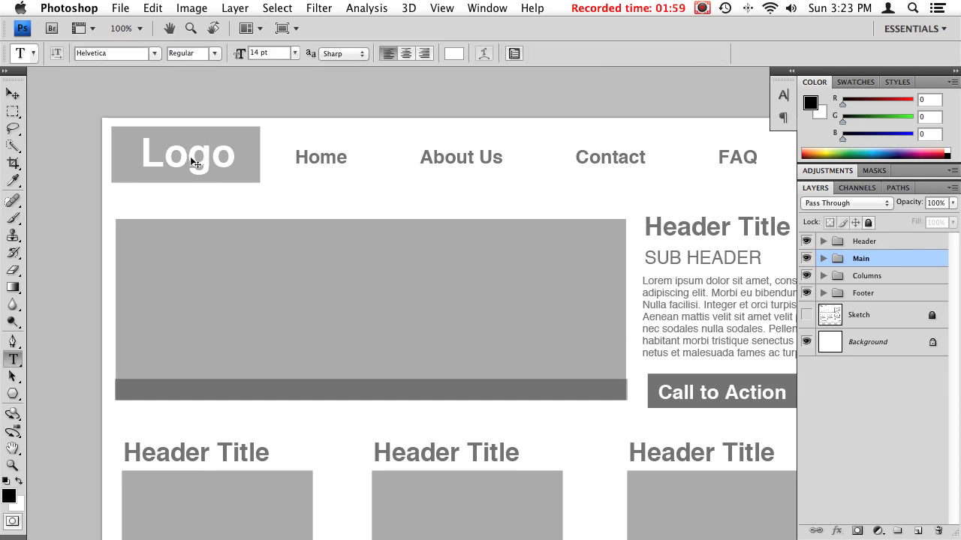
{"action": "right_click", "coordinate": [195, 163]}
{"action": "left_click", "coordinate": [126, 172]}
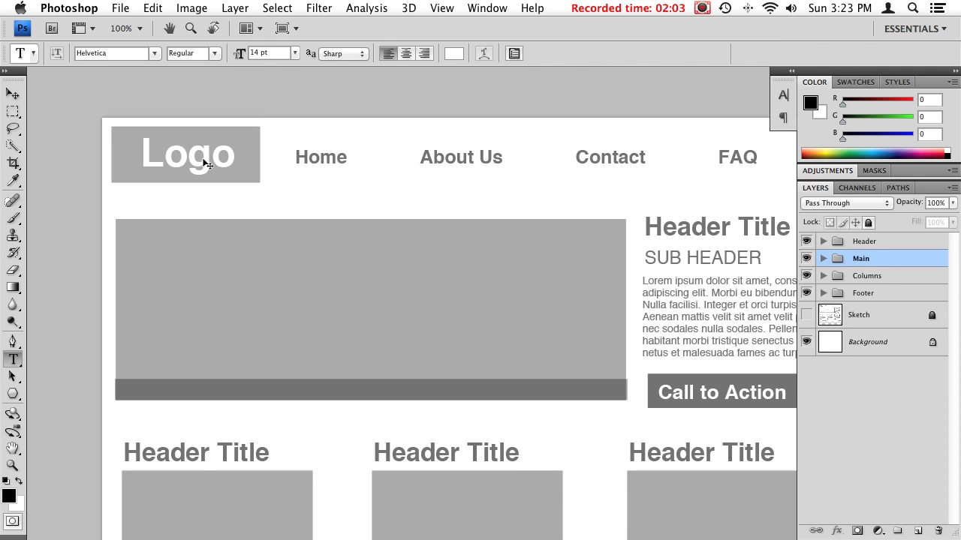
{"action": "right_click", "coordinate": [202, 163]}
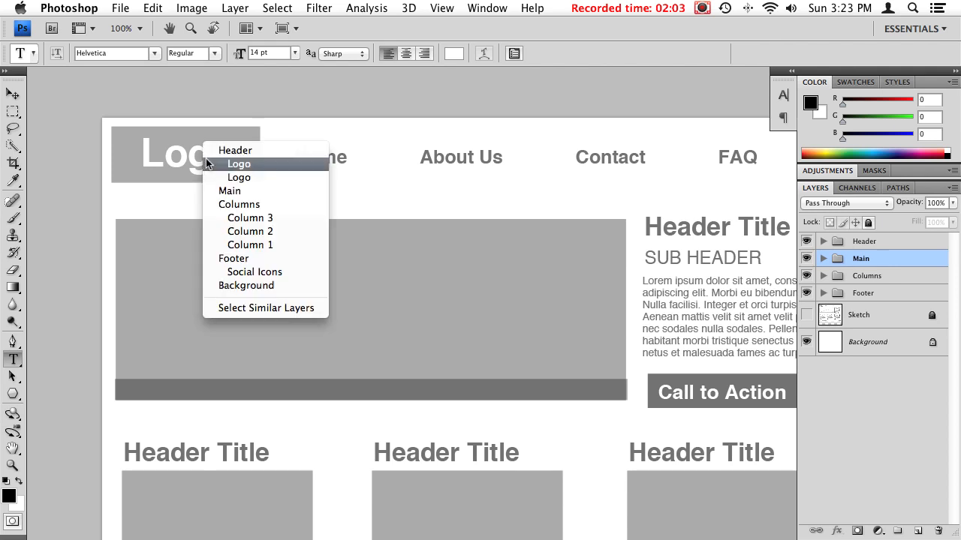
{"action": "left_click", "coordinate": [268, 165]}
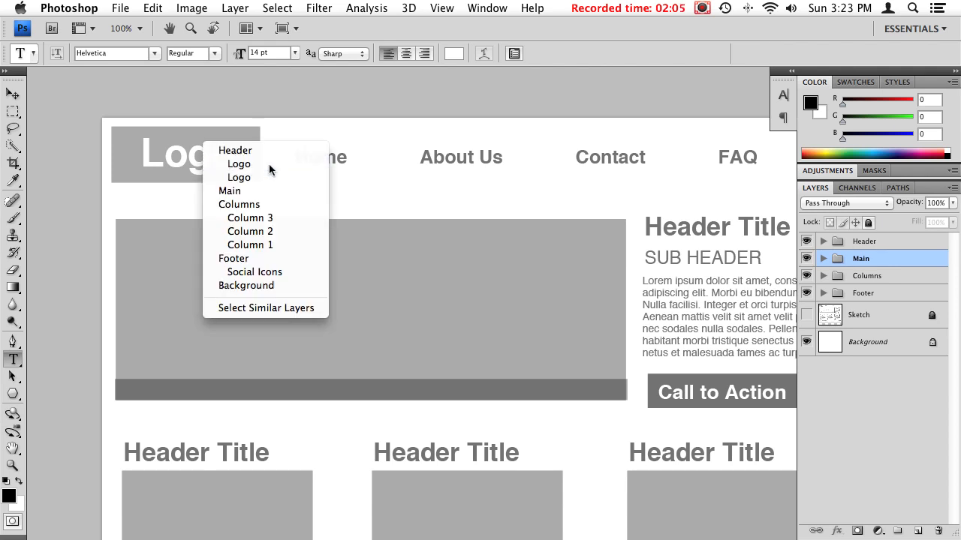
{"action": "left_click", "coordinate": [116, 54]}
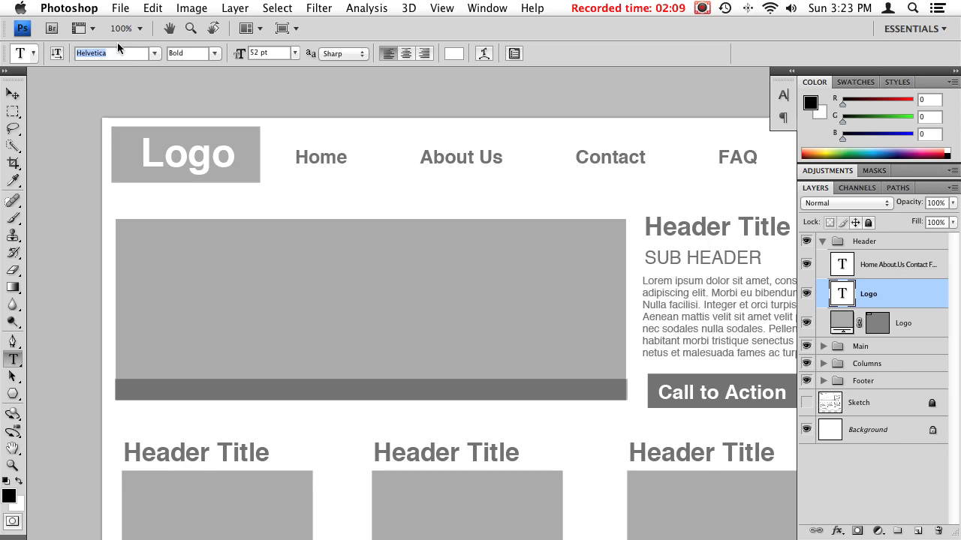
{"action": "type", "text": "pei"}
{"action": "key", "text": "Return"}
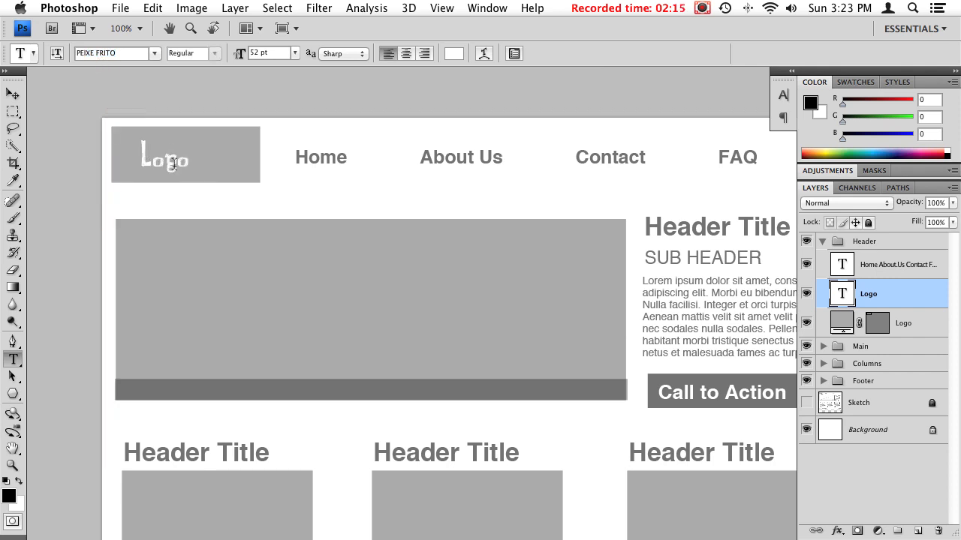
Replace the logo text with "The Strokes" and shift it slightly left so it sits within the grey logo box.
{"action": "left_click_drag", "start_coordinate": [140, 160], "coordinate": [197, 173]}
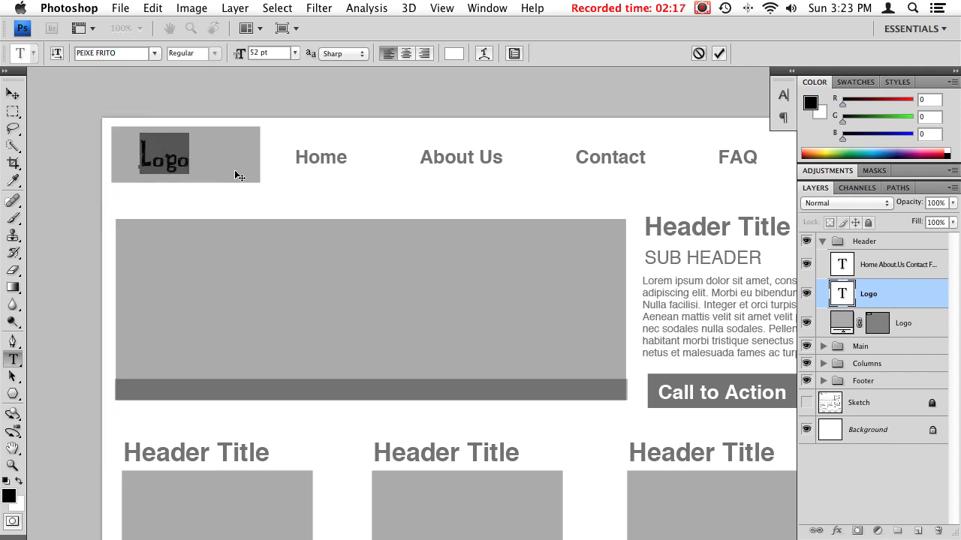
{"action": "type", "text": "The Band"}
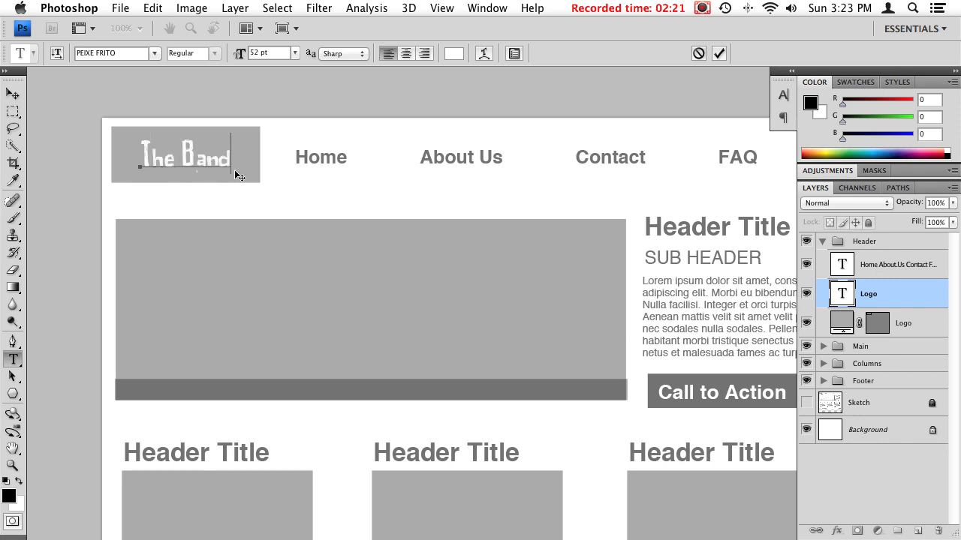
{"action": "left_click_drag", "start_coordinate": [180, 156], "coordinate": [257, 156]}
{"action": "type", "text": "Strokes"}
{"action": "key", "text": "super+Return"}
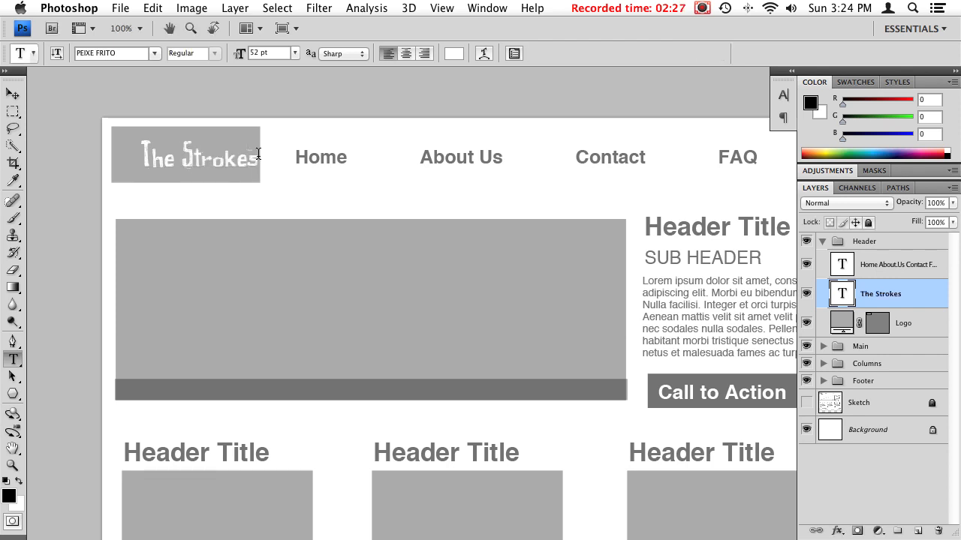
{"action": "mouse_move", "coordinate": [219, 163]}
{"action": "left_mouse_down"}
{"action": "mouse_move", "coordinate": [201, 161]}
{"action": "mouse_move", "coordinate": [208, 163]}
{"action": "left_mouse_up"}
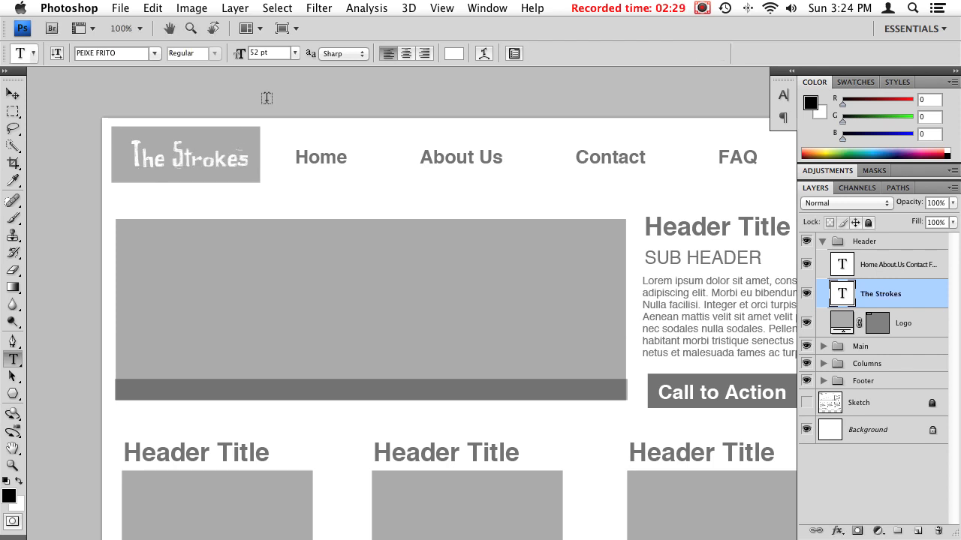
Reduce the word "The" in the logo to 27 pt and raise it with a baseline shift.
{"action": "left_click", "coordinate": [165, 158]}
{"action": "double_click", "coordinate": [165, 158]}
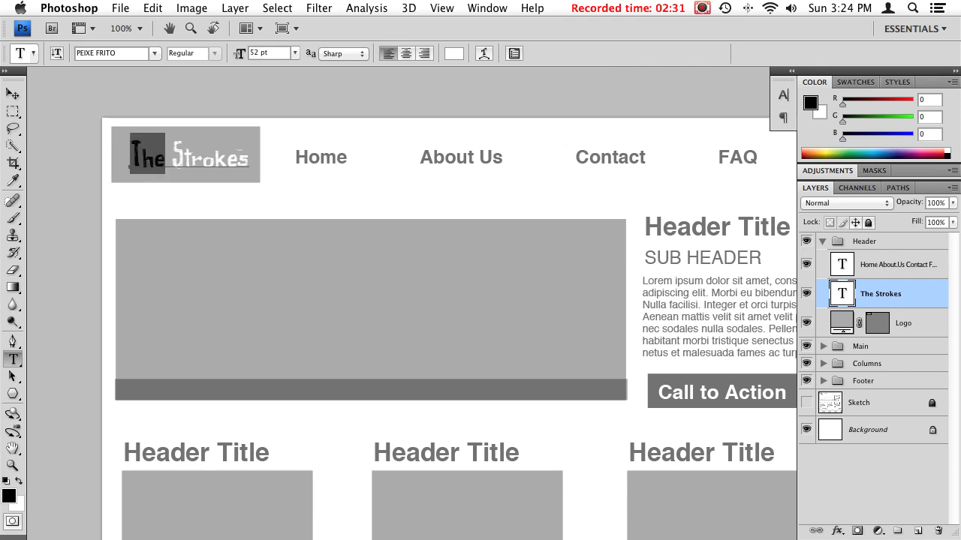
{"action": "left_click_drag", "start_coordinate": [240, 54], "coordinate": [221, 64]}
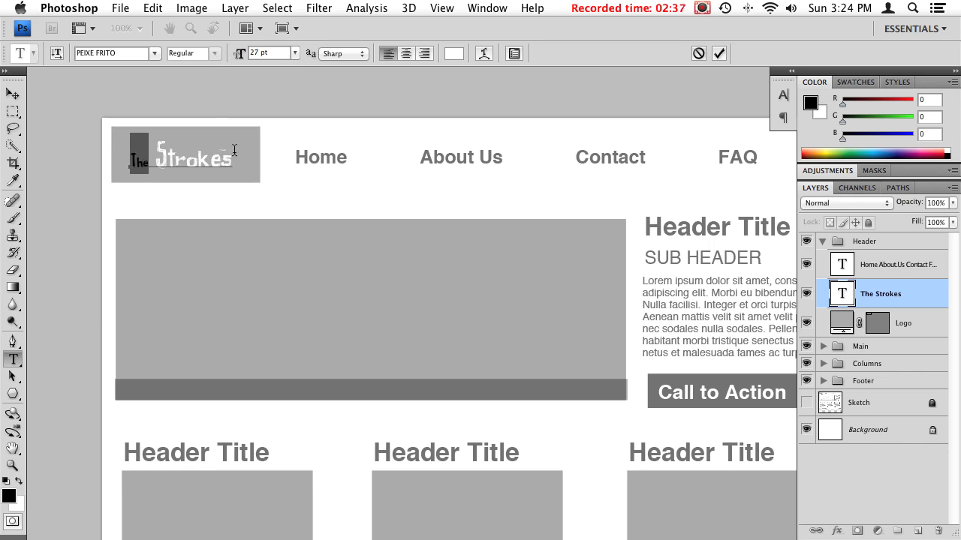
{"action": "left_click", "coordinate": [515, 54]}
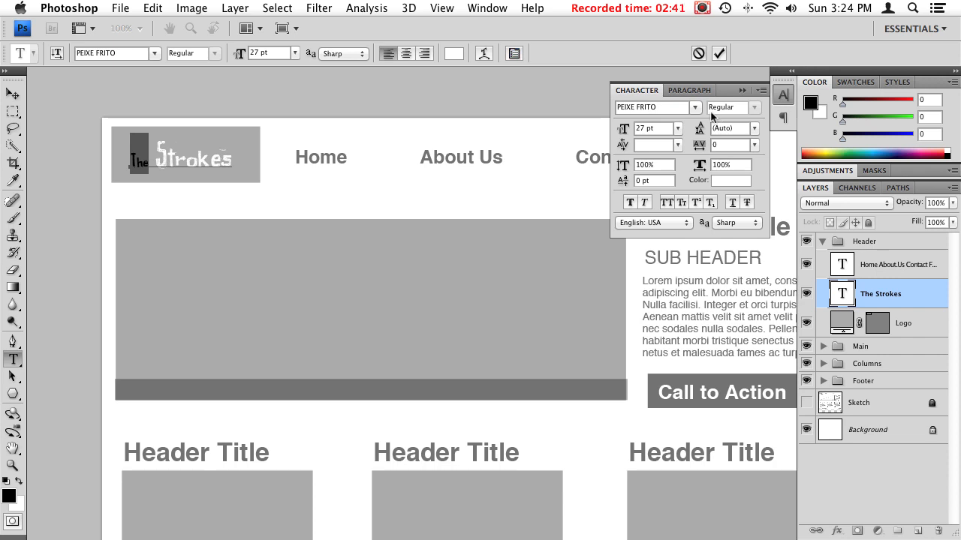
{"action": "left_click_drag", "start_coordinate": [627, 187], "coordinate": [638, 187]}
{"action": "key", "text": "Return"}
Delete the space between "The" and "Strokes" in the logo text.
{"action": "left_click_drag", "start_coordinate": [328, 181], "coordinate": [273, 193]}
{"action": "right_click", "coordinate": [282, 167]}
{"action": "left_click", "coordinate": [284, 171]}
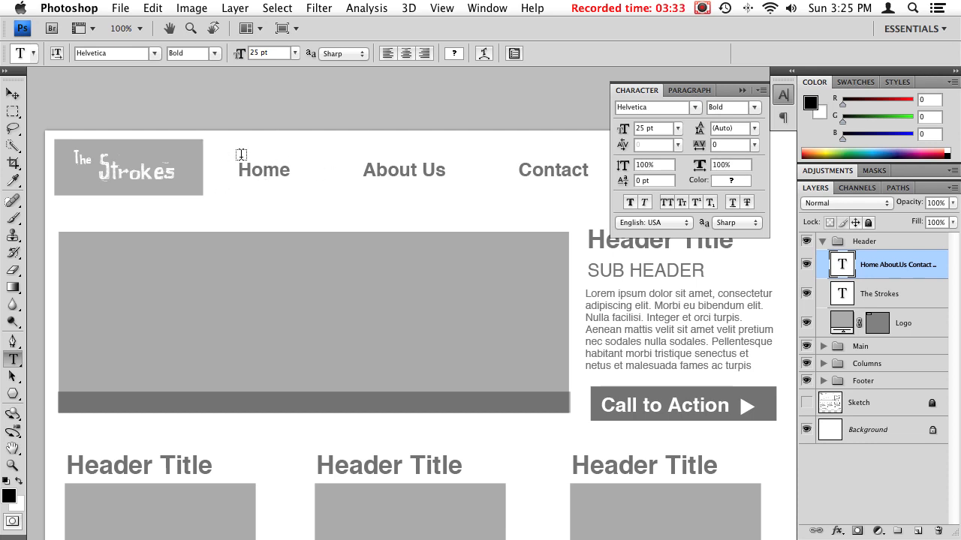
{"action": "left_click", "coordinate": [90, 163]}
{"action": "key", "text": "BackSpace"}
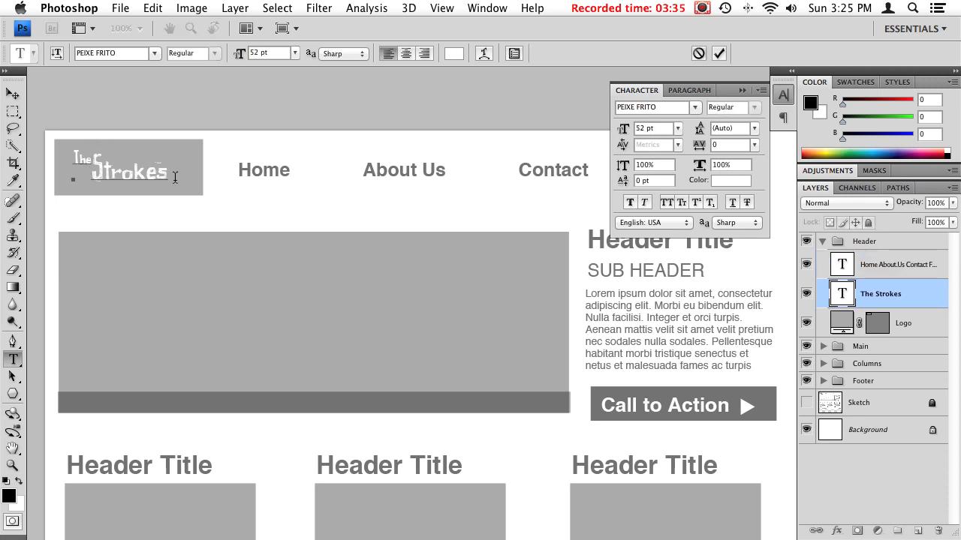
Commit the logo text and set the header navigation text to the PEIXE FRITO font.
{"action": "key", "text": "super+Return"}
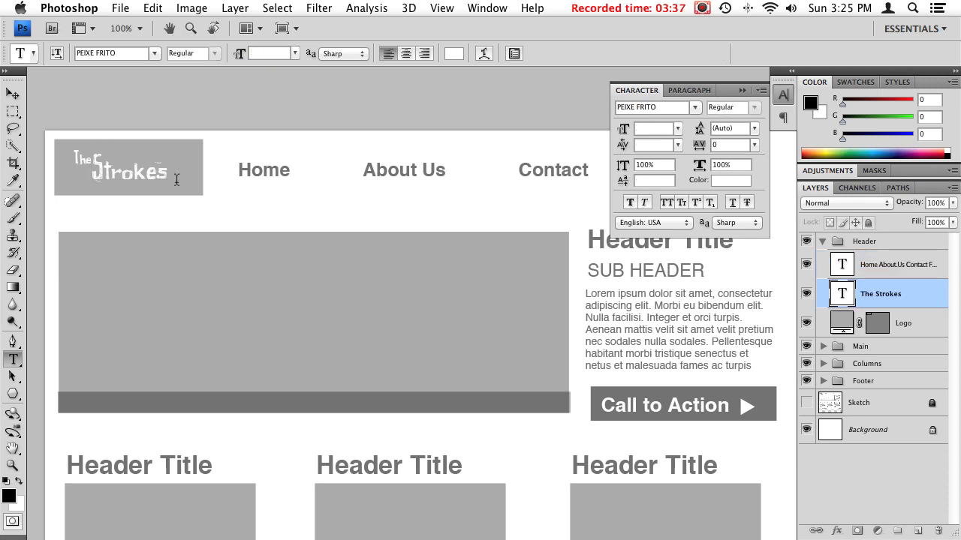
{"action": "left_click_drag", "start_coordinate": [414, 227], "coordinate": [372, 227]}
{"action": "right_click", "coordinate": [334, 164]}
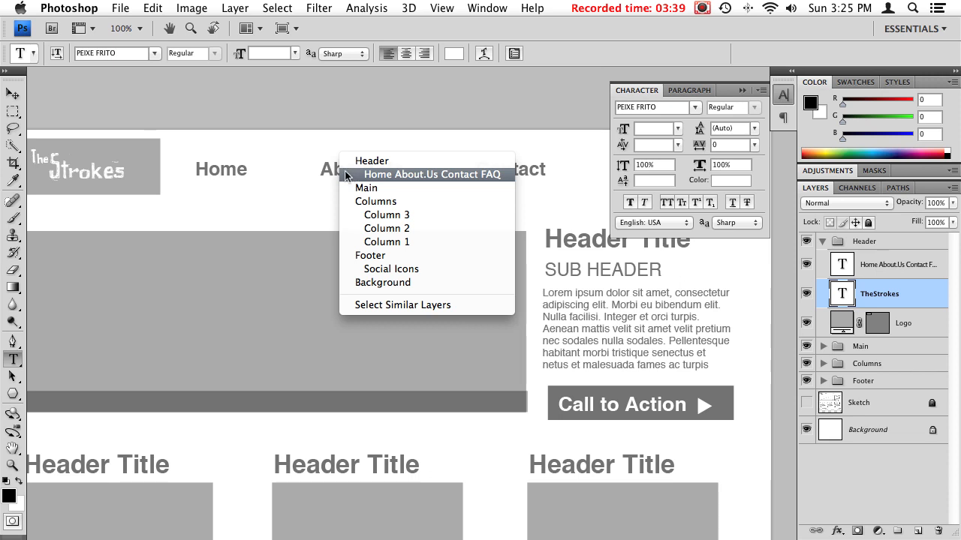
{"action": "left_click", "coordinate": [349, 175]}
{"action": "left_click", "coordinate": [126, 53]}
{"action": "type", "text": "PEIXE FRITO"}
{"action": "key", "text": "Return"}
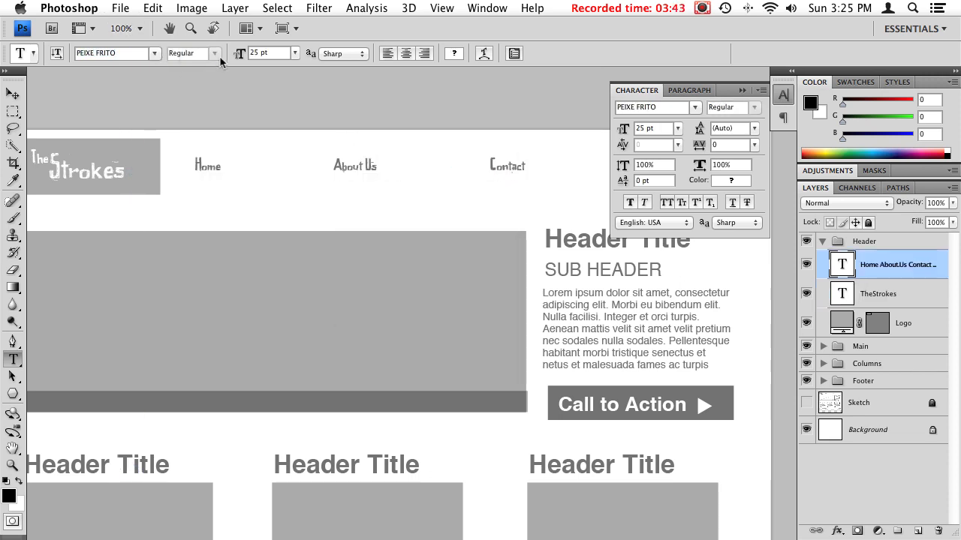
Enlarge the header navigation text to 49 pt and apply All Caps.
{"action": "left_click_drag", "start_coordinate": [240, 54], "coordinate": [252, 52]}
{"action": "left_click_drag", "start_coordinate": [371, 191], "coordinate": [323, 196]}
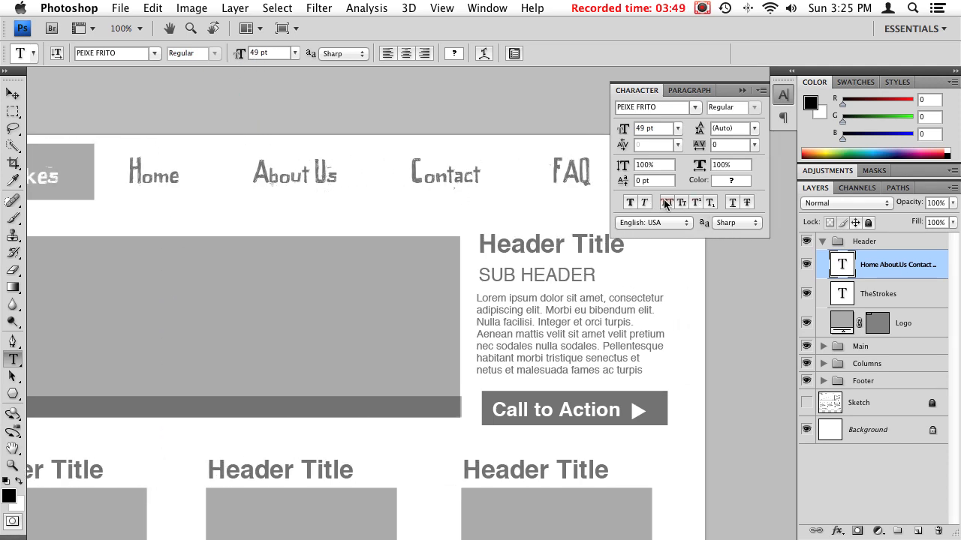
{"action": "left_click", "coordinate": [666, 202]}
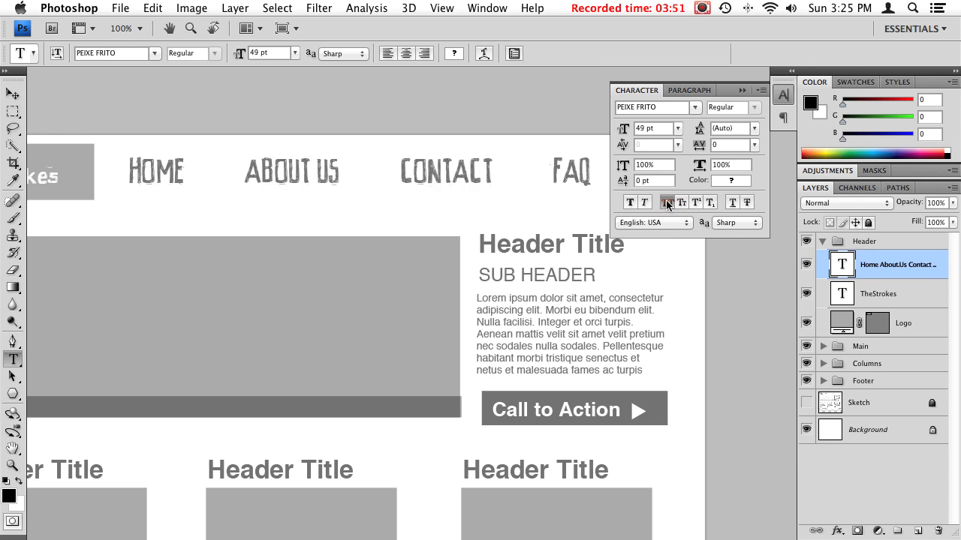
Format the Main section's Header Title in PEIXE FRITO, All Caps, 54 pt, and move it slightly down.
{"action": "left_click_drag", "start_coordinate": [412, 212], "coordinate": [285, 208]}
{"action": "right_click", "coordinate": [349, 215]}
{"action": "left_click", "coordinate": [384, 228]}
{"action": "left_click", "coordinate": [656, 90]}
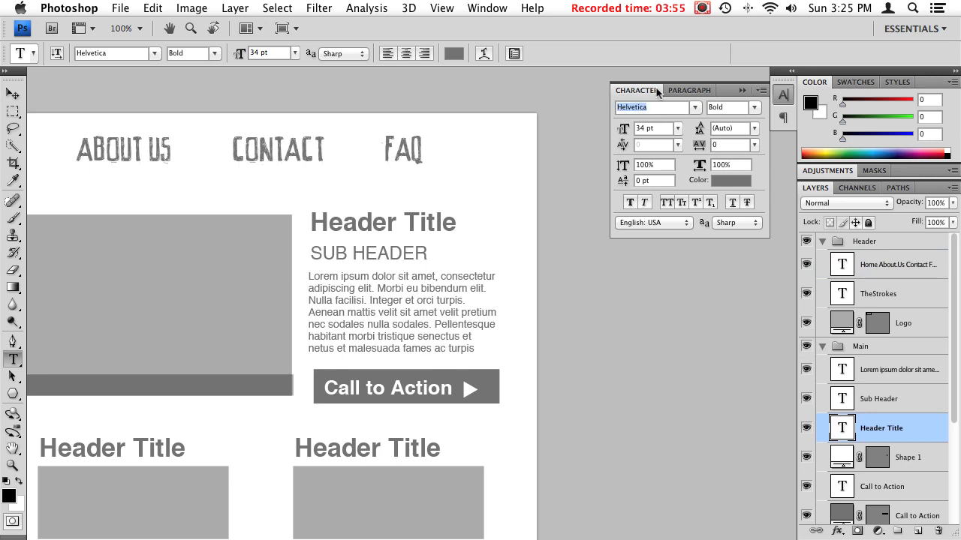
{"action": "type", "text": "PEIXE FRITO"}
{"action": "key", "text": "Return"}
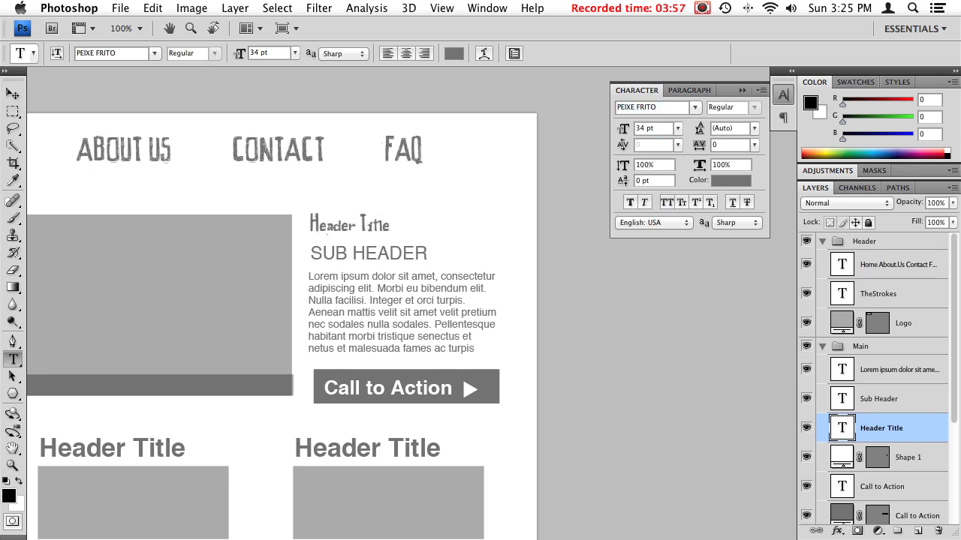
{"action": "left_click", "coordinate": [665, 204]}
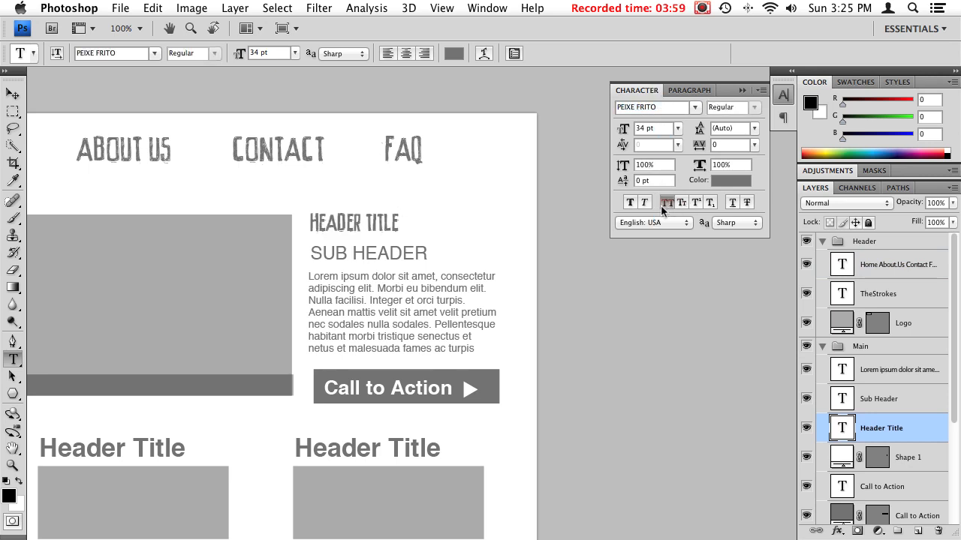
{"action": "left_click_drag", "start_coordinate": [623, 130], "coordinate": [634, 132]}
{"action": "left_click_drag", "start_coordinate": [330, 223], "coordinate": [332, 230]}
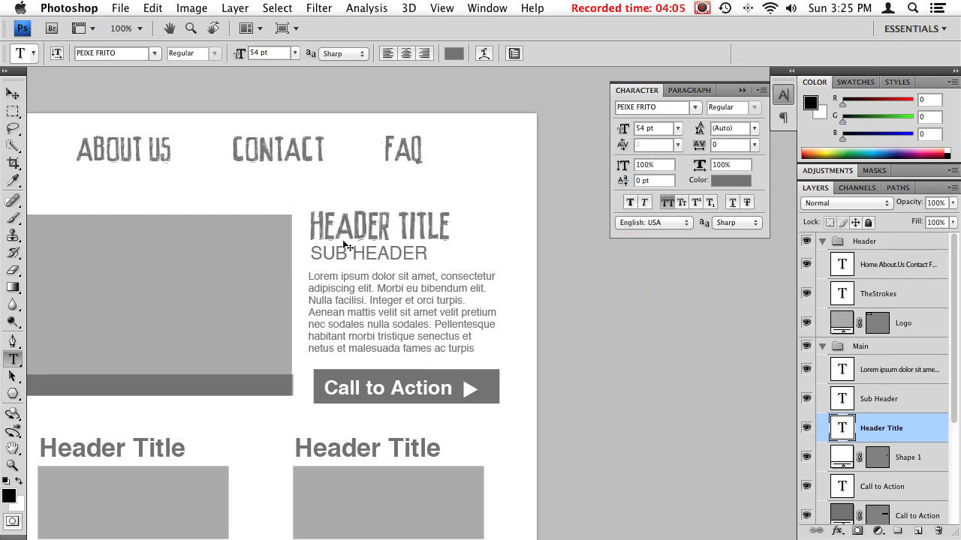
Select the Sub Header text beneath the main Header Title and set its font to PEIXE FRITO.
{"action": "right_click", "coordinate": [337, 252], "text": "super"}
{"action": "left_click", "coordinate": [341, 251]}
{"action": "right_click", "coordinate": [340, 255], "text": "super"}
{"action": "left_click", "coordinate": [379, 262]}
{"action": "double_click", "coordinate": [650, 109]}
{"action": "type", "text": "PE"}
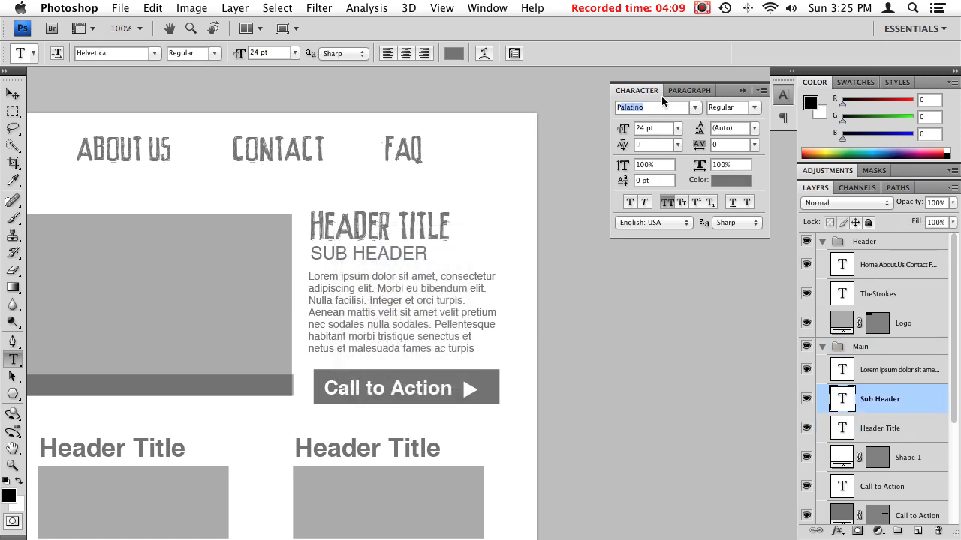
{"action": "key", "text": "Return"}
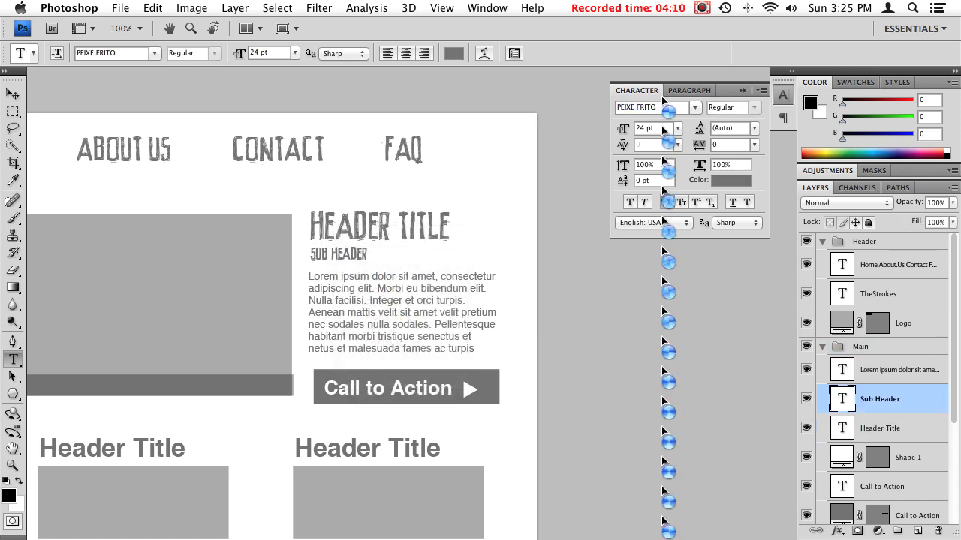
Turn off All Caps on the main sub header, retype its initials in lowercase, and reapply All Caps to the whole text.
{"action": "left_click", "coordinate": [665, 201]}
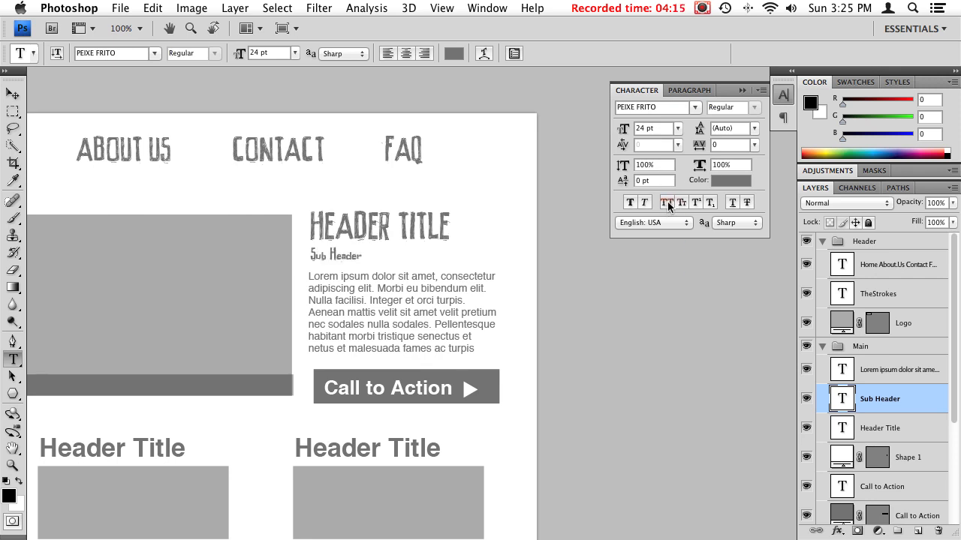
{"action": "left_click", "coordinate": [315, 255]}
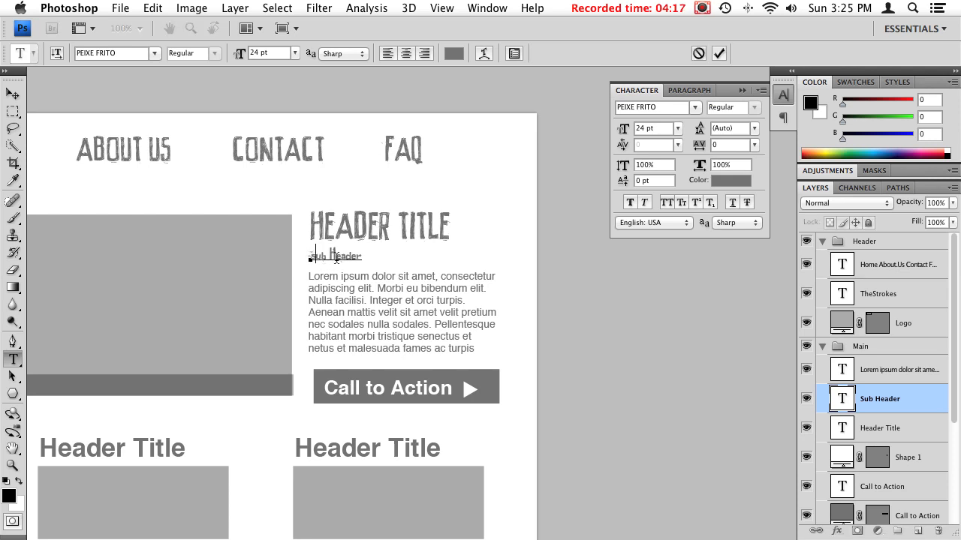
{"action": "type", "text": "h"}
{"action": "key", "text": "super+a"}
{"action": "left_click", "coordinate": [665, 202]}
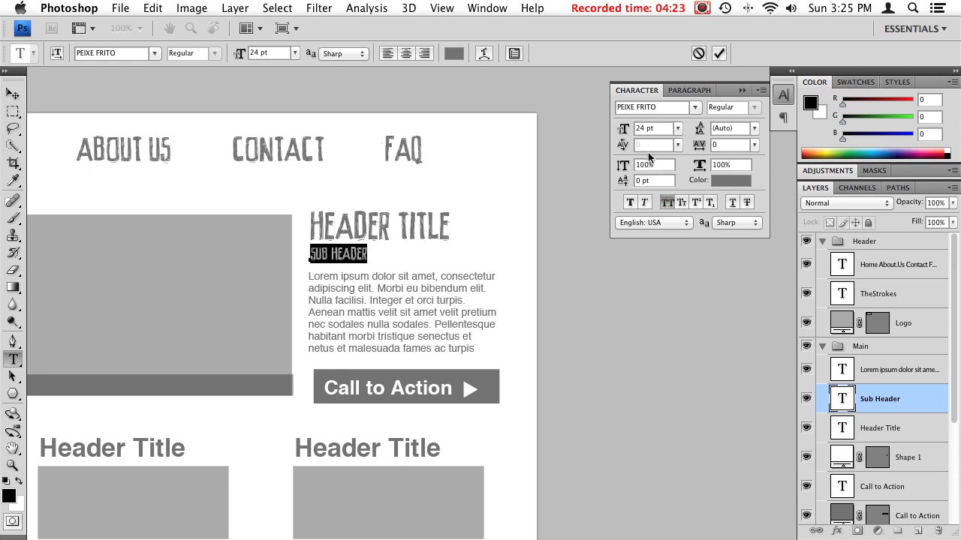
{"action": "key", "text": "super+Return"}
Select the Header Title text layers of the three columns together on the canvas.
{"action": "left_click_drag", "start_coordinate": [287, 276], "coordinate": [373, 169]}
{"action": "left_click_drag", "start_coordinate": [322, 220], "coordinate": [234, 261]}
{"action": "key", "text": "Tab"}
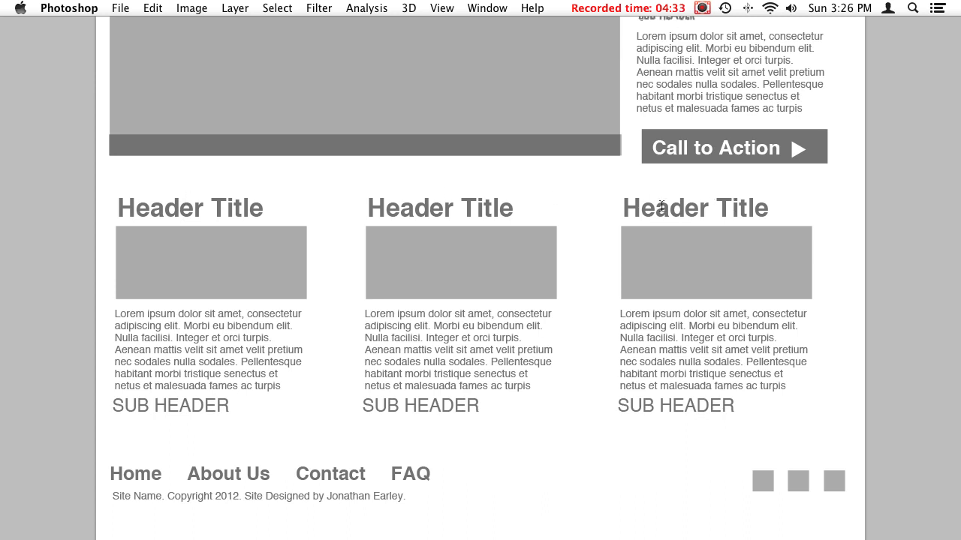
{"action": "right_click", "coordinate": [247, 206]}
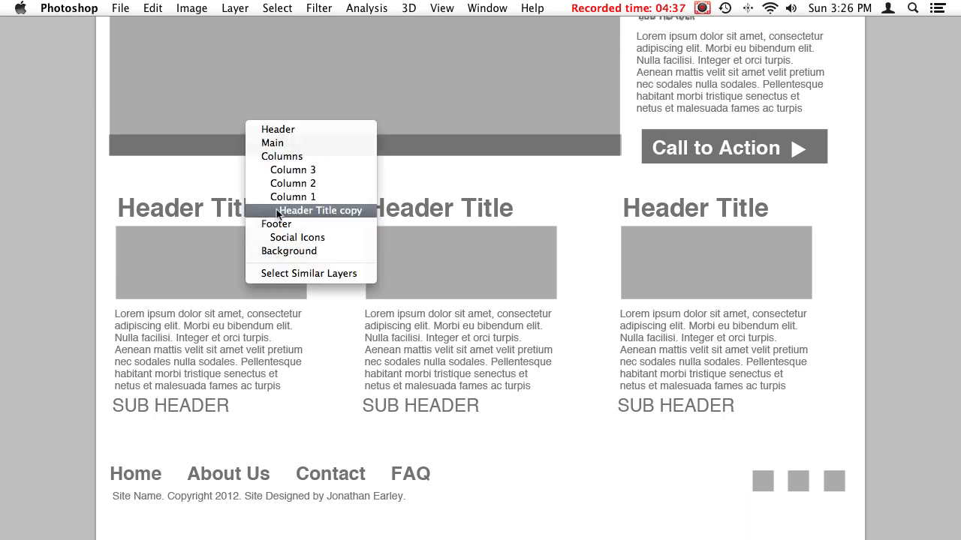
{"action": "left_click", "coordinate": [277, 211]}
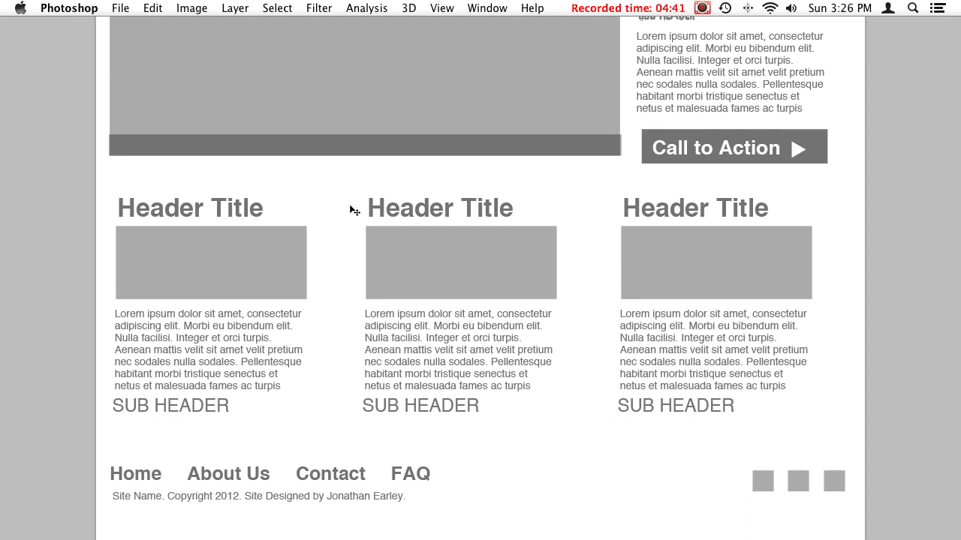
{"action": "right_click", "coordinate": [437, 208]}
{"action": "left_click", "coordinate": [441, 211]}
{"action": "right_click", "coordinate": [683, 210]}
{"action": "left_click", "coordinate": [684, 211]}
Expand the Column 2 and Column 3 groups, drop the Column 3 group from the selection and add Header Title copy 3.
{"action": "key", "text": "t"}
{"action": "key", "text": "Tab"}
{"action": "left_click_drag", "start_coordinate": [584, 298], "coordinate": [543, 307]}
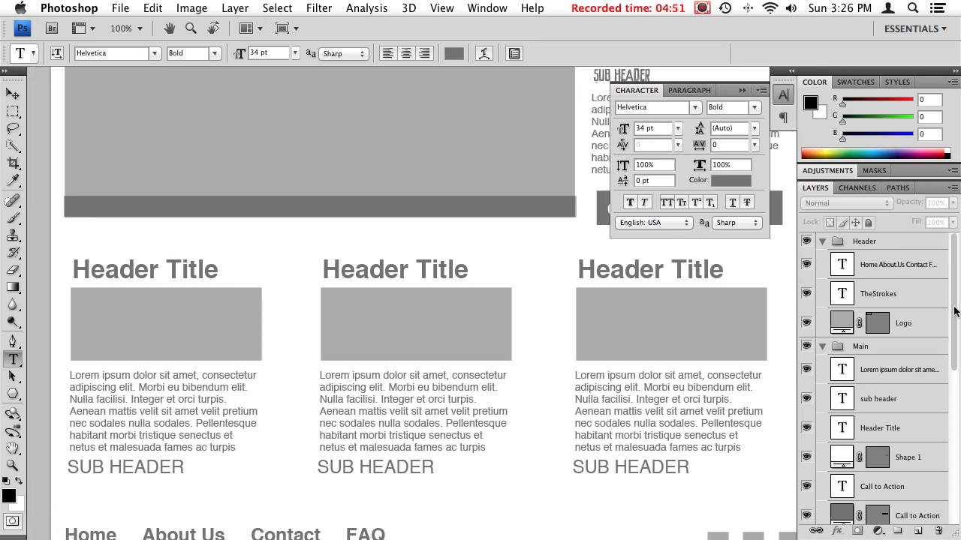
{"action": "scroll", "coordinate": [951, 312], "scroll_direction": "down", "scroll_amount": 10}
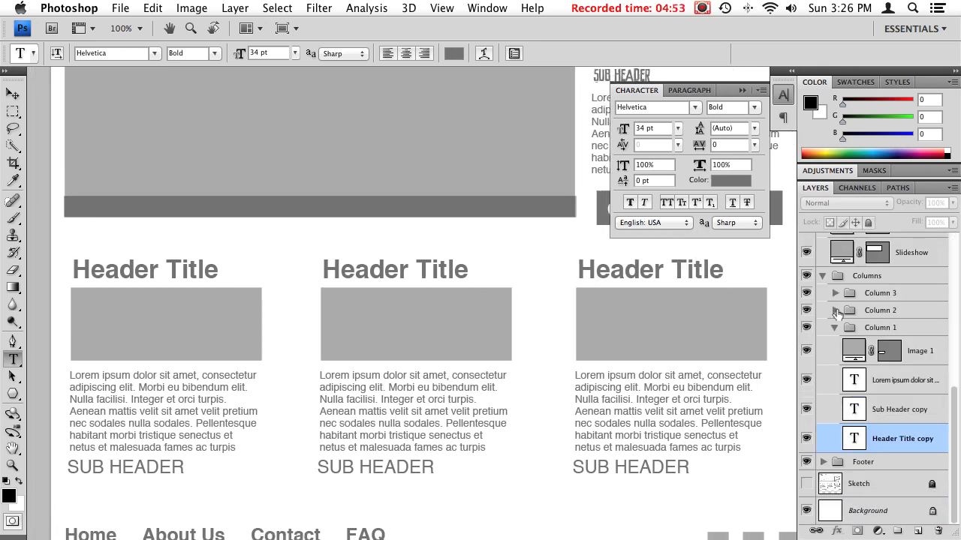
{"action": "left_click", "coordinate": [835, 310]}
{"action": "left_click", "coordinate": [836, 293]}
{"action": "scroll", "coordinate": [953, 366], "scroll_direction": "down", "scroll_amount": 1}
{"action": "mouse_move", "coordinate": [953, 365]}
{"action": "left_mouse_down"}
{"action": "mouse_move", "coordinate": [944, 408]}
{"action": "mouse_move", "coordinate": [954, 364]}
{"action": "mouse_move", "coordinate": [955, 443]}
{"action": "mouse_move", "coordinate": [936, 373]}
{"action": "left_mouse_up"}
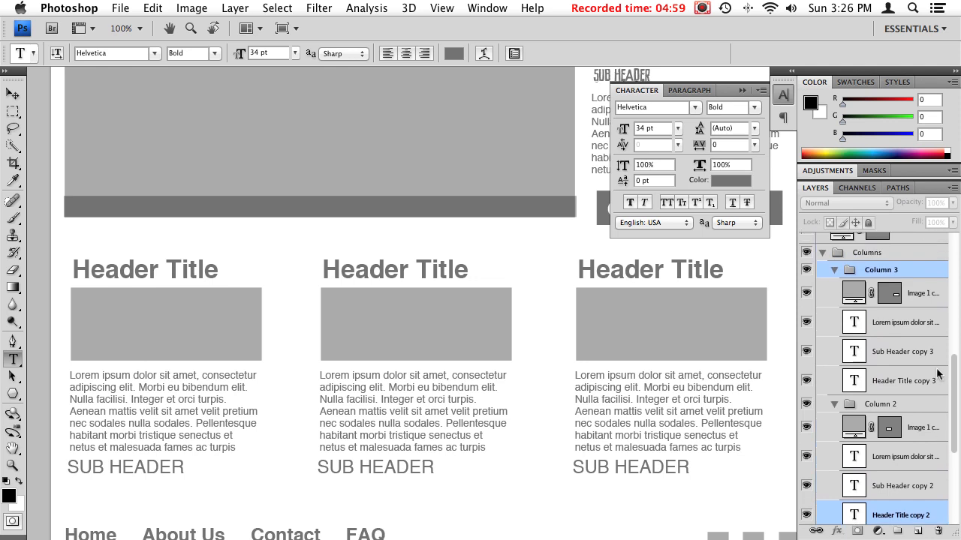
{"action": "left_click", "coordinate": [892, 272], "text": "super"}
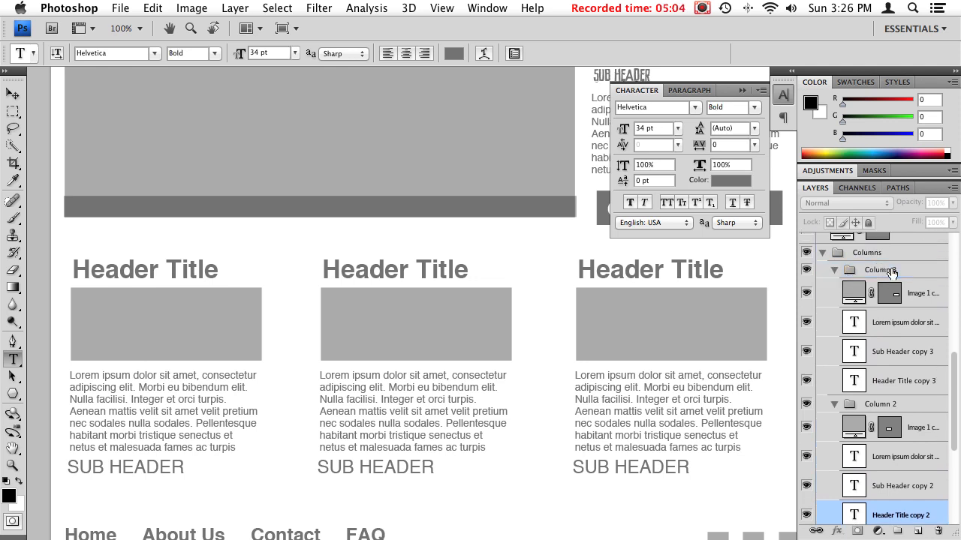
{"action": "left_click", "coordinate": [887, 387], "text": "super"}
{"action": "left_click_drag", "start_coordinate": [948, 386], "coordinate": [936, 435]}
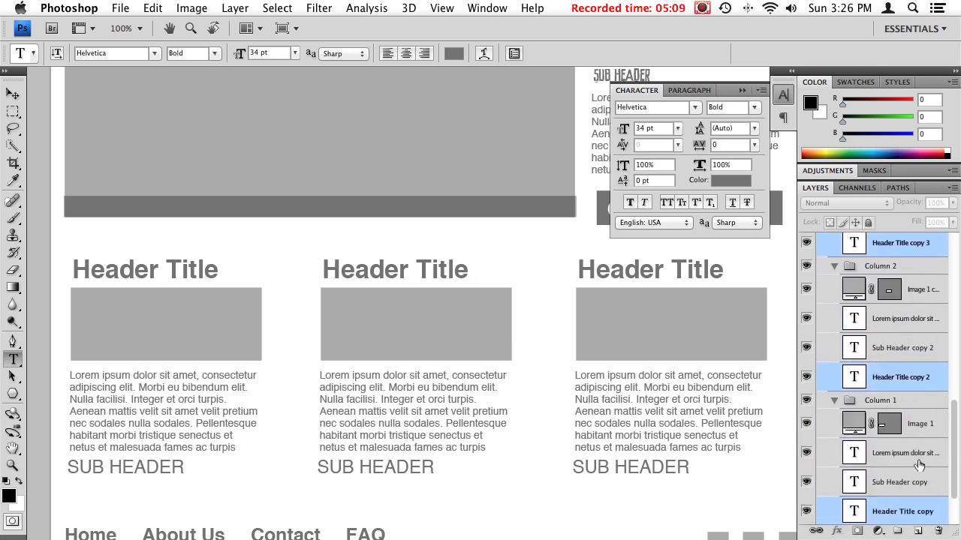
Format the three column Header Titles in PEIXE FRITO, All Caps, at 40 pt.
{"action": "left_click", "coordinate": [668, 108]}
{"action": "type", "text": "P"}
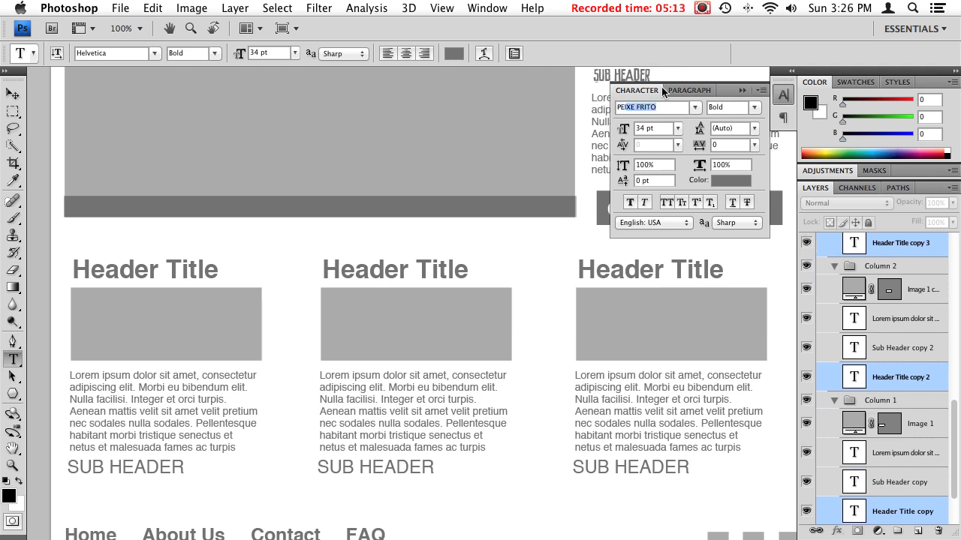
{"action": "type", "text": "E"}
{"action": "key", "text": "Return"}
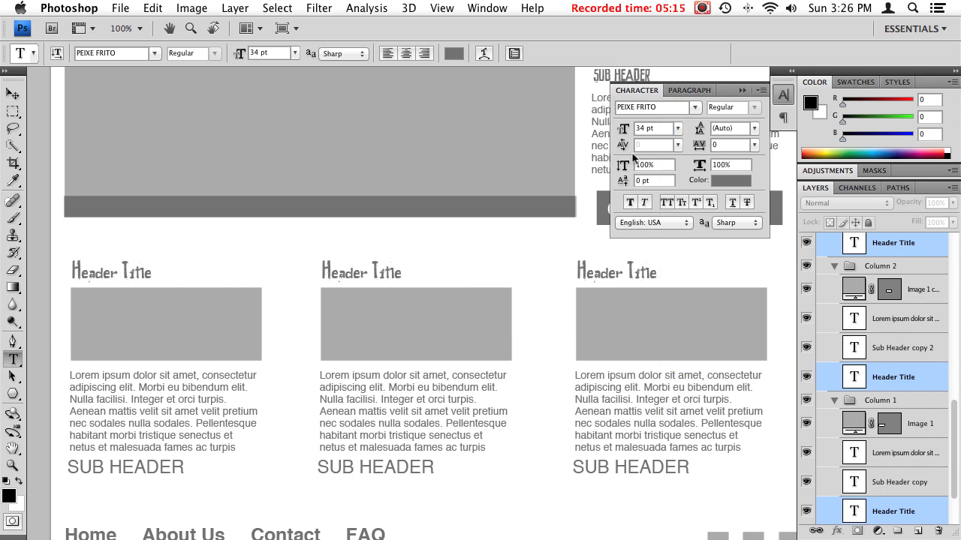
{"action": "left_click", "coordinate": [668, 203]}
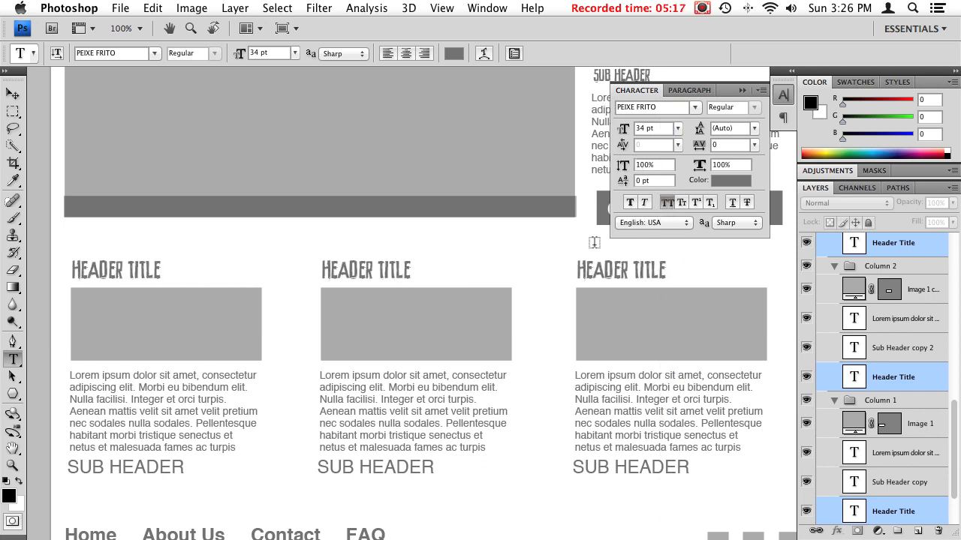
{"action": "left_click_drag", "start_coordinate": [622, 131], "coordinate": [629, 131]}
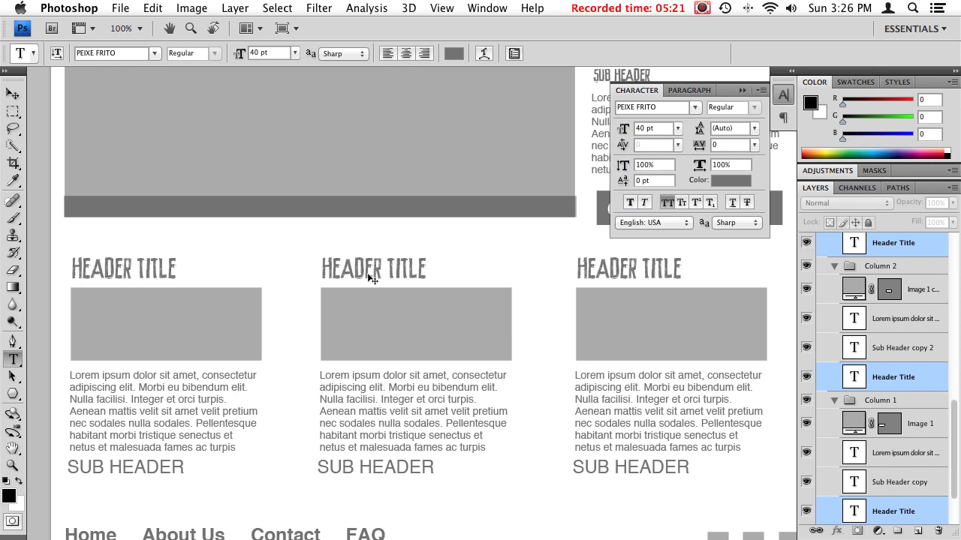
Select the Sub Header text layers of all three columns and set their font to PEIXE FRITO.
{"action": "scroll", "coordinate": [371, 279], "scroll_direction": "down", "scroll_amount": 3}
{"action": "left_click_drag", "start_coordinate": [370, 279], "coordinate": [453, 260]}
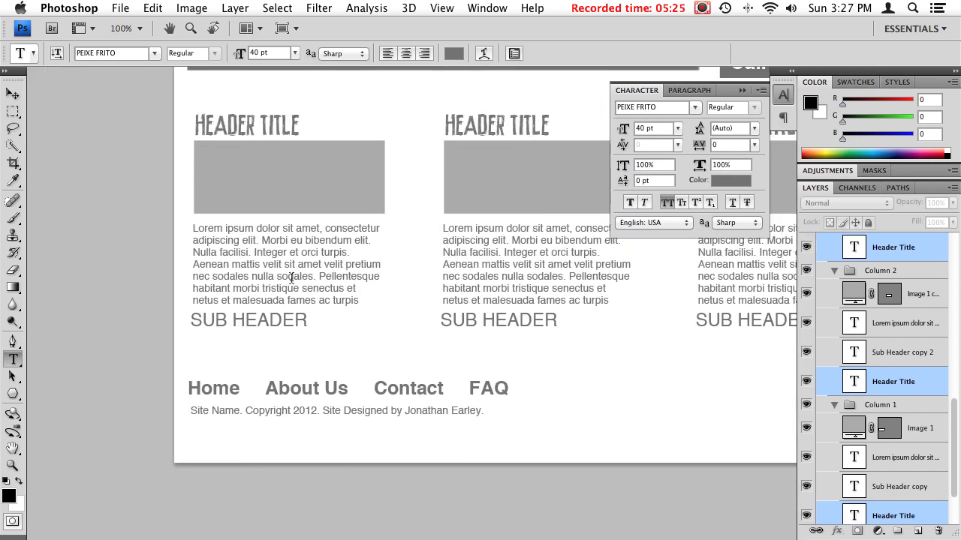
{"action": "right_click", "coordinate": [259, 318]}
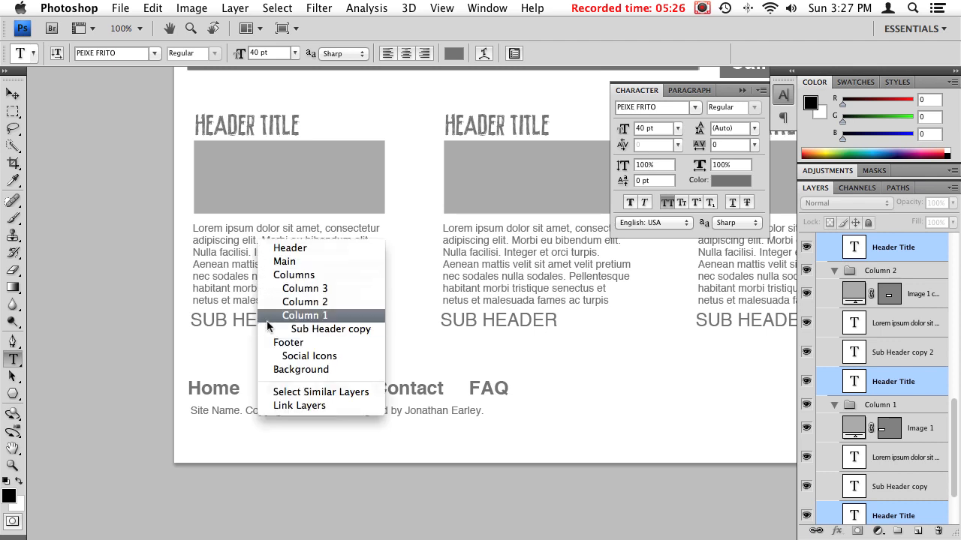
{"action": "left_click", "coordinate": [374, 329]}
{"action": "right_click", "coordinate": [518, 327]}
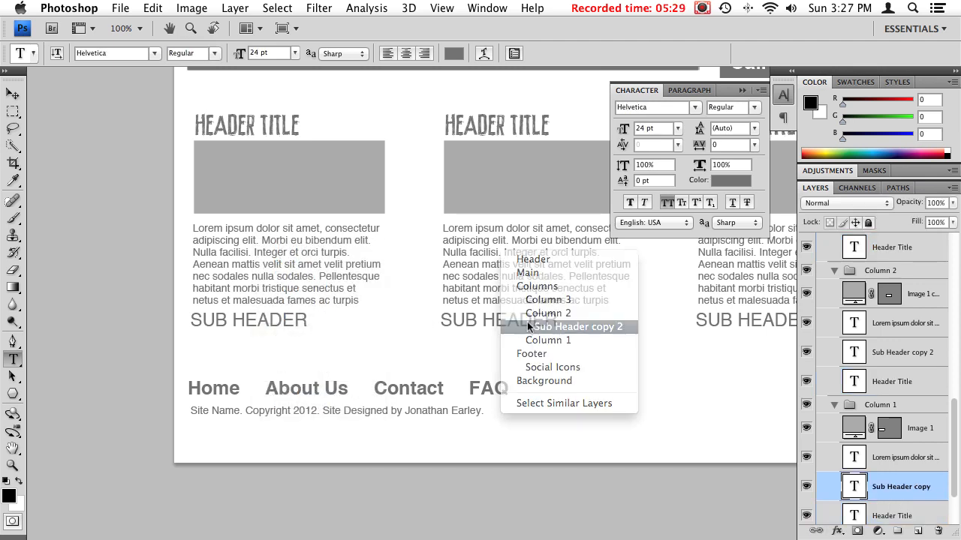
{"action": "left_click", "coordinate": [529, 327], "text": "shift"}
{"action": "right_click", "coordinate": [725, 322]}
{"action": "left_click", "coordinate": [723, 322], "text": "shift"}
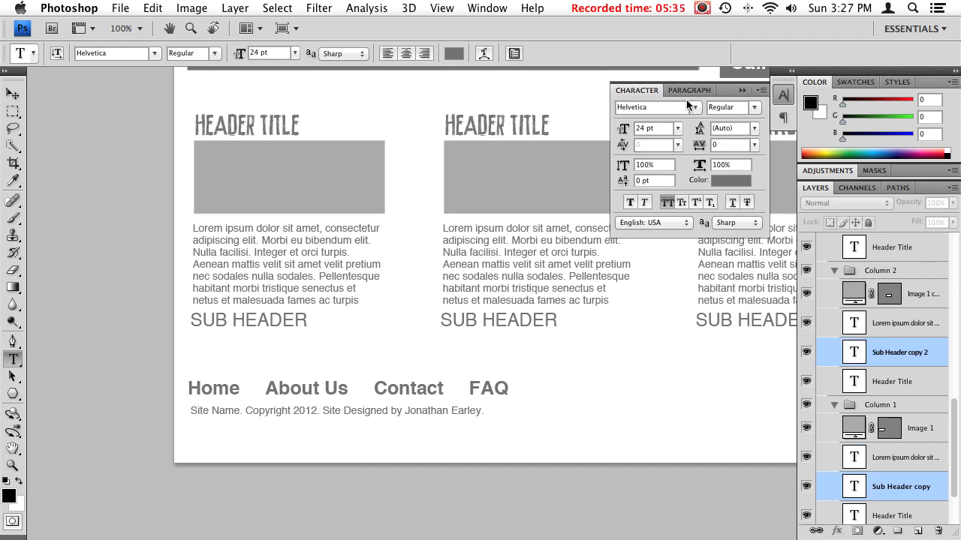
{"action": "type", "text": "PEIXE FRITO"}
{"action": "key", "text": "Return"}
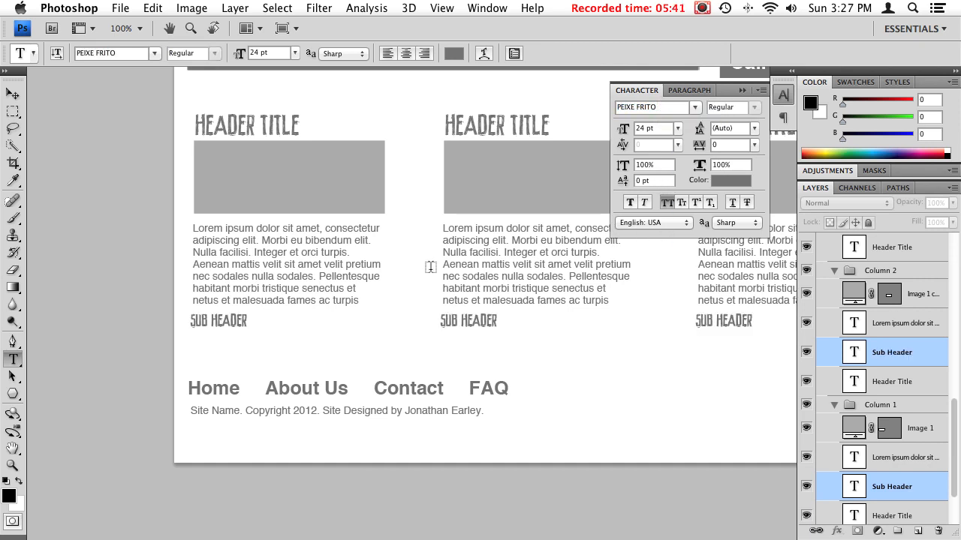
Set the footer navigation text to the PEIXE FRITO font with All Caps.
{"action": "right_click", "coordinate": [331, 394]}
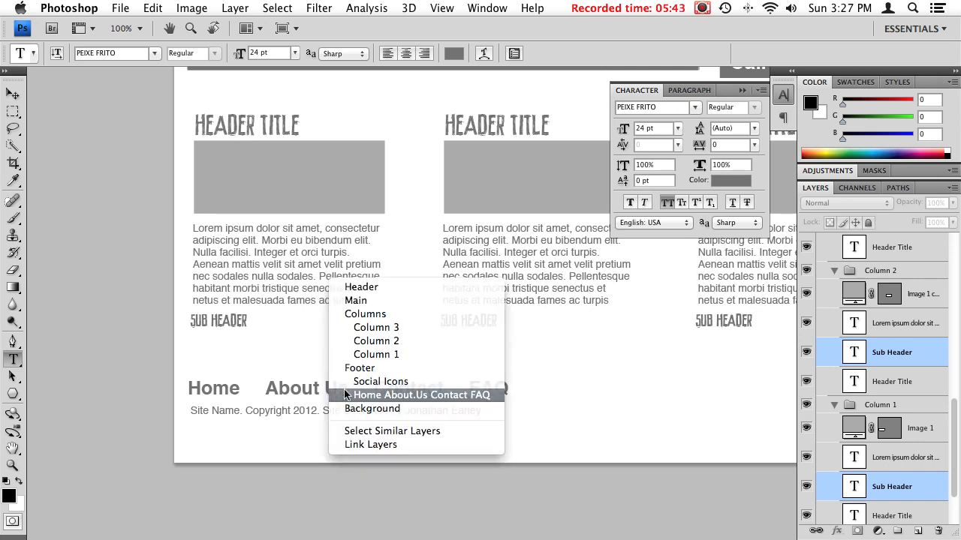
{"action": "left_click", "coordinate": [334, 395]}
{"action": "left_click", "coordinate": [661, 107]}
{"action": "type", "text": "PEIXE FRITO"}
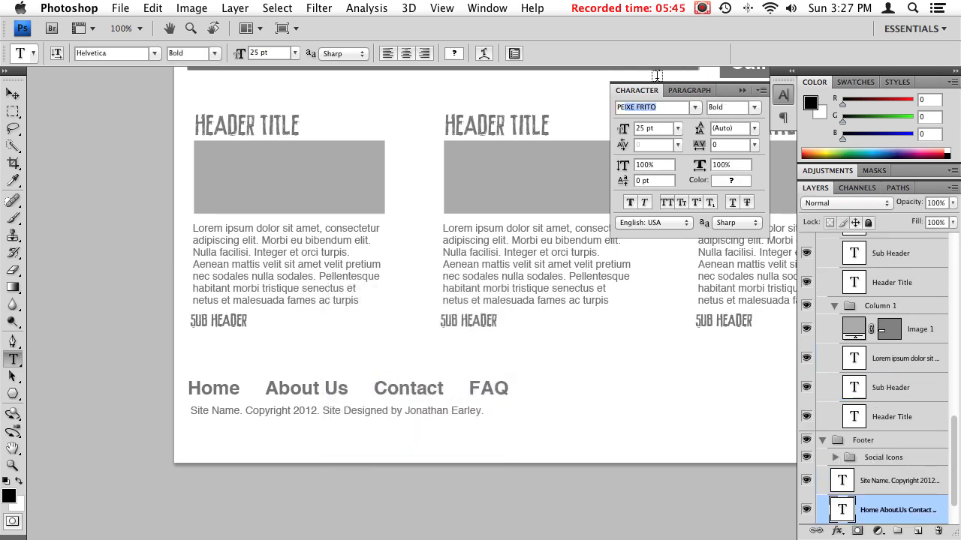
{"action": "key", "text": "Return"}
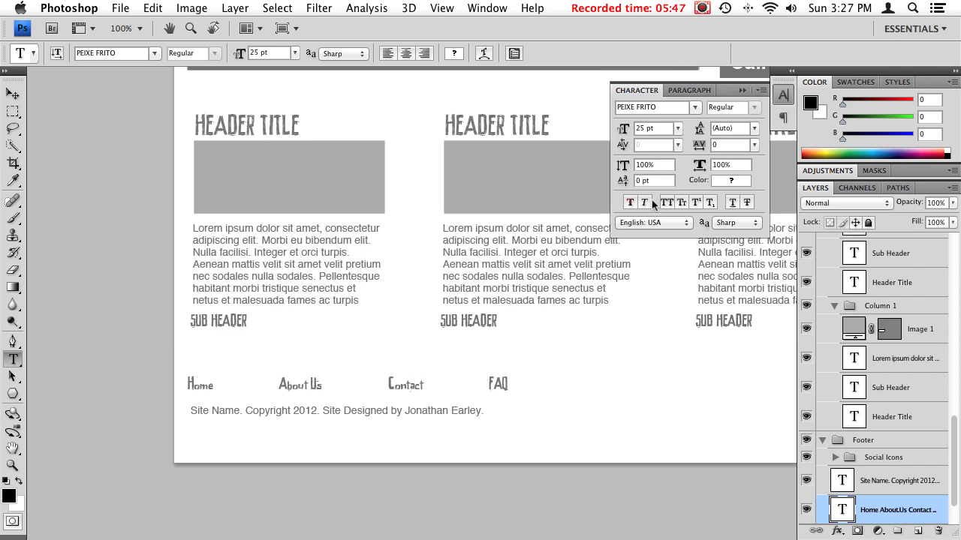
{"action": "left_click", "coordinate": [662, 203]}
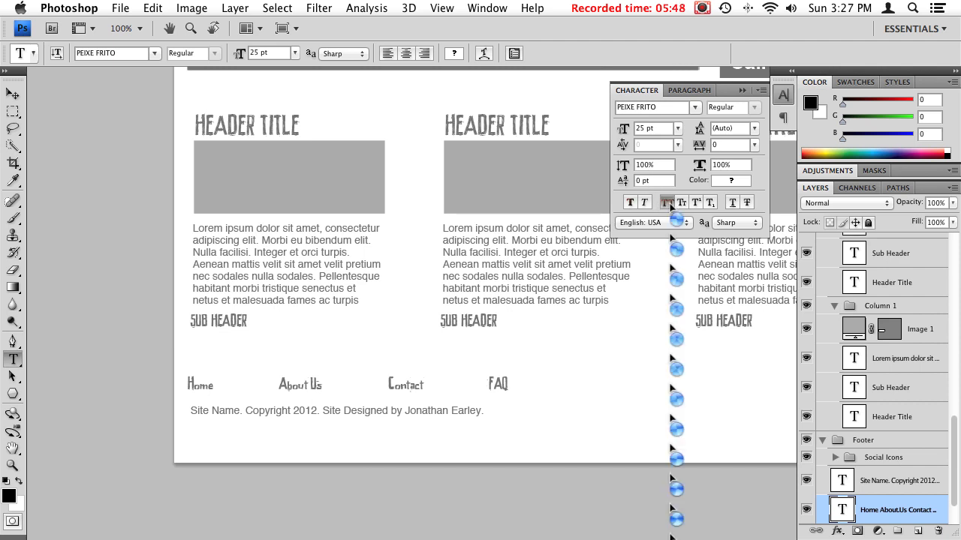
Narrow the footer navigation's text box so its links sit closer together, and shift the text slightly to the right.
{"action": "left_click", "coordinate": [502, 383]}
{"action": "left_click_drag", "start_coordinate": [508, 415], "coordinate": [393, 420]}
{"action": "key", "text": "super+Return"}
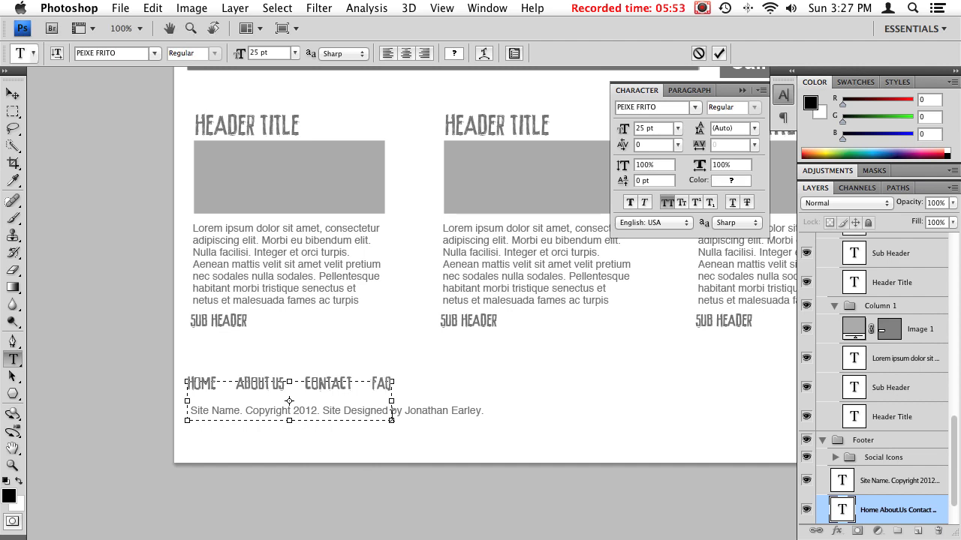
{"action": "left_click_drag", "start_coordinate": [317, 400], "coordinate": [328, 401]}
Replace the ABOUT US link in the header navigation with THE.BAND.
{"action": "left_click_drag", "start_coordinate": [397, 156], "coordinate": [377, 393]}
{"action": "left_click_drag", "start_coordinate": [374, 189], "coordinate": [192, 314]}
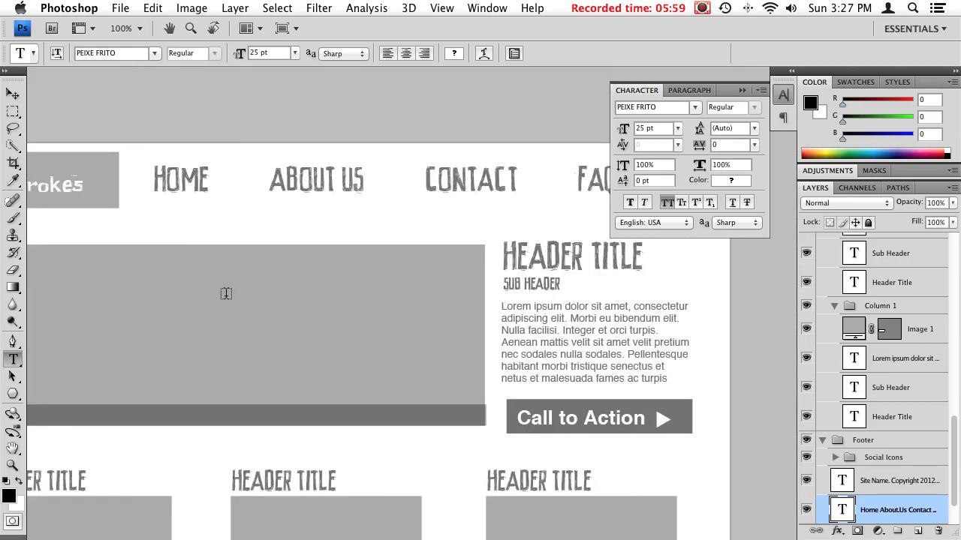
{"action": "key", "text": "Tab"}
{"action": "left_click_drag", "start_coordinate": [347, 255], "coordinate": [241, 306]}
{"action": "left_click_drag", "start_coordinate": [307, 176], "coordinate": [388, 174]}
{"action": "type", "text": "THE."}
{"action": "key", "text": "shift+Right"}
{"action": "key", "text": "Right"}
{"action": "key", "text": "BackSpace"}
{"action": "type", "text": "BAND"}
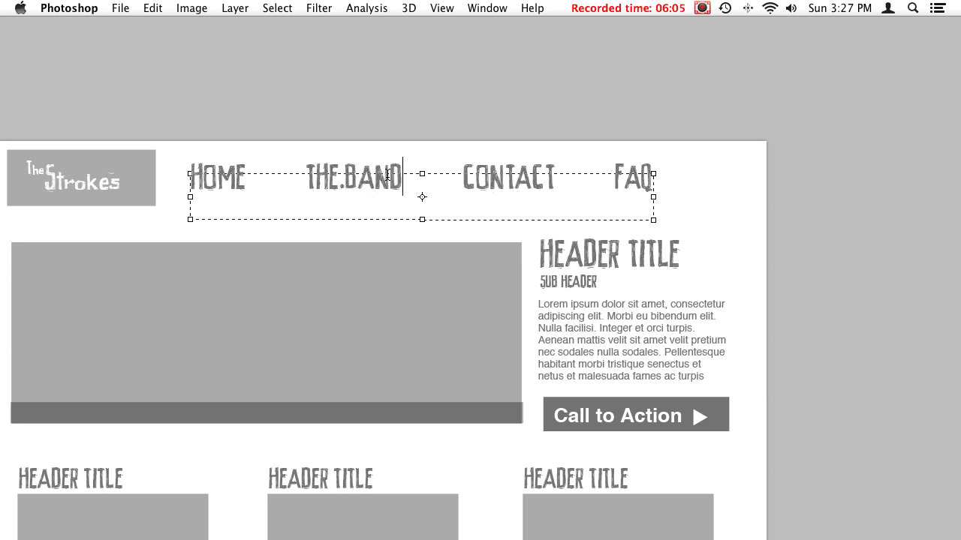
Change the header navigation's CONTACT link to FANS and its FAQ link to MERCH.
{"action": "left_click_drag", "start_coordinate": [462, 179], "coordinate": [555, 179]}
{"action": "type", "text": "FANS"}
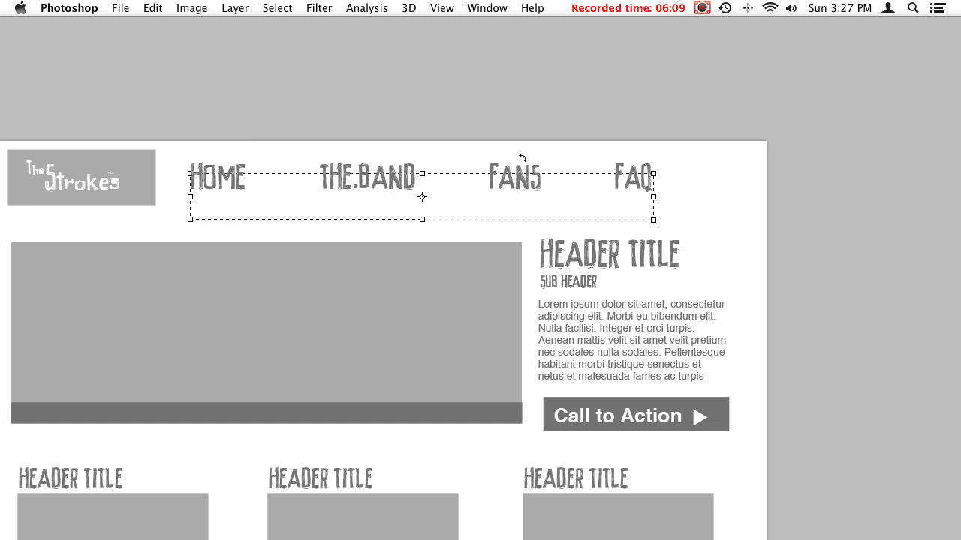
{"action": "left_click_drag", "start_coordinate": [616, 175], "coordinate": [653, 177]}
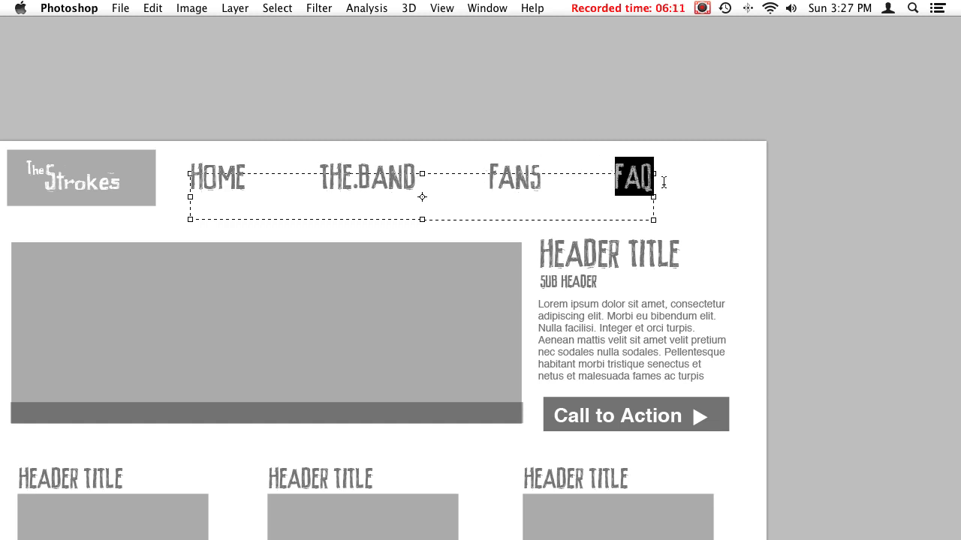
{"action": "type", "text": "MERCH"}
{"action": "key", "text": "super+Return"}
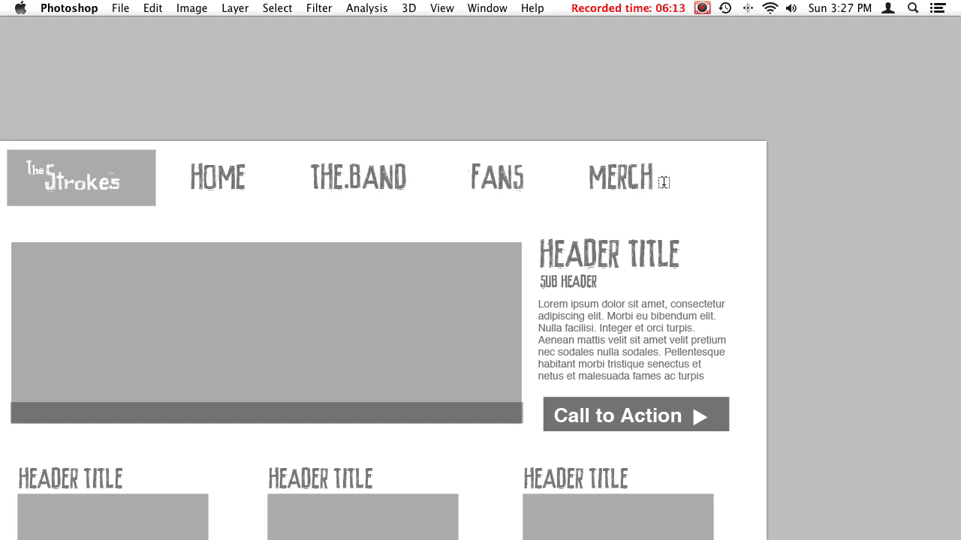
Replace the main Header Title beside the slideshow with TOUR IN EUROPE.
{"action": "left_click_drag", "start_coordinate": [646, 248], "coordinate": [519, 179]}
{"action": "left_click_drag", "start_coordinate": [417, 186], "coordinate": [549, 181]}
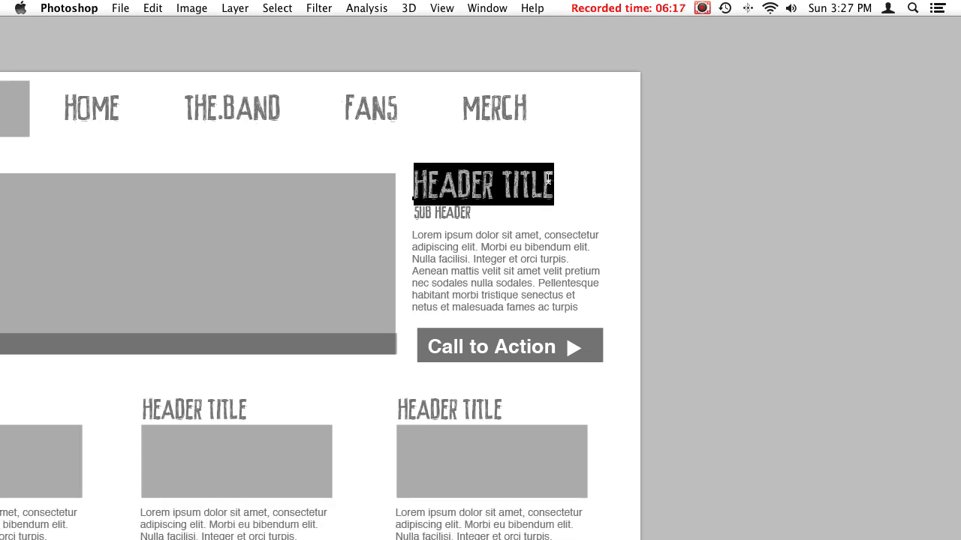
{"action": "type", "text": "TOUR"}
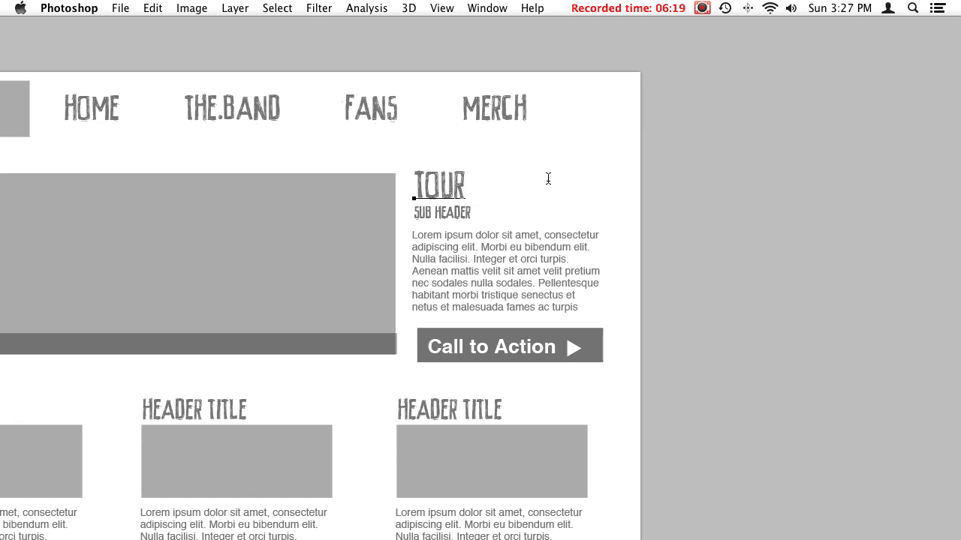
{"action": "type", "text": " IN EUROPE"}
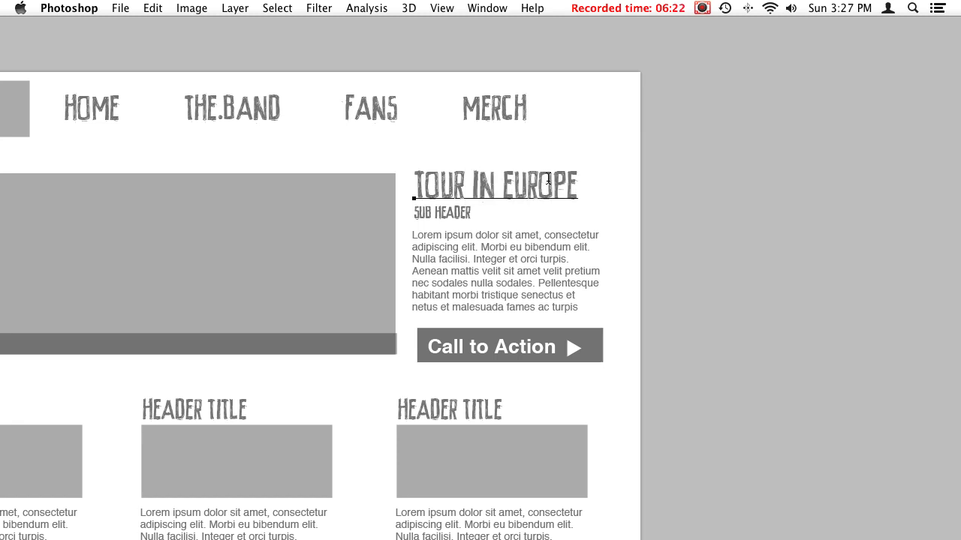
{"action": "key", "text": "super+Return"}
Replace the sub header under the TOUR IN EUROPE heading with FIRST SHOW IN BERLIN.
{"action": "triple_click", "coordinate": [429, 213]}
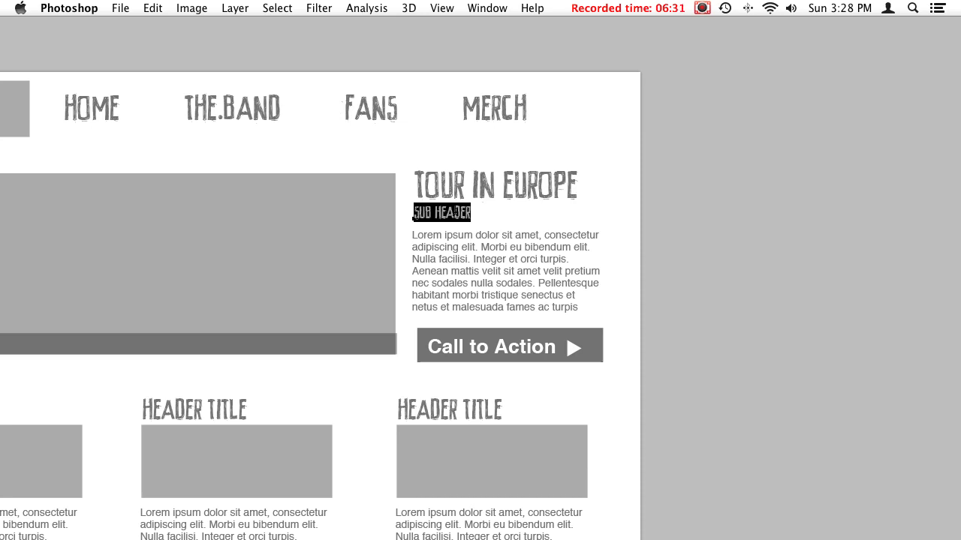
{"action": "key", "text": "BackSpace"}
{"action": "type", "text": "FIRST SHOW IN BERLI"}
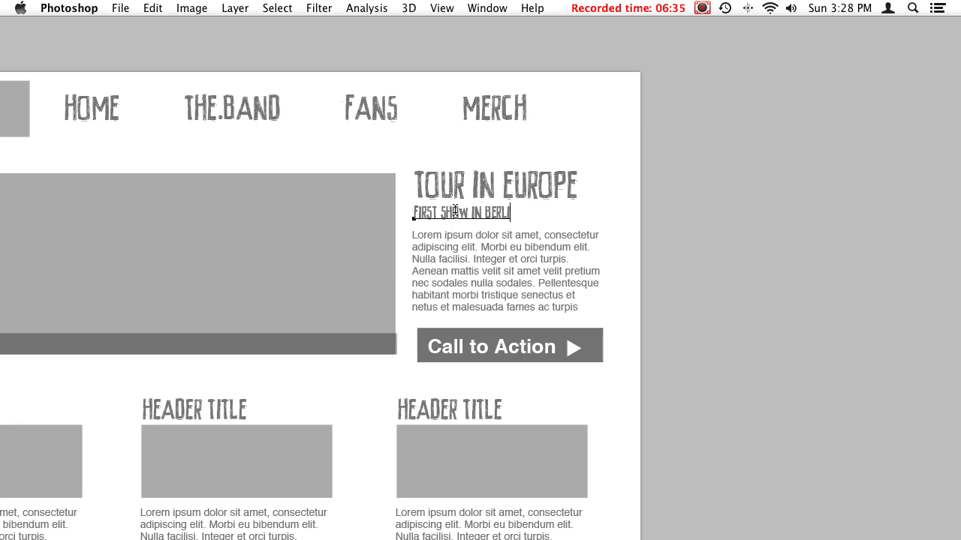
{"action": "type", "text": "N"}
{"action": "key", "text": "KP_Enter"}
Change the Call to Action button's label to "Check out pics".
{"action": "left_click_drag", "start_coordinate": [506, 208], "coordinate": [513, 140]}
{"action": "left_click_drag", "start_coordinate": [441, 257], "coordinate": [568, 258]}
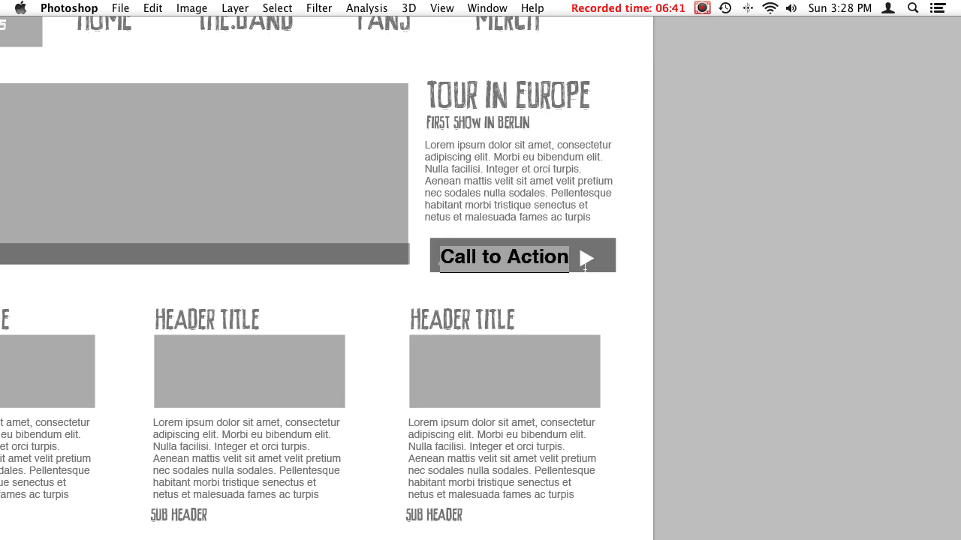
{"action": "type", "text": "Check out"}
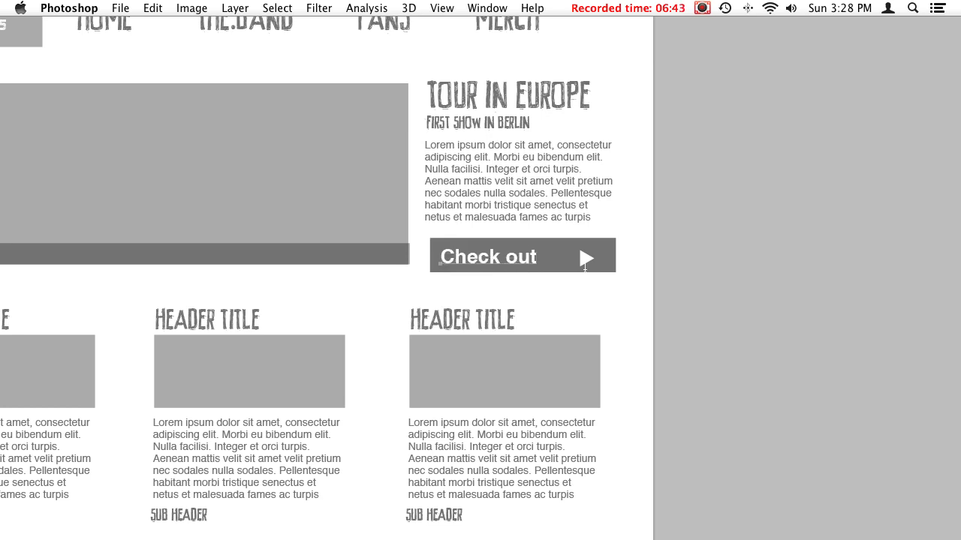
{"action": "type", "text": " pics"}
Format the "Check out pics" button label in the PEIXE FRITO font with All Caps.
{"action": "left_click_drag", "start_coordinate": [484, 232], "coordinate": [513, 324]}
{"action": "key", "text": "Tab"}
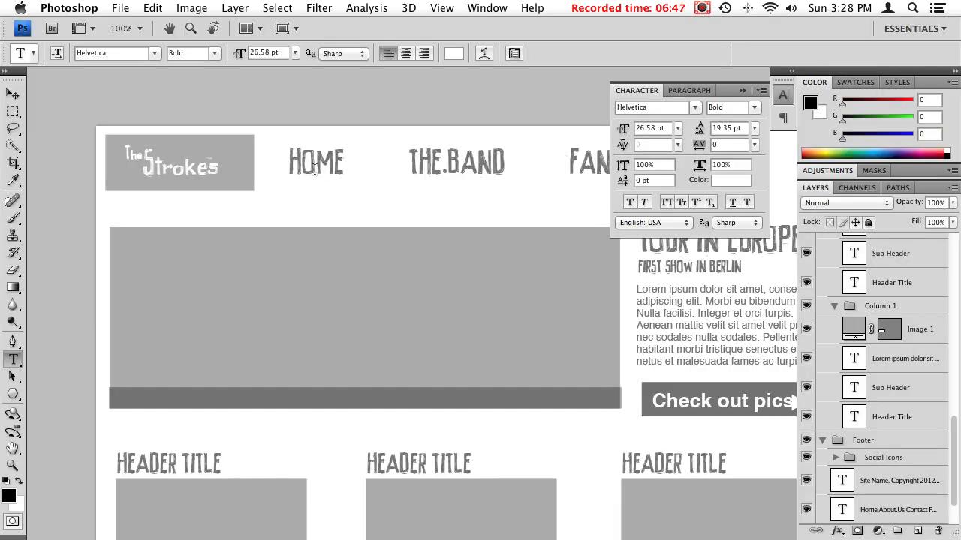
{"action": "left_click", "coordinate": [120, 54]}
{"action": "type", "text": "PEIXE FRITO"}
{"action": "key", "text": "Return"}
{"action": "left_click", "coordinate": [666, 202]}
{"action": "scroll", "coordinate": [685, 323], "scroll_direction": "right", "scroll_amount": 10}
{"action": "scroll", "coordinate": [685, 323], "scroll_direction": "down", "scroll_amount": 2}
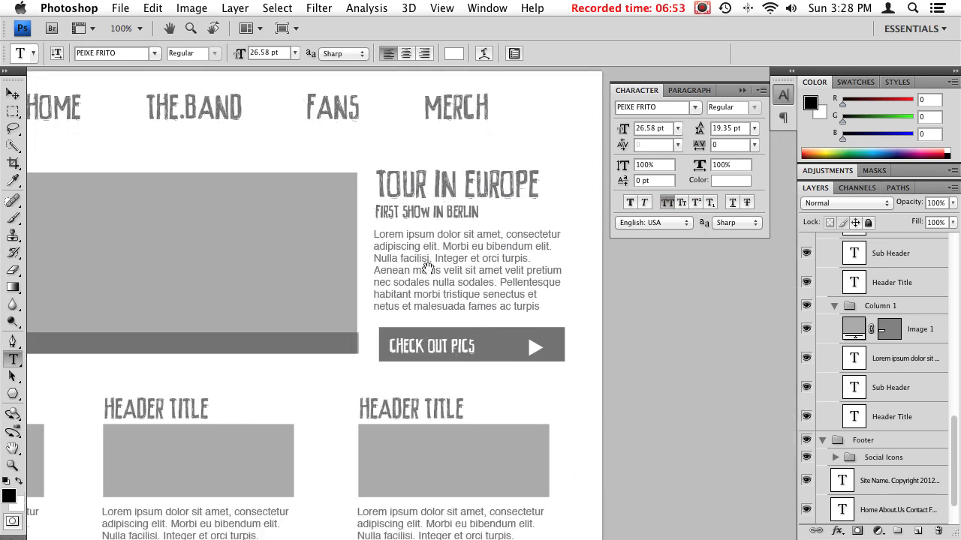
Move the button's arrow, Shape 1, further right and expand the label to "Check out the latest pics".
{"action": "right_click", "coordinate": [534, 347], "text": "ctrl"}
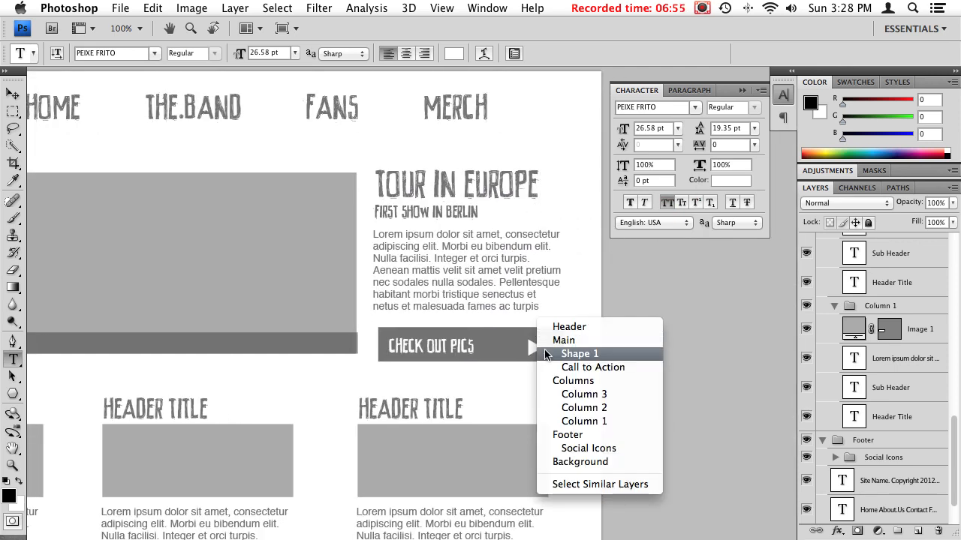
{"action": "left_click", "coordinate": [548, 353]}
{"action": "left_click_drag", "start_coordinate": [488, 349], "coordinate": [485, 346]}
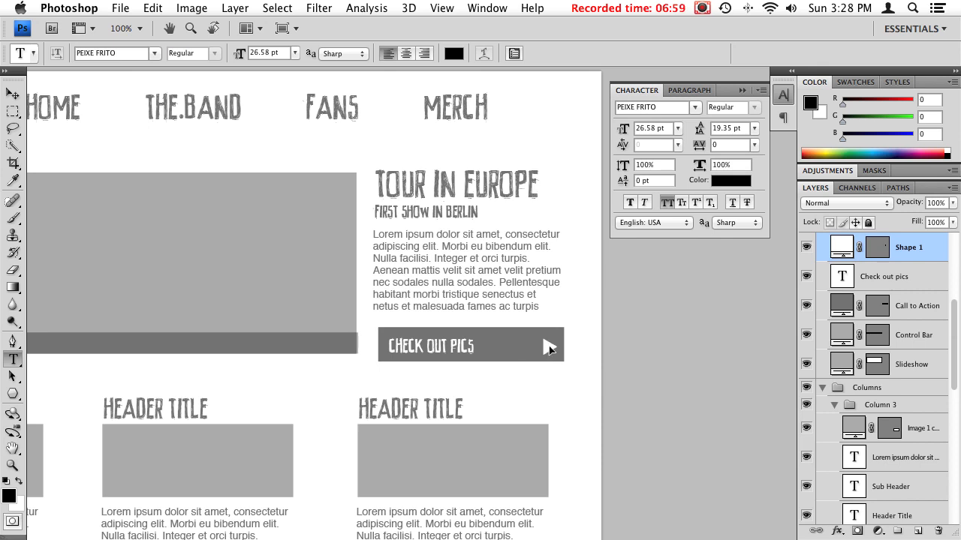
{"action": "left_click", "coordinate": [483, 346]}
{"action": "type", "text": "the latest"}
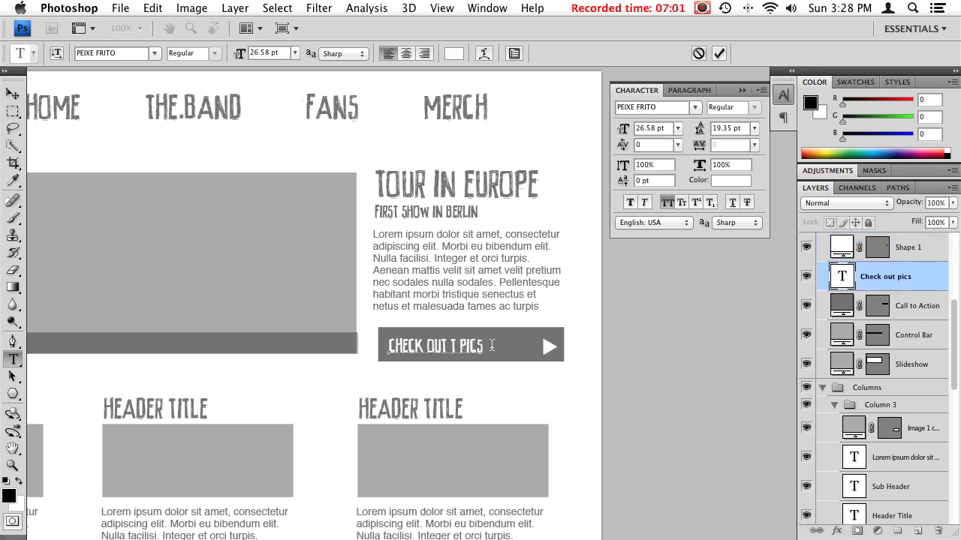
{"action": "key", "text": "super+Return"}
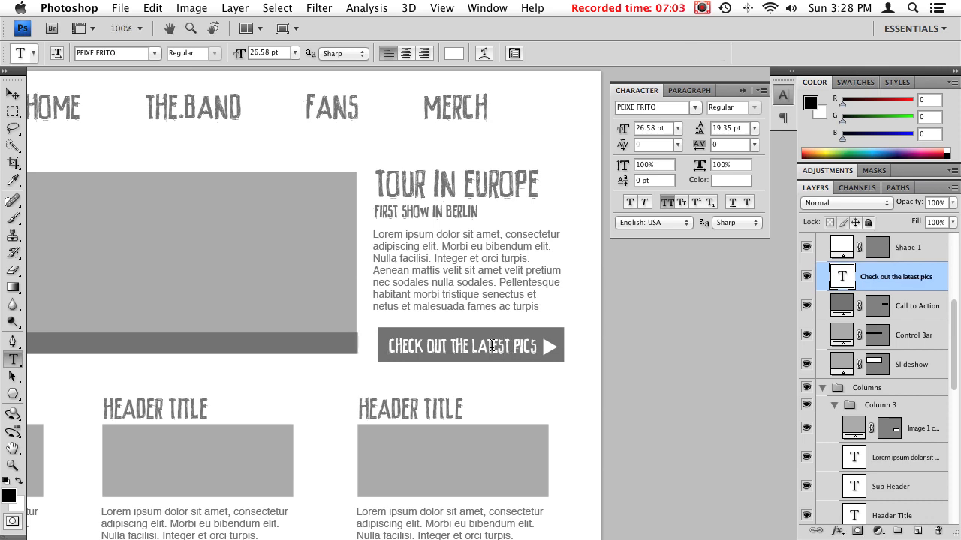
Replace the first column's Header Title with Drummer.
{"action": "scroll", "coordinate": [367, 316], "scroll_direction": "down", "scroll_amount": 5}
{"action": "scroll", "coordinate": [431, 294], "scroll_direction": "left", "scroll_amount": 3}
{"action": "left_click_drag", "start_coordinate": [172, 225], "coordinate": [273, 218]}
{"action": "type", "text": "drummer"}
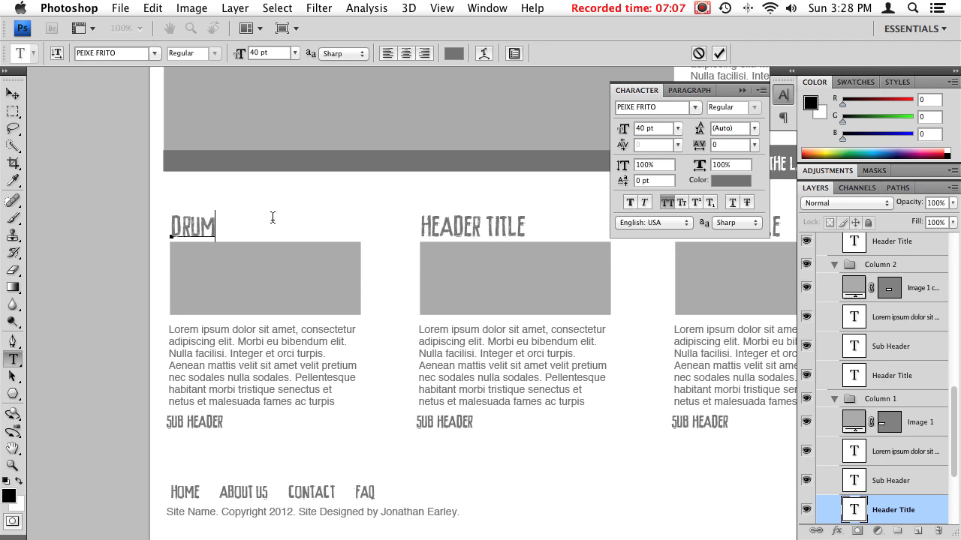
{"action": "key", "text": "super+Return"}
Retitle the second column Guitarist and the third column Singer.
{"action": "triple_click", "coordinate": [444, 225]}
{"action": "type", "text": "guitarist"}
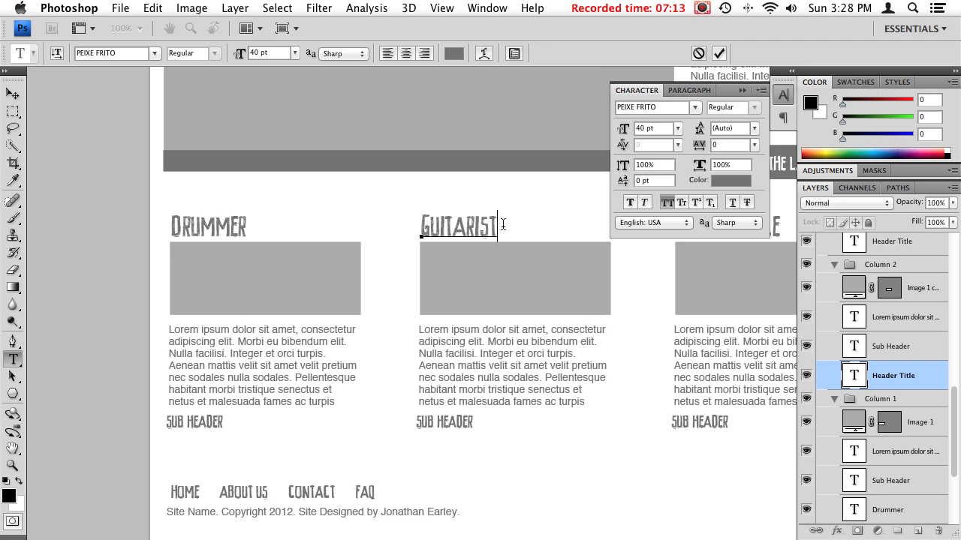
{"action": "key", "text": "super+Return"}
{"action": "scroll", "coordinate": [515, 285], "scroll_direction": "right", "scroll_amount": 5}
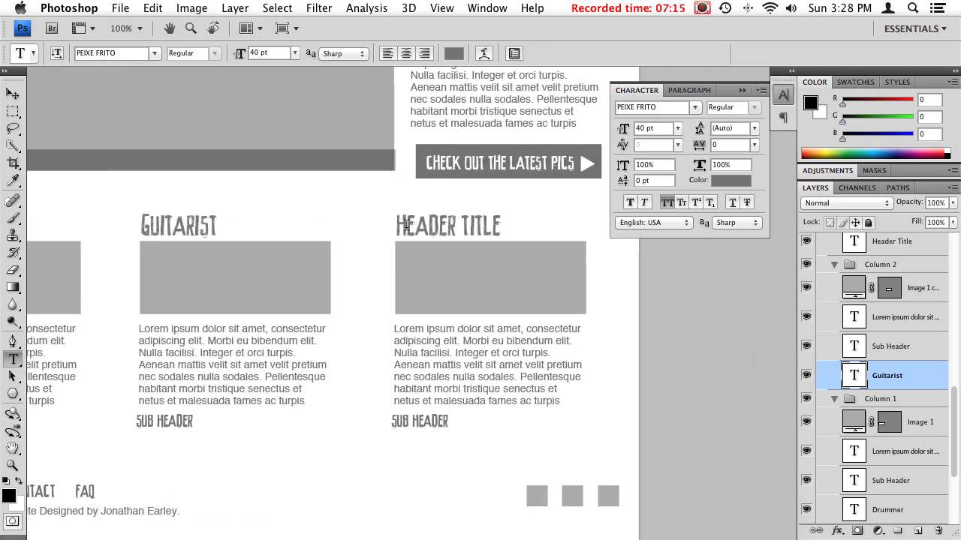
{"action": "triple_click", "coordinate": [400, 218]}
{"action": "type", "text": "singer"}
{"action": "key", "text": "super+Return"}
Replace "Site Name" in the footer copyright line with "The Stokes".
{"action": "scroll", "coordinate": [418, 270], "scroll_direction": "down", "scroll_amount": 5}
{"action": "scroll", "coordinate": [418, 270], "scroll_direction": "left", "scroll_amount": 3}
{"action": "left_click_drag", "start_coordinate": [448, 225], "coordinate": [609, 222]}
{"action": "left_click_drag", "start_coordinate": [262, 313], "coordinate": [285, 245]}
{"action": "left_click_drag", "start_coordinate": [202, 259], "coordinate": [253, 259]}
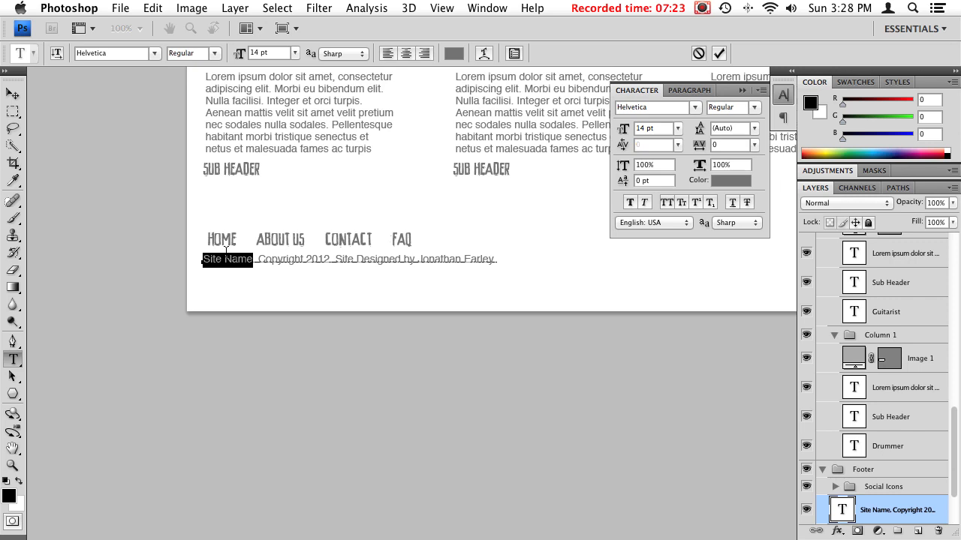
{"action": "type", "text": "The Stokes"}
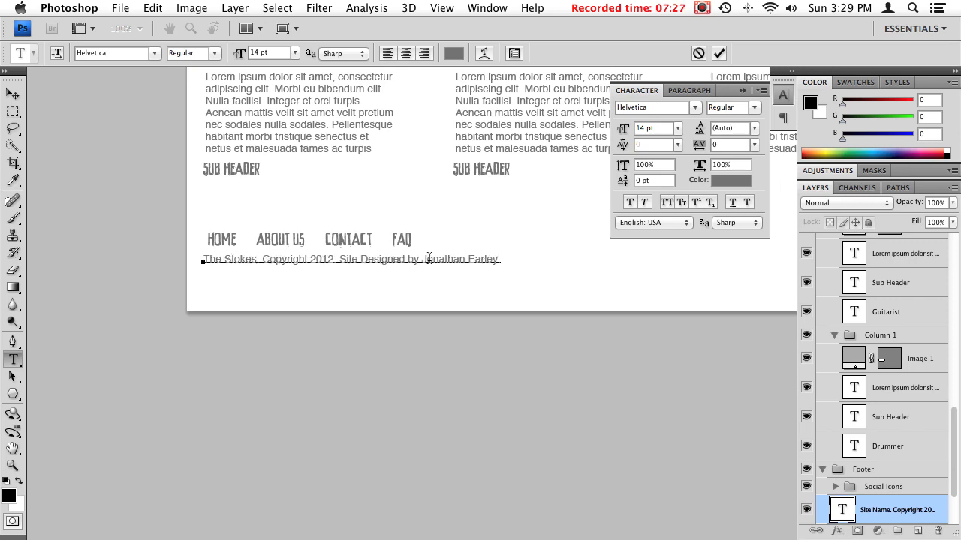
{"action": "key", "text": "super+Return"}
Examine the whole page layout with its revised headings, navigation and footer text.
{"action": "left_click_drag", "start_coordinate": [400, 279], "coordinate": [318, 452]}
{"action": "key", "text": "Tab"}
{"action": "left_click_drag", "start_coordinate": [424, 304], "coordinate": [475, 259]}
{"action": "scroll", "coordinate": [389, 367], "scroll_direction": "up", "scroll_amount": 5}
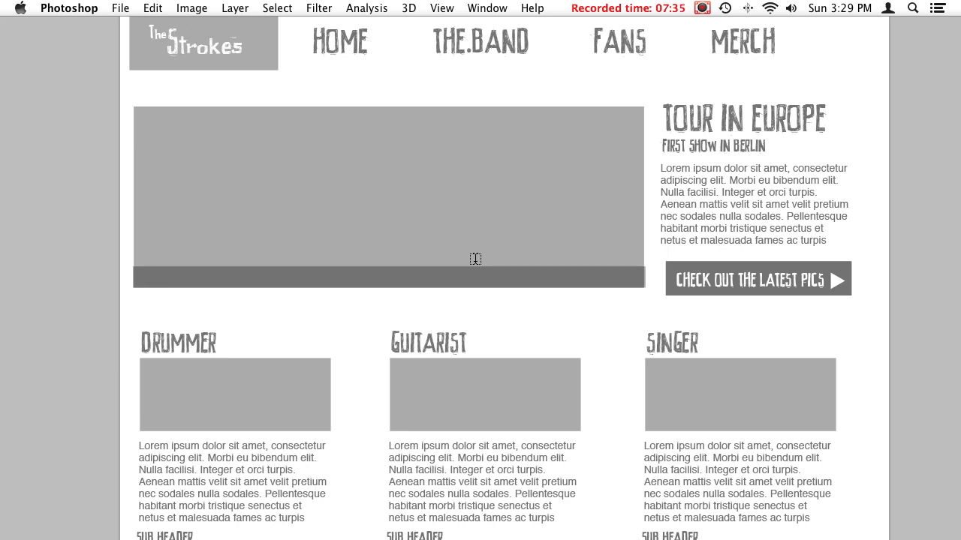
{"action": "key", "text": "super+minus"}
{"action": "key", "text": "super+minus"}
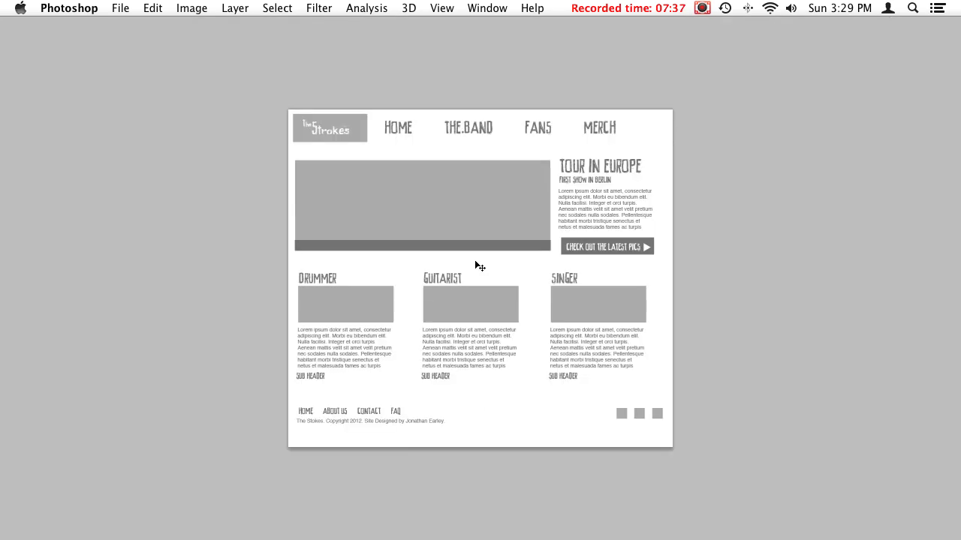
{"action": "key", "text": "super+plus"}
{"action": "left_click_drag", "start_coordinate": [528, 272], "coordinate": [468, 208]}
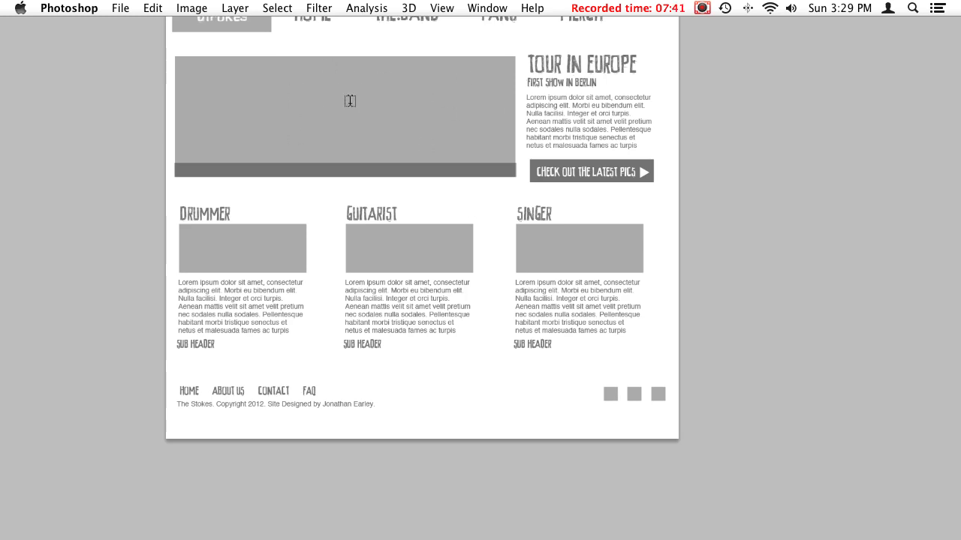
Switch to Finder, preview the band photos in the Files folder, and open singer1.jpg in Photoshop.
{"action": "key", "text": "super+Tab"}
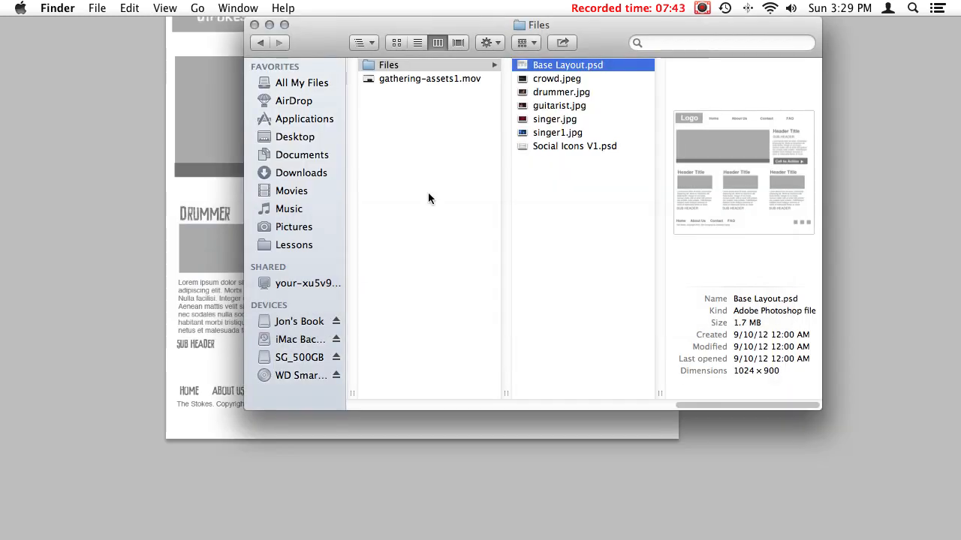
{"action": "key", "text": "Down"}
{"action": "key", "text": "Down"}
{"action": "key", "text": "Down"}
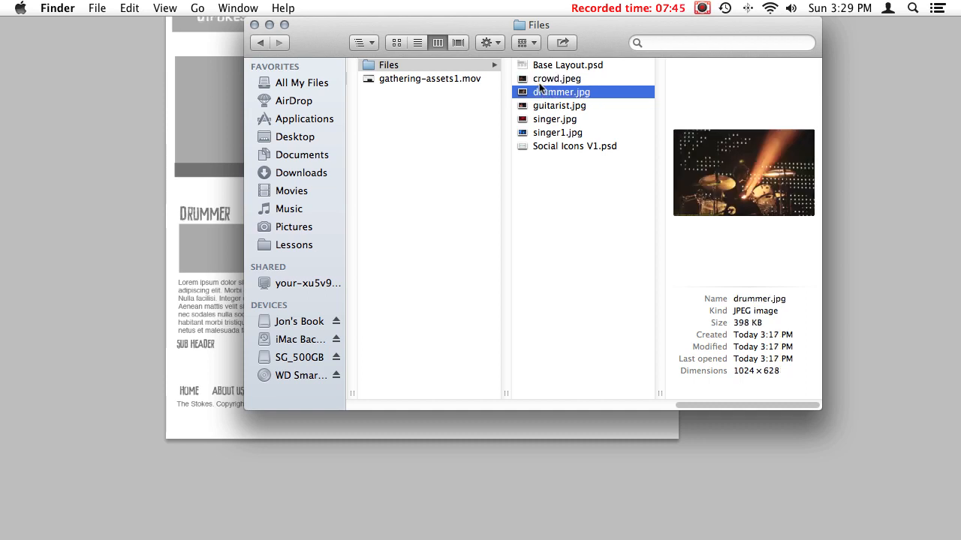
{"action": "key", "text": "Down"}
{"action": "key", "text": "Down"}
{"action": "key", "text": "Down"}
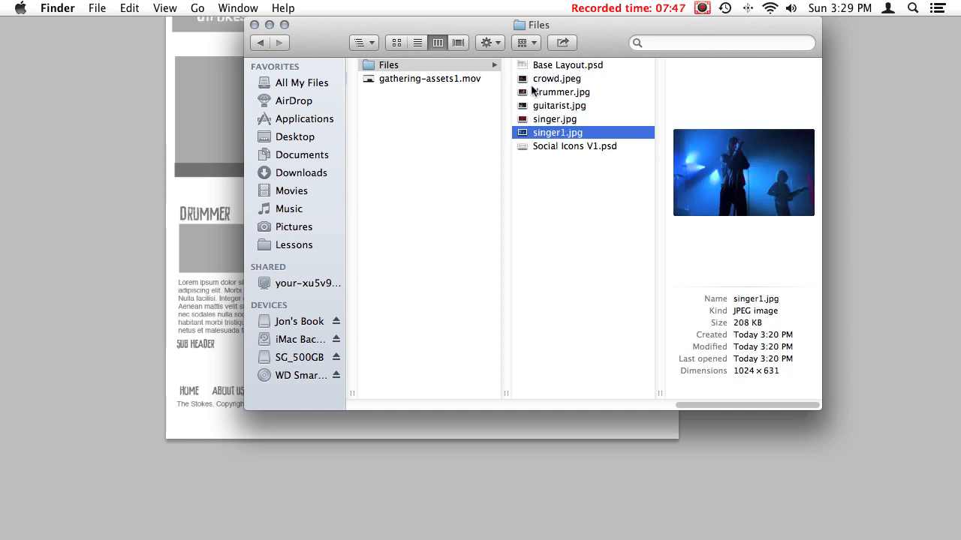
{"action": "key", "text": "Up"}
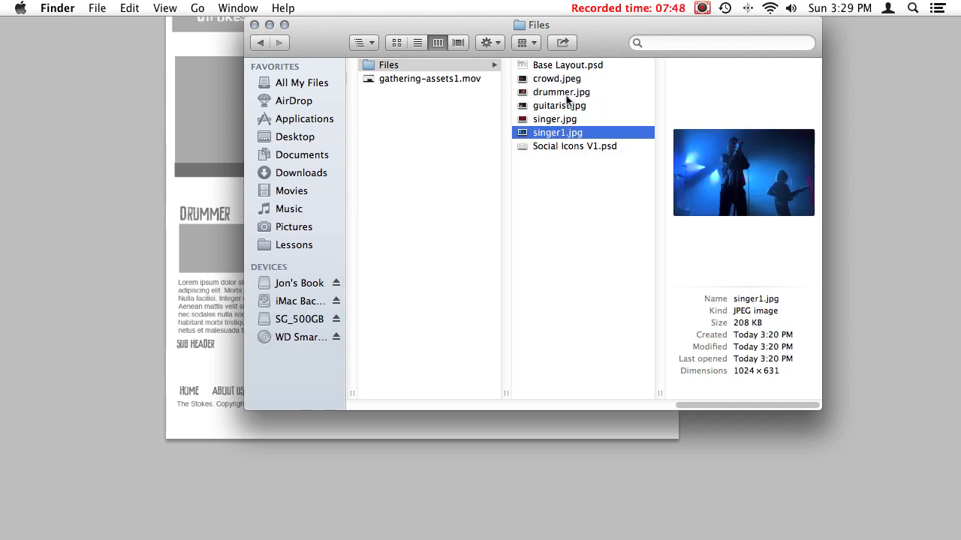
{"action": "right_click", "coordinate": [532, 133]}
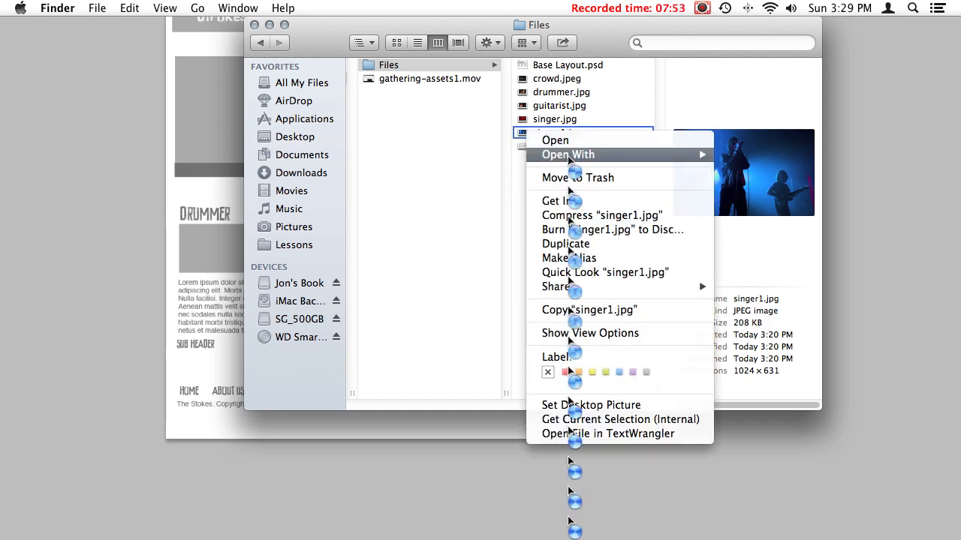
{"action": "mouse_move", "coordinate": [569, 160]}
{"action": "left_click", "coordinate": [801, 156]}
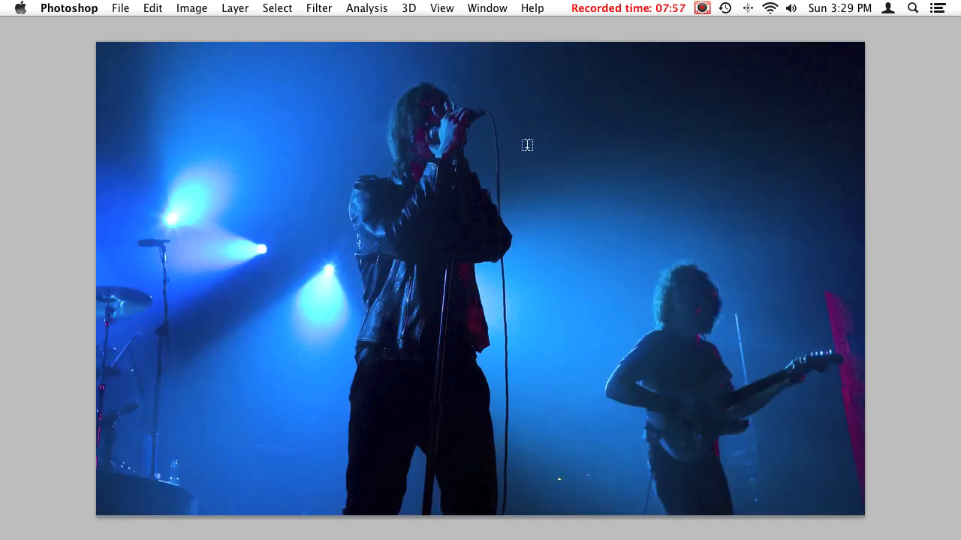
Copy the entire singer photo and switch back to the website layout document.
{"action": "key", "text": "super+a"}
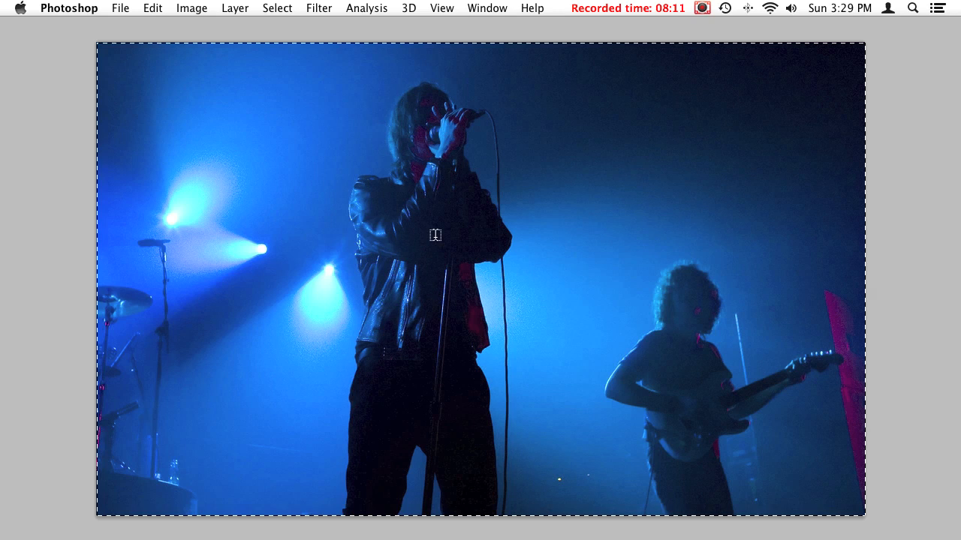
{"action": "left_click_drag", "start_coordinate": [415, 249], "coordinate": [380, 222]}
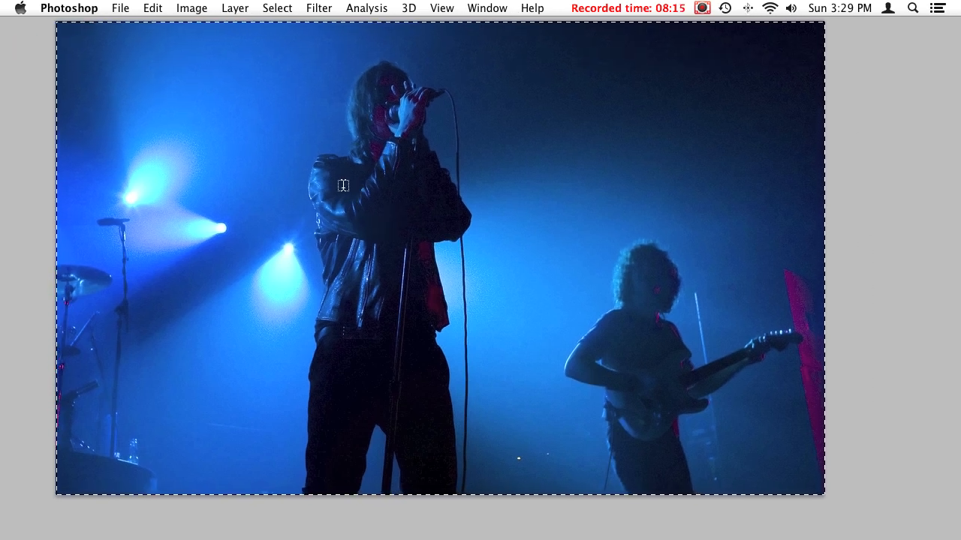
{"action": "left_click_drag", "start_coordinate": [359, 222], "coordinate": [360, 255]}
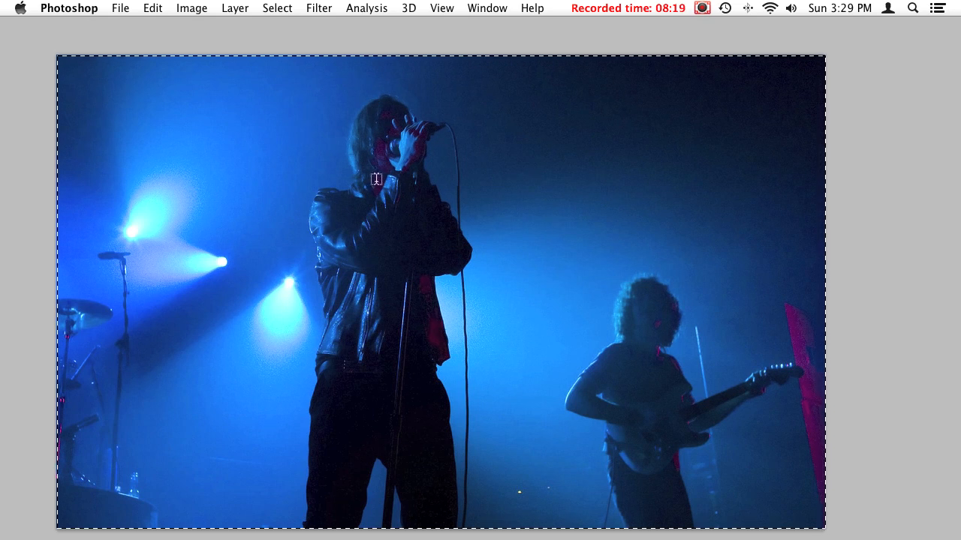
{"action": "key", "text": "ctrl+Tab"}
{"action": "left_click_drag", "start_coordinate": [320, 240], "coordinate": [303, 309]}
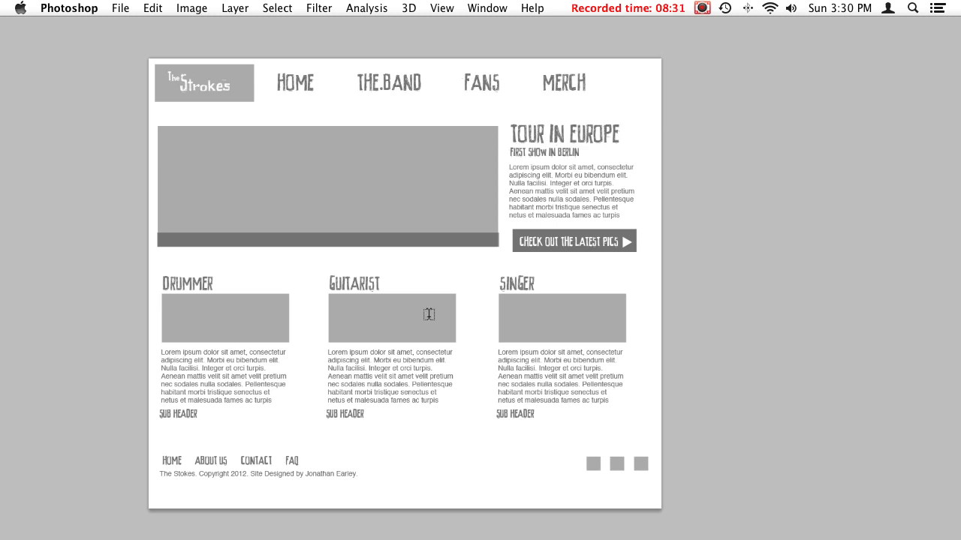
{"action": "left_click", "coordinate": [319, 9]}
{"action": "mouse_move", "coordinate": [144, 9]}
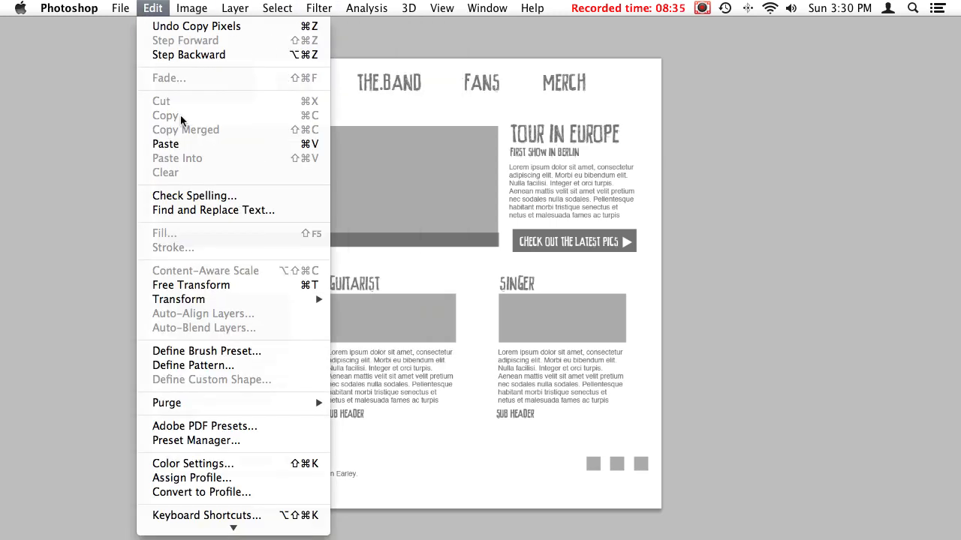
{"action": "left_click", "coordinate": [157, 8]}
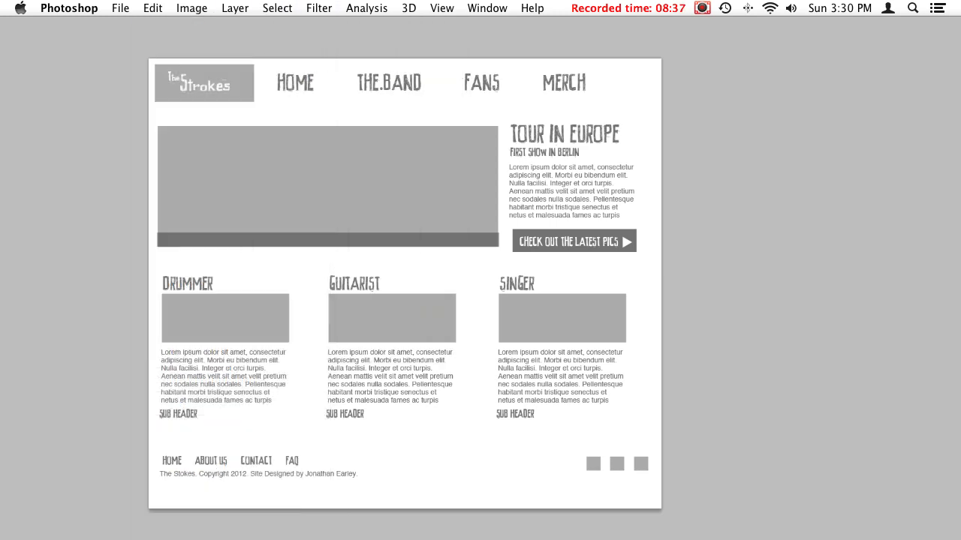
{"action": "left_click_drag", "start_coordinate": [346, 234], "coordinate": [327, 242]}
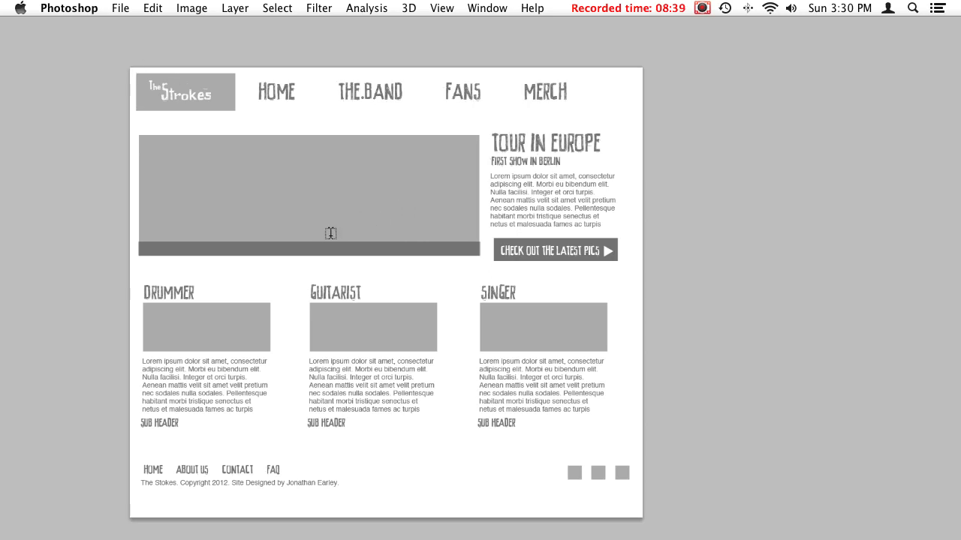
Select the large image area's Slideshow layer and paste the copied singer photo directly above it.
{"action": "key", "text": "Tab"}
{"action": "left_click_drag", "start_coordinate": [600, 291], "coordinate": [464, 323]}
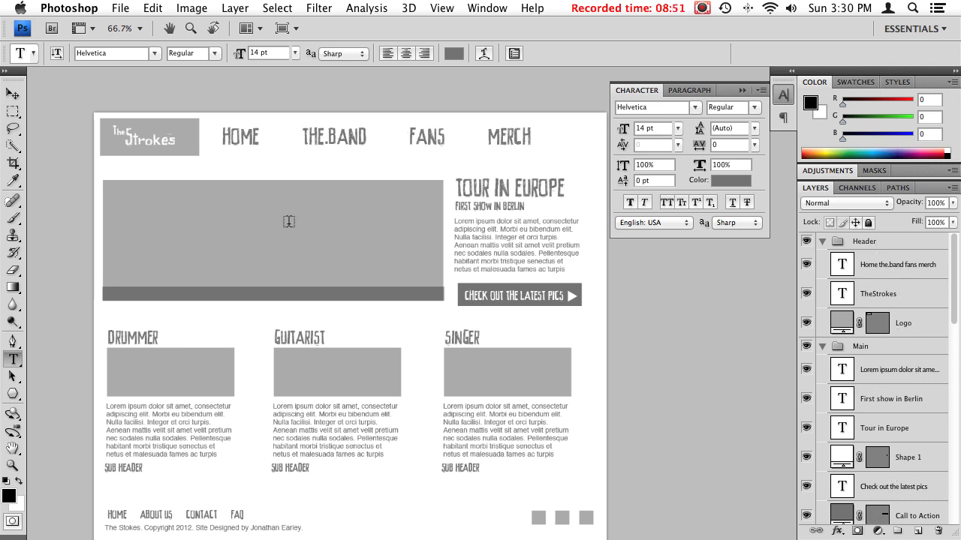
{"action": "right_click", "coordinate": [230, 225], "text": "ctrl"}
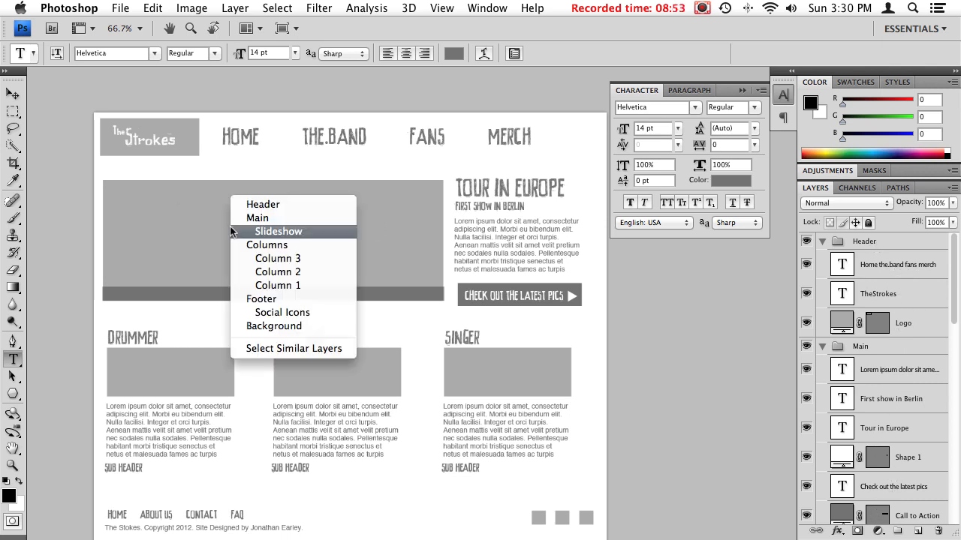
{"action": "left_click", "coordinate": [267, 231]}
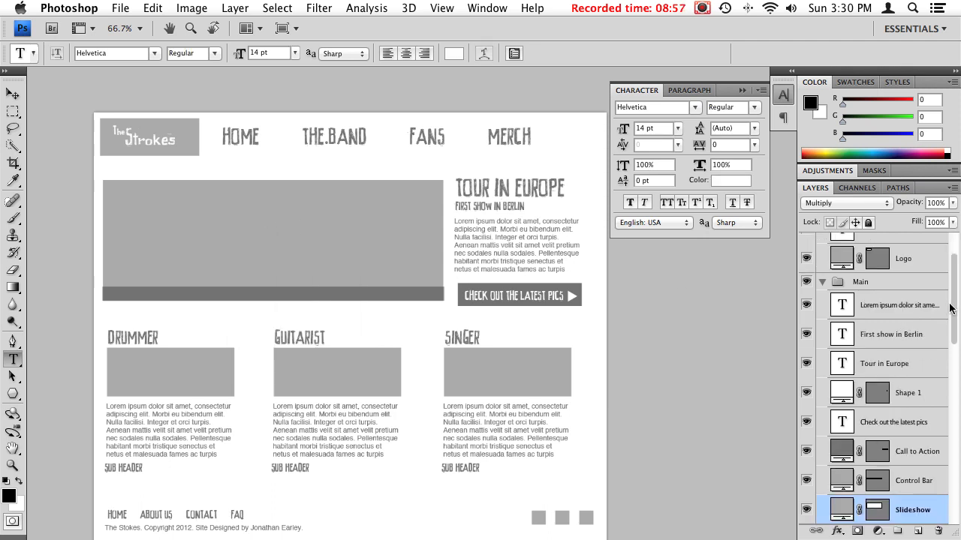
{"action": "scroll", "coordinate": [950, 308], "scroll_direction": "down", "scroll_amount": 5}
{"action": "left_click", "coordinate": [805, 386]}
{"action": "left_click", "coordinate": [805, 387]}
{"action": "left_click", "coordinate": [892, 392]}
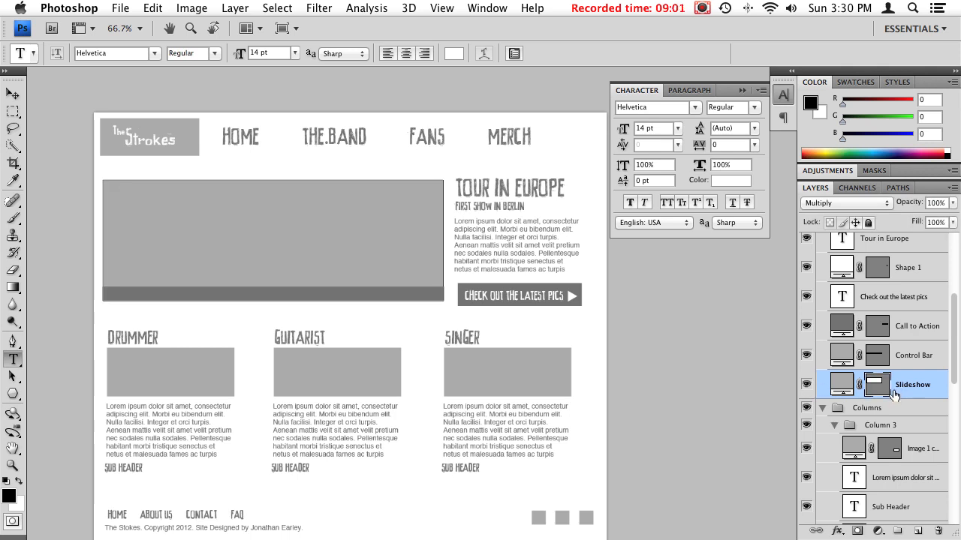
{"action": "key", "text": "super+v"}
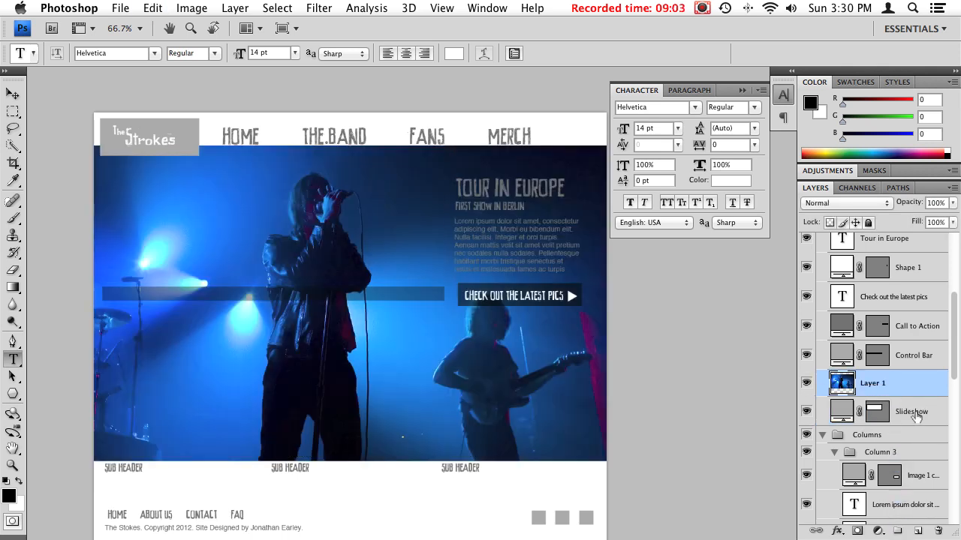
Scale the pasted photo with Free Transform to about the slideshow's width and align it with the slideshow's upper-left corner.
{"action": "key", "text": "v"}
{"action": "left_click_drag", "start_coordinate": [540, 366], "coordinate": [566, 365]}
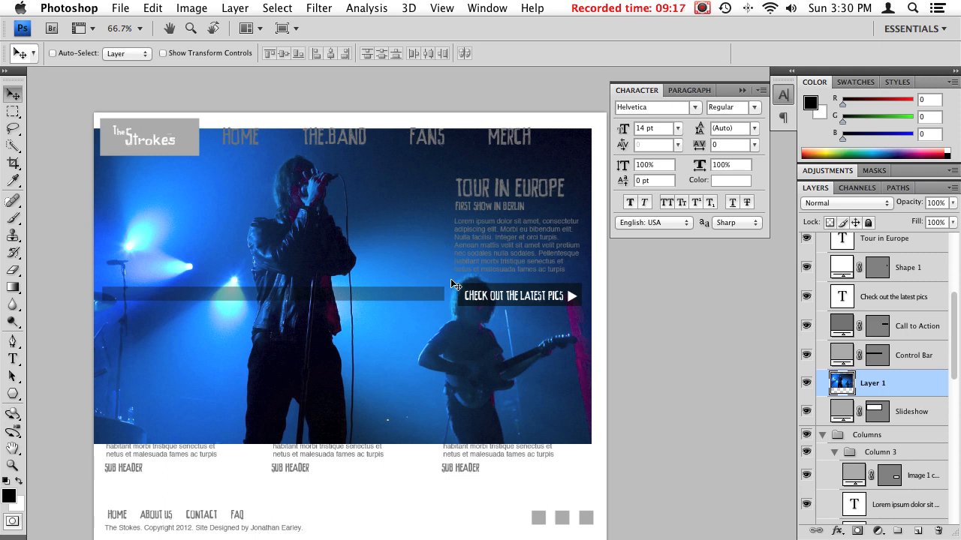
{"action": "scroll", "coordinate": [433, 294], "scroll_direction": "up", "scroll_amount": 2}
{"action": "scroll", "coordinate": [433, 294], "scroll_direction": "left", "scroll_amount": 1}
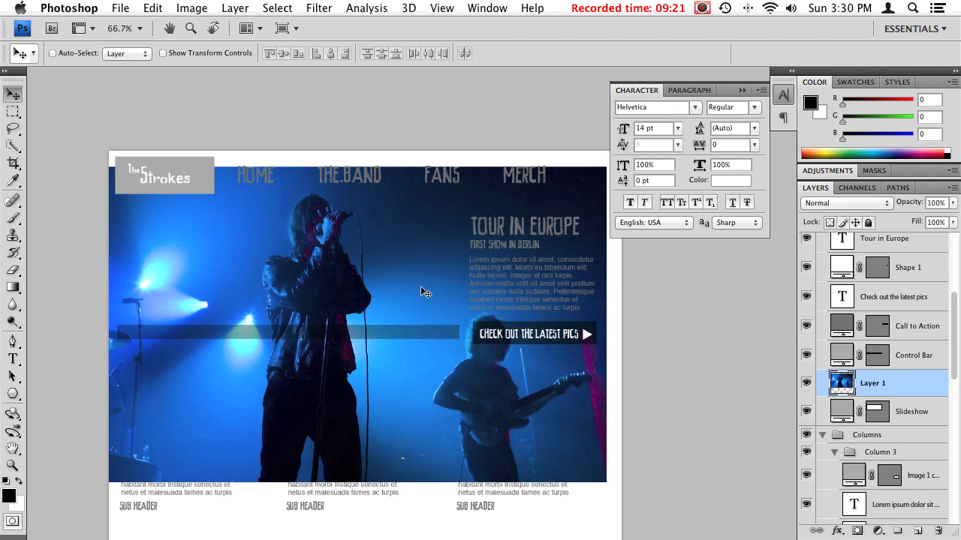
{"action": "key", "text": "ctrl+t"}
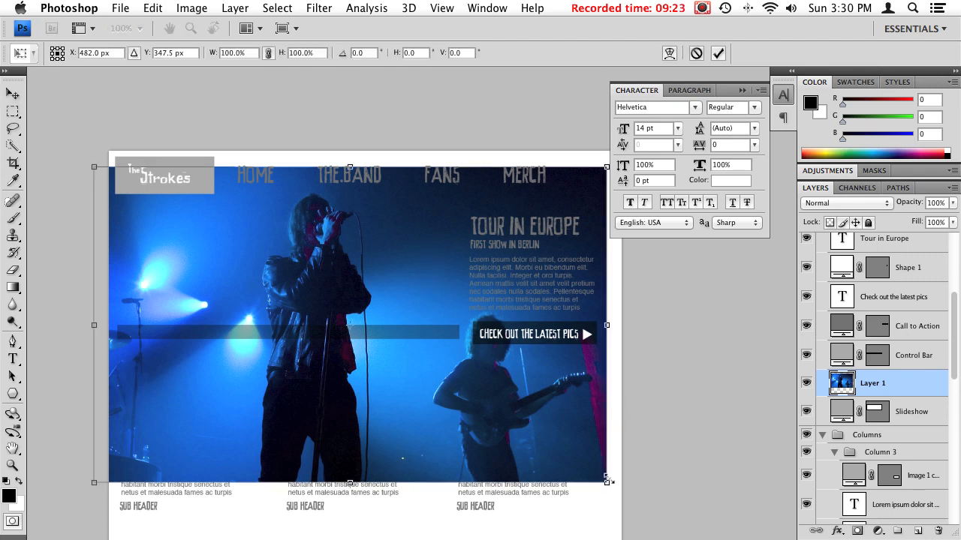
{"action": "left_click_drag", "start_coordinate": [608, 484], "coordinate": [212, 238]}
{"action": "left_click_drag", "start_coordinate": [165, 218], "coordinate": [190, 267]}
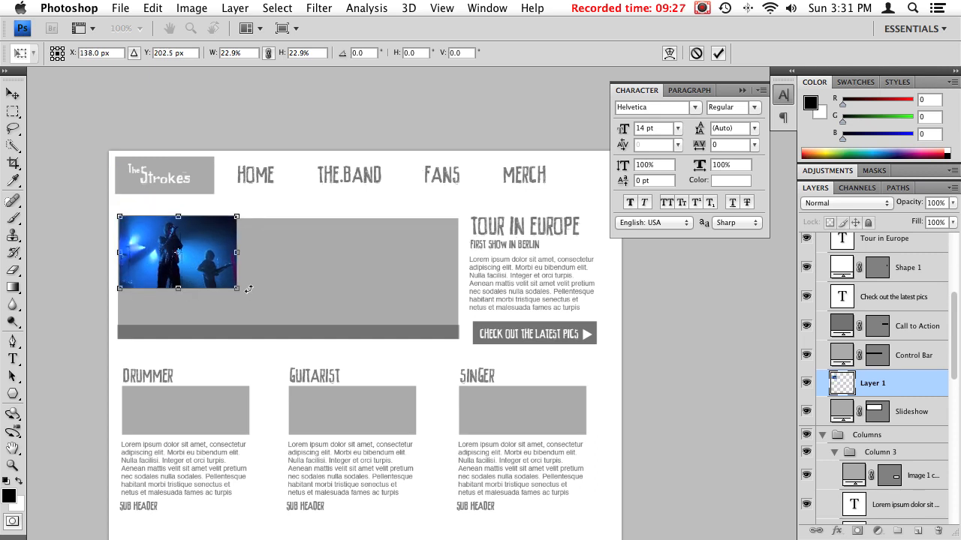
{"action": "left_click_drag", "start_coordinate": [237, 288], "coordinate": [494, 356]}
{"action": "key", "text": "Return"}
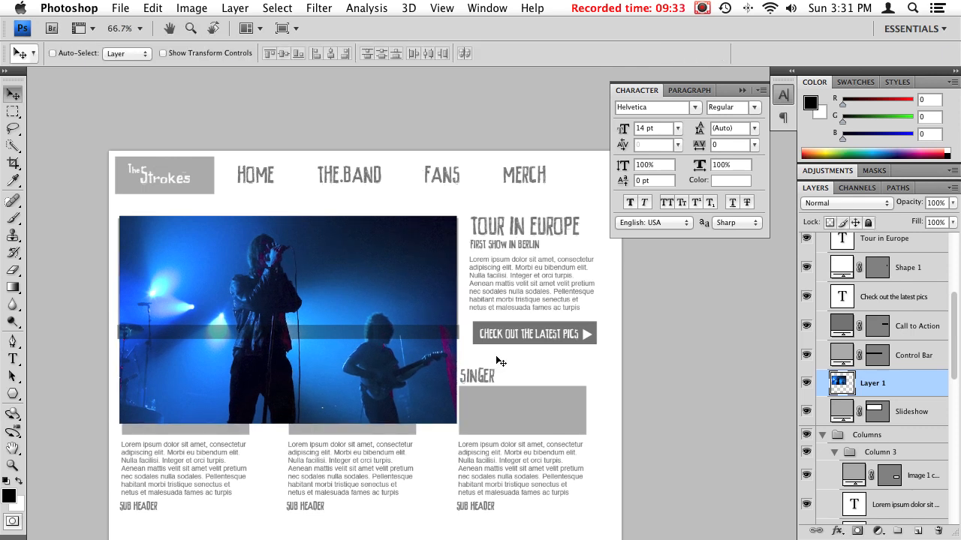
Try enlarging the scaled photo with Free Transform until it spans most of the page width.
{"action": "key", "text": "super+plus"}
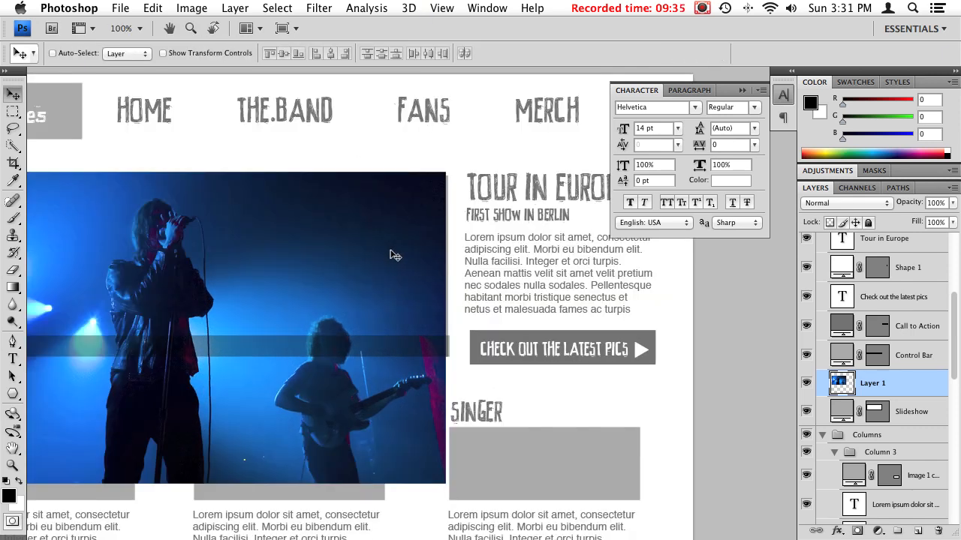
{"action": "left_click_drag", "start_coordinate": [139, 328], "coordinate": [315, 325]}
{"action": "left_click_drag", "start_coordinate": [529, 345], "coordinate": [582, 279]}
{"action": "key", "text": "Tab"}
{"action": "left_click_drag", "start_coordinate": [371, 167], "coordinate": [314, 182]}
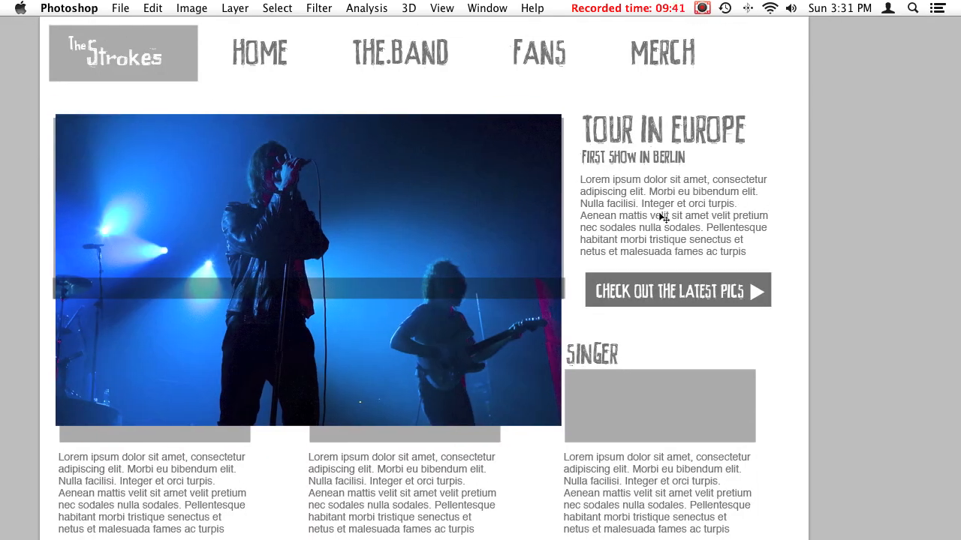
{"action": "left_click_drag", "start_coordinate": [488, 248], "coordinate": [478, 214]}
{"action": "key", "text": "super+t"}
{"action": "scroll", "coordinate": [525, 278], "scroll_direction": "down", "scroll_amount": 5}
{"action": "left_click_drag", "start_coordinate": [589, 322], "coordinate": [711, 425]}
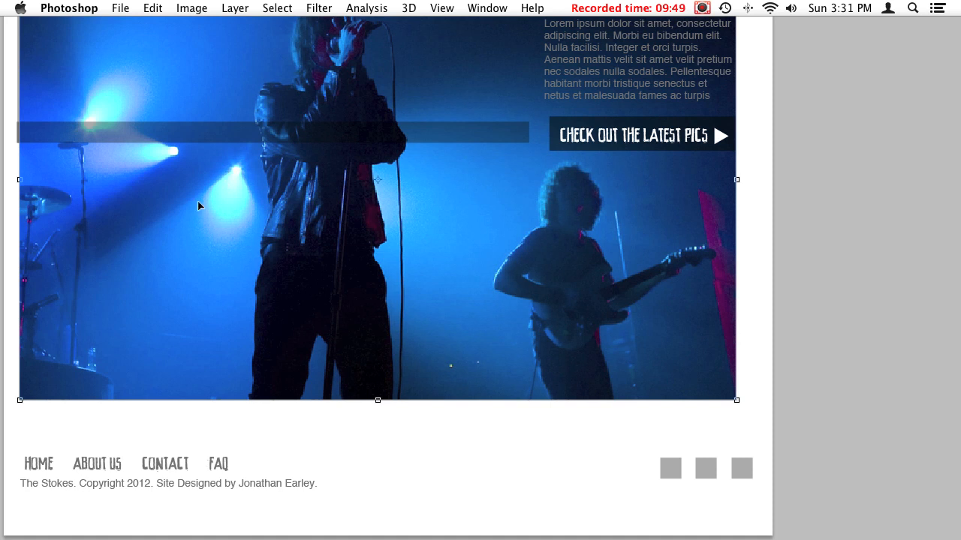
{"action": "key", "text": "Return"}
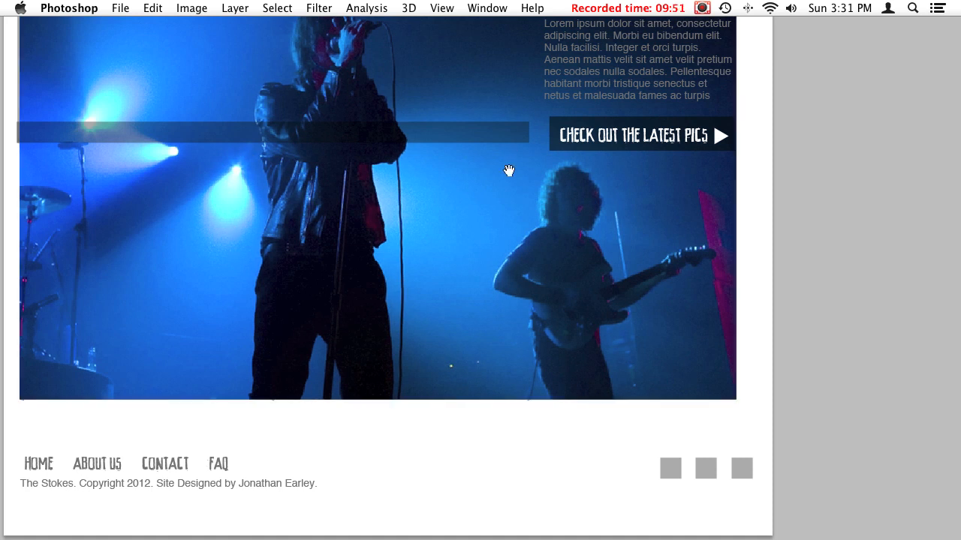
Examine the enlarged photo's image quality up close and undo the accidental shift of the photo.
{"action": "scroll", "coordinate": [423, 305], "scroll_direction": "up", "scroll_amount": 5}
{"action": "key", "text": "super+plus"}
{"action": "key", "text": "super+plus"}
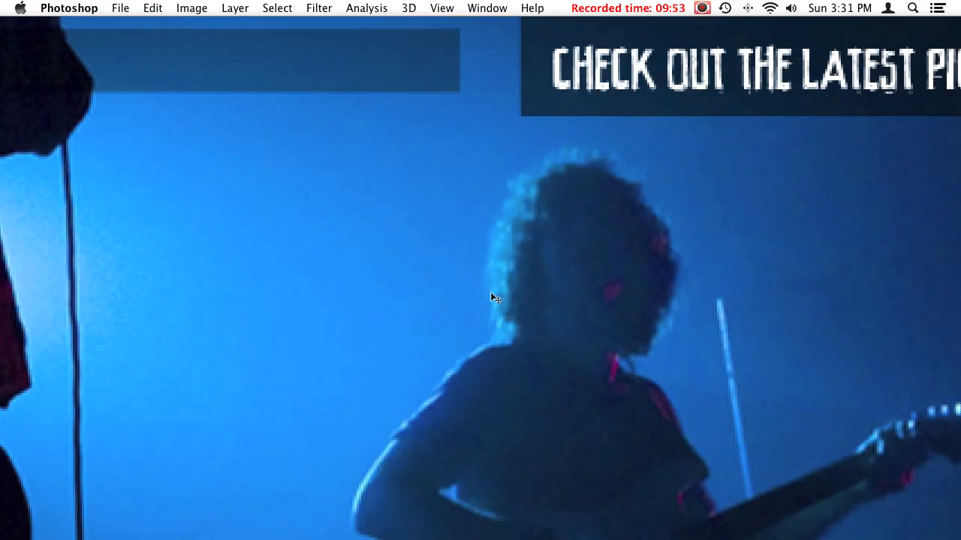
{"action": "key", "text": "super+minus"}
{"action": "key", "text": "super+minus"}
{"action": "key", "text": "super+minus"}
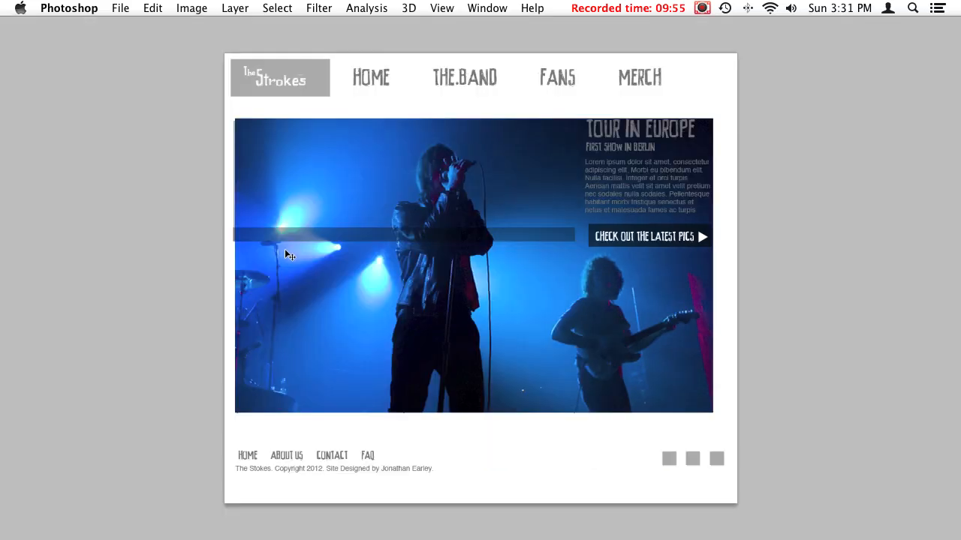
{"action": "key", "text": "super+space"}
{"action": "key", "text": "super+space"}
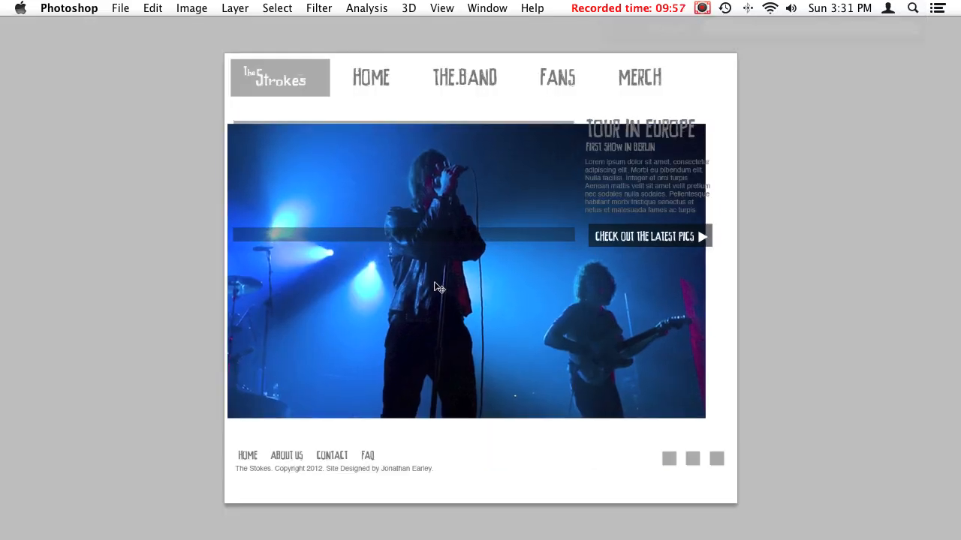
{"action": "key", "text": "super+space"}
{"action": "key", "text": "super+space"}
{"action": "key", "text": "super+z"}
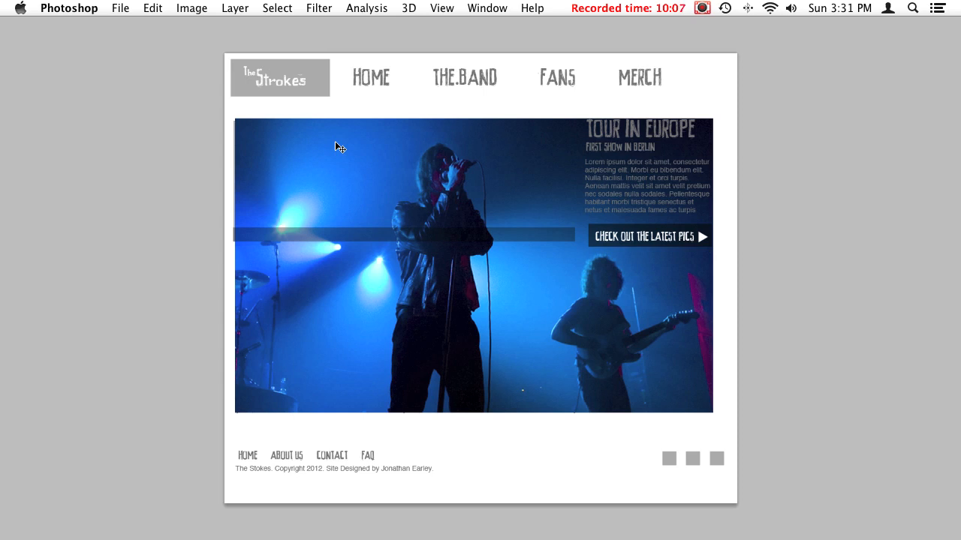
Shrink the photo to a small thumbnail in the slideshow's upper-left corner and apply the transform.
{"action": "key", "text": "super+t"}
{"action": "left_click_drag", "start_coordinate": [714, 412], "coordinate": [353, 185]}
{"action": "left_click_drag", "start_coordinate": [282, 163], "coordinate": [281, 157]}
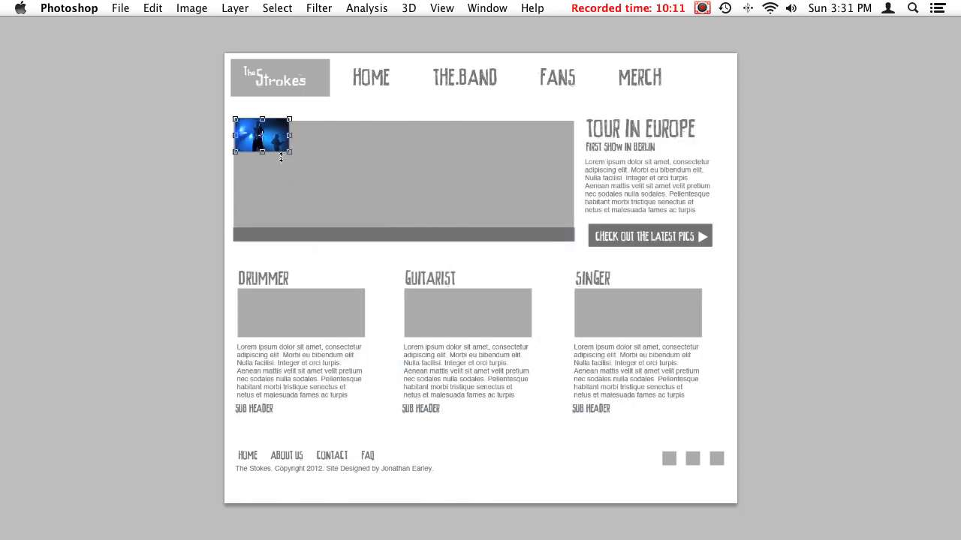
{"action": "key", "text": "Return"}
Try enlarging the thumbnail photo back to the slideshow's full width and apply the transform.
{"action": "key", "text": "super+plus"}
{"action": "left_click_drag", "start_coordinate": [219, 145], "coordinate": [316, 216]}
{"action": "key", "text": "super+t"}
{"action": "left_click_drag", "start_coordinate": [303, 167], "coordinate": [695, 440]}
{"action": "key", "text": "Return"}
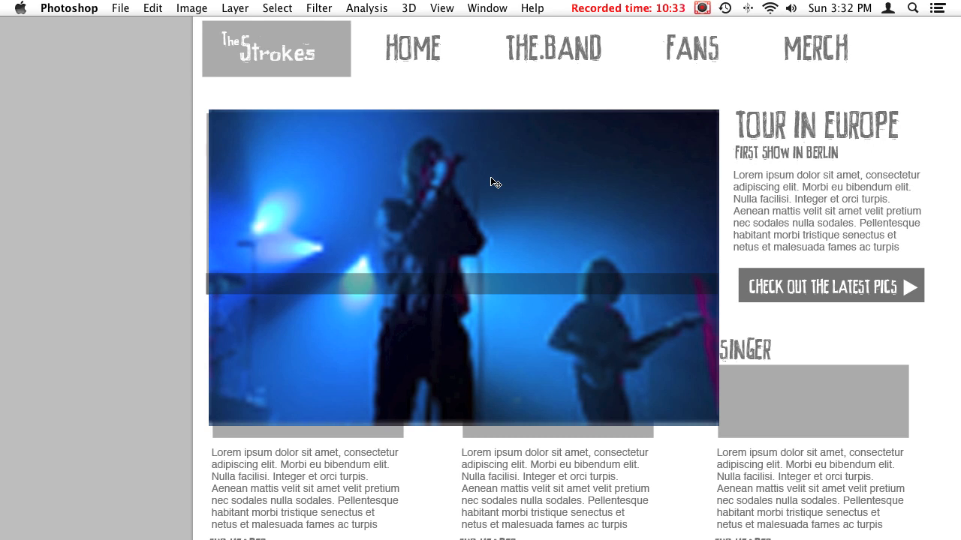
Step back through the photo's transforms and move to its originally pasted size and position.
{"action": "key", "text": "super+alt+z"}
{"action": "key", "text": "super+alt+z"}
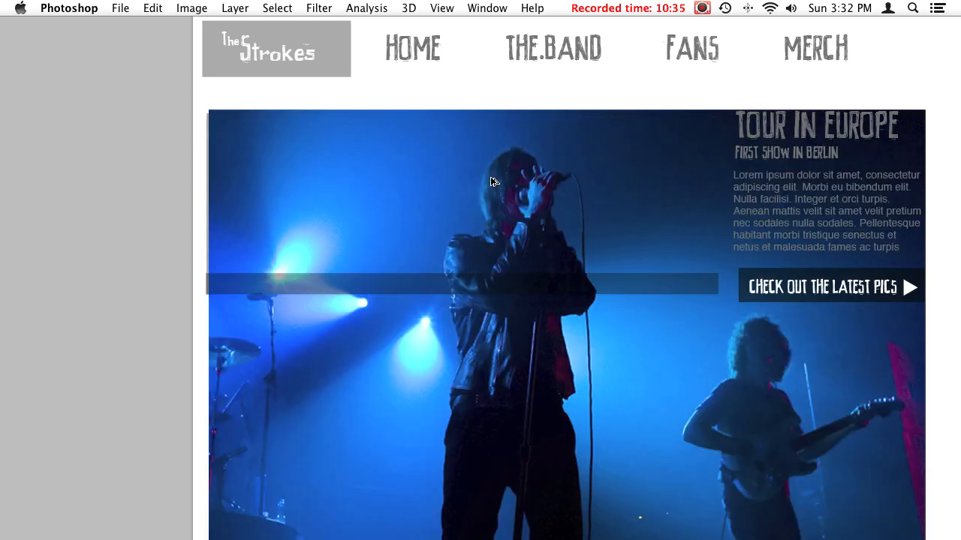
{"action": "key", "text": "super+alt+z"}
{"action": "key", "text": "super+alt+z"}
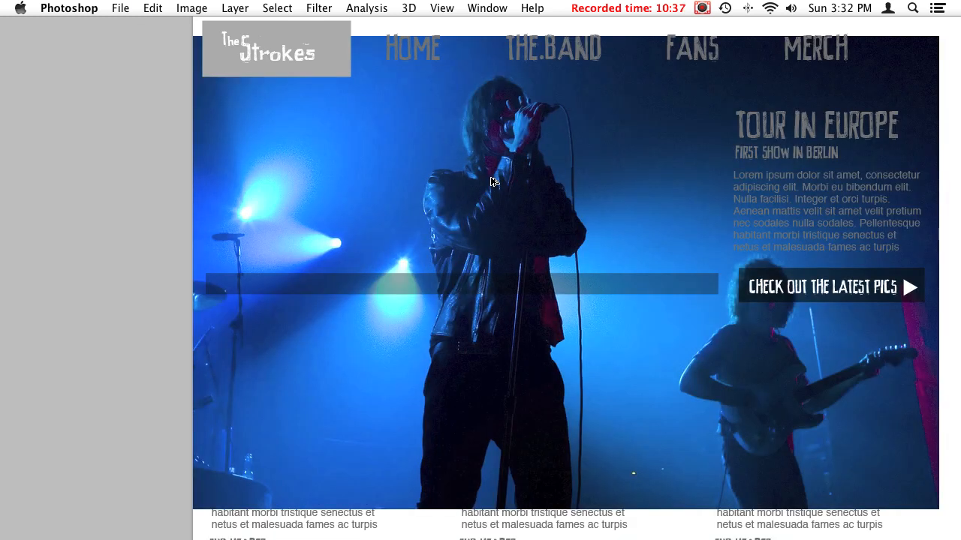
{"action": "key", "text": "super+alt+z"}
{"action": "left_click_drag", "start_coordinate": [501, 245], "coordinate": [364, 250]}
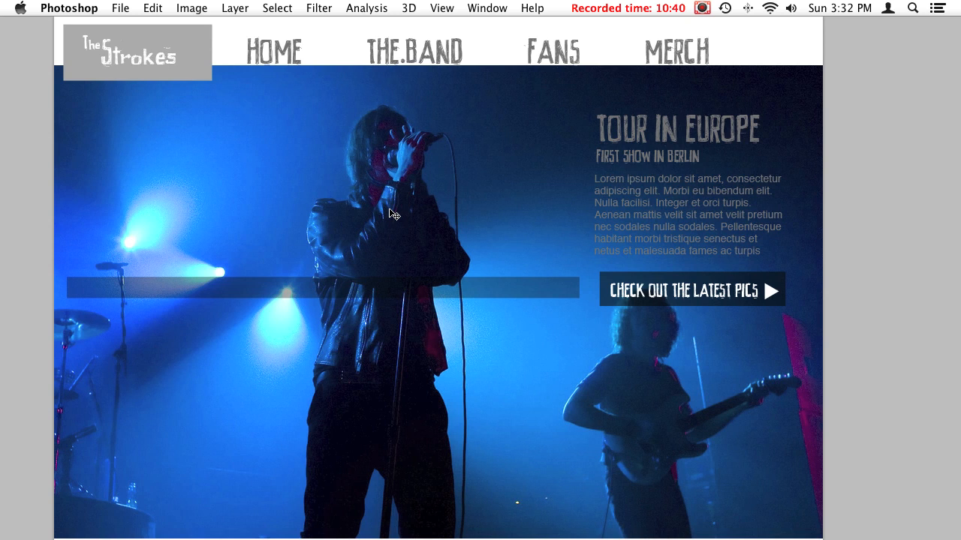
Select the pasted photo's layer, Layer 1, and convert it to a Smart Object.
{"action": "right_click", "coordinate": [483, 205]}
{"action": "left_click", "coordinate": [521, 205]}
{"action": "key", "text": "Tab"}
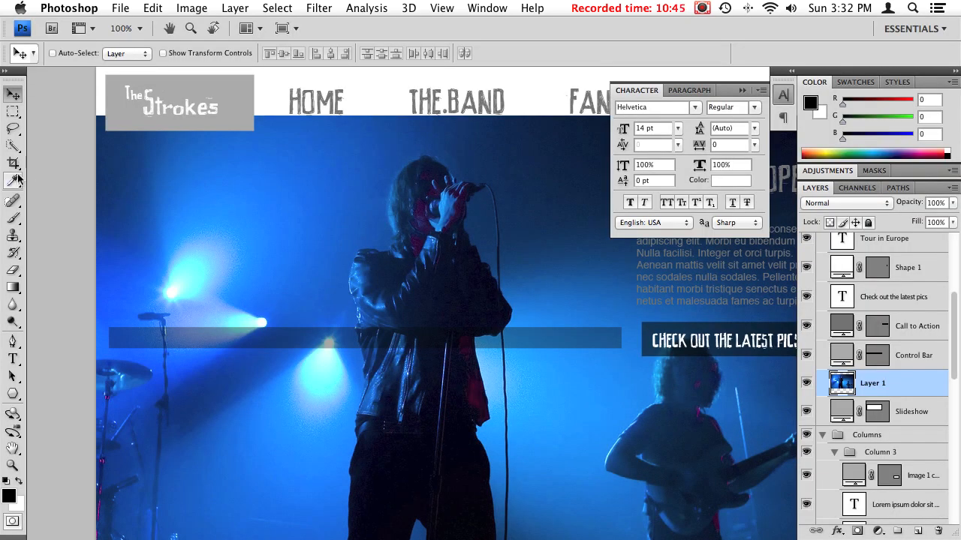
{"action": "right_click", "coordinate": [395, 196]}
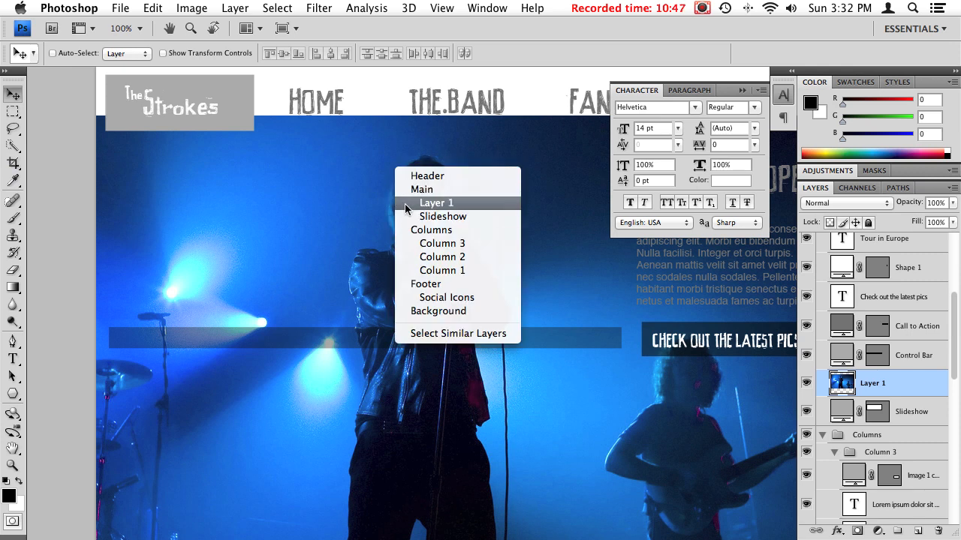
{"action": "left_click", "coordinate": [477, 204]}
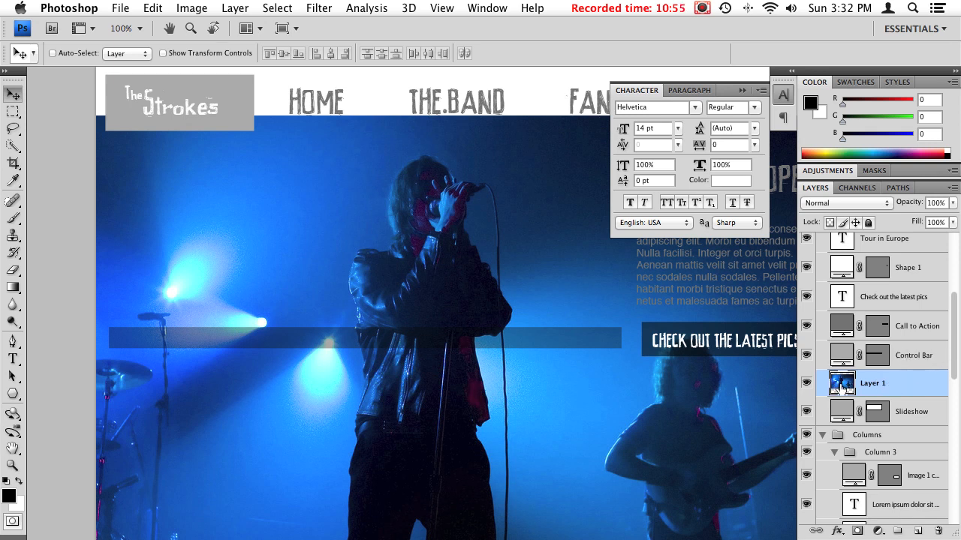
{"action": "right_click", "coordinate": [904, 388]}
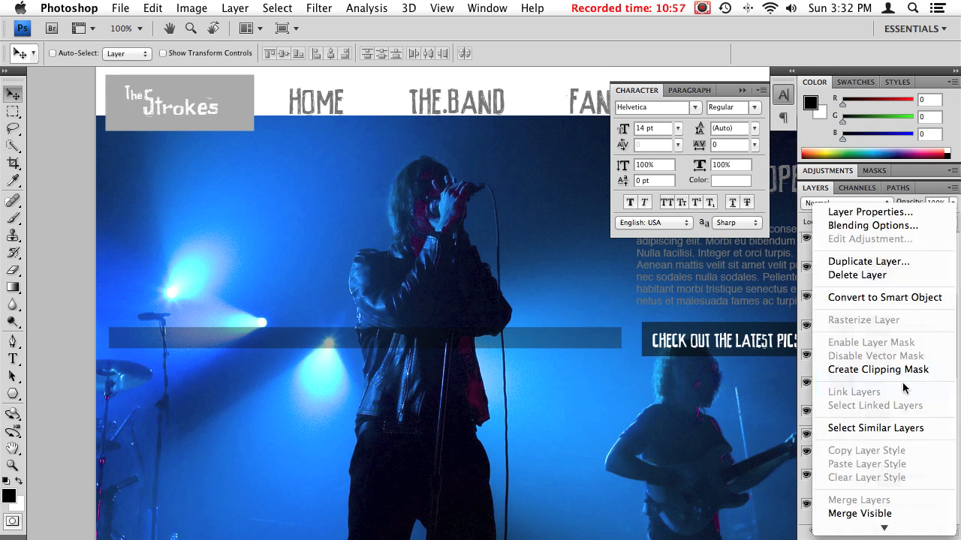
{"action": "left_click", "coordinate": [893, 298]}
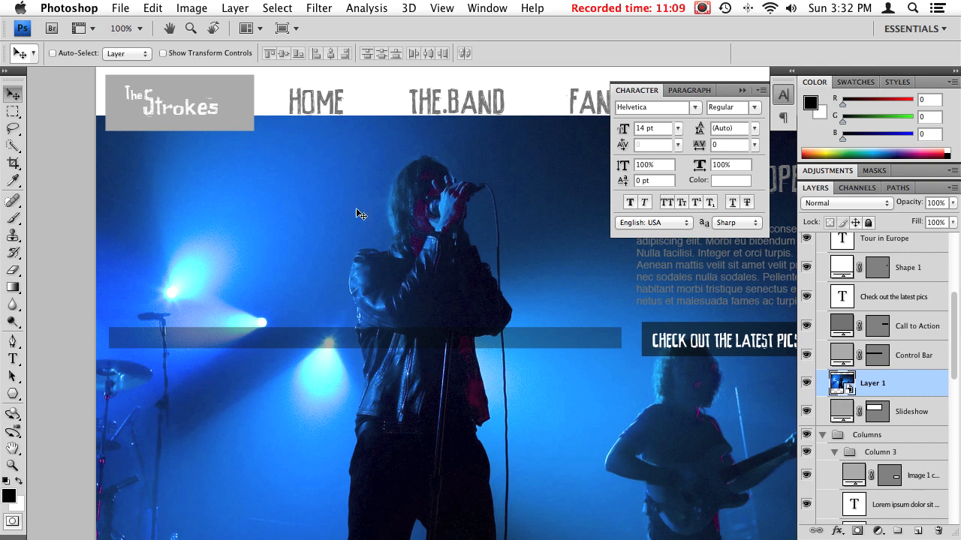
Shrink the Smart Object photo to a small thumbnail, place it in the slideshow's upper-left corner and apply the transform.
{"action": "key", "text": "super+t"}
{"action": "left_click_drag", "start_coordinate": [97, 115], "coordinate": [152, 181]}
{"action": "left_click_drag", "start_coordinate": [273, 257], "coordinate": [143, 202]}
{"action": "key", "text": "Return"}
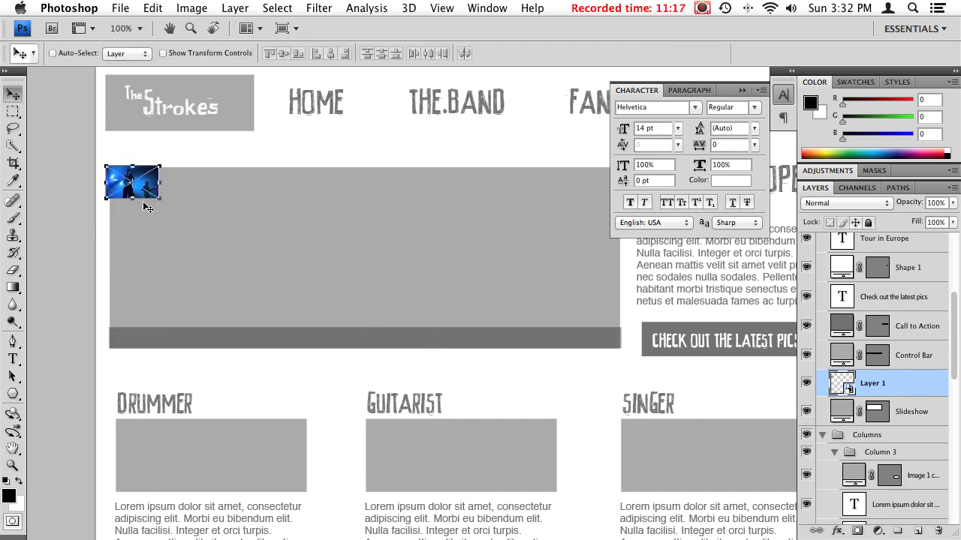
Enlarge the Smart Object thumbnail to slightly more than the slideshow's full width and apply the transform.
{"action": "key", "text": "ctrl+t"}
{"action": "left_click_drag", "start_coordinate": [159, 198], "coordinate": [634, 492]}
{"action": "key", "text": "Return"}
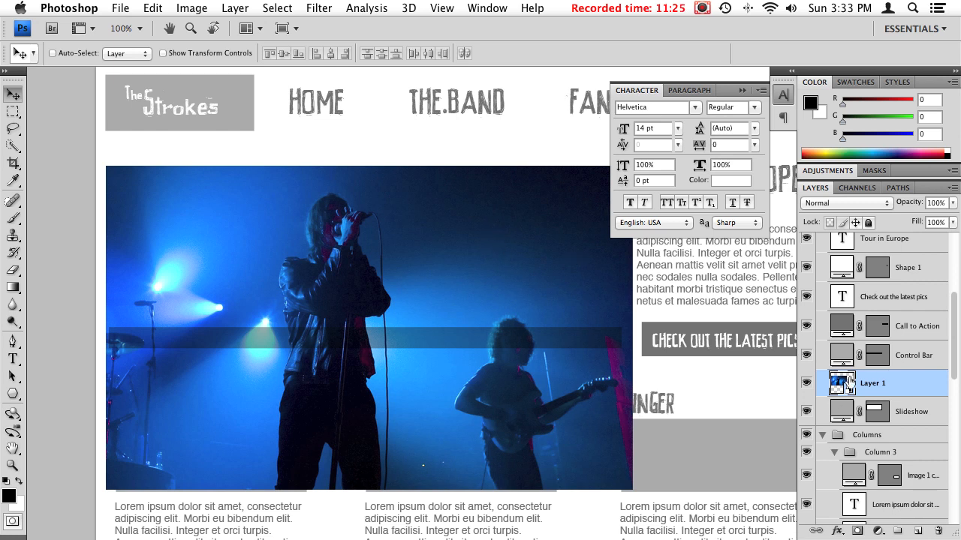
Open the contents of Layer 1's Smart Object, inspect the original photo at different magnifications and close its document.
{"action": "double_click", "coordinate": [838, 383]}
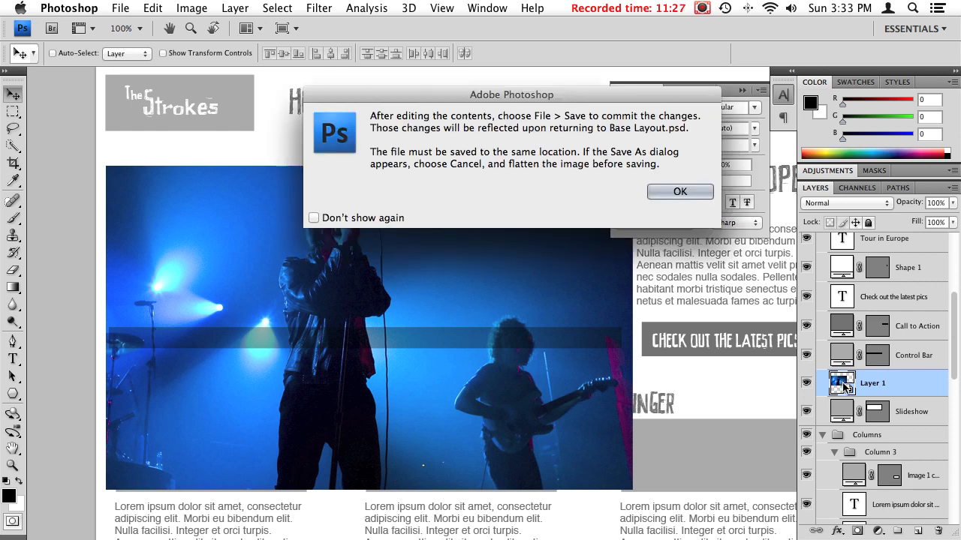
{"action": "left_click", "coordinate": [683, 192]}
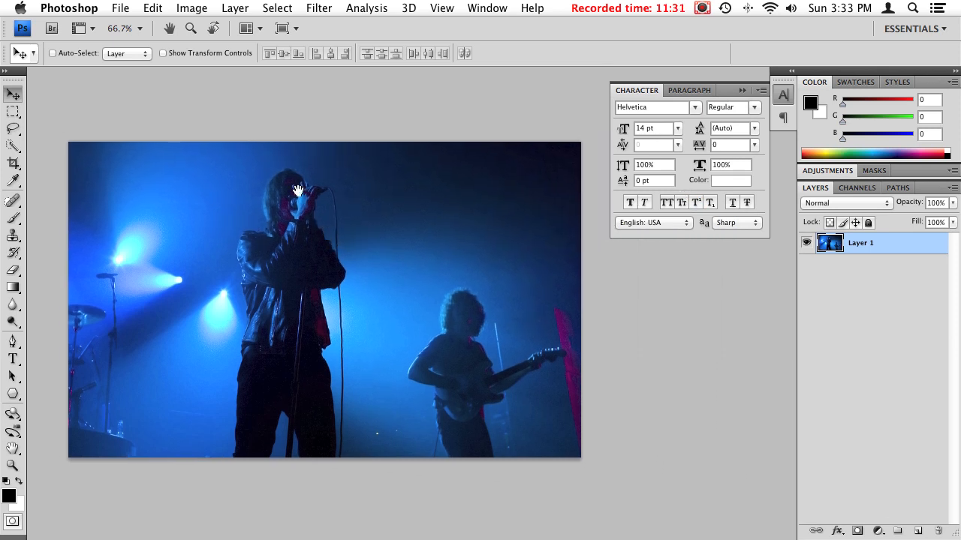
{"action": "key", "text": "super+plus"}
{"action": "key", "text": "super+plus"}
{"action": "key", "text": "super+minus"}
{"action": "key", "text": "super+minus"}
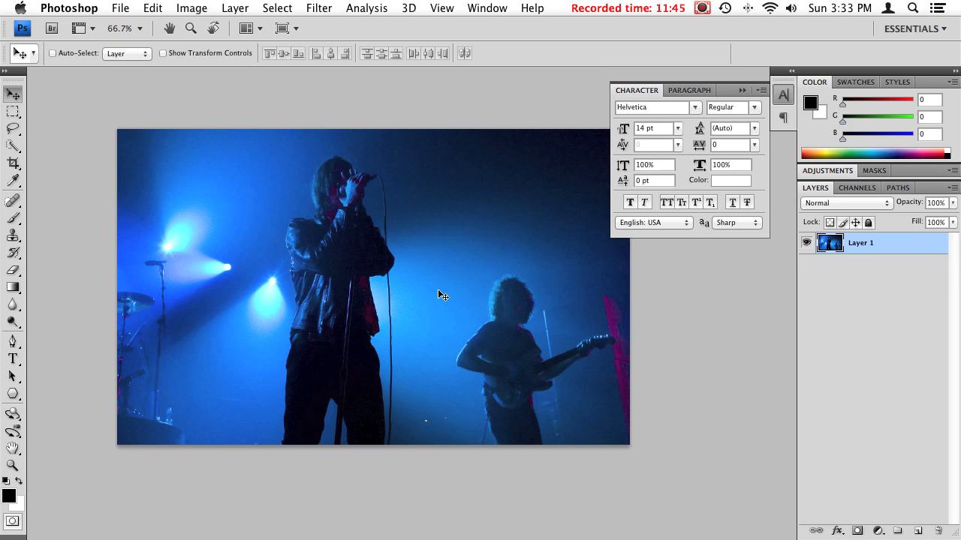
{"action": "key", "text": "super+w"}
Scale the singer photo proportionally to 67.1%, just wider than the slideshow area, and apply the transform.
{"action": "left_click_drag", "start_coordinate": [533, 308], "coordinate": [478, 307]}
{"action": "key", "text": "super+t"}
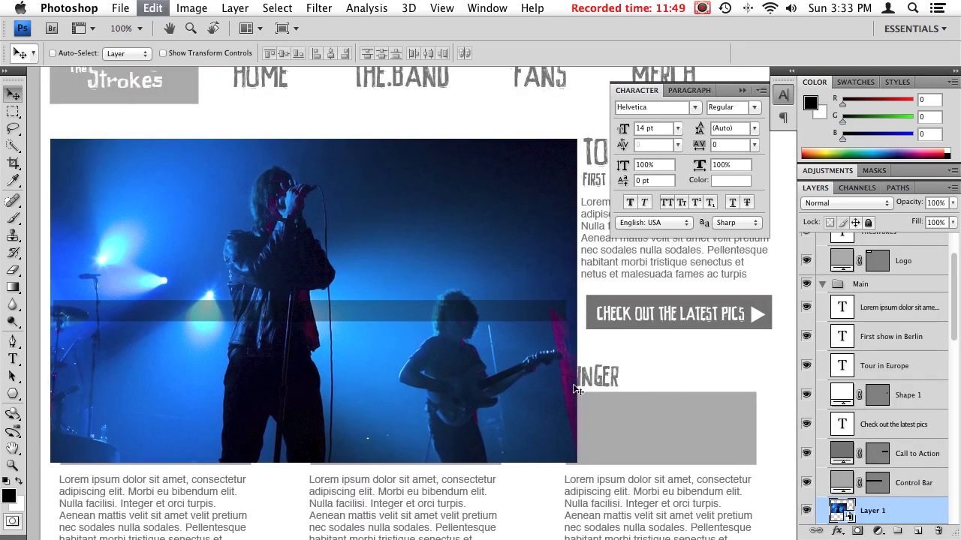
{"action": "mouse_move", "coordinate": [576, 463]}
{"action": "left_mouse_down"}
{"action": "mouse_move", "coordinate": [518, 428]}
{"action": "mouse_move", "coordinate": [570, 460]}
{"action": "left_mouse_up"}
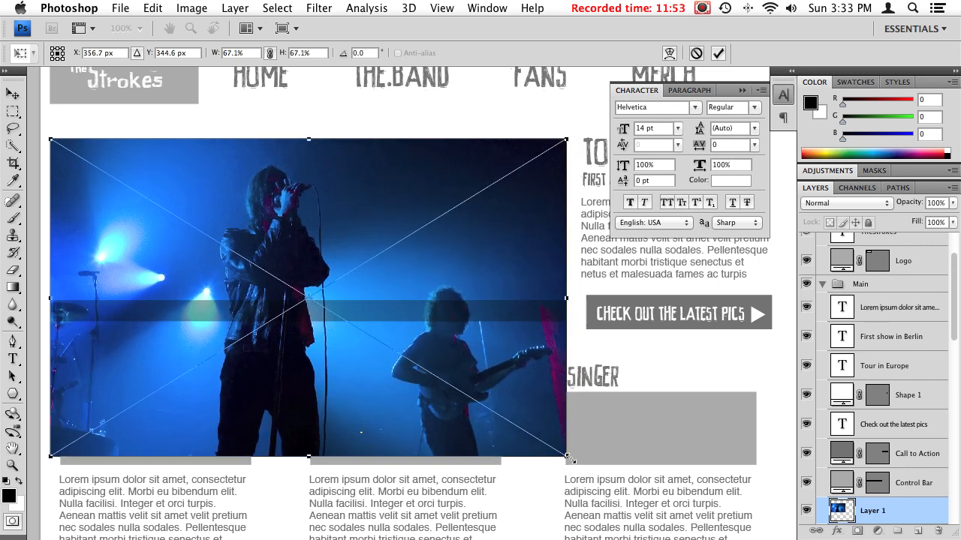
{"action": "key", "text": "Return"}
Compare the photo with the Slideshow shape beneath it by toggling both layers' visibility, with the Slideshow layer selected.
{"action": "scroll", "coordinate": [496, 282], "scroll_direction": "down", "scroll_amount": 2}
{"action": "scroll", "coordinate": [496, 282], "scroll_direction": "left", "scroll_amount": 2}
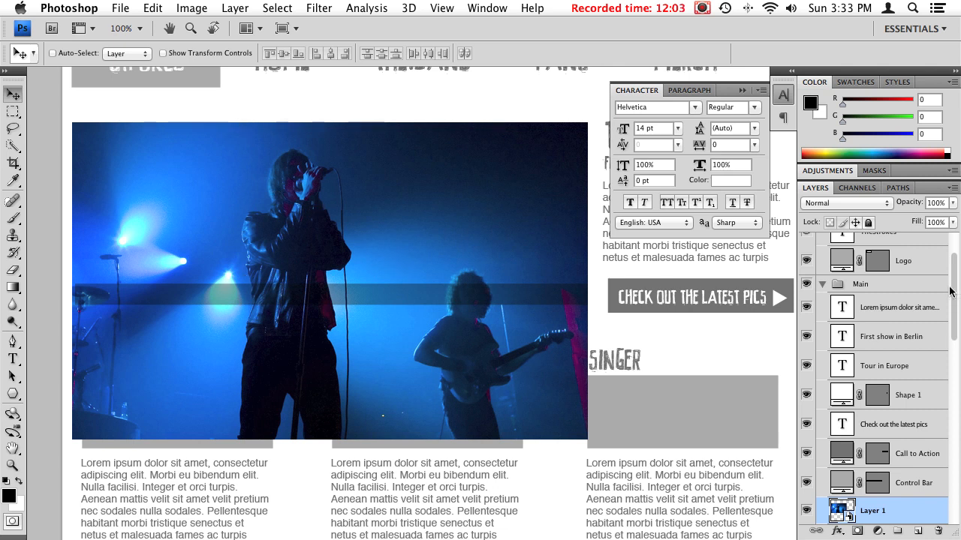
{"action": "left_click_drag", "start_coordinate": [957, 293], "coordinate": [948, 360]}
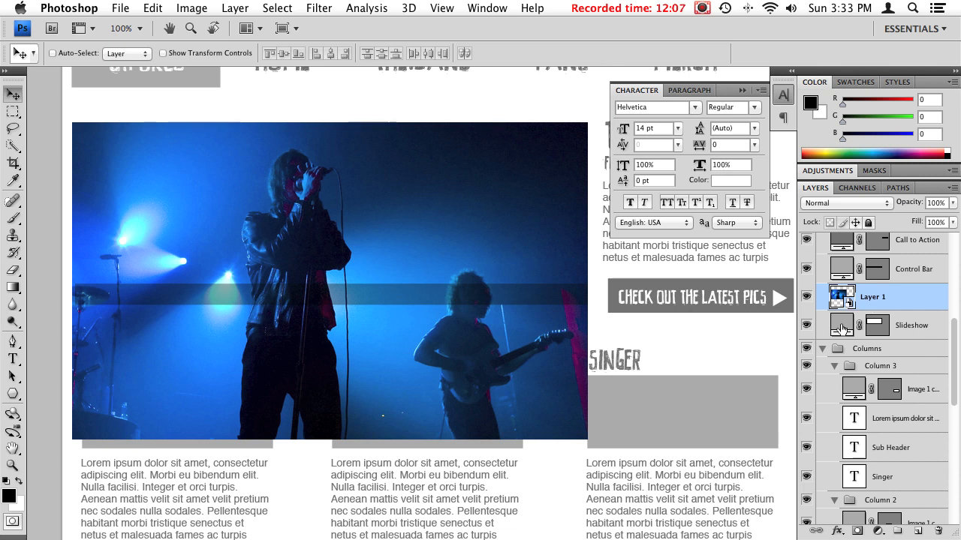
{"action": "left_click", "coordinate": [806, 301]}
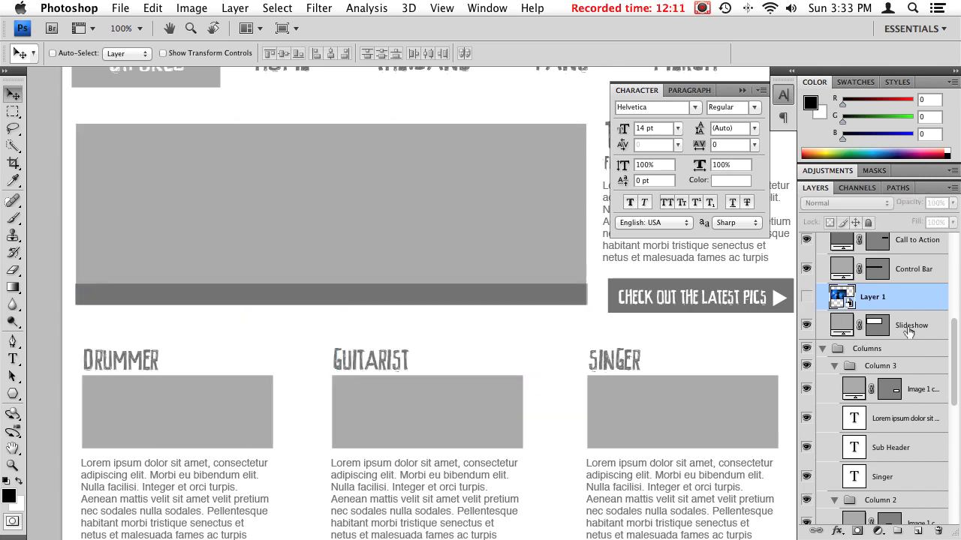
{"action": "left_click", "coordinate": [889, 330]}
{"action": "left_click", "coordinate": [807, 325]}
{"action": "left_click", "coordinate": [807, 325]}
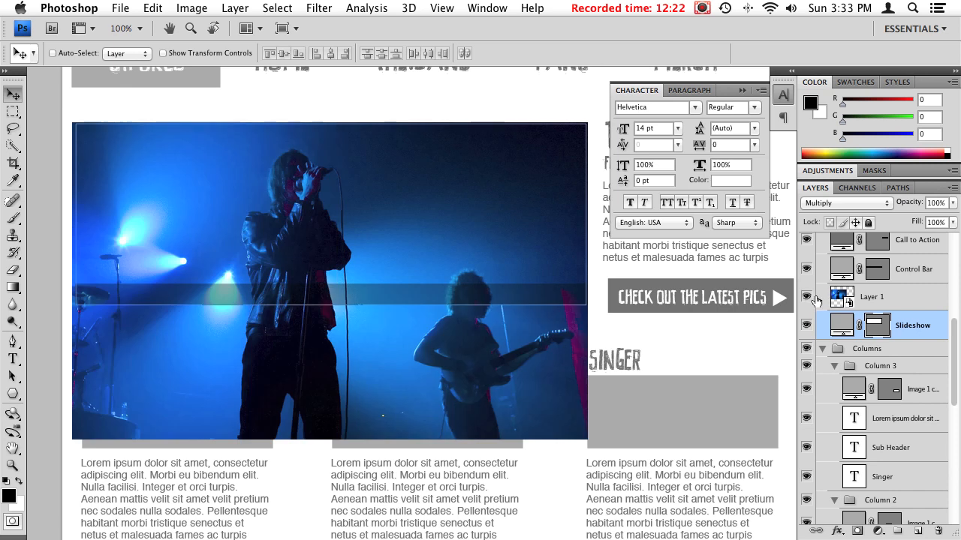
{"action": "left_click", "coordinate": [806, 297]}
Clip the photo on Layer 1 to the Slideshow shape with a clipping mask and select Layer 1.
{"action": "key", "text": "z"}
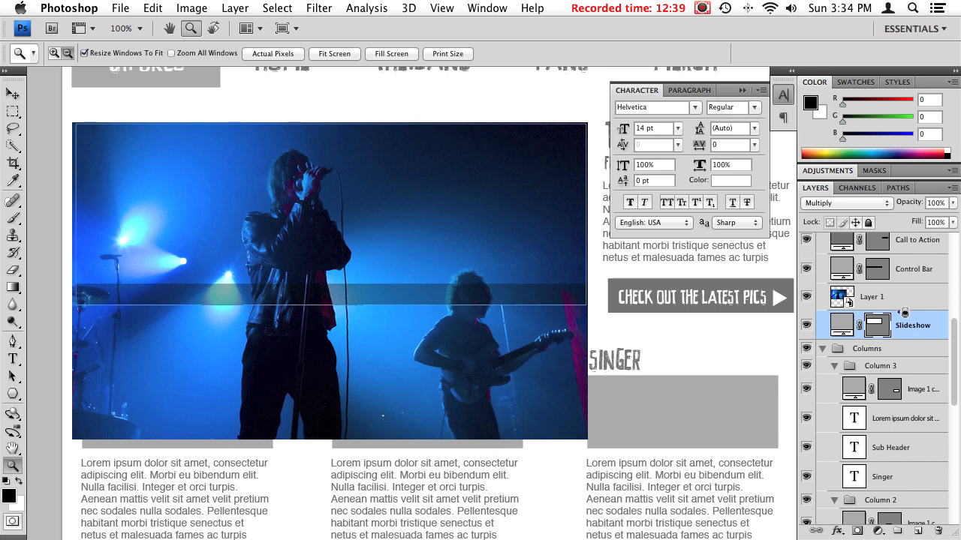
{"action": "left_click", "coordinate": [903, 310], "text": "alt"}
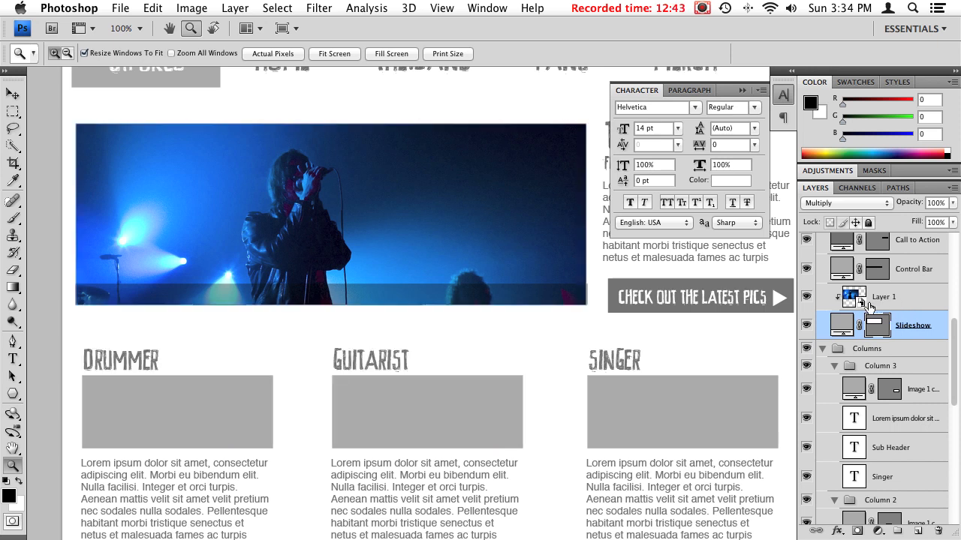
{"action": "left_click", "coordinate": [845, 298]}
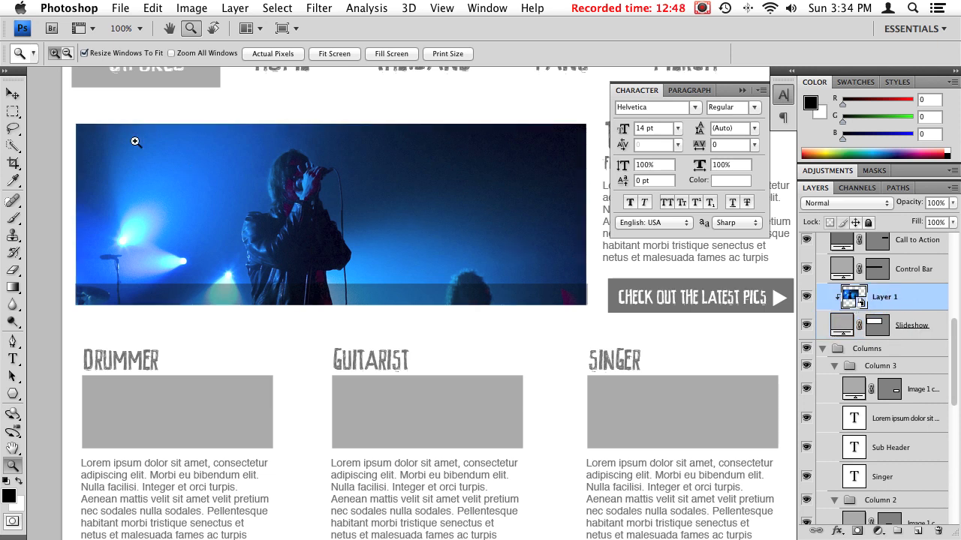
Reposition the clipped singer photo slightly upward within the slideshow frame using the Move tool.
{"action": "left_click", "coordinate": [14, 95]}
{"action": "left_click_drag", "start_coordinate": [319, 211], "coordinate": [325, 190]}
{"action": "mouse_move", "coordinate": [420, 211]}
{"action": "left_mouse_down"}
{"action": "mouse_move", "coordinate": [403, 204]}
{"action": "mouse_move", "coordinate": [426, 206]}
{"action": "mouse_move", "coordinate": [425, 218]}
{"action": "left_mouse_up"}
{"action": "left_click_drag", "start_coordinate": [524, 234], "coordinate": [614, 137]}
{"action": "left_click_drag", "start_coordinate": [529, 306], "coordinate": [442, 310]}
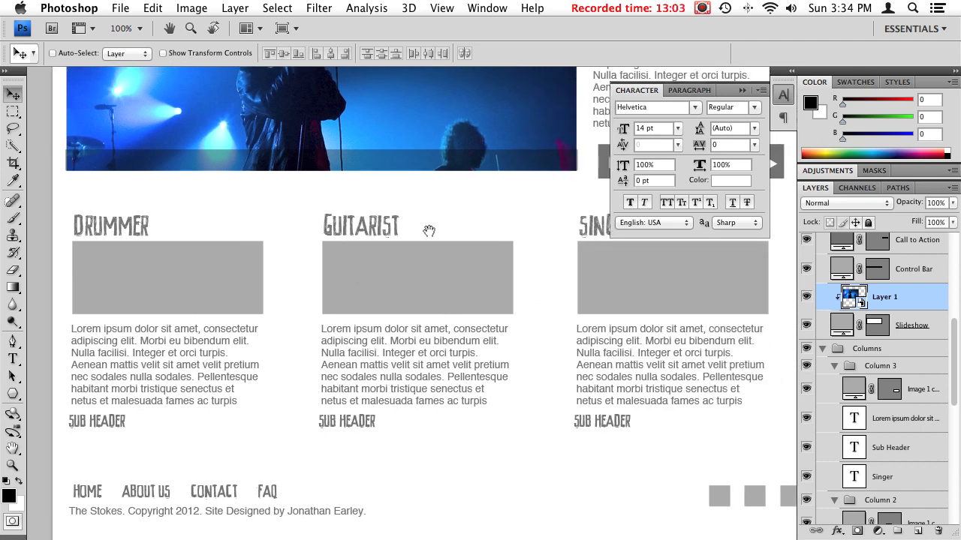
{"action": "left_click_drag", "start_coordinate": [428, 230], "coordinate": [430, 278]}
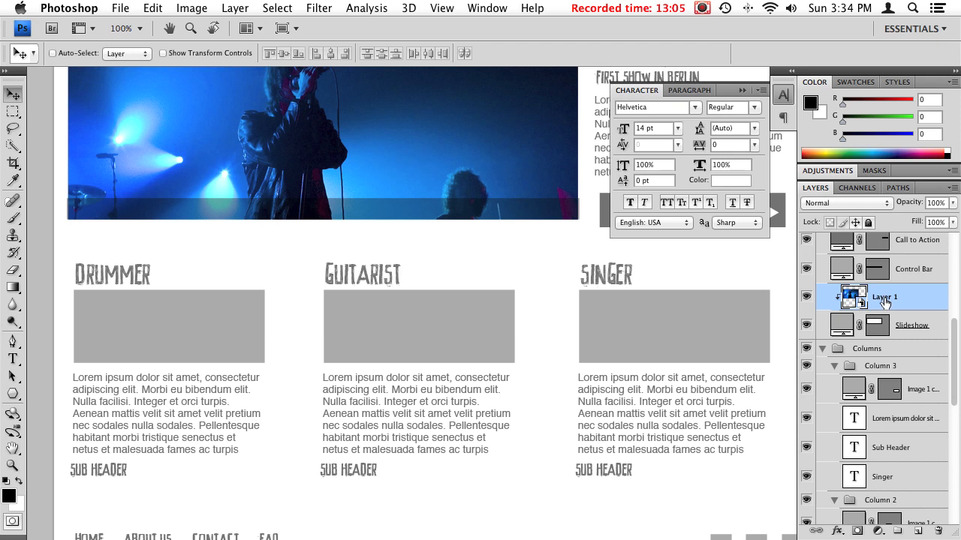
Rename the slideshow photo's layer as Singer.
{"action": "double_click", "coordinate": [886, 298]}
{"action": "type", "text": "Singer"}
{"action": "key", "text": "Return"}
Switch to Finder and open drummer.jpg from the Files folder in Photoshop.
{"action": "key", "text": "super+Tab"}
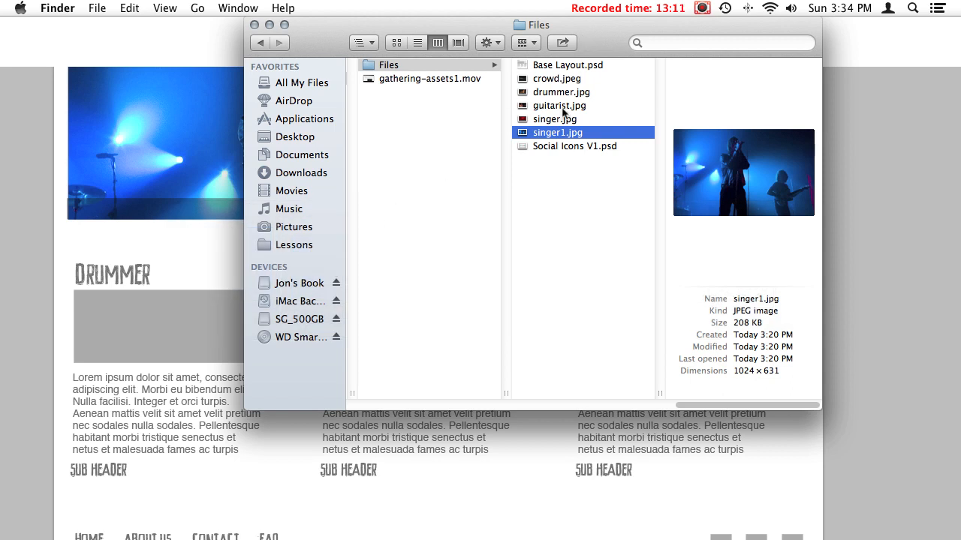
{"action": "left_click", "coordinate": [559, 118]}
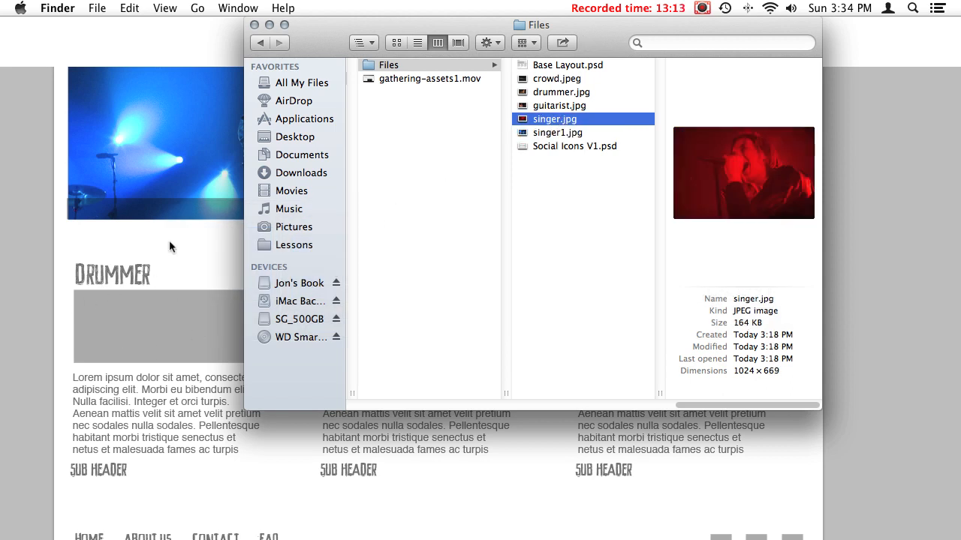
{"action": "left_click", "coordinate": [560, 92]}
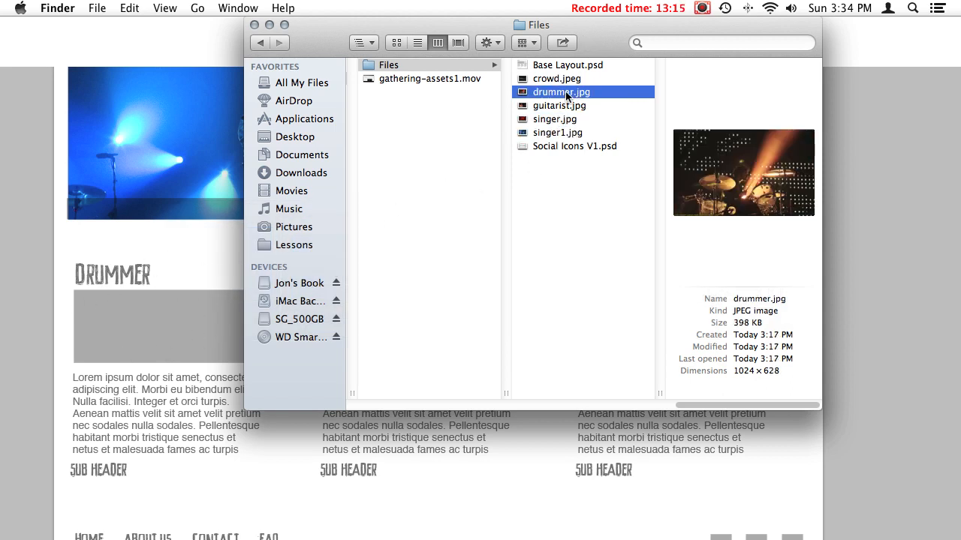
{"action": "right_click", "coordinate": [565, 92]}
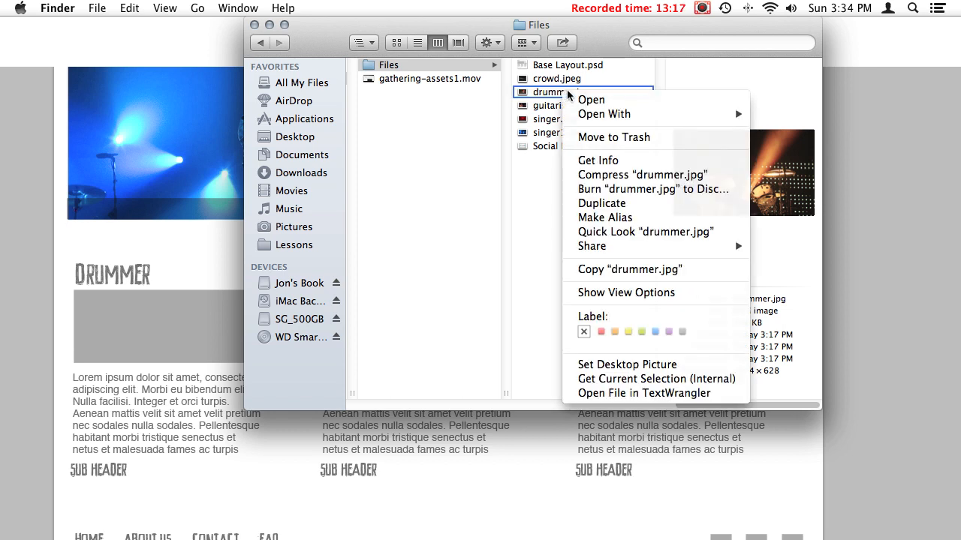
{"action": "mouse_move", "coordinate": [637, 116]}
{"action": "left_click", "coordinate": [429, 154]}
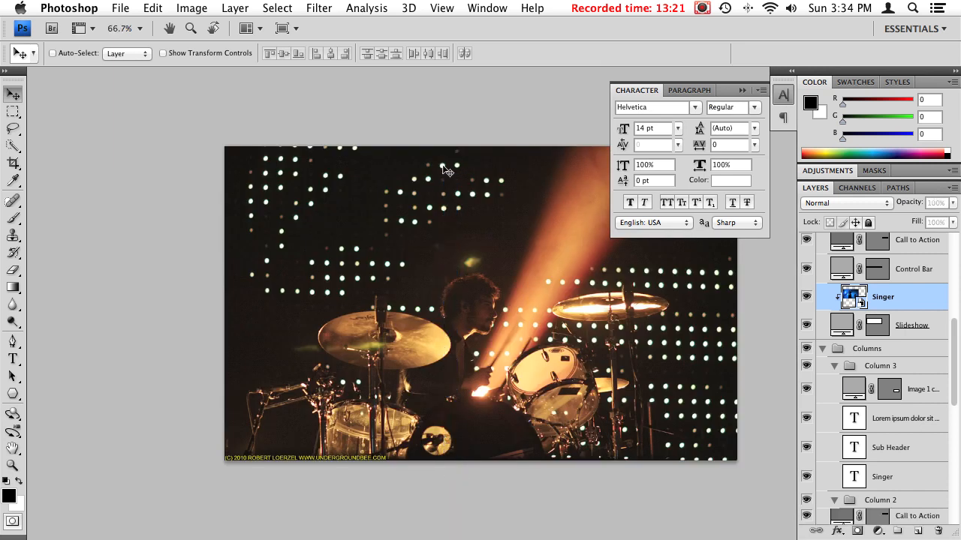
Copy the entire drummer photo, close its document and return to the layout's columns.
{"action": "key", "text": "super+a"}
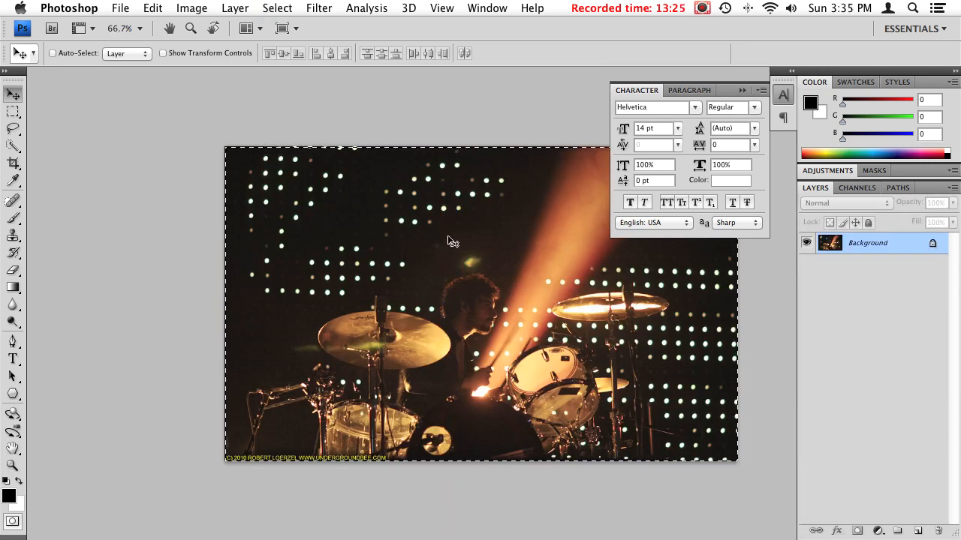
{"action": "key", "text": "super+w"}
{"action": "left_click_drag", "start_coordinate": [321, 250], "coordinate": [478, 163]}
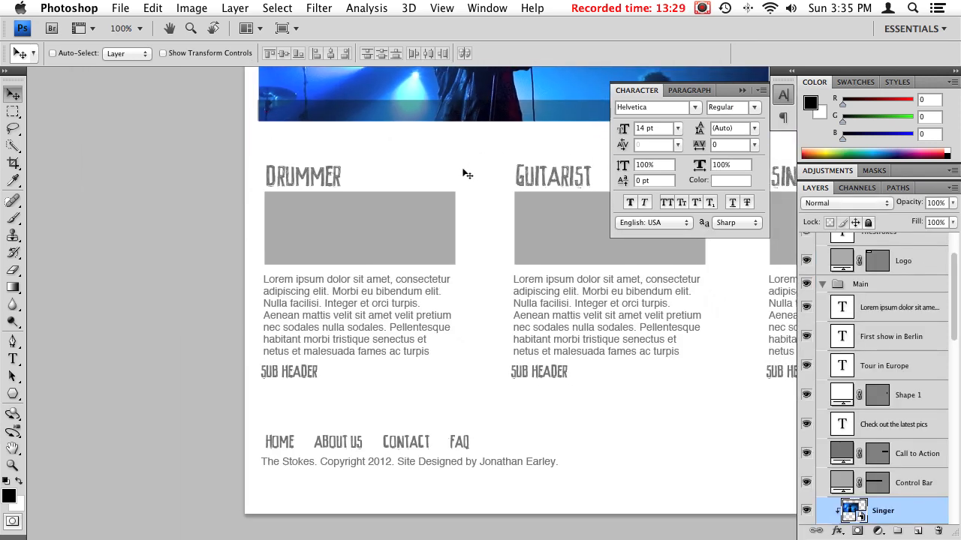
Select the Image 1 layer of the Drummer column and identify its grey box by toggling the layer's visibility.
{"action": "right_click", "coordinate": [375, 229]}
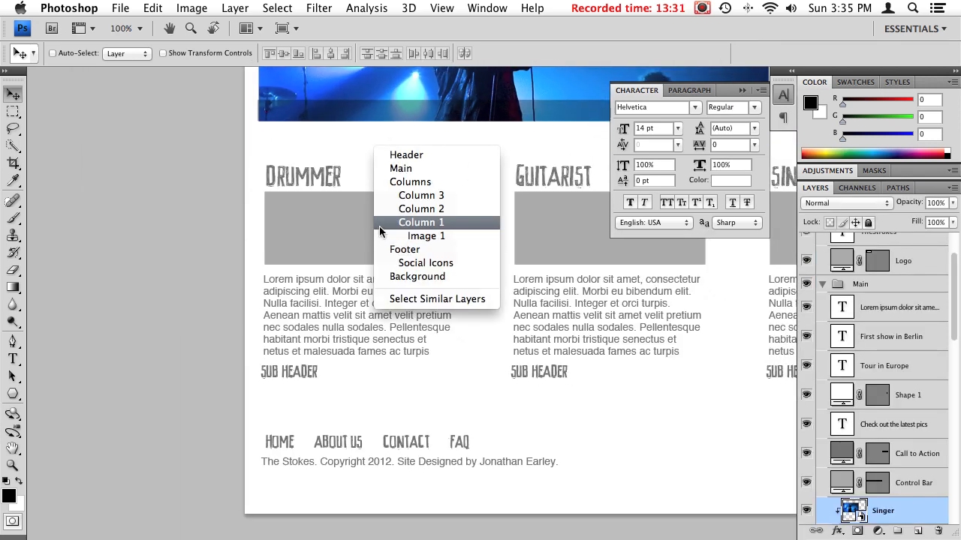
{"action": "left_click", "coordinate": [433, 235]}
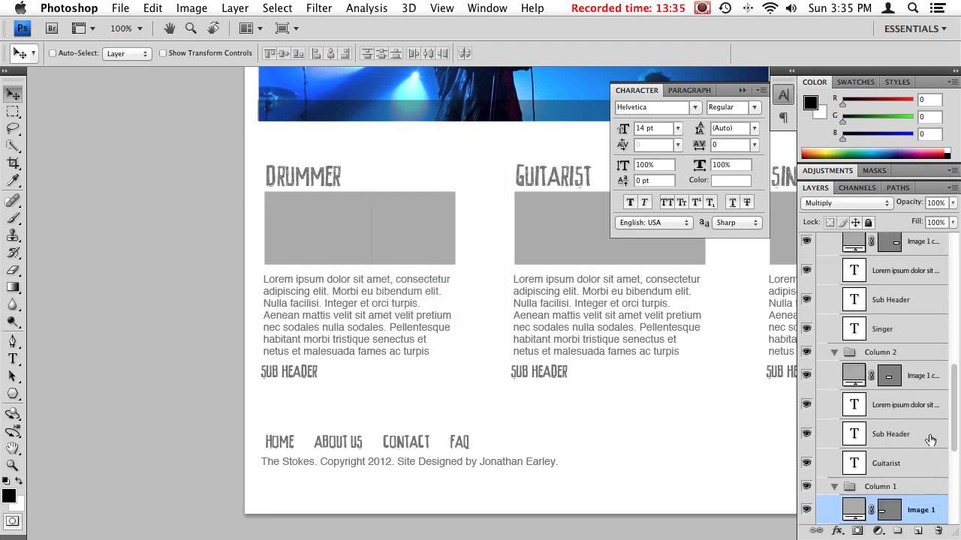
{"action": "scroll", "coordinate": [953, 425], "scroll_direction": "down", "scroll_amount": 1}
{"action": "scroll", "coordinate": [953, 426], "scroll_direction": "down", "scroll_amount": 5}
{"action": "left_click", "coordinate": [807, 333]}
{"action": "left_click", "coordinate": [808, 333]}
{"action": "left_click", "coordinate": [807, 333]}
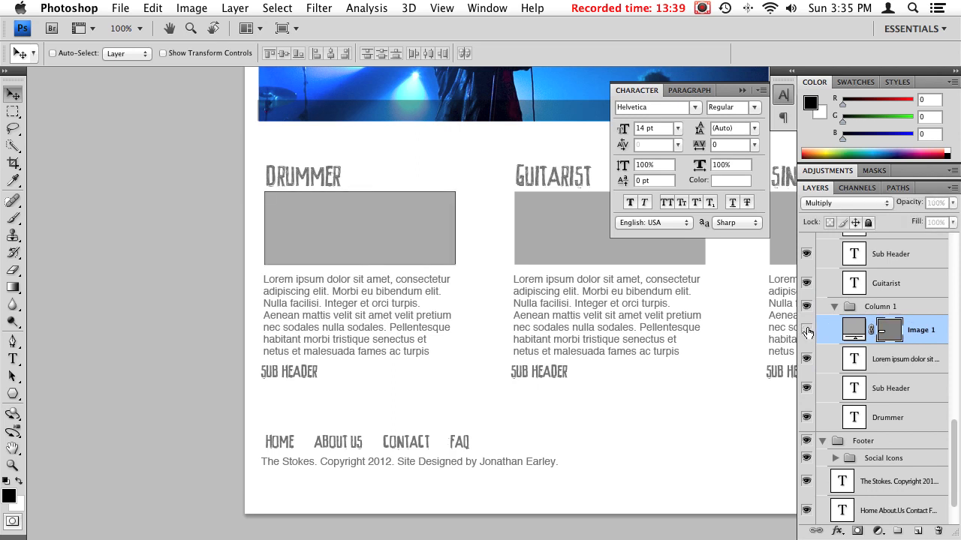
{"action": "left_click", "coordinate": [807, 334]}
Paste the drummer photo above Image 1 in Column 1 and convert its layer to a Smart Object.
{"action": "key", "text": "ctrl+v"}
{"action": "mouse_move", "coordinate": [506, 283]}
{"action": "left_mouse_down"}
{"action": "mouse_move", "coordinate": [353, 293]}
{"action": "mouse_move", "coordinate": [501, 275]}
{"action": "left_mouse_up"}
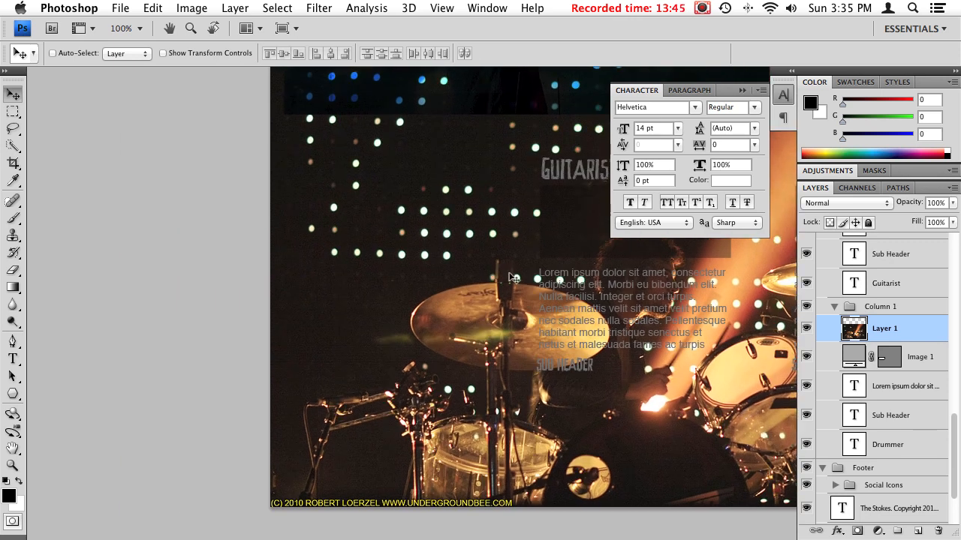
{"action": "right_click", "coordinate": [888, 339]}
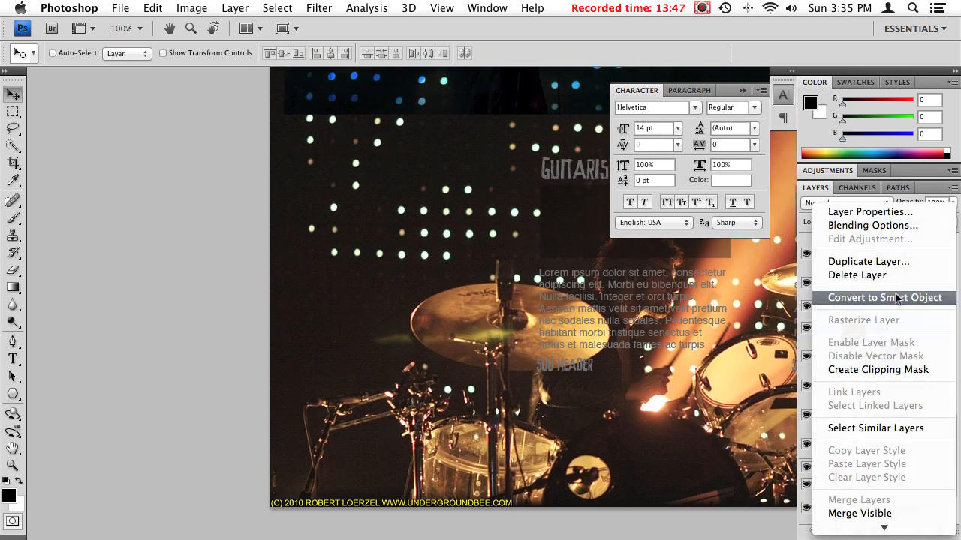
{"action": "left_click", "coordinate": [894, 296]}
Scale the drummer photo proportionally to 25.2%, position it over the Drummer column's image box and apply the transform.
{"action": "scroll", "coordinate": [371, 296], "scroll_direction": "up", "scroll_amount": 5}
{"action": "scroll", "coordinate": [371, 296], "scroll_direction": "right", "scroll_amount": 2}
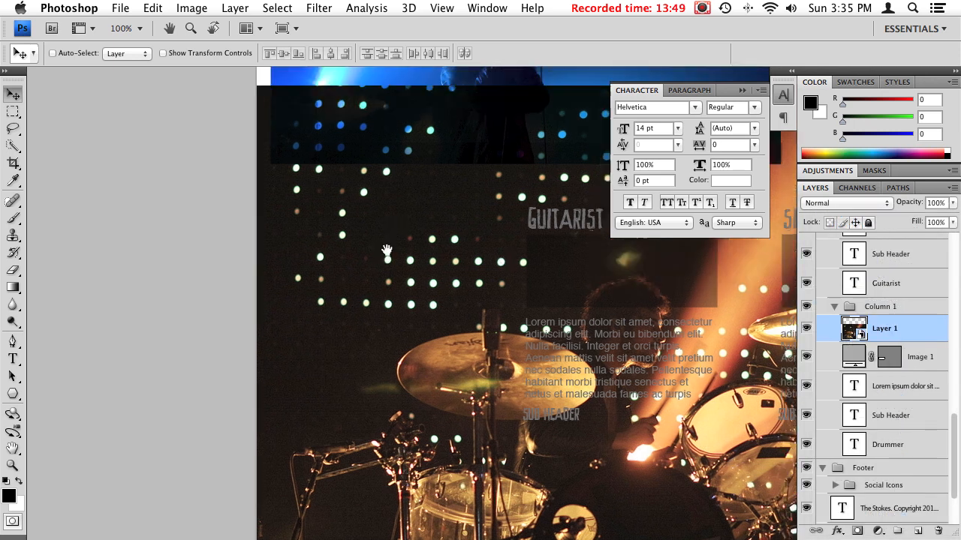
{"action": "key", "text": "super+t"}
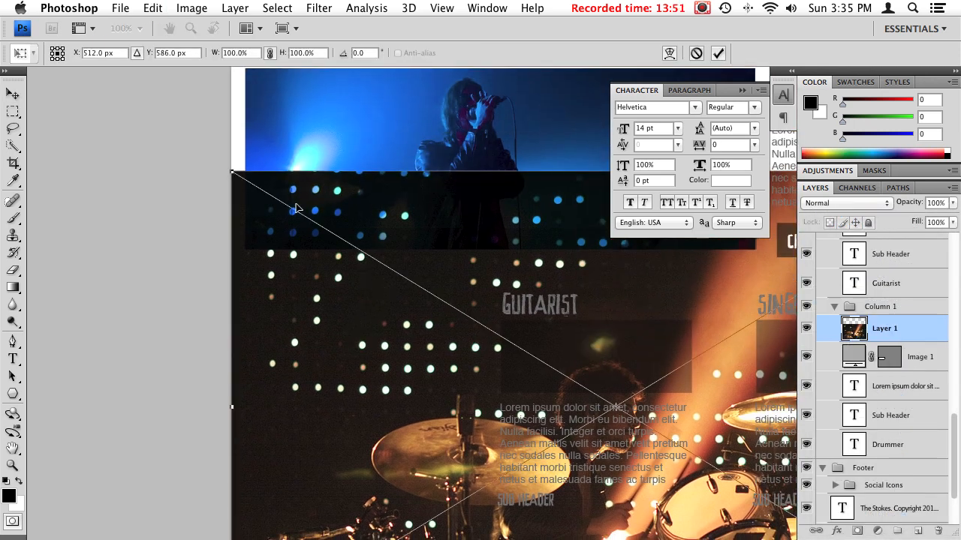
{"action": "left_click_drag", "start_coordinate": [230, 171], "coordinate": [432, 268]}
{"action": "left_click_drag", "start_coordinate": [526, 334], "coordinate": [343, 354]}
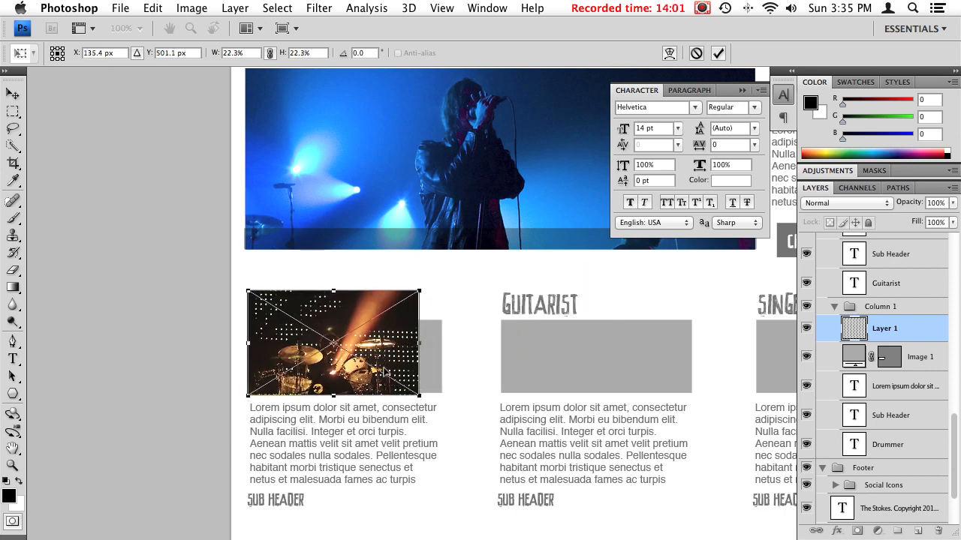
{"action": "left_click_drag", "start_coordinate": [424, 398], "coordinate": [437, 414]}
{"action": "left_click_drag", "start_coordinate": [409, 377], "coordinate": [410, 367]}
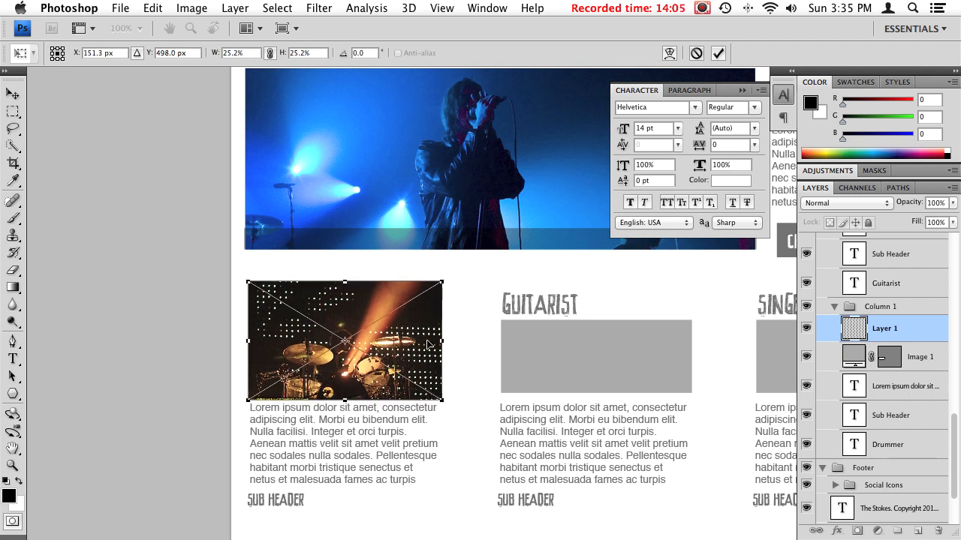
{"action": "key", "text": "Return"}
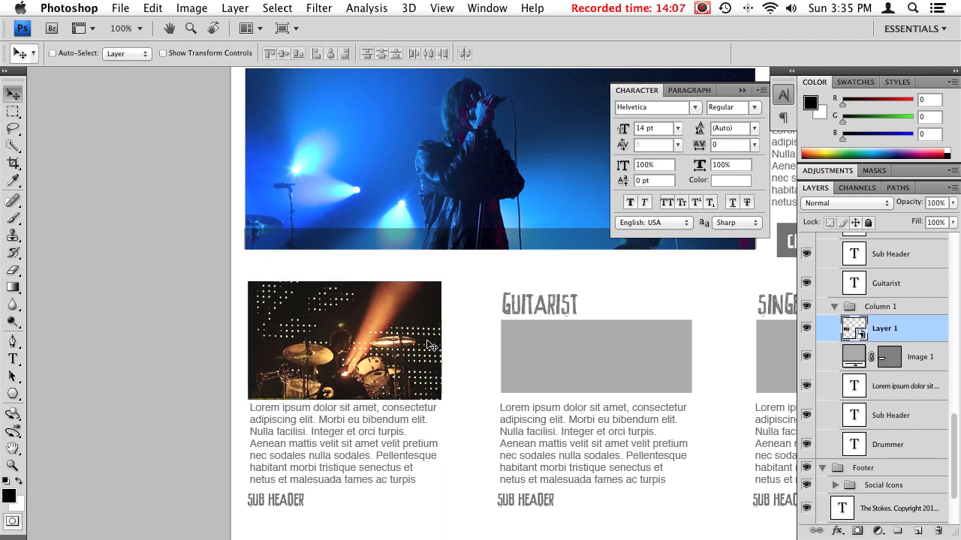
Clip the drummer photo to the Image 1 shape in Column 1 with a clipping mask.
{"action": "left_click", "coordinate": [912, 342], "text": "alt"}
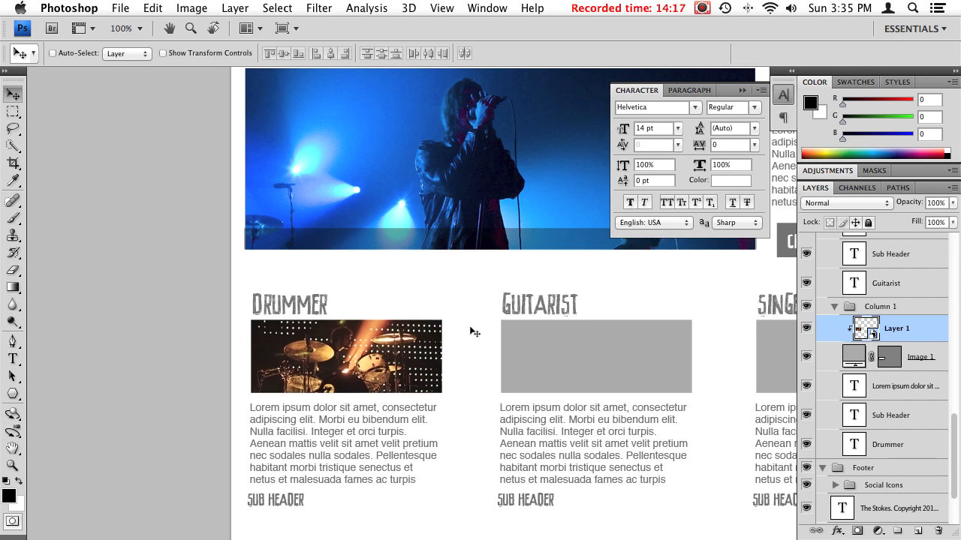
{"action": "scroll", "coordinate": [472, 328], "scroll_direction": "right", "scroll_amount": 6}
{"action": "scroll", "coordinate": [472, 328], "scroll_direction": "down", "scroll_amount": 1}
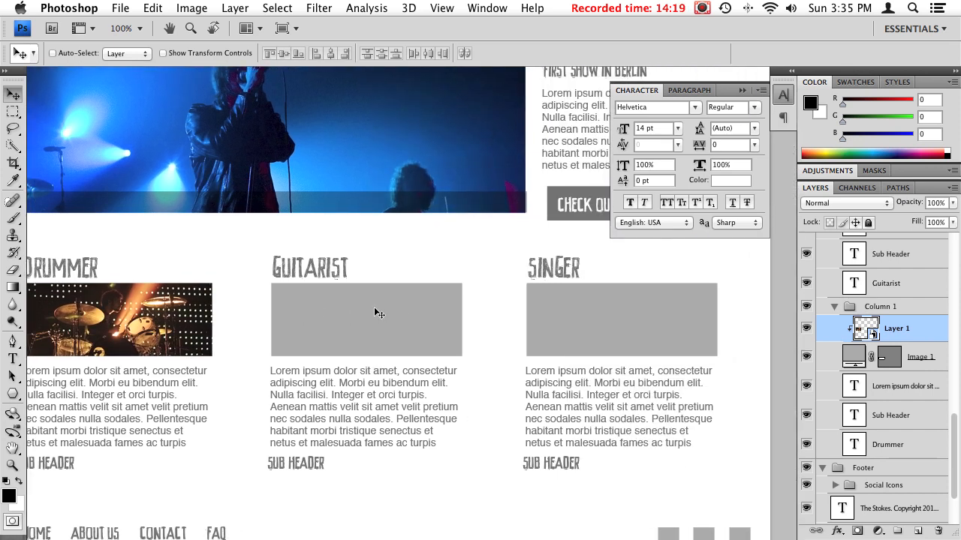
Open guitarist.jpg from the Files folder in Photoshop, copy the whole image and close the photo.
{"action": "key", "text": "super+Tab"}
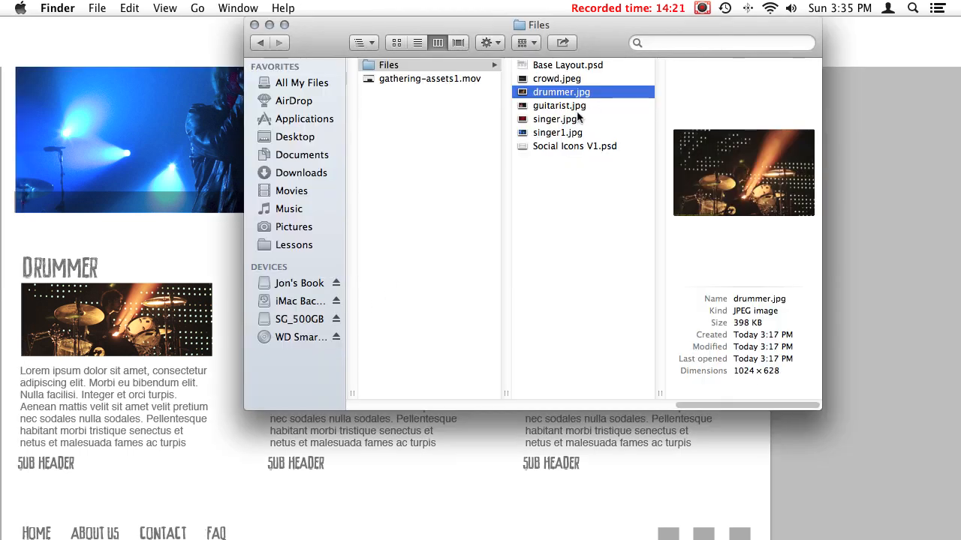
{"action": "left_click", "coordinate": [529, 110]}
{"action": "right_click", "coordinate": [547, 106]}
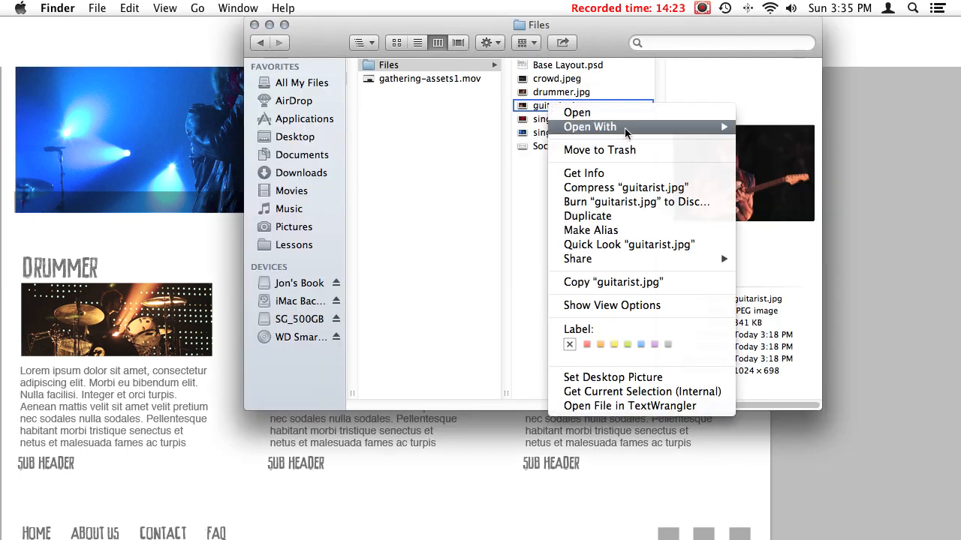
{"action": "mouse_move", "coordinate": [628, 127]}
{"action": "left_click", "coordinate": [775, 156]}
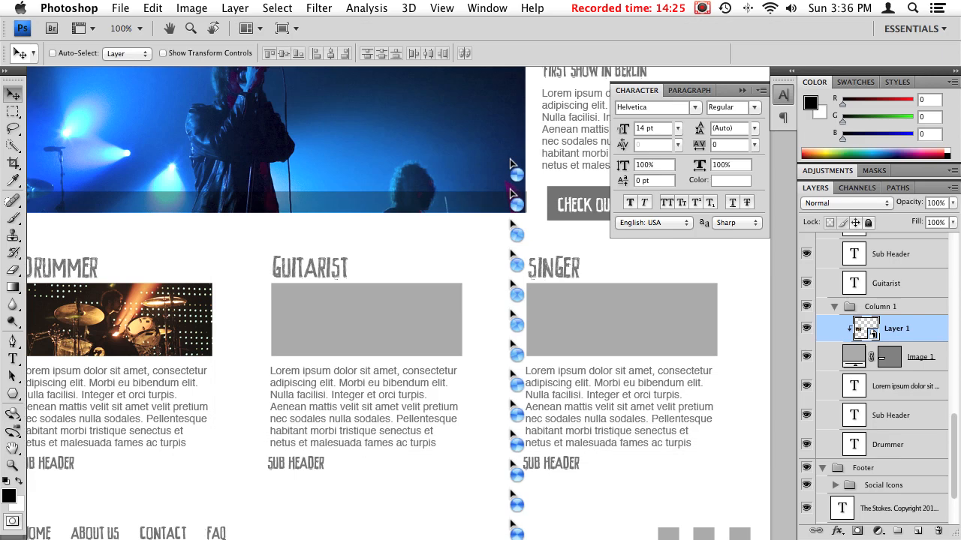
{"action": "key", "text": "super+a"}
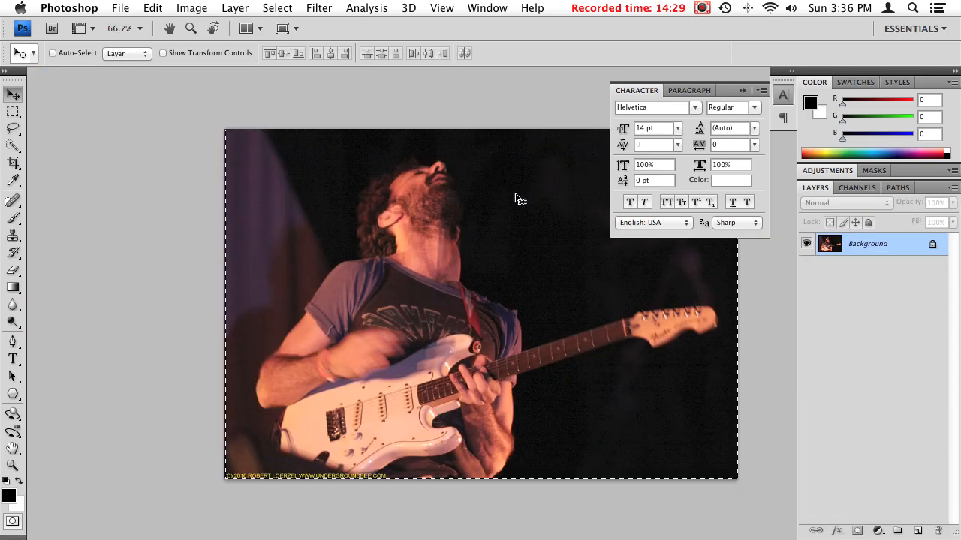
{"action": "key", "text": "super+w"}
Paste the guitarist photo above the Image 1 copy layer in Column 2 and convert its layer to a Smart Object.
{"action": "right_click", "coordinate": [379, 316]}
{"action": "left_click", "coordinate": [405, 318]}
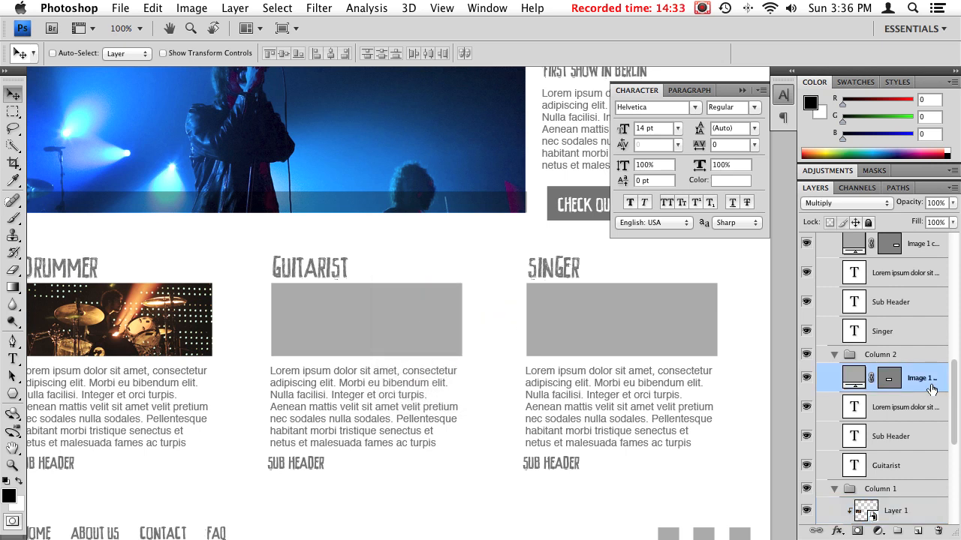
{"action": "key", "text": "super+v"}
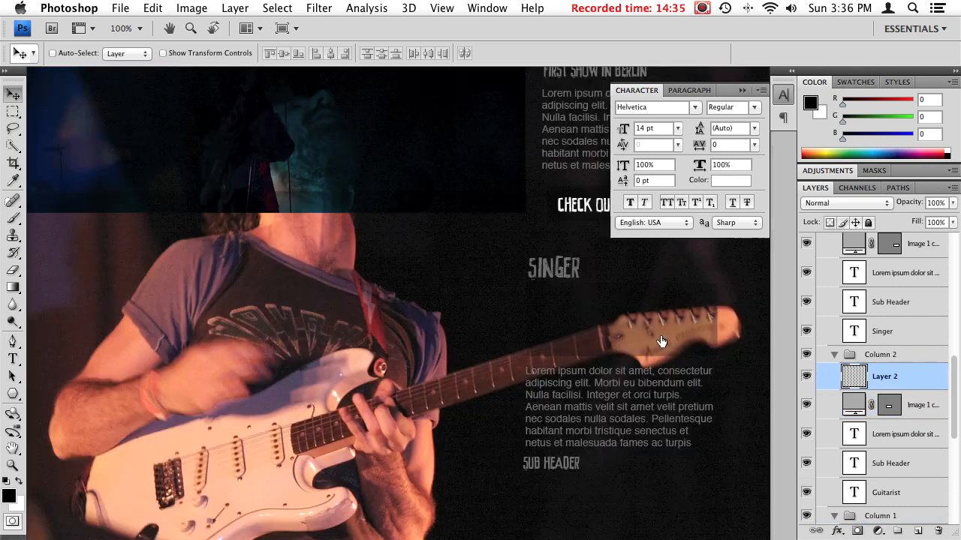
{"action": "right_click", "coordinate": [922, 383]}
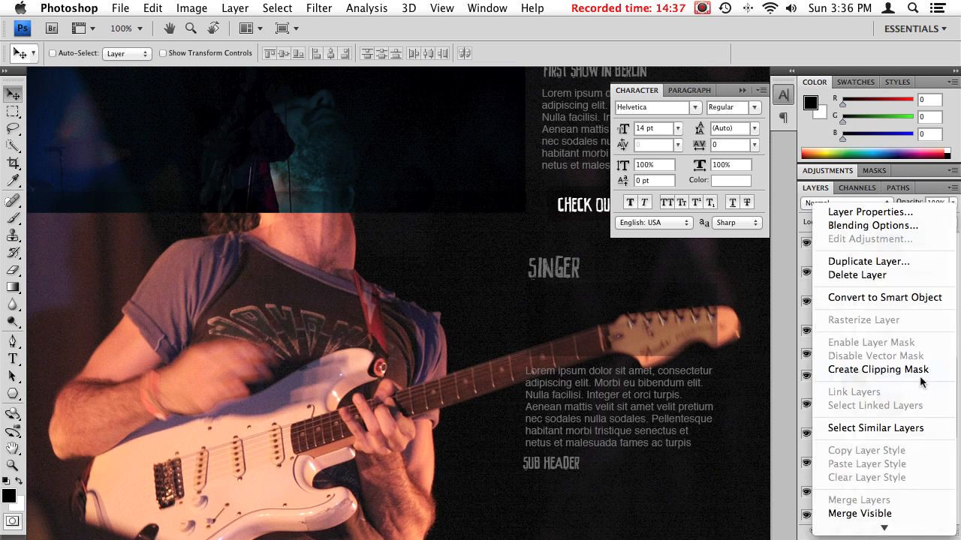
{"action": "left_click", "coordinate": [869, 301]}
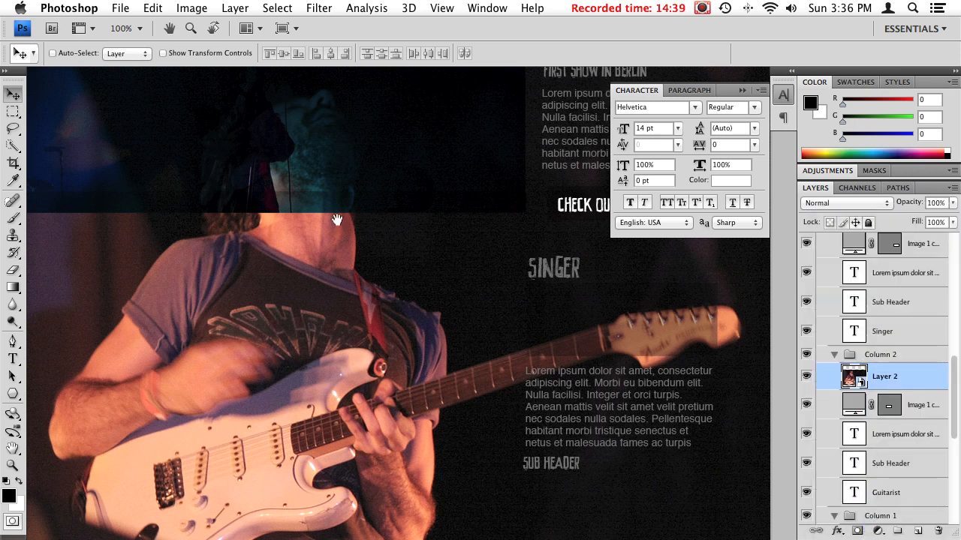
Scale the guitarist photo proportionally to 25.5% and move it roughly over the Guitarist column's image box.
{"action": "left_click_drag", "start_coordinate": [337, 217], "coordinate": [422, 317]}
{"action": "key", "text": "super+t"}
{"action": "left_click_drag", "start_coordinate": [86, 135], "coordinate": [651, 518]}
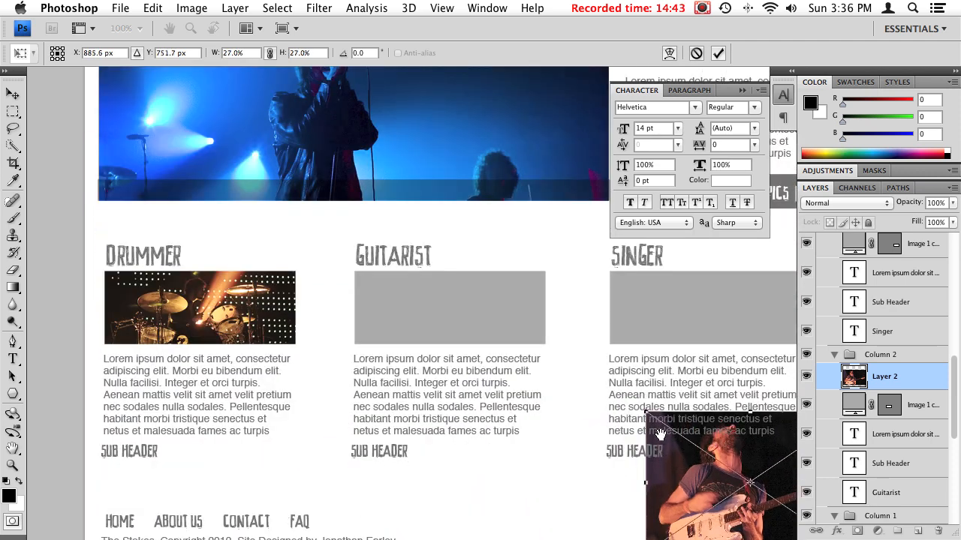
{"action": "left_click_drag", "start_coordinate": [660, 437], "coordinate": [512, 344]}
{"action": "left_click_drag", "start_coordinate": [610, 426], "coordinate": [319, 250]}
{"action": "mouse_move", "coordinate": [409, 142]}
{"action": "left_mouse_down"}
{"action": "mouse_move", "coordinate": [377, 173]}
{"action": "mouse_move", "coordinate": [401, 157]}
{"action": "left_mouse_up"}
{"action": "left_click_drag", "start_coordinate": [365, 199], "coordinate": [389, 197]}
Nudge the guitarist photo left and up until it covers the grey box's full width, and apply the transform.
{"action": "key", "text": "Left"}
{"action": "key", "text": "Left"}
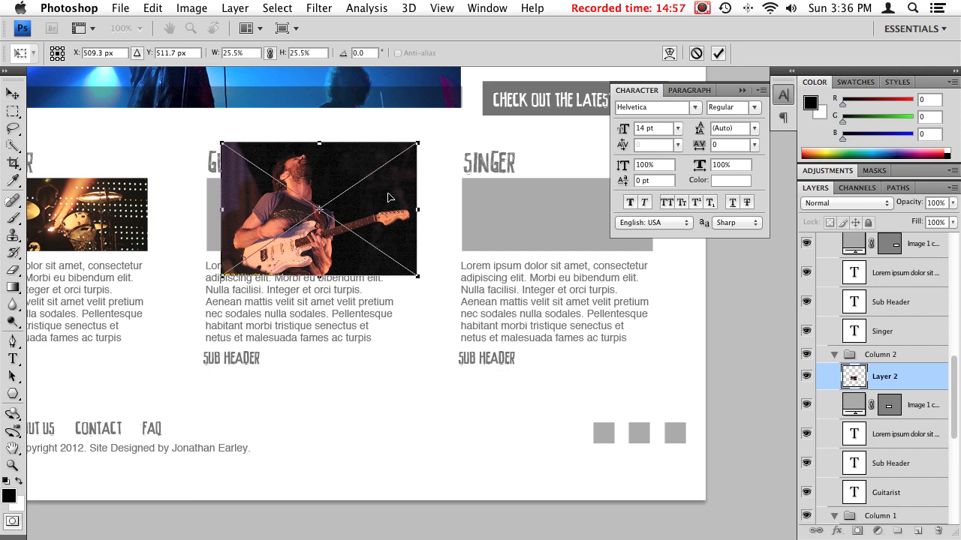
{"action": "key", "text": "Left"}
{"action": "key", "text": "Left"}
{"action": "key", "text": "Left"}
{"action": "key", "text": "Left"}
{"action": "key", "text": "Left"}
{"action": "key", "text": "Left"}
{"action": "key", "text": "Left"}
{"action": "key", "text": "Left"}
{"action": "key", "text": "Up"}
{"action": "left_click_drag", "start_coordinate": [368, 199], "coordinate": [360, 198]}
{"action": "key", "text": "Left"}
{"action": "key", "text": "Left"}
{"action": "key", "text": "Left"}
{"action": "key", "text": "Left"}
{"action": "key", "text": "Left"}
{"action": "key", "text": "Left"}
{"action": "key", "text": "Up"}
{"action": "key", "text": "Up"}
{"action": "key", "text": "Up"}
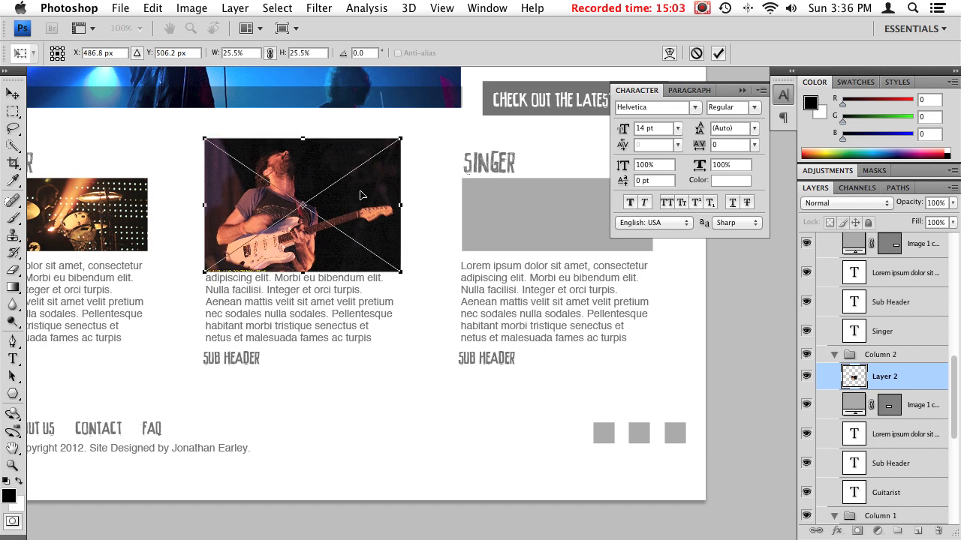
{"action": "key", "text": "Return"}
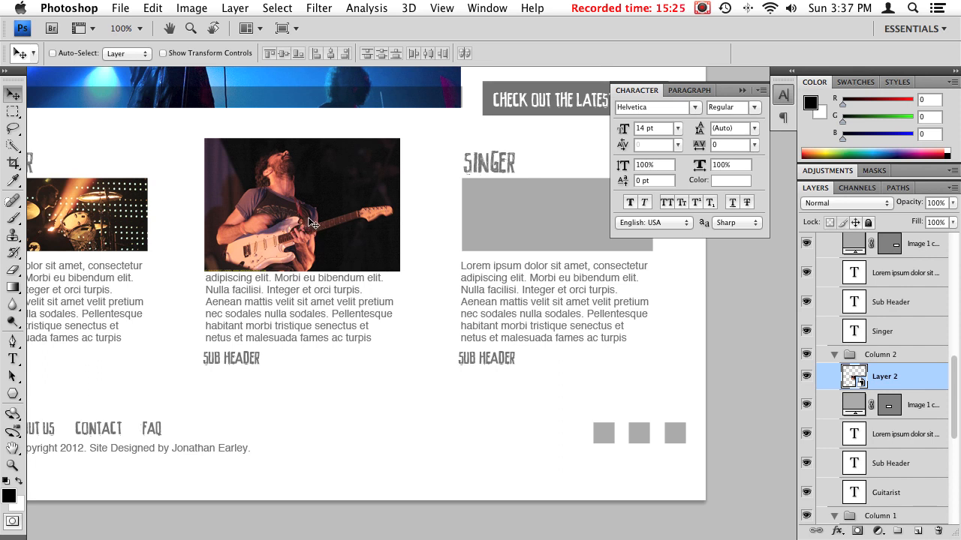
With the Pen tool in Paths mode, trace the guitarist's outline from the sleeve over the shoulder and around the hair to the forehead.
{"action": "left_click", "coordinate": [20, 341]}
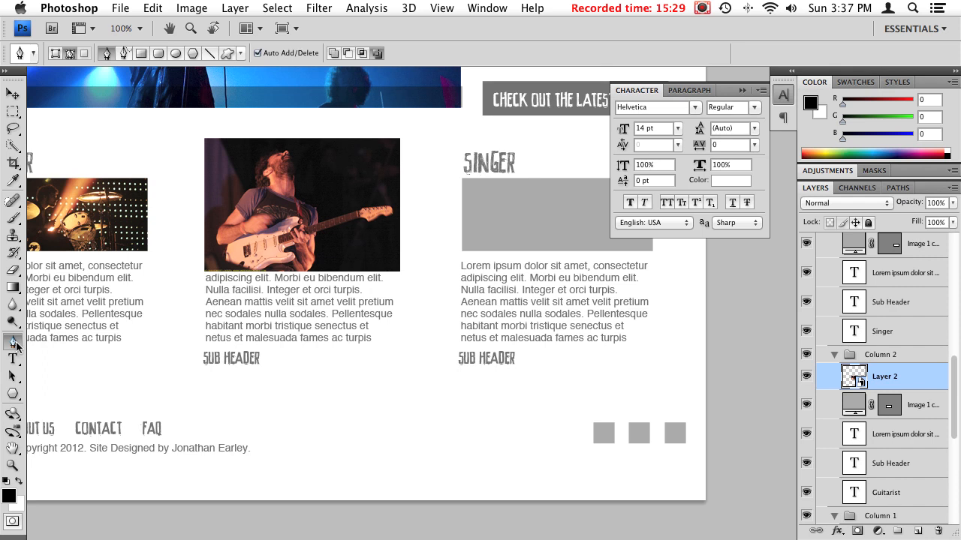
{"action": "left_click", "coordinate": [70, 54]}
{"action": "left_click_drag", "start_coordinate": [302, 184], "coordinate": [307, 213]}
{"action": "key", "text": "super+plus"}
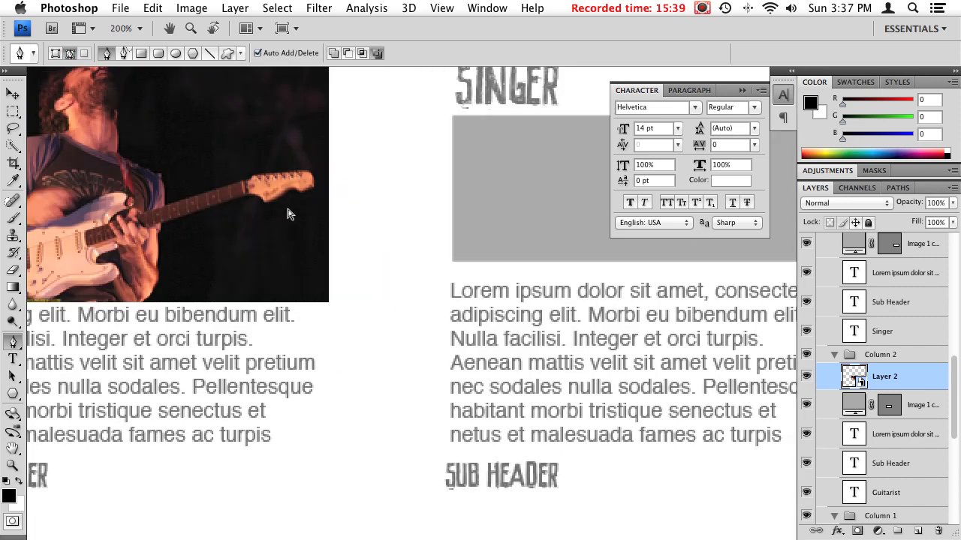
{"action": "key", "text": "super+plus"}
{"action": "left_click_drag", "start_coordinate": [188, 200], "coordinate": [549, 363]}
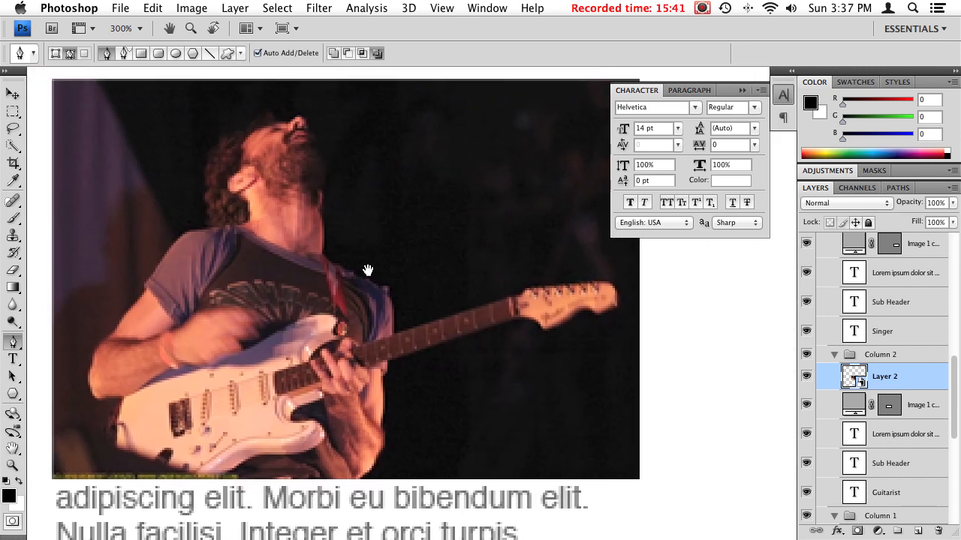
{"action": "left_click_drag", "start_coordinate": [368, 271], "coordinate": [408, 287]}
{"action": "left_click_drag", "start_coordinate": [190, 270], "coordinate": [223, 228]}
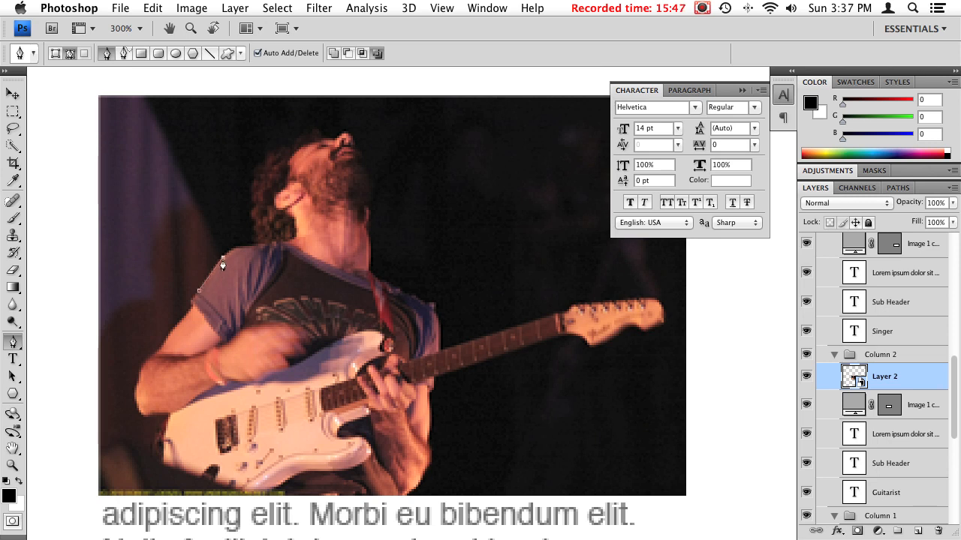
{"action": "left_click_drag", "start_coordinate": [243, 254], "coordinate": [264, 253]}
{"action": "left_click_drag", "start_coordinate": [253, 209], "coordinate": [321, 130]}
{"action": "left_click", "coordinate": [322, 138]}
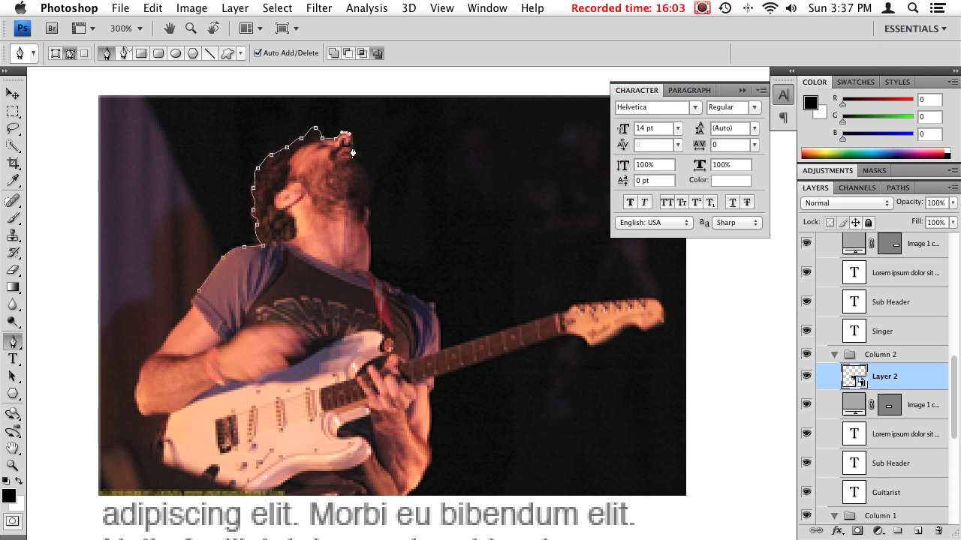
Continue the path down the guitarist's face and neck and over the far shoulder to the guitar's neck.
{"action": "left_click_drag", "start_coordinate": [367, 203], "coordinate": [363, 232]}
{"action": "left_click_drag", "start_coordinate": [395, 290], "coordinate": [409, 297]}
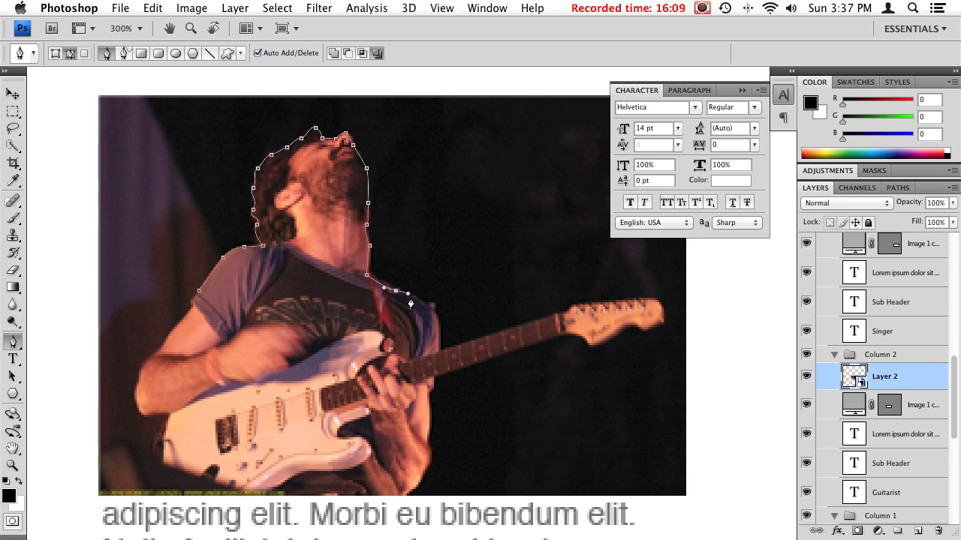
{"action": "left_click_drag", "start_coordinate": [440, 326], "coordinate": [437, 288]}
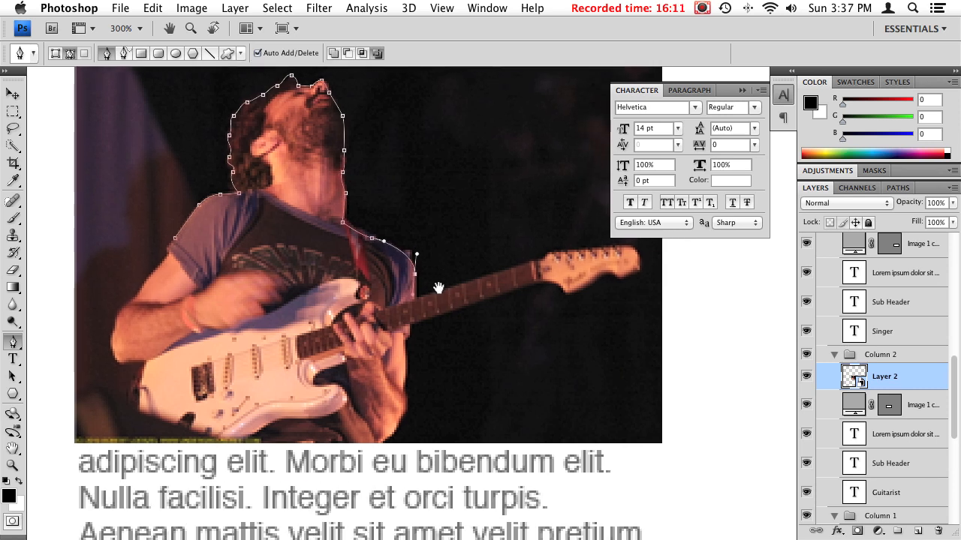
{"action": "left_click", "coordinate": [415, 303]}
Trace the path along the guitar's neck, around the headstock and back to the guitarist's body.
{"action": "scroll", "coordinate": [413, 310], "scroll_direction": "right", "scroll_amount": 5}
{"action": "scroll", "coordinate": [386, 279], "scroll_direction": "up", "scroll_amount": 2}
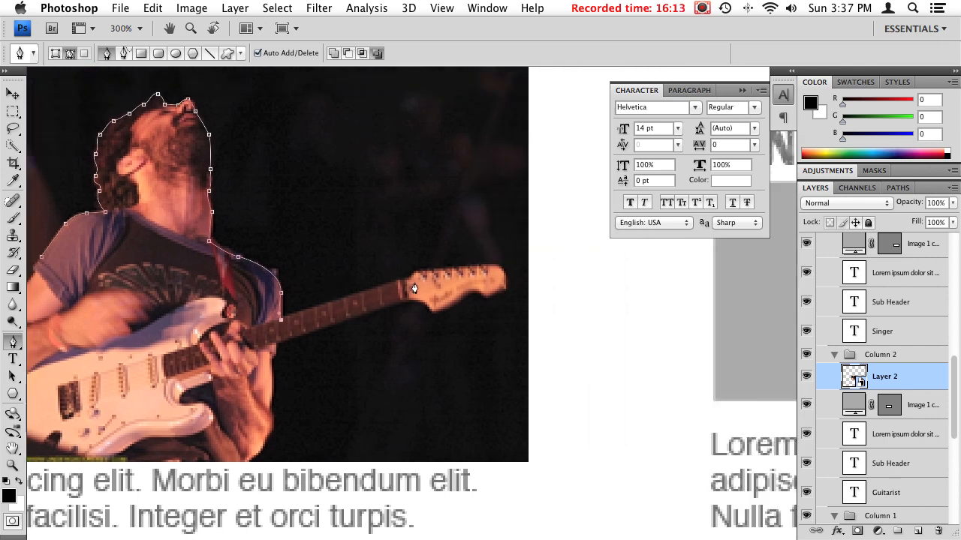
{"action": "left_click", "coordinate": [495, 268]}
{"action": "left_click_drag", "start_coordinate": [507, 286], "coordinate": [498, 295]}
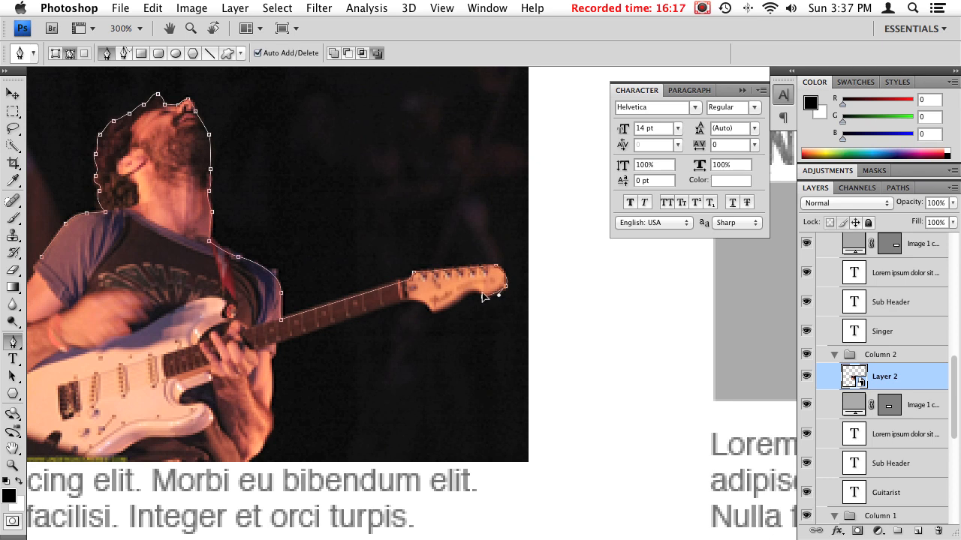
{"action": "left_click", "coordinate": [482, 297]}
{"action": "left_click", "coordinate": [277, 342]}
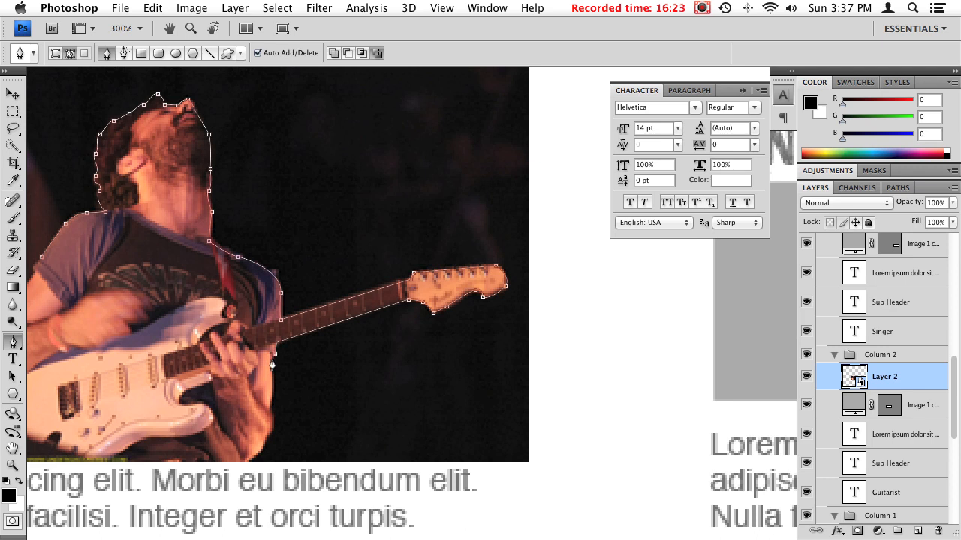
Run the path loosely around the guitarist's lower body and strumming arm and close it at the starting point on the sleeve.
{"action": "left_click_drag", "start_coordinate": [291, 368], "coordinate": [417, 321]}
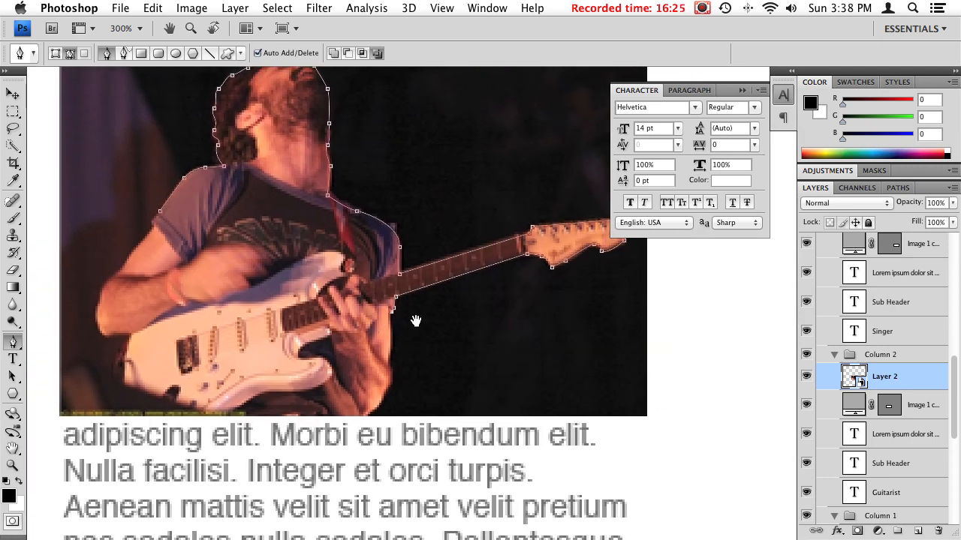
{"action": "left_click", "coordinate": [397, 379]}
{"action": "left_click", "coordinate": [115, 412]}
{"action": "left_click", "coordinate": [75, 341]}
{"action": "left_click", "coordinate": [84, 263]}
{"action": "left_click", "coordinate": [162, 214]}
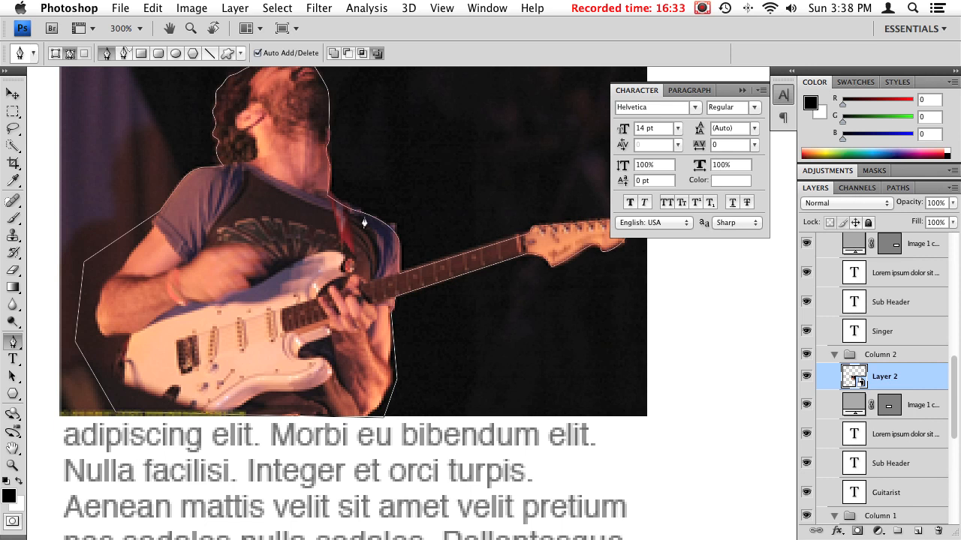
Lower the guitarist photo layer's opacity to 79% to reveal the grey image box underneath.
{"action": "left_click_drag", "start_coordinate": [394, 237], "coordinate": [342, 316]}
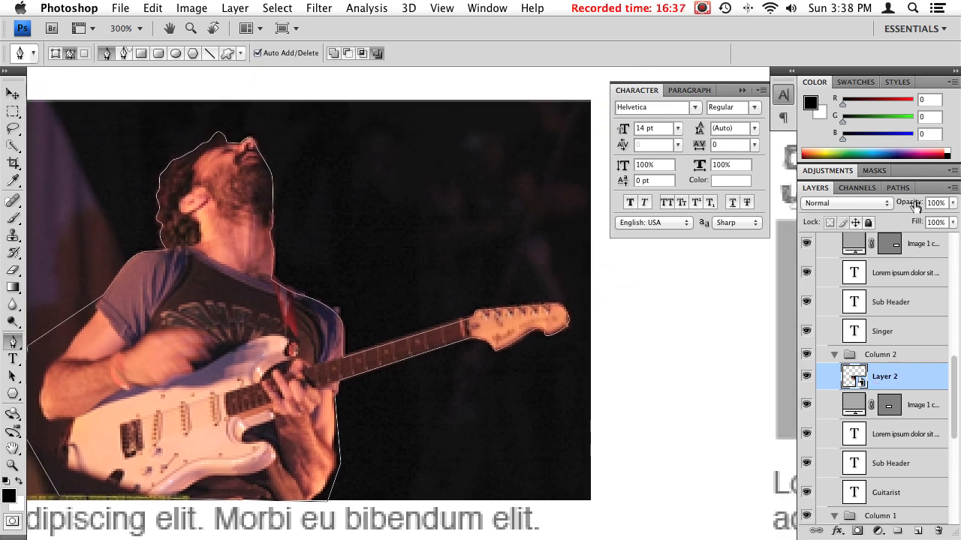
{"action": "left_click_drag", "start_coordinate": [909, 205], "coordinate": [893, 207]}
{"action": "left_click_drag", "start_coordinate": [412, 332], "coordinate": [472, 368]}
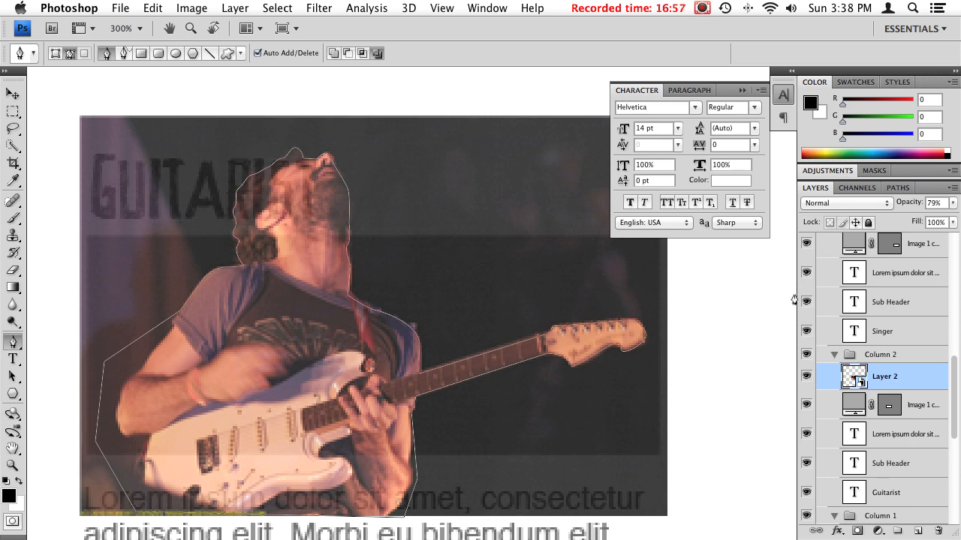
Add a rectangular path matching the grey image box to the guitarist outline, using the Rectangle tool with Add to path area.
{"action": "left_click_drag", "start_coordinate": [385, 195], "coordinate": [307, 167]}
{"action": "key", "text": "super+z"}
{"action": "left_click", "coordinate": [140, 55]}
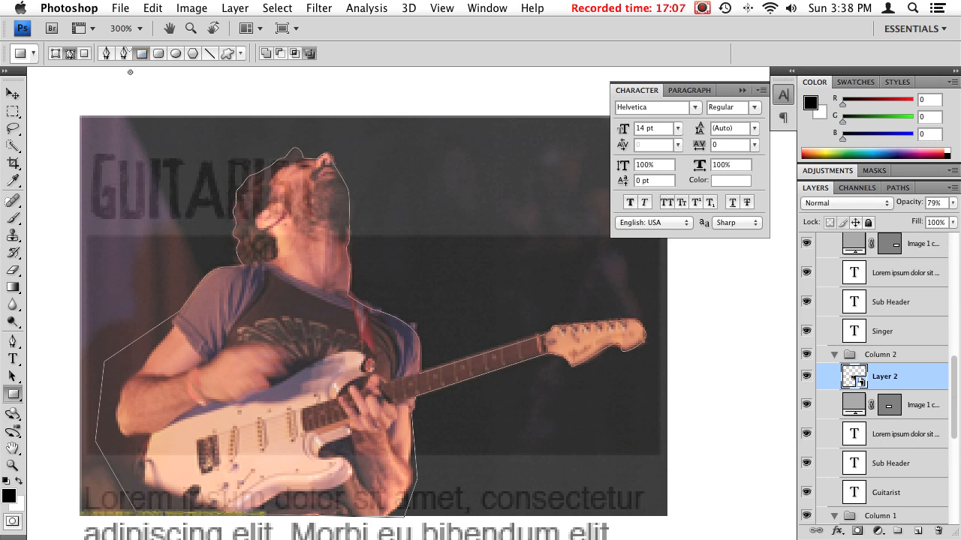
{"action": "left_click", "coordinate": [267, 54]}
{"action": "left_click_drag", "start_coordinate": [86, 237], "coordinate": [659, 455]}
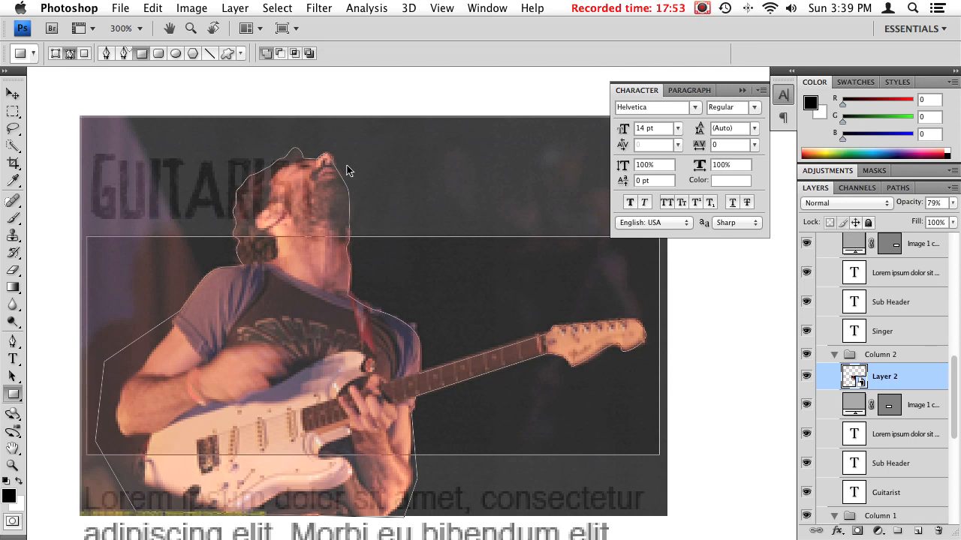
Select both the guitarist outline and the rectangle path and create a vector mask from them on Layer 2.
{"action": "left_click", "coordinate": [348, 191], "text": "super"}
{"action": "left_click", "coordinate": [400, 237], "text": "shift+super"}
{"action": "right_click", "coordinate": [375, 259]}
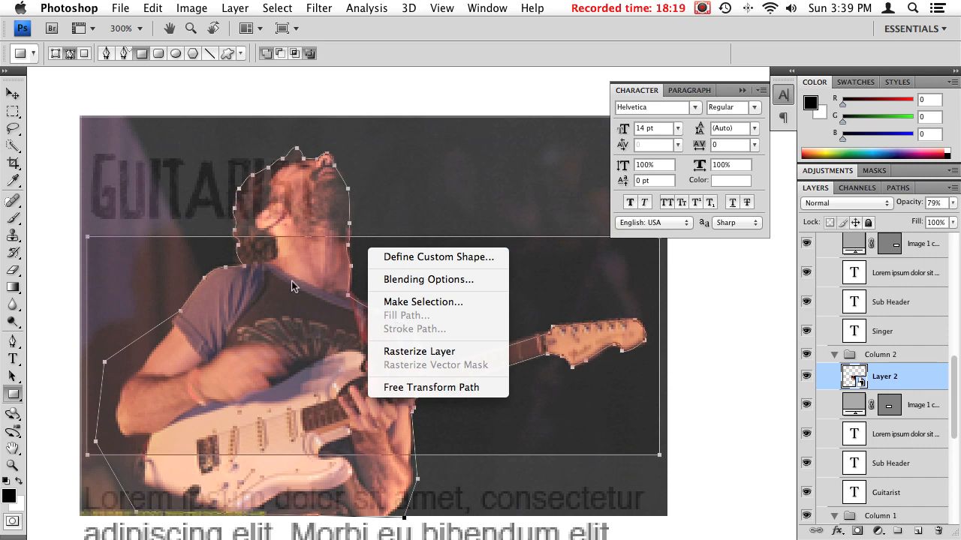
{"action": "left_click", "coordinate": [15, 343]}
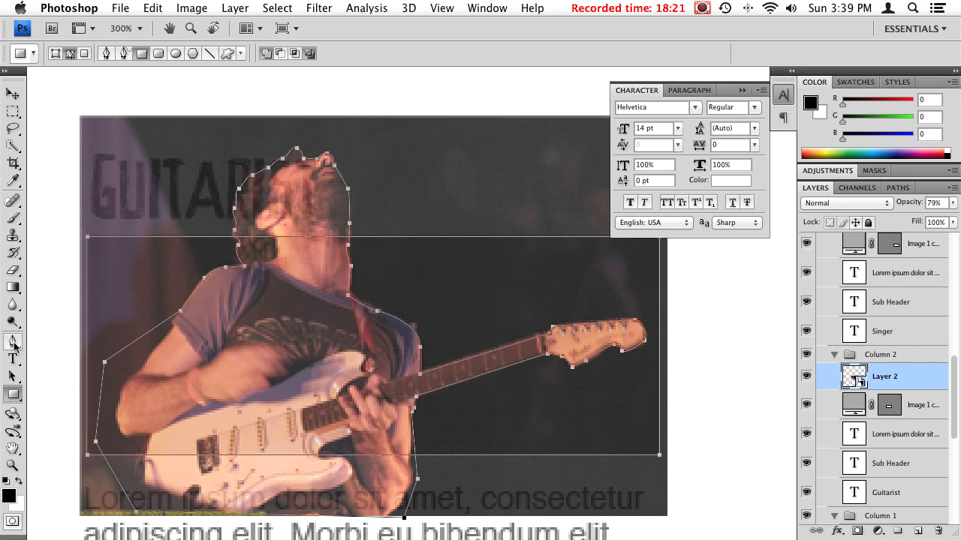
{"action": "left_click", "coordinate": [15, 343]}
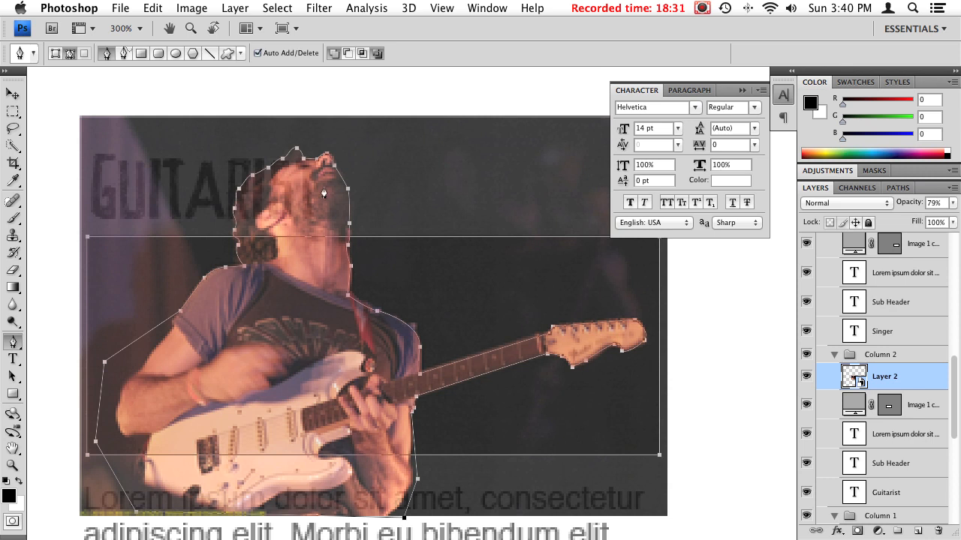
{"action": "right_click", "coordinate": [389, 265]}
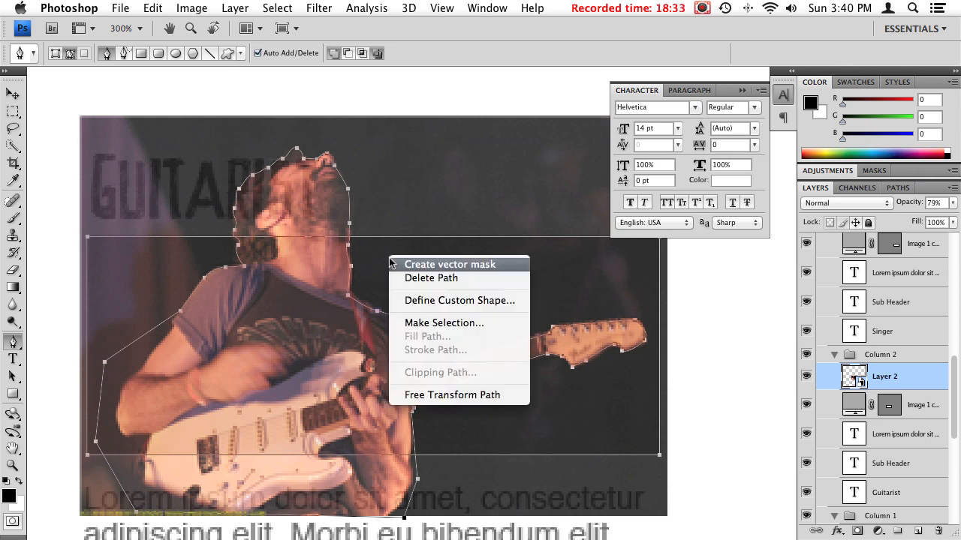
{"action": "left_click", "coordinate": [465, 265]}
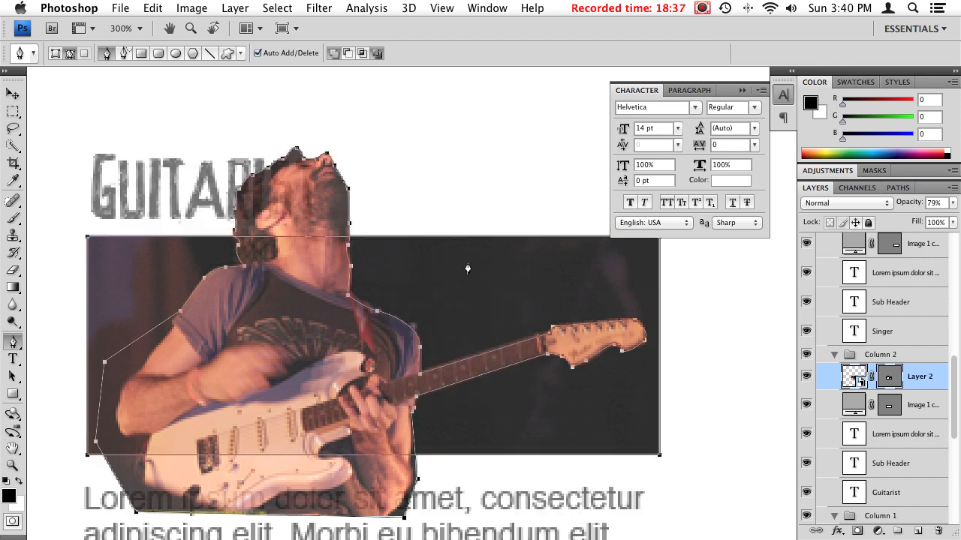
{"action": "left_click_drag", "start_coordinate": [345, 302], "coordinate": [350, 182]}
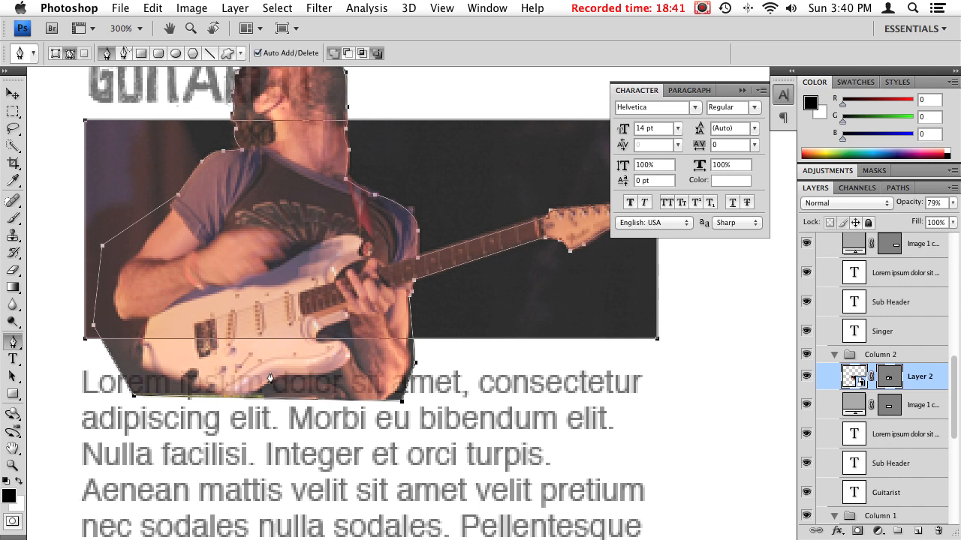
{"action": "left_click_drag", "start_coordinate": [321, 291], "coordinate": [285, 370]}
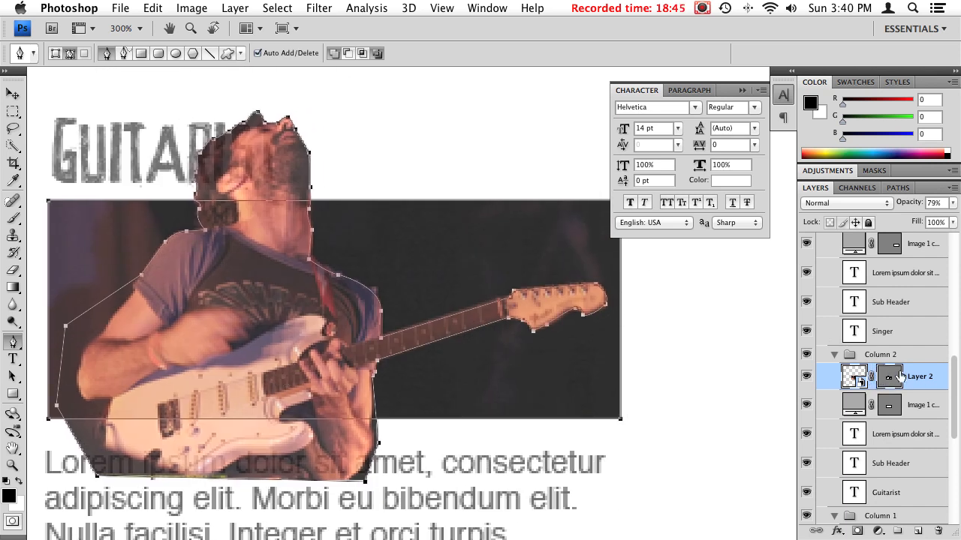
{"action": "left_click_drag", "start_coordinate": [530, 328], "coordinate": [534, 363]}
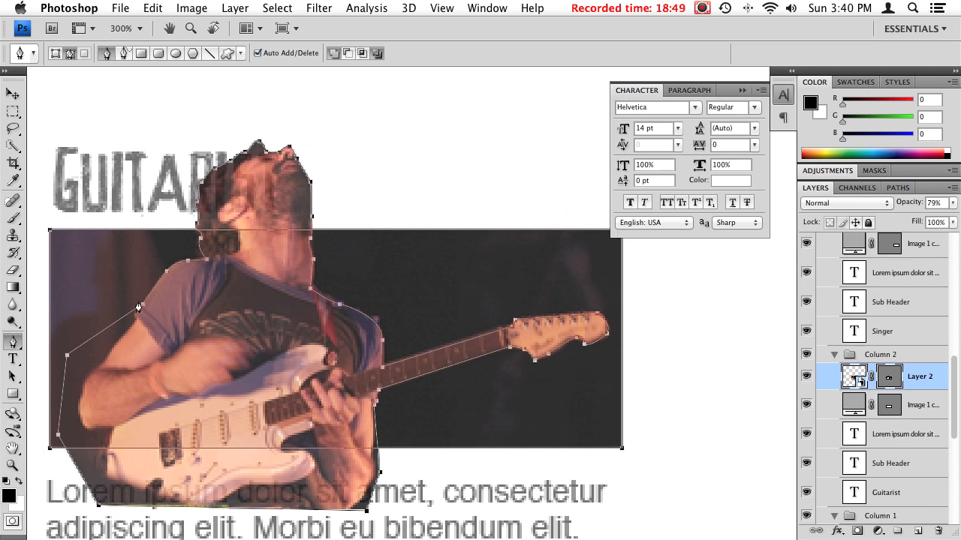
{"action": "left_click_drag", "start_coordinate": [210, 351], "coordinate": [268, 185]}
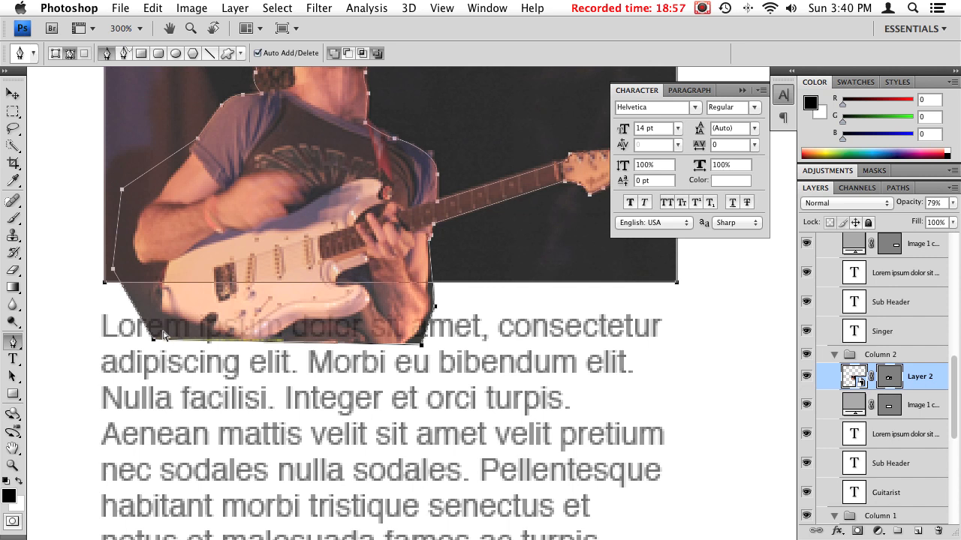
{"action": "left_click_drag", "start_coordinate": [154, 341], "coordinate": [163, 327]}
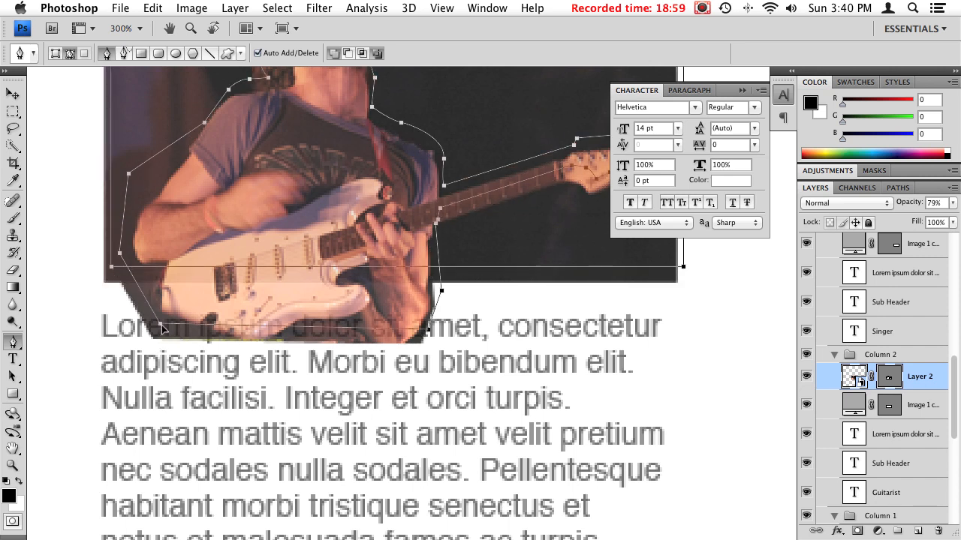
{"action": "key", "text": "super+z"}
Move the guitarist outline's lowest anchor points in Layer 2's vector mask up inside the image box, cropping his lower body at the box edge.
{"action": "scroll", "coordinate": [181, 328], "scroll_direction": "up", "scroll_amount": 3}
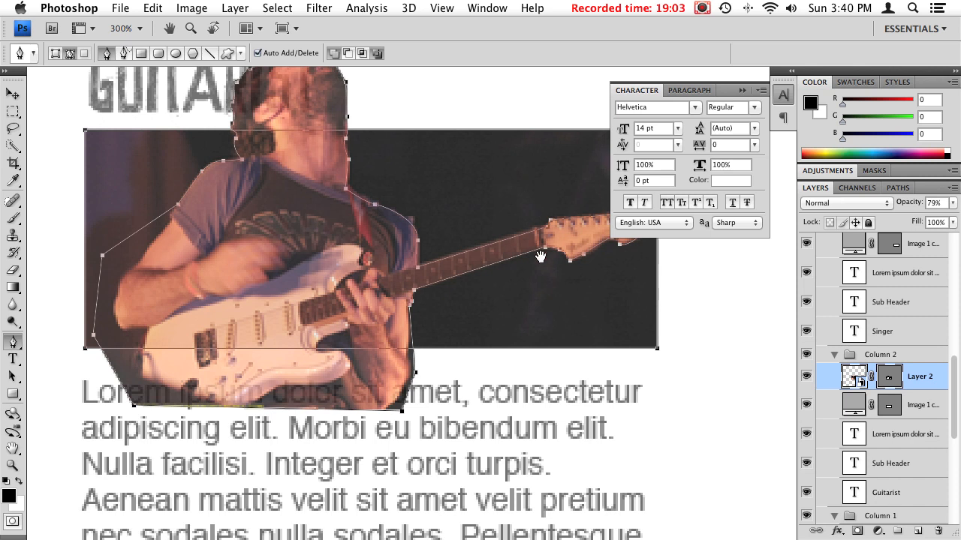
{"action": "scroll", "coordinate": [445, 322], "scroll_direction": "up", "scroll_amount": 2}
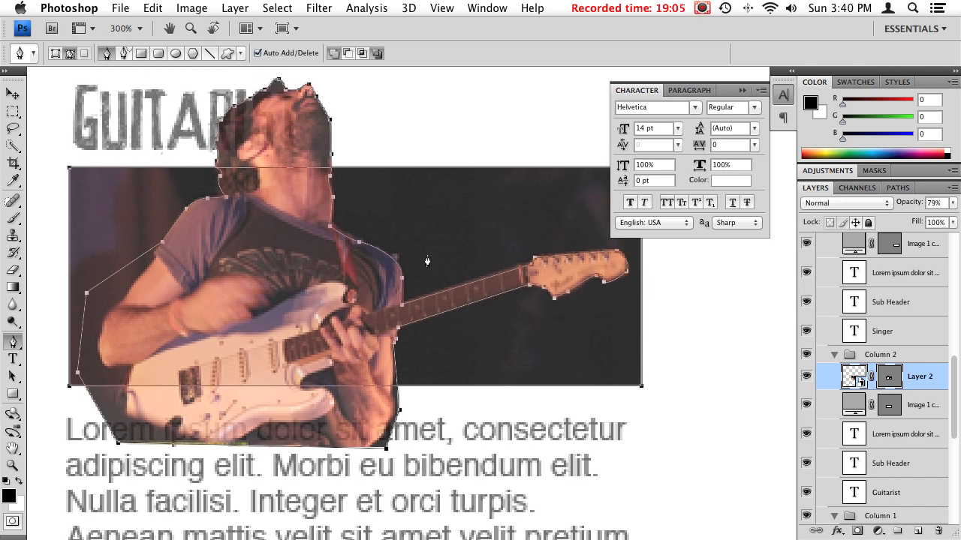
{"action": "scroll", "coordinate": [176, 327], "scroll_direction": "down", "scroll_amount": 6}
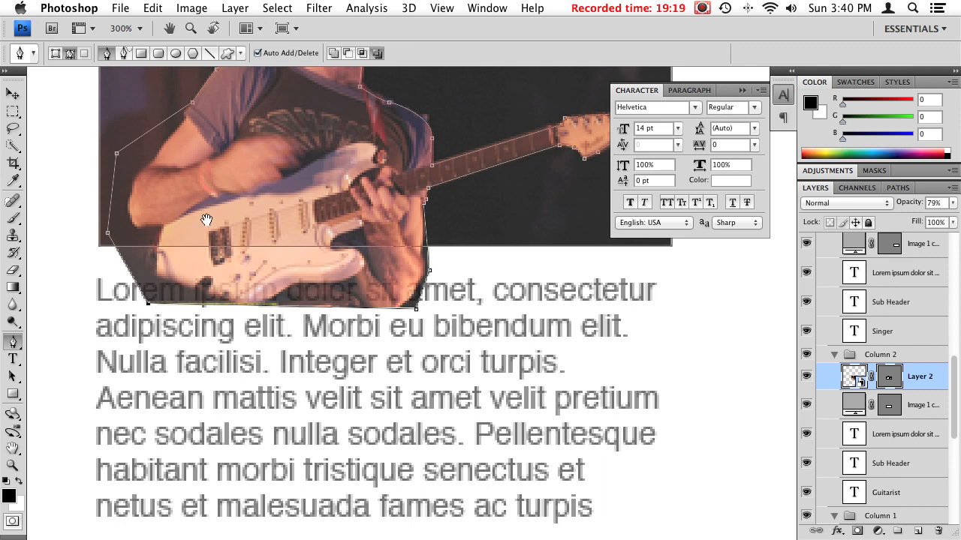
{"action": "left_click_drag", "start_coordinate": [202, 215], "coordinate": [215, 343]}
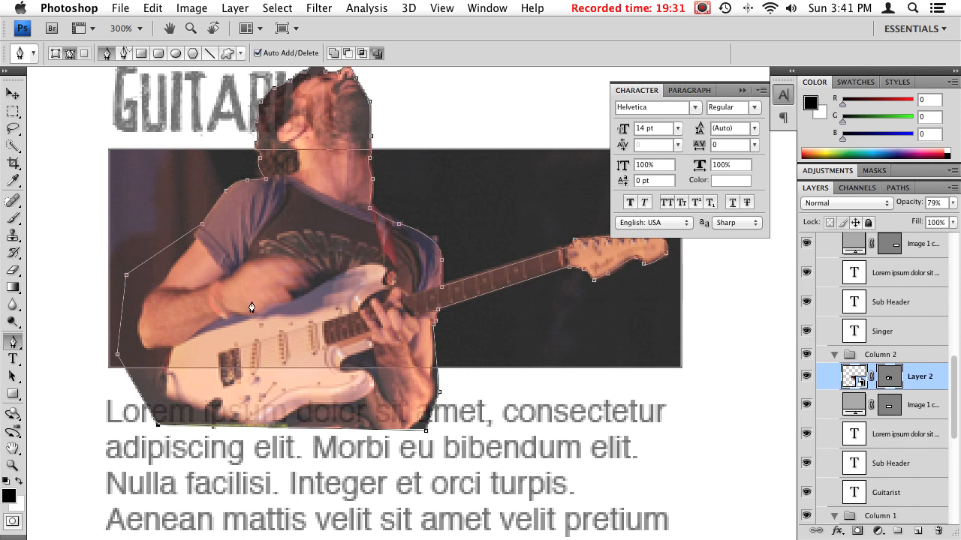
{"action": "left_click_drag", "start_coordinate": [158, 426], "coordinate": [199, 355]}
{"action": "left_click_drag", "start_coordinate": [426, 430], "coordinate": [436, 353]}
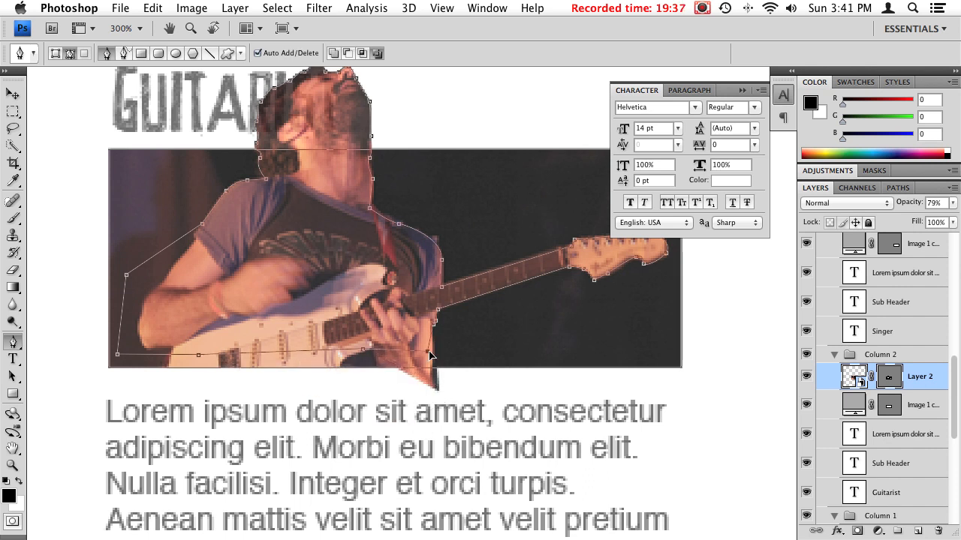
{"action": "left_click_drag", "start_coordinate": [350, 304], "coordinate": [286, 357]}
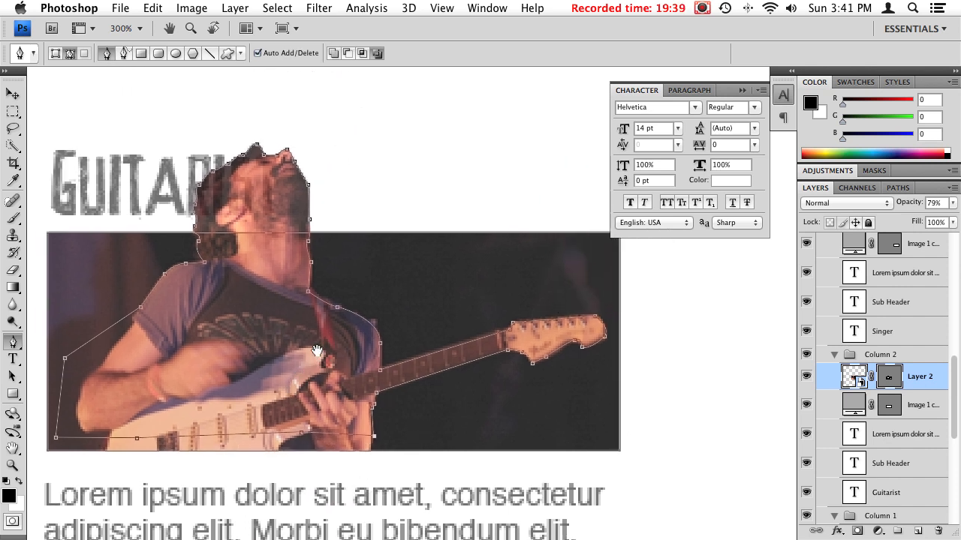
{"action": "left_click_drag", "start_coordinate": [306, 273], "coordinate": [409, 278]}
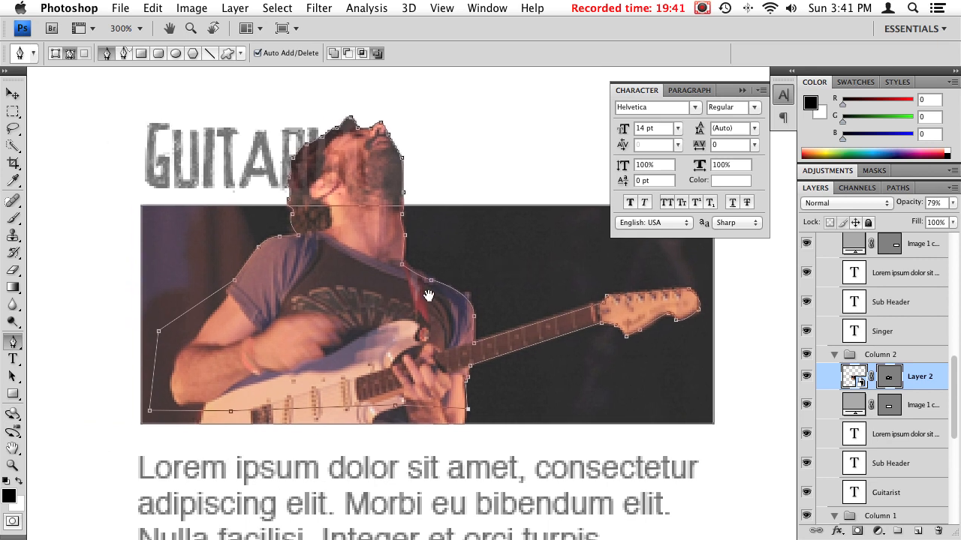
{"action": "left_click_drag", "start_coordinate": [337, 385], "coordinate": [362, 300]}
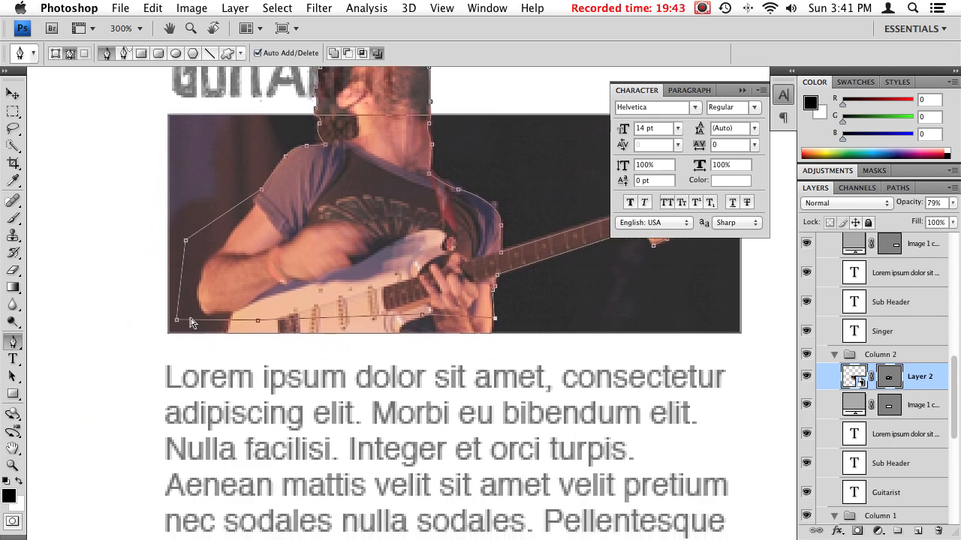
Pull the mask's anchor point near the strumming elbow down below the image box, and reposition it inside the box beside the elbow.
{"action": "left_click_drag", "start_coordinate": [175, 323], "coordinate": [174, 380]}
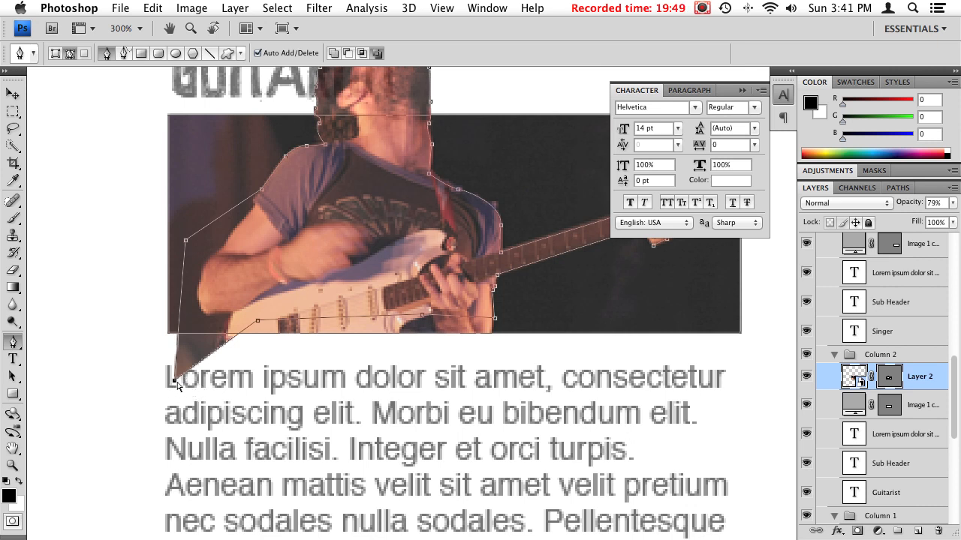
{"action": "left_click_drag", "start_coordinate": [175, 383], "coordinate": [194, 313]}
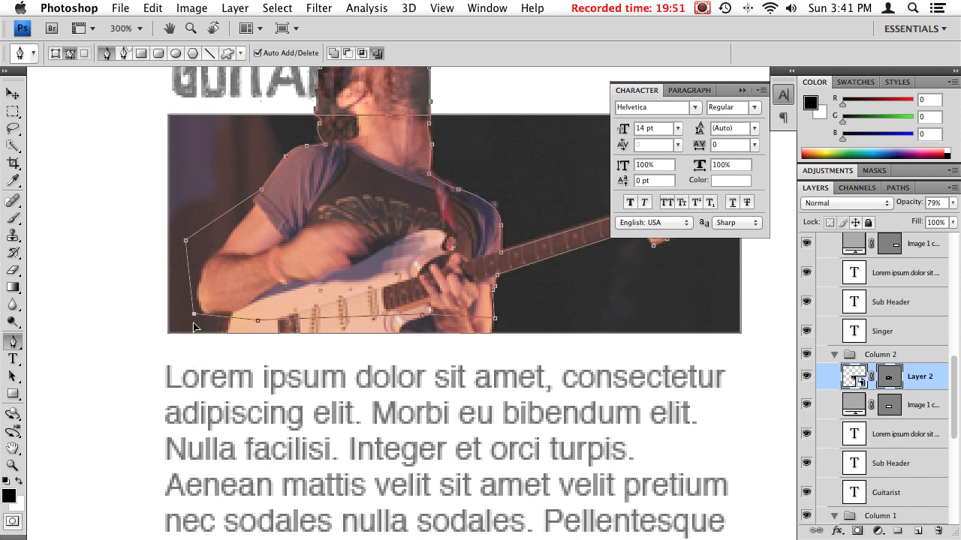
{"action": "left_click_drag", "start_coordinate": [581, 328], "coordinate": [463, 401]}
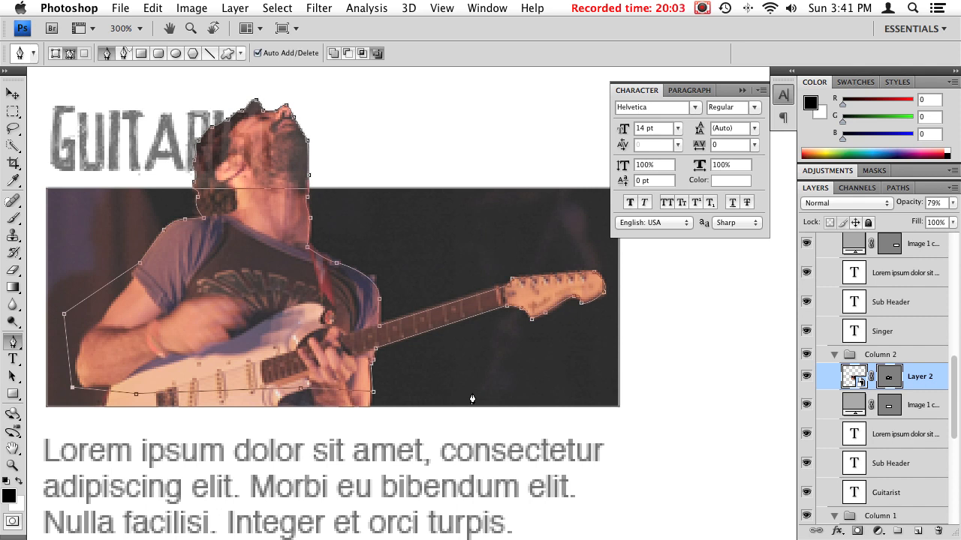
Inspect the guitarist cutout with its vector mask outline hidden, at closer and wider magnification.
{"action": "left_click", "coordinate": [833, 405]}
{"action": "left_click", "coordinate": [832, 405]}
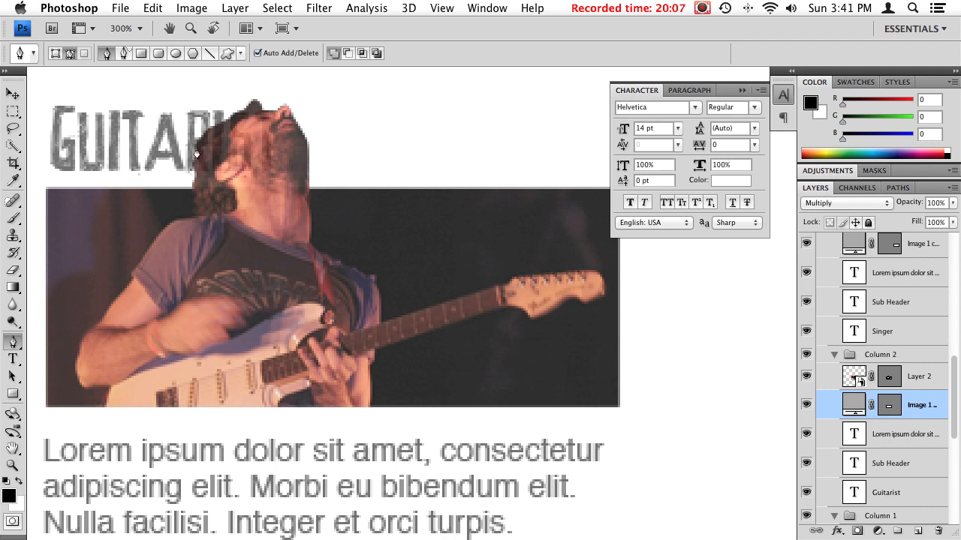
{"action": "left_click", "coordinate": [915, 384]}
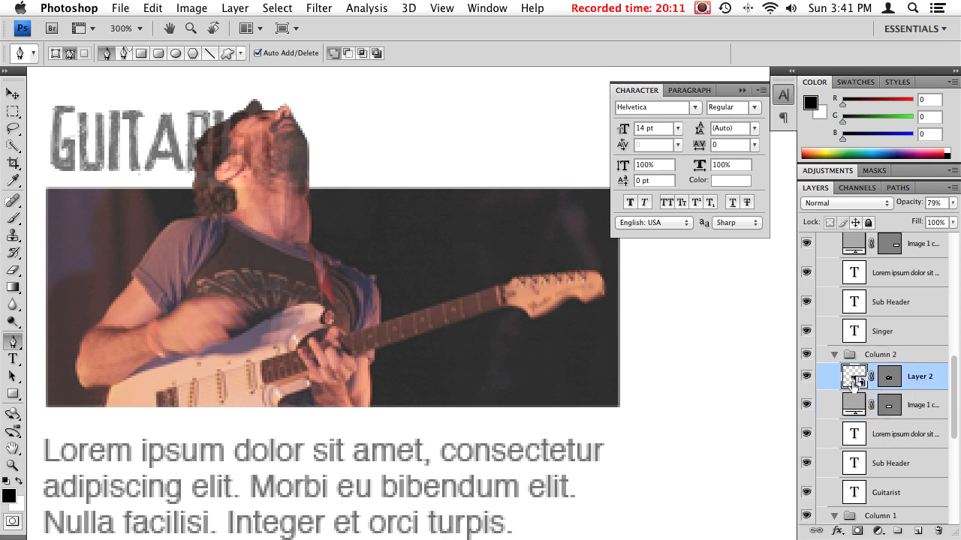
{"action": "left_click_drag", "start_coordinate": [906, 204], "coordinate": [956, 210]}
{"action": "left_click_drag", "start_coordinate": [311, 289], "coordinate": [290, 328]}
{"action": "key", "text": "super+minus"}
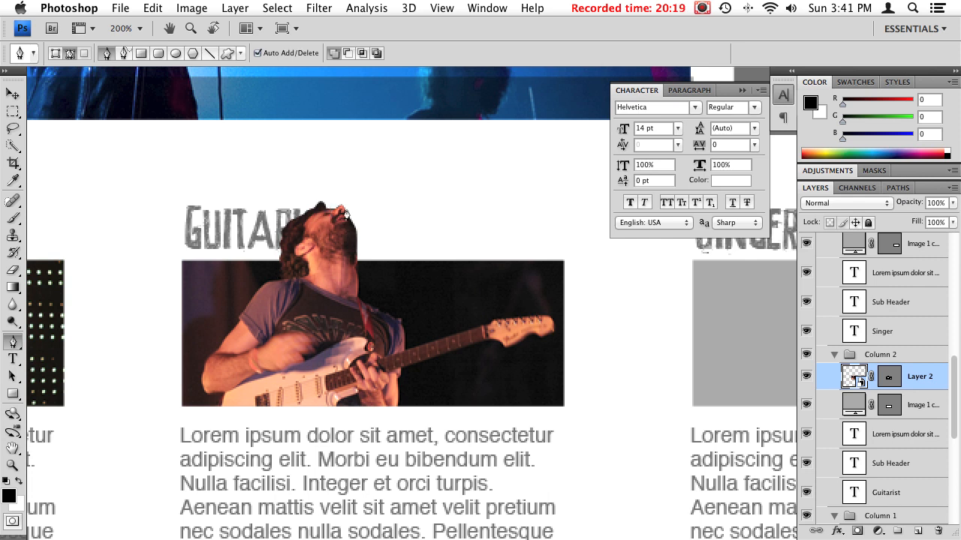
Move the Guitarist heading clear of the guitarist's head so it ends flush with the right edge of the image.
{"action": "left_click", "coordinate": [12, 93]}
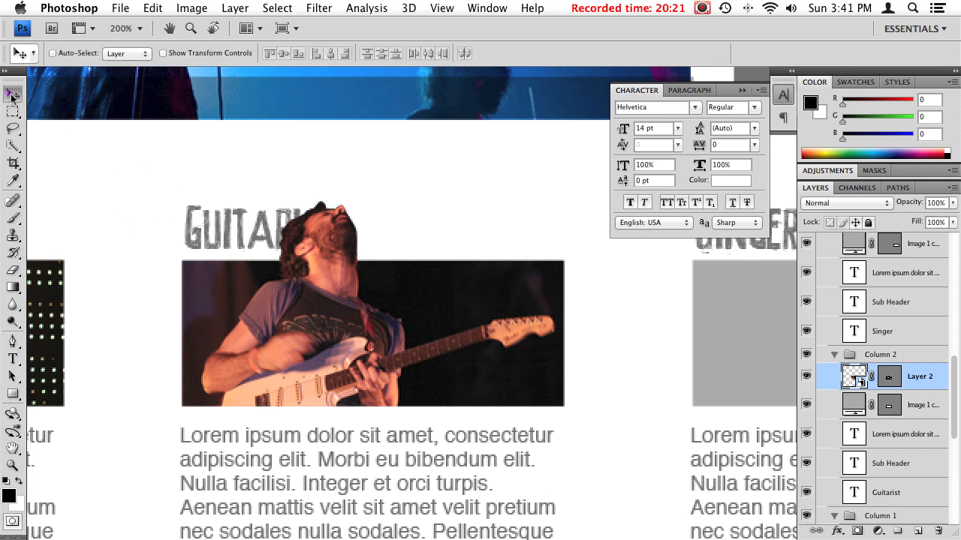
{"action": "right_click", "coordinate": [206, 230]}
{"action": "left_click", "coordinate": [210, 236]}
{"action": "left_click_drag", "start_coordinate": [211, 236], "coordinate": [437, 241]}
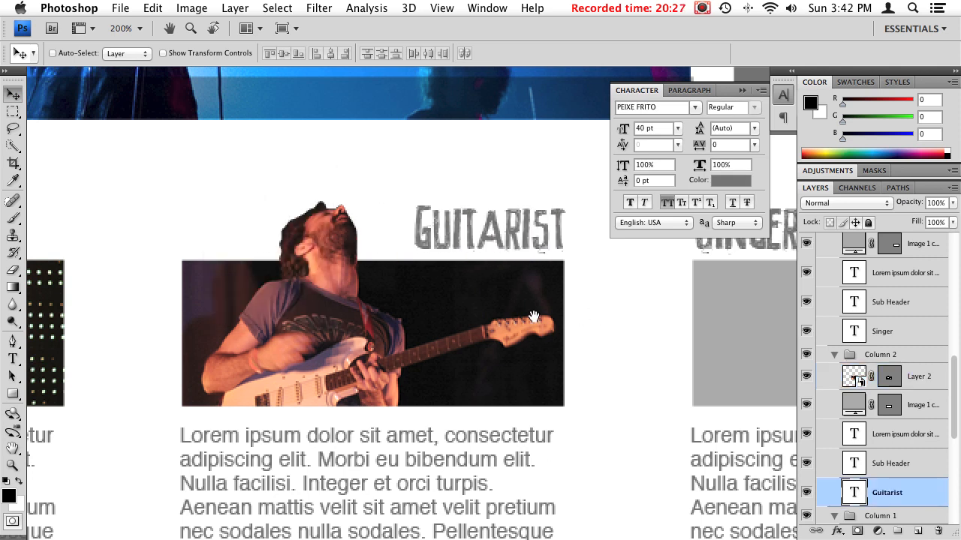
Switch to Finder and open singer.jpg from the Files folder in Adobe Photoshop CS4.
{"action": "left_click_drag", "start_coordinate": [727, 342], "coordinate": [418, 298]}
{"action": "key", "text": "super+minus"}
{"action": "left_click_drag", "start_coordinate": [509, 285], "coordinate": [509, 363]}
{"action": "left_click_drag", "start_coordinate": [559, 399], "coordinate": [374, 305]}
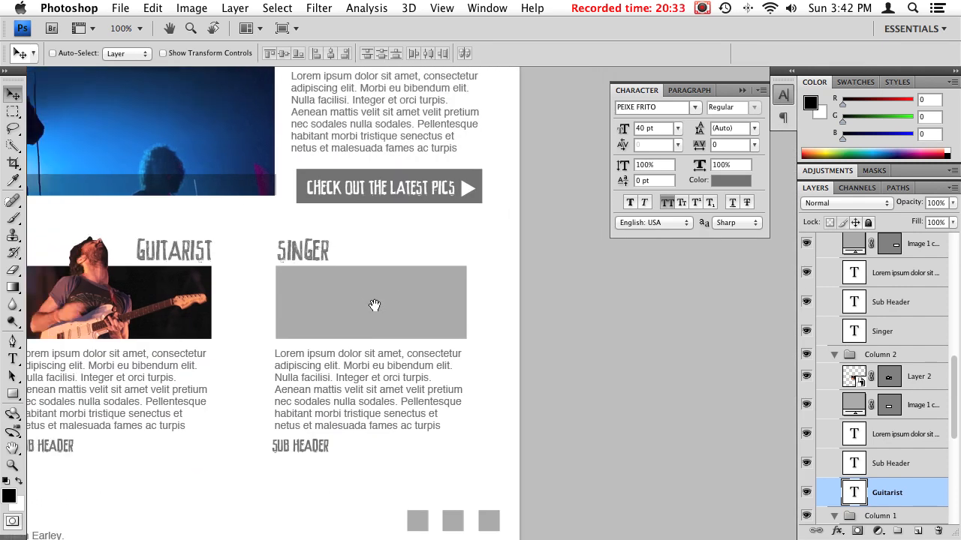
{"action": "key", "text": "super+Tab"}
{"action": "left_click", "coordinate": [565, 122]}
{"action": "right_click", "coordinate": [557, 117]}
{"action": "mouse_move", "coordinate": [659, 144]}
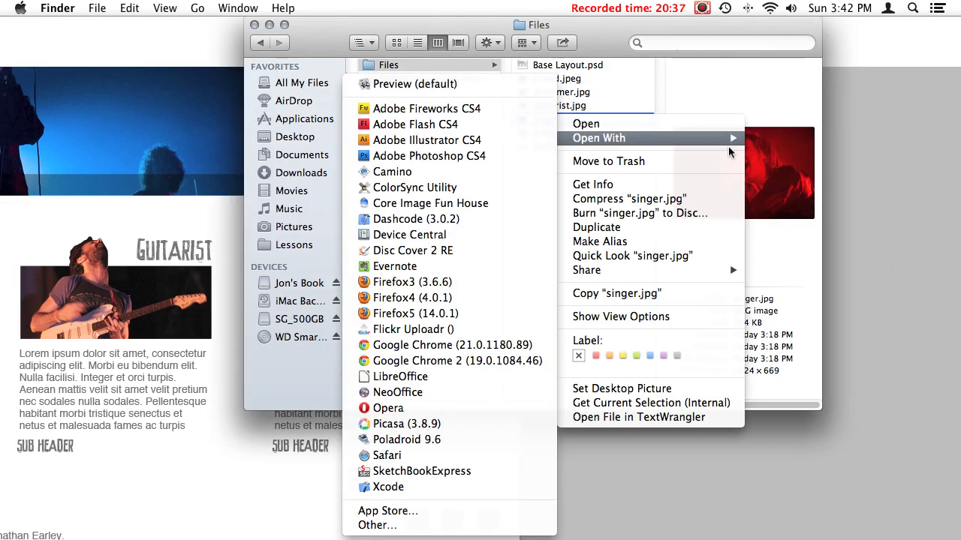
{"action": "left_click", "coordinate": [462, 160]}
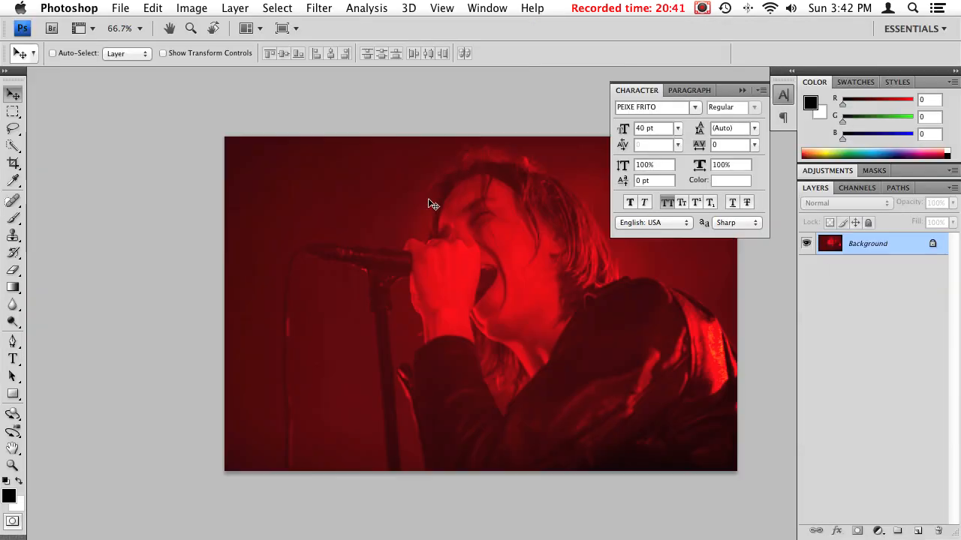
Copy the entire singer photo and paste it into the layout directly above the Image 1 copy 2 placeholder in Column 3.
{"action": "key", "text": "super+a"}
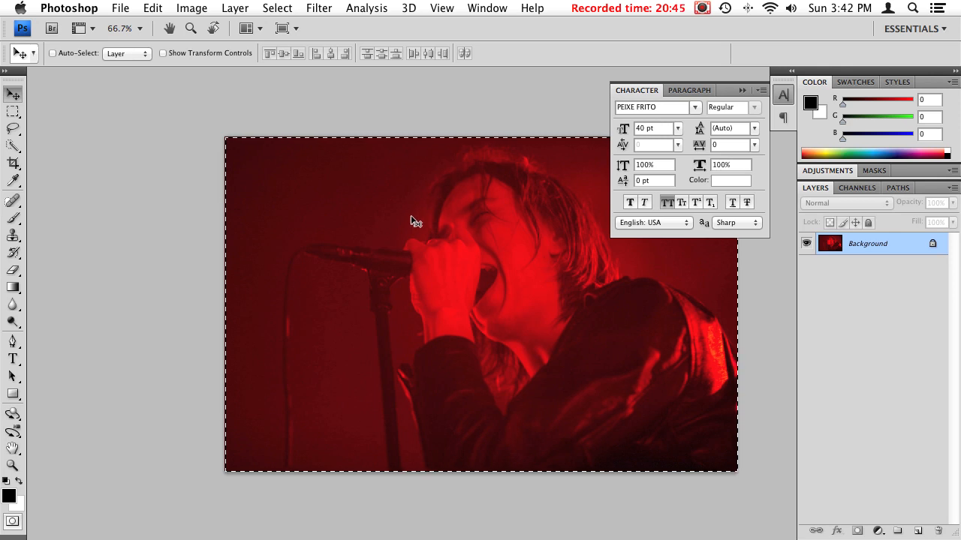
{"action": "key", "text": "super+w"}
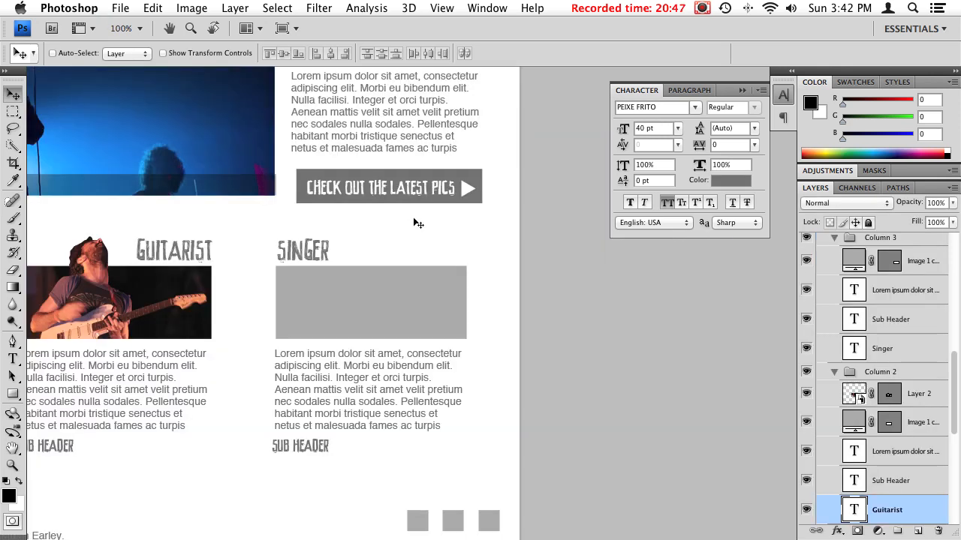
{"action": "right_click", "coordinate": [364, 299]}
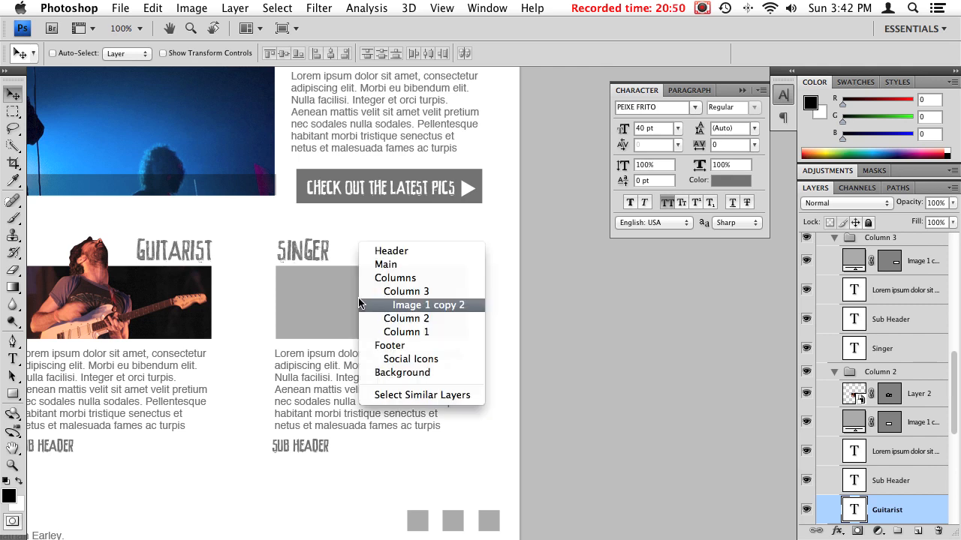
{"action": "left_click", "coordinate": [424, 306]}
{"action": "left_click_drag", "start_coordinate": [459, 314], "coordinate": [454, 286]}
{"action": "key", "text": "ctrl+v"}
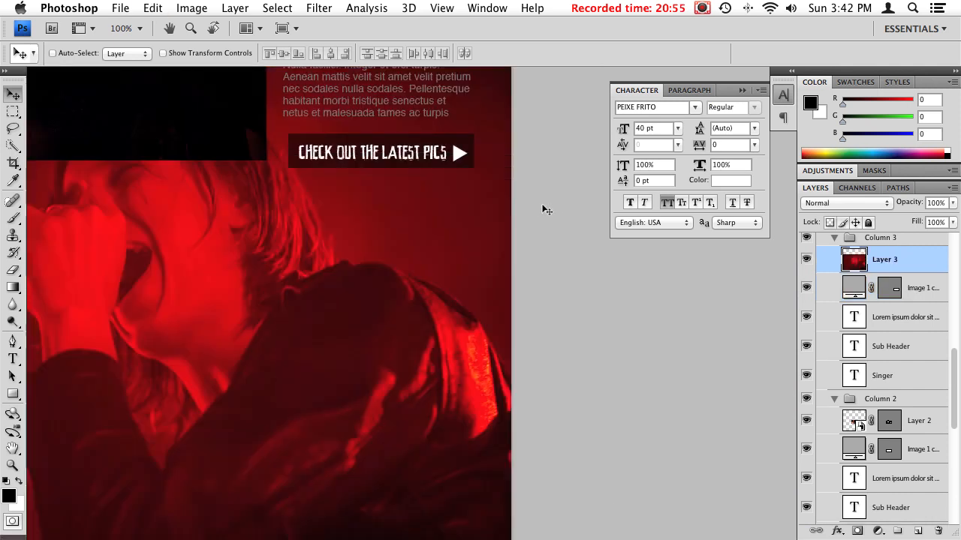
Convert the pasted singer photo layer to a smart object.
{"action": "key", "text": "super+minus"}
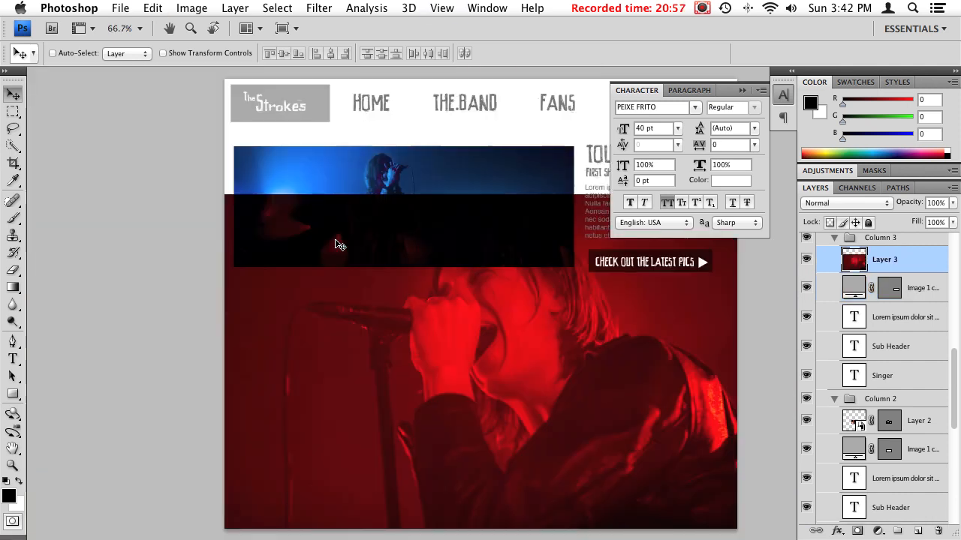
{"action": "scroll", "coordinate": [385, 285], "scroll_direction": "right", "scroll_amount": 2}
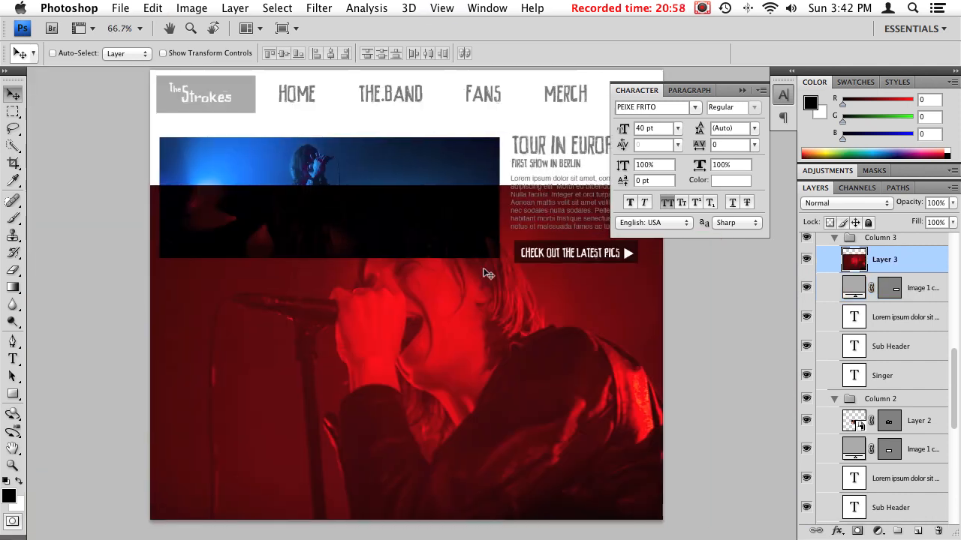
{"action": "right_click", "coordinate": [897, 261]}
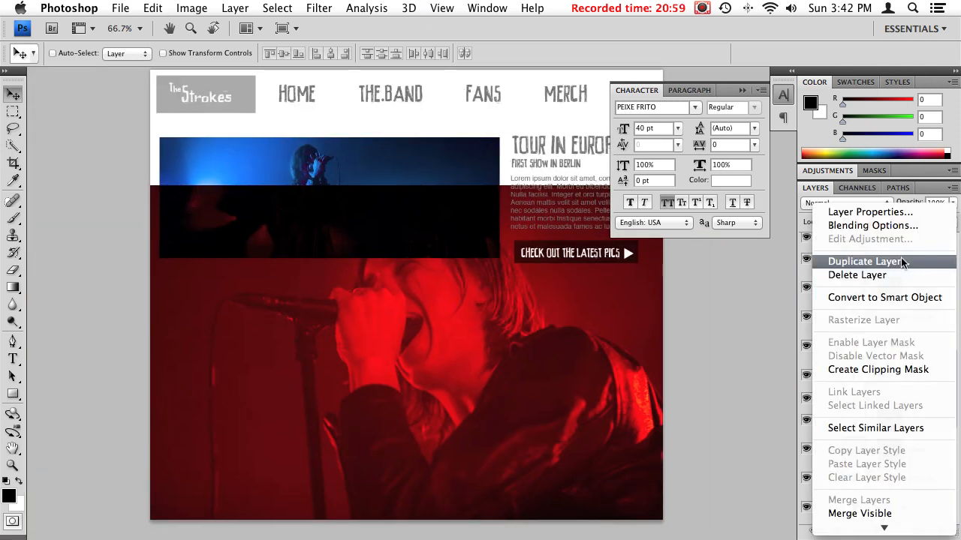
{"action": "left_click", "coordinate": [888, 298]}
Scale the singer photo proportionally to 25.7% and position it over the grey placeholder under the Singer heading.
{"action": "key", "text": "ctrl+t"}
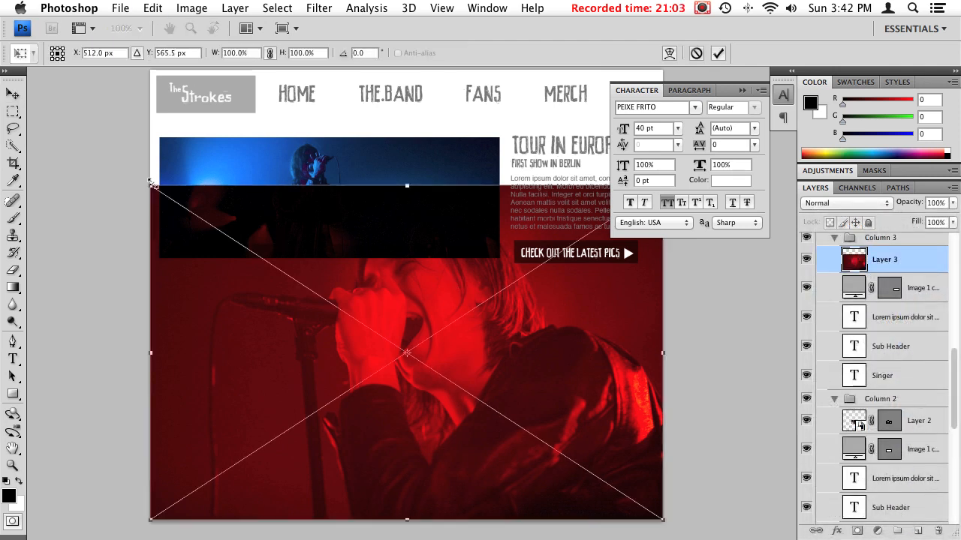
{"action": "left_click_drag", "start_coordinate": [150, 185], "coordinate": [519, 400]}
{"action": "left_click_drag", "start_coordinate": [574, 441], "coordinate": [546, 323]}
{"action": "mouse_move", "coordinate": [483, 393]}
{"action": "left_mouse_down"}
{"action": "mouse_move", "coordinate": [509, 377]}
{"action": "mouse_move", "coordinate": [499, 383]}
{"action": "left_mouse_up"}
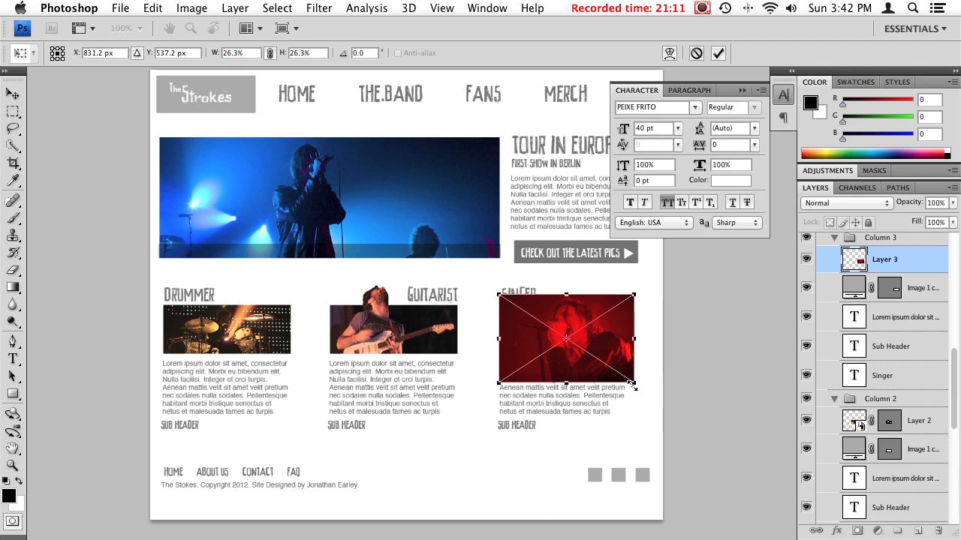
{"action": "left_click_drag", "start_coordinate": [633, 385], "coordinate": [629, 382]}
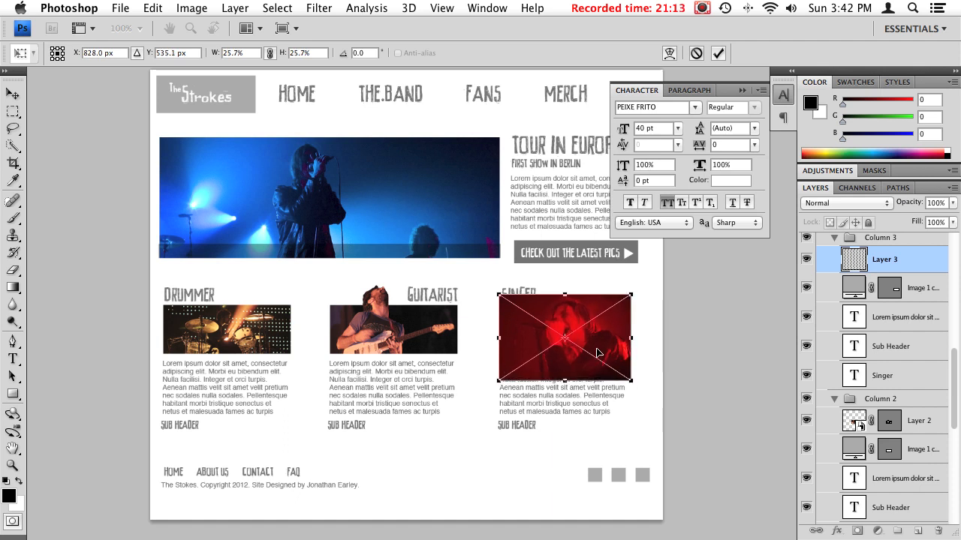
{"action": "key", "text": "Return"}
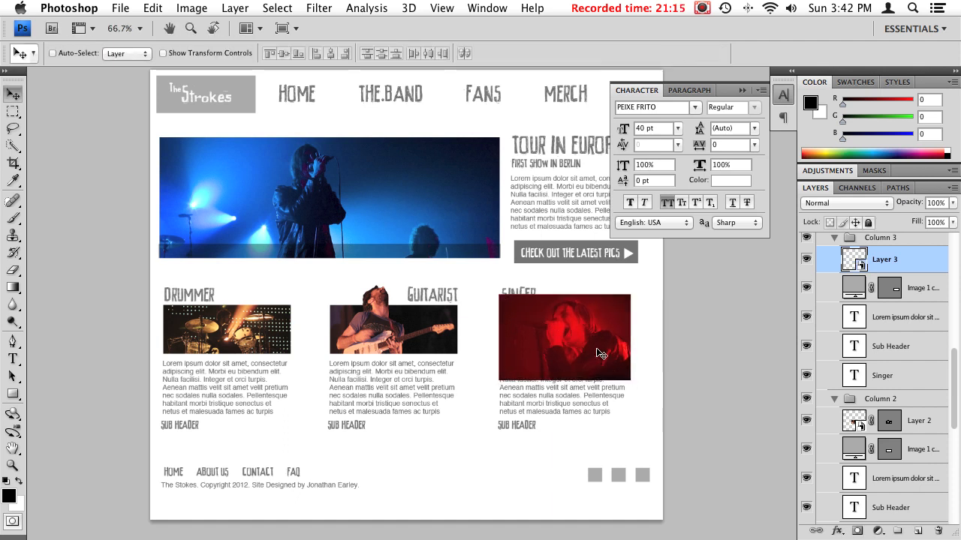
Clip the singer photo to the Column 3 placeholder and shift it slightly down so the face shows in the frame.
{"action": "left_click", "coordinate": [890, 272], "text": "alt"}
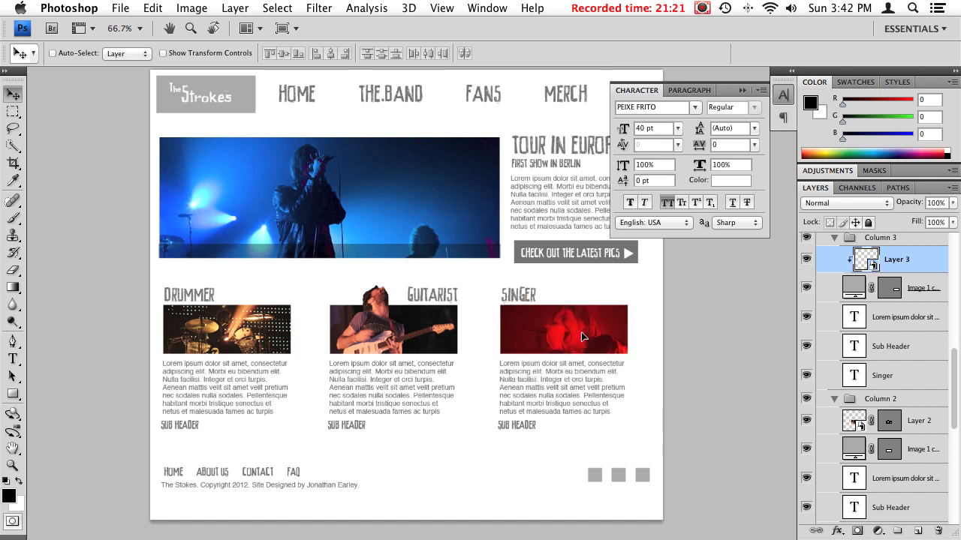
{"action": "left_click_drag", "start_coordinate": [578, 331], "coordinate": [579, 335]}
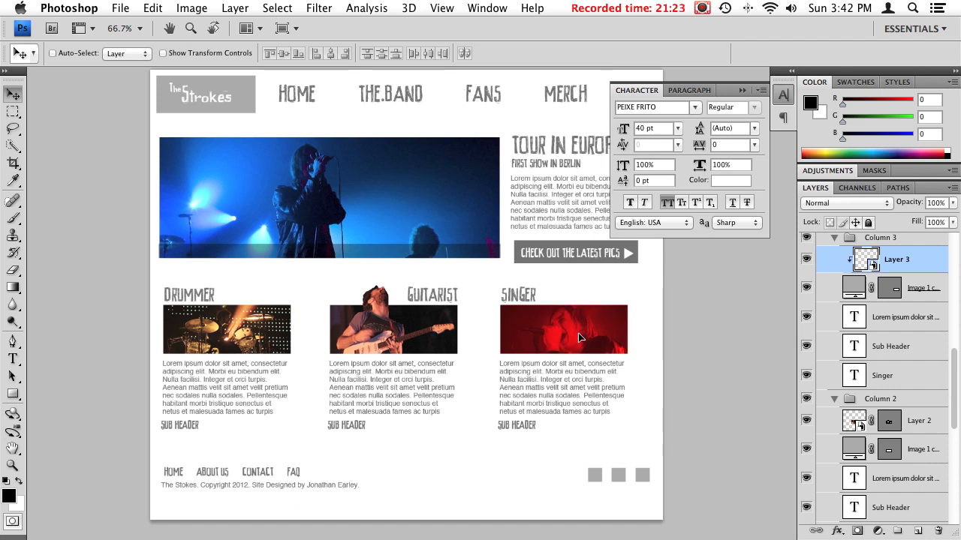
{"action": "left_click_drag", "start_coordinate": [578, 210], "coordinate": [493, 244]}
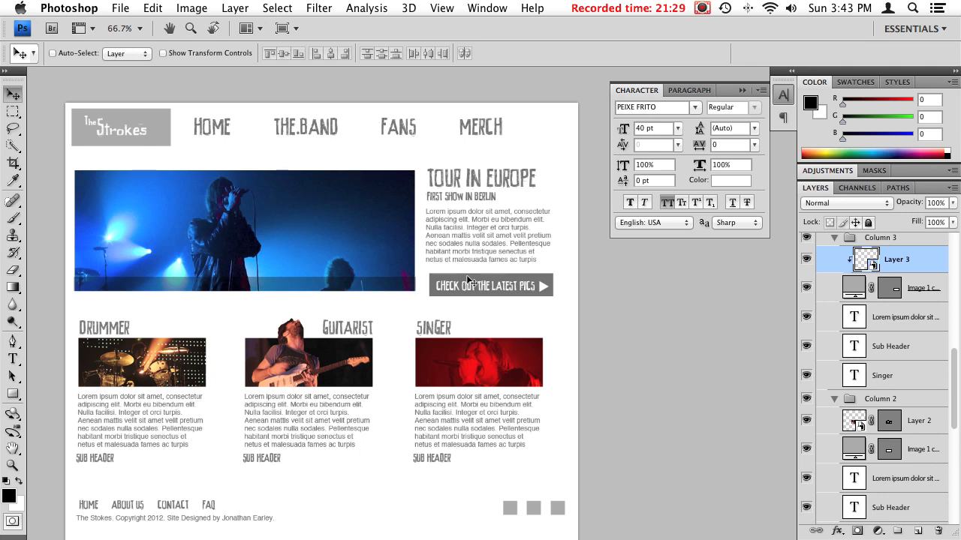
{"action": "left_click_drag", "start_coordinate": [390, 352], "coordinate": [449, 266]}
{"action": "scroll", "coordinate": [442, 264], "scroll_direction": "up", "scroll_amount": 3}
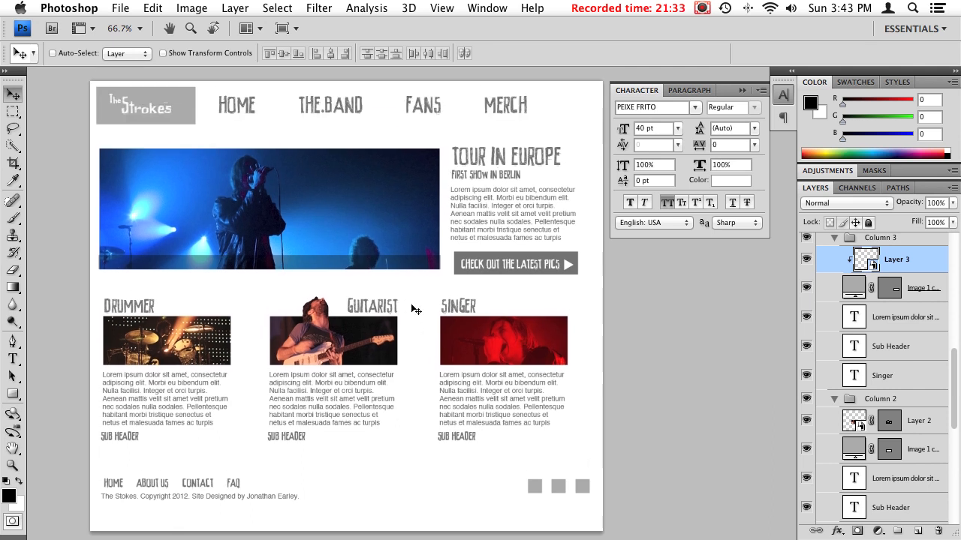
Switch to Finder and open crowd.jpeg from the Files folder in Photoshop.
{"action": "key", "text": "super+Tab"}
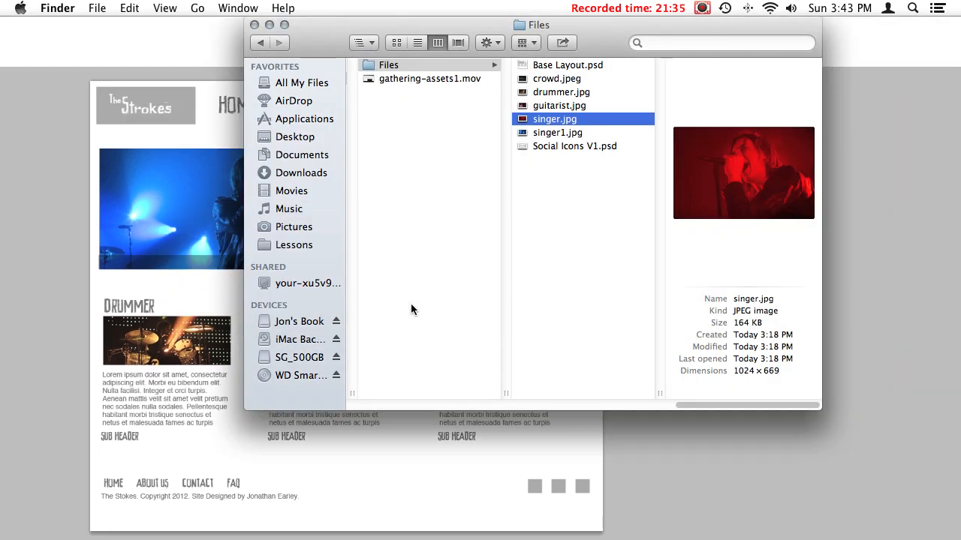
{"action": "left_click", "coordinate": [567, 106]}
{"action": "left_click", "coordinate": [567, 80]}
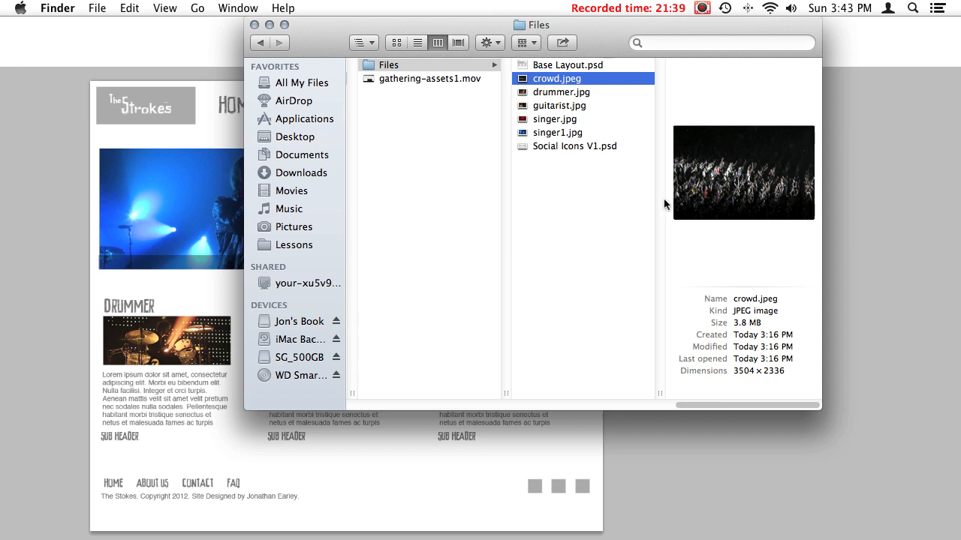
{"action": "right_click", "coordinate": [552, 82]}
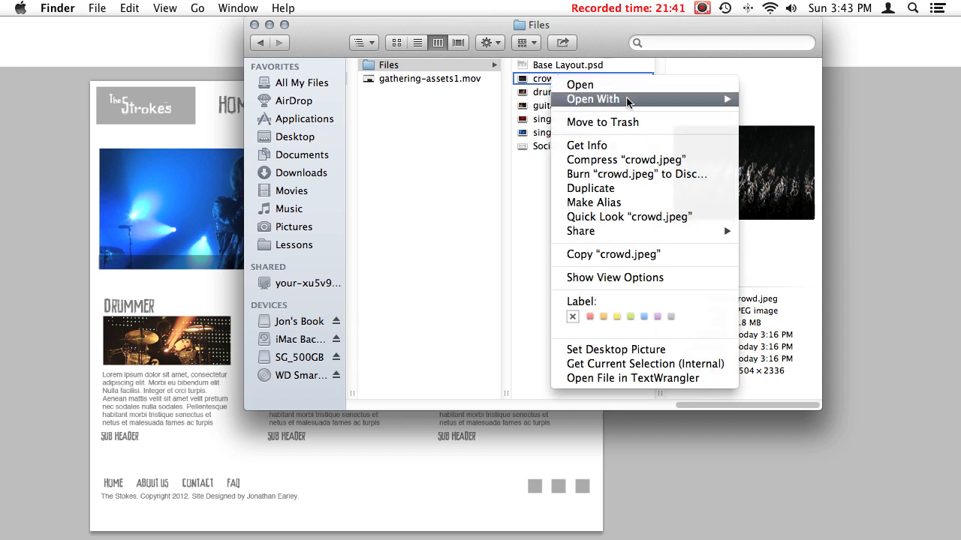
{"action": "mouse_move", "coordinate": [629, 101]}
{"action": "left_click", "coordinate": [825, 171]}
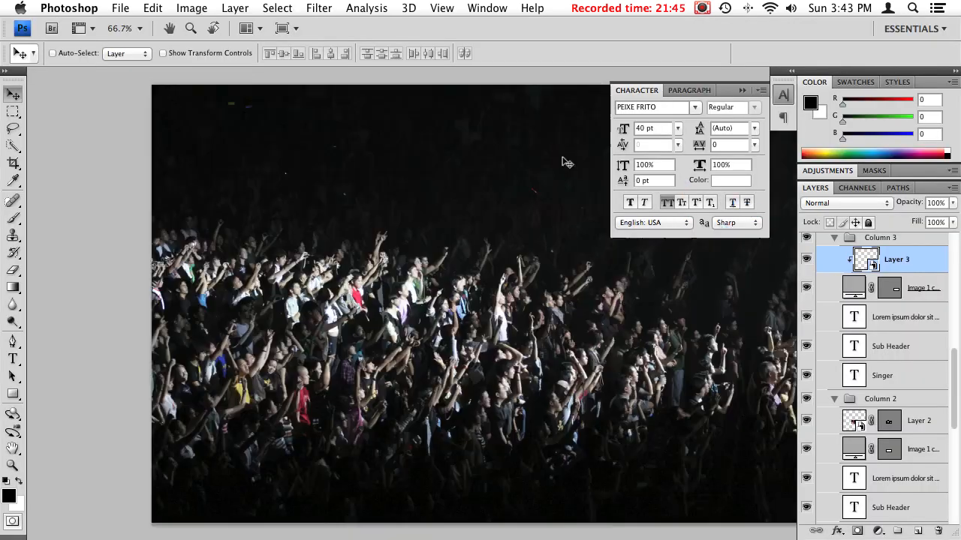
Copy the entire crowd photo and paste it into the layout directly above the Background layer.
{"action": "key", "text": "super+a"}
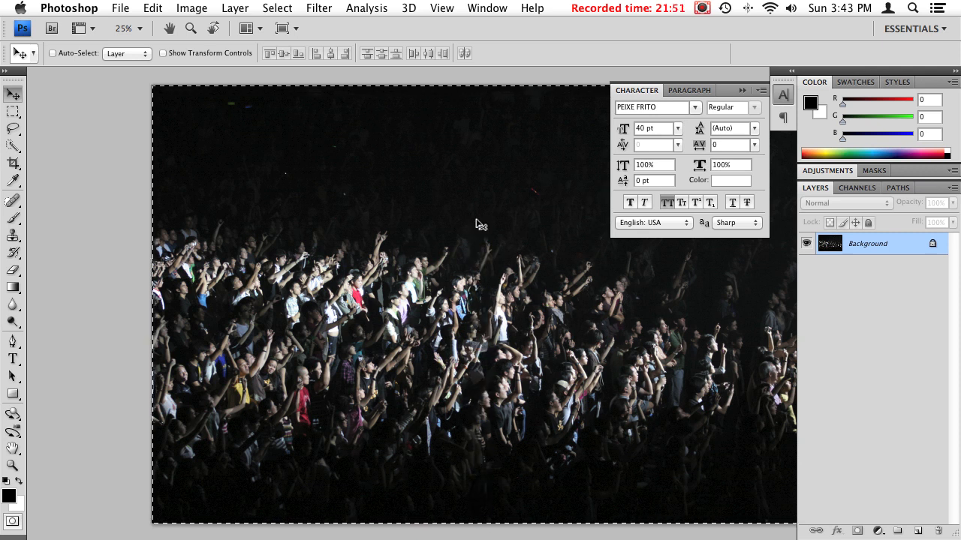
{"action": "key", "text": "super+w"}
{"action": "left_click_drag", "start_coordinate": [374, 320], "coordinate": [432, 190]}
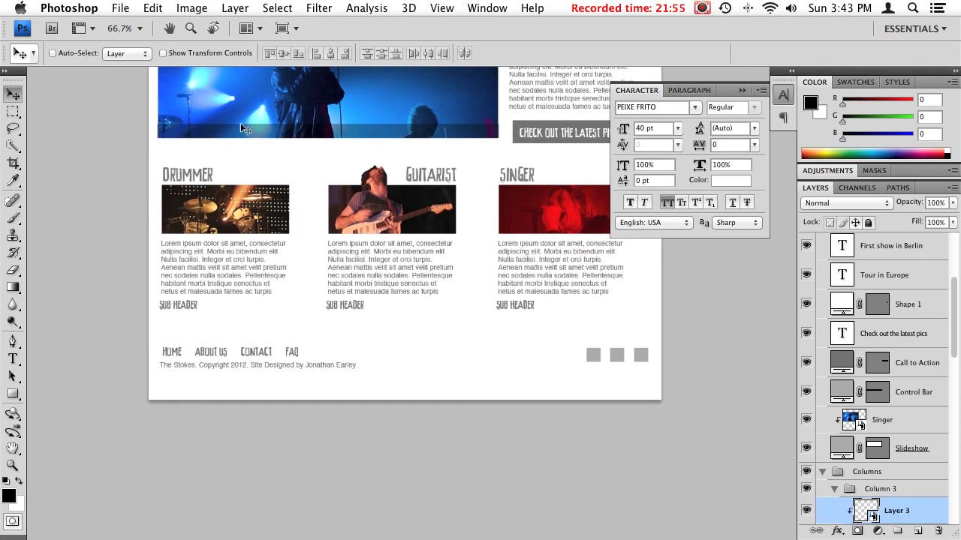
{"action": "left_click_drag", "start_coordinate": [284, 237], "coordinate": [309, 159]}
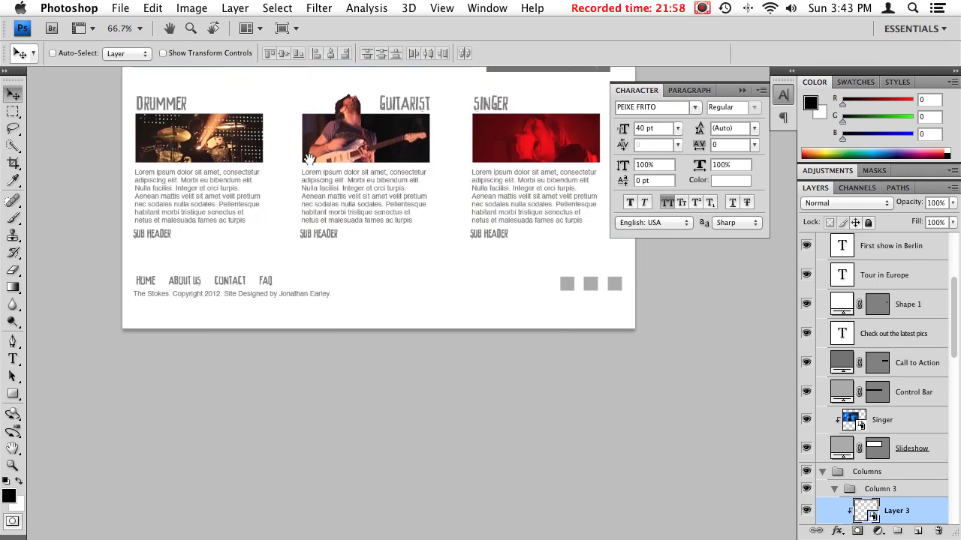
{"action": "right_click", "coordinate": [391, 279]}
{"action": "left_click", "coordinate": [435, 286]}
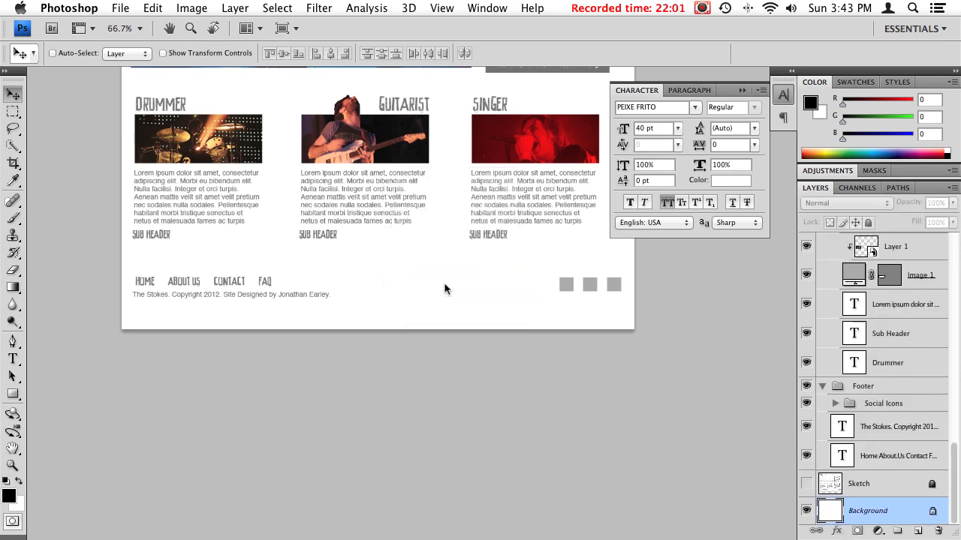
{"action": "key", "text": "super+v"}
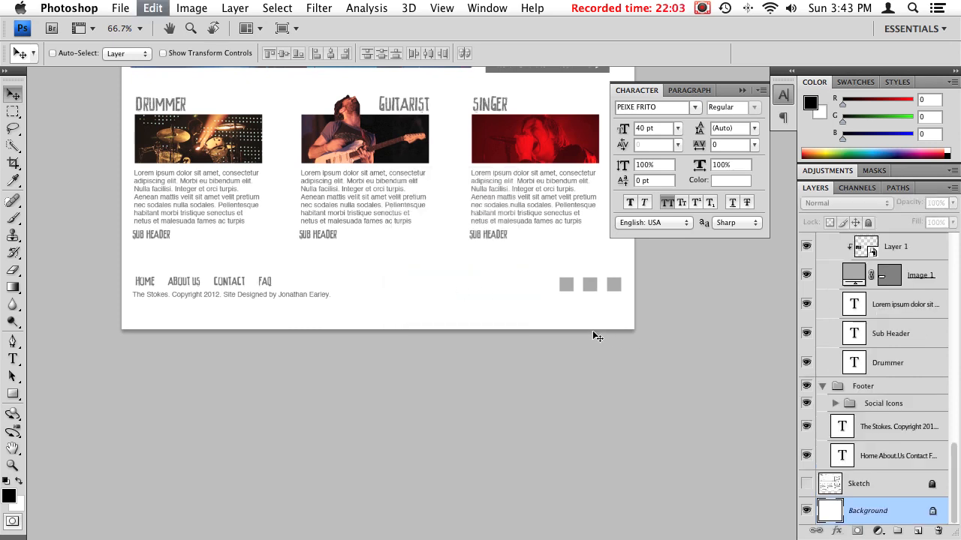
Convert the pasted crowd photo layer to a smart object.
{"action": "left_click_drag", "start_coordinate": [397, 251], "coordinate": [406, 208]}
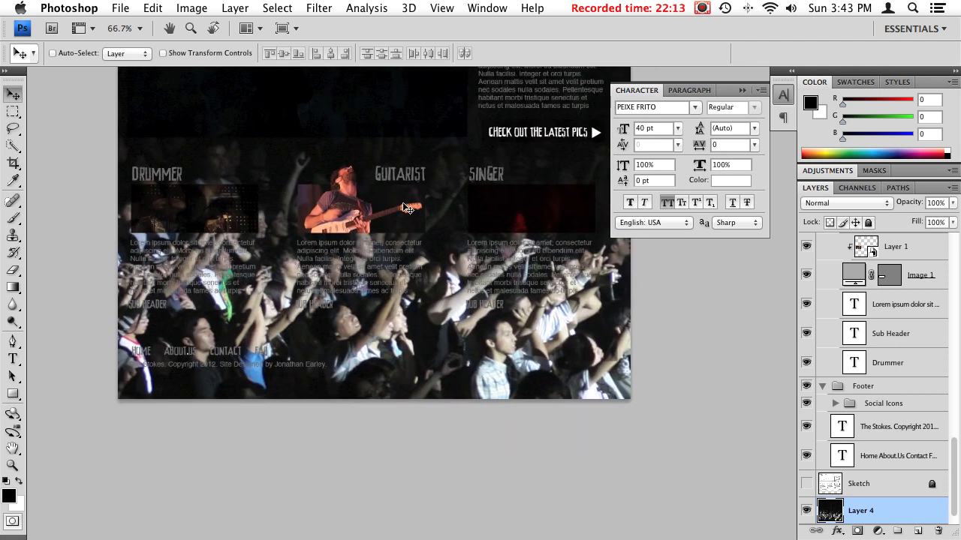
{"action": "right_click", "coordinate": [871, 517]}
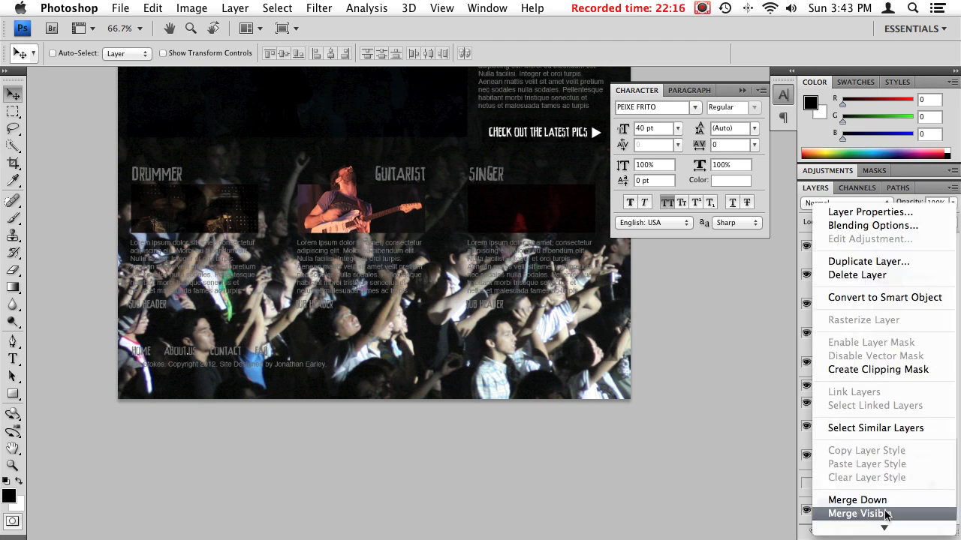
{"action": "left_click", "coordinate": [886, 298]}
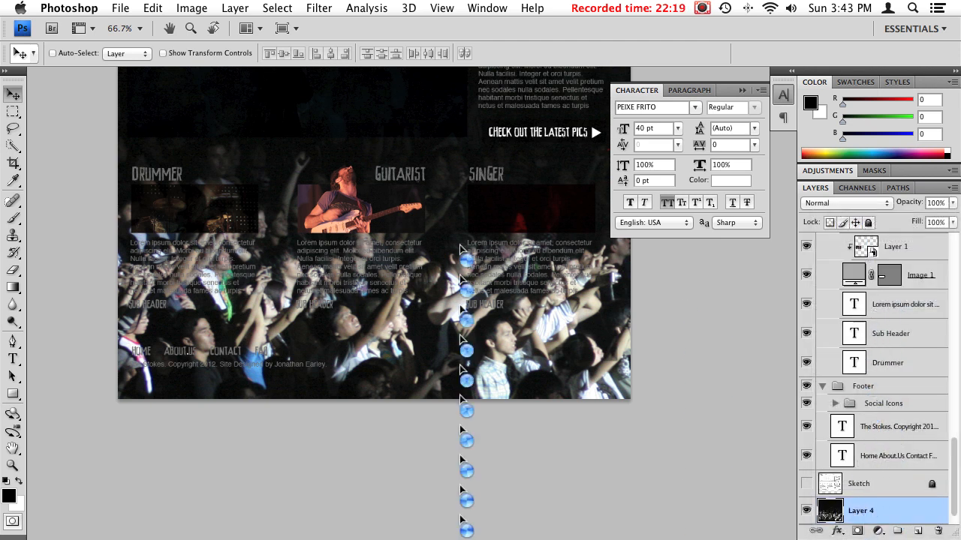
Scale the crowd photo to 29.7% and position it across the page's full width, down to the page's lower edge.
{"action": "key", "text": "ctrl+minus"}
{"action": "key", "text": "ctrl+t"}
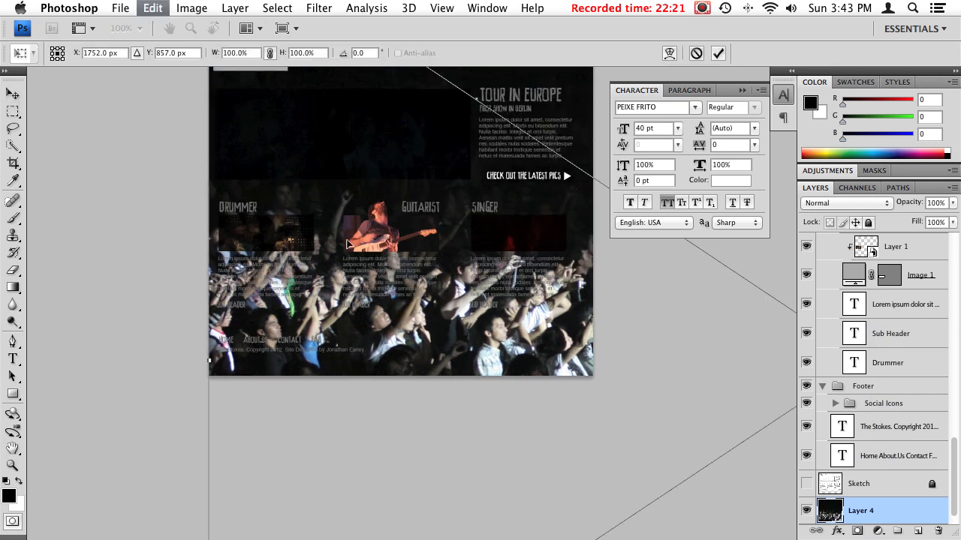
{"action": "left_click_drag", "start_coordinate": [442, 375], "coordinate": [292, 383]}
{"action": "key", "text": "ctrl+minus"}
{"action": "left_click_drag", "start_coordinate": [574, 377], "coordinate": [629, 426]}
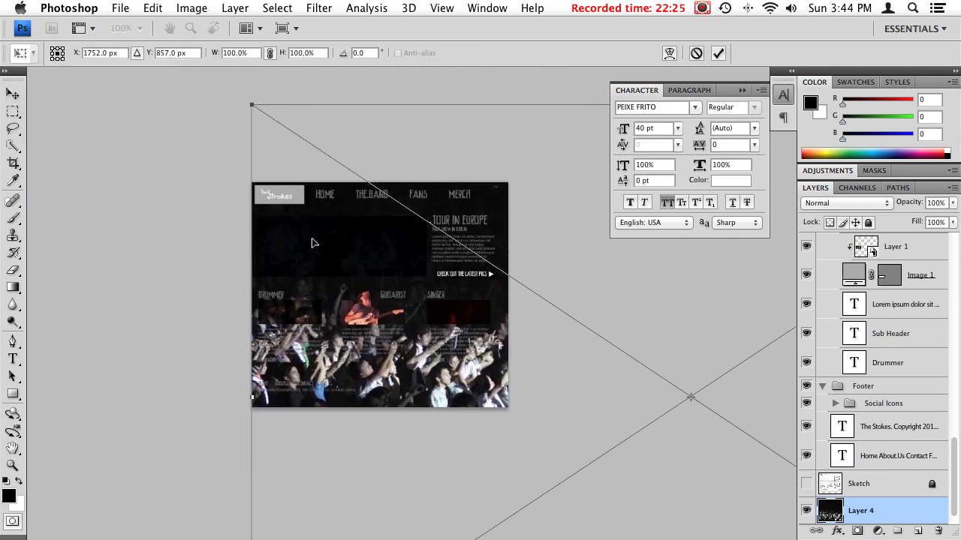
{"action": "left_click_drag", "start_coordinate": [252, 105], "coordinate": [265, 271]}
{"action": "left_click_drag", "start_coordinate": [216, 223], "coordinate": [382, 333]}
{"action": "left_click_drag", "start_coordinate": [302, 330], "coordinate": [217, 207]}
{"action": "left_click_drag", "start_coordinate": [425, 246], "coordinate": [307, 198]}
{"action": "left_click_drag", "start_coordinate": [425, 323], "coordinate": [425, 322]}
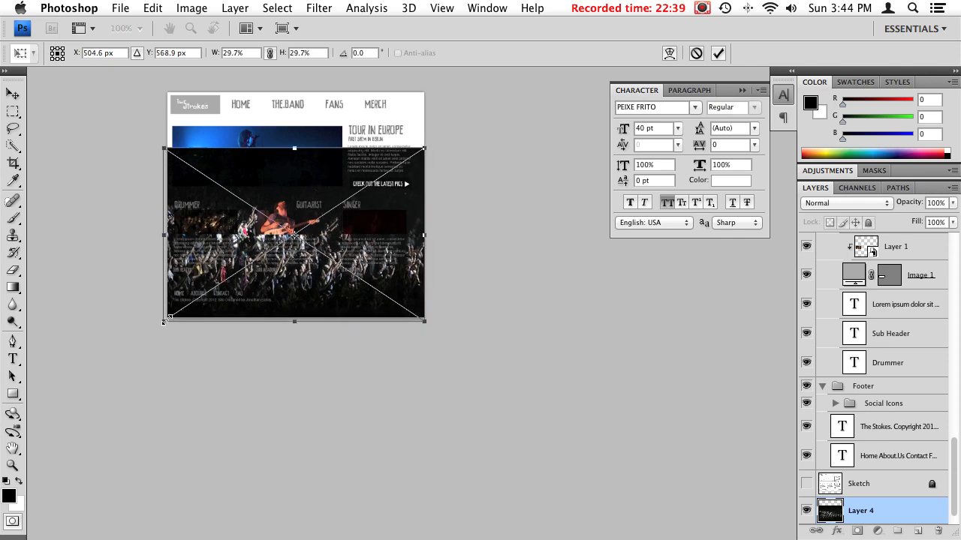
{"action": "key", "text": "Return"}
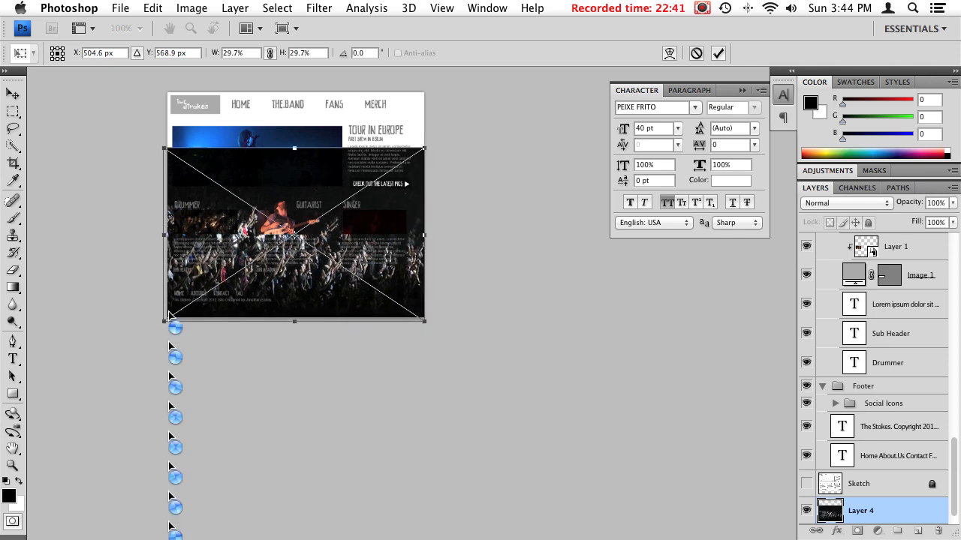
Set the foreground color to black (000000) and fill the locked Background layer with it.
{"action": "key", "text": "super+equal"}
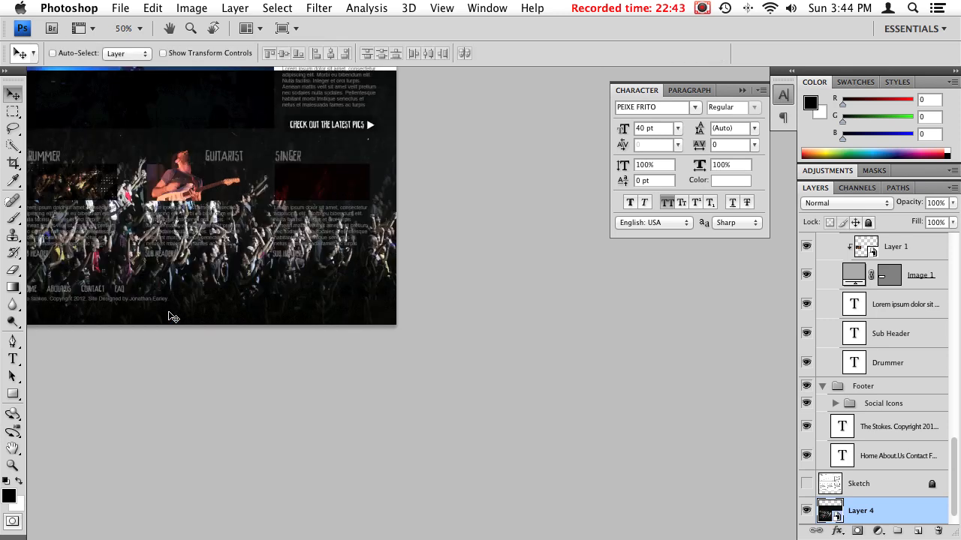
{"action": "key", "text": "super+equal"}
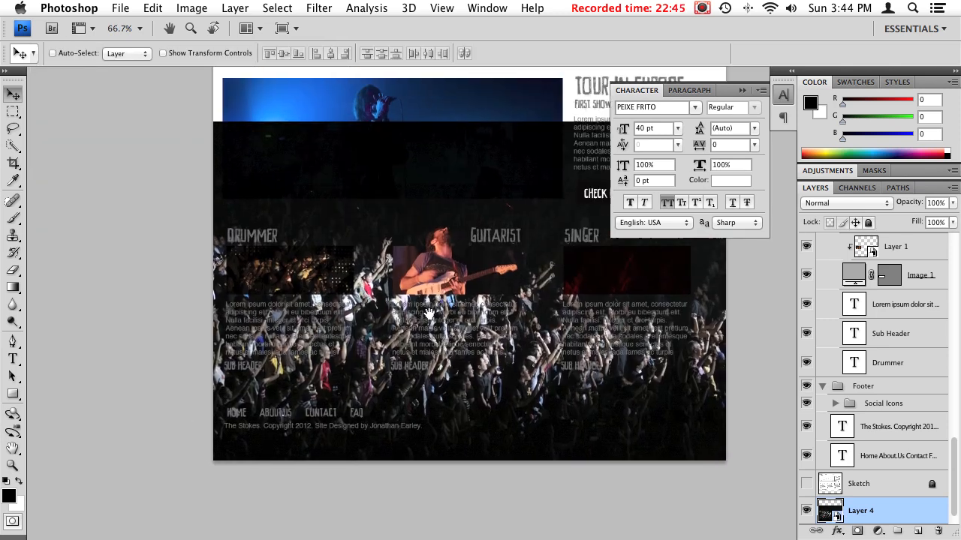
{"action": "left_click_drag", "start_coordinate": [394, 288], "coordinate": [372, 259]}
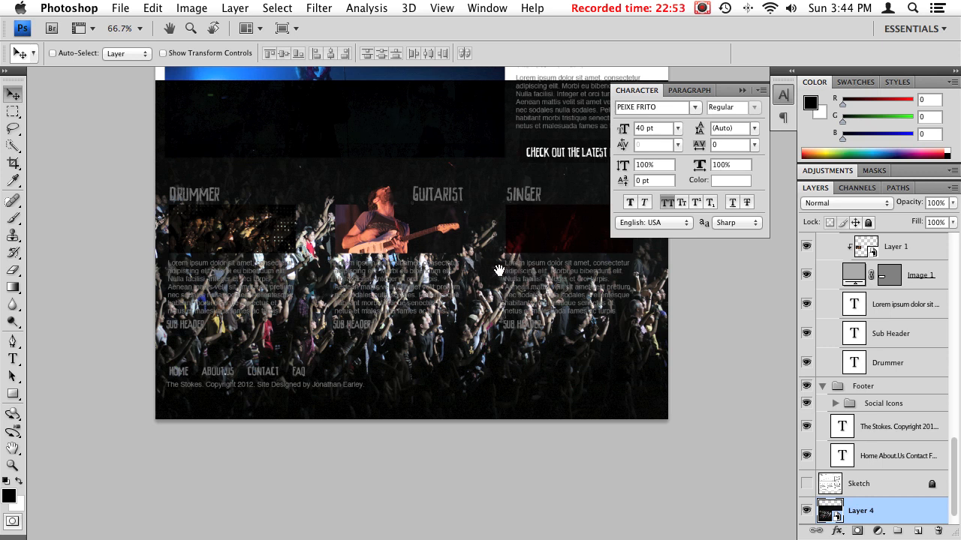
{"action": "scroll", "coordinate": [499, 270], "scroll_direction": "down", "scroll_amount": 2}
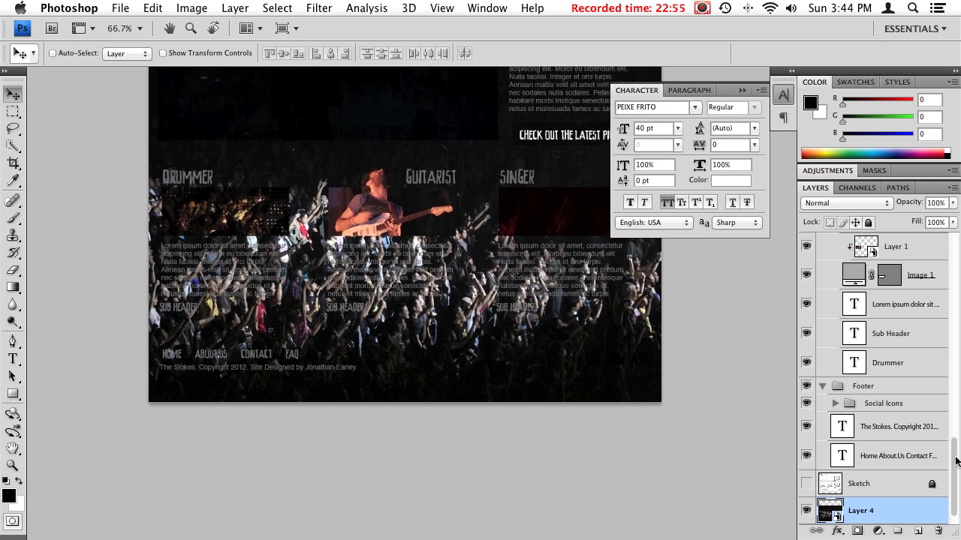
{"action": "scroll", "coordinate": [955, 461], "scroll_direction": "down", "scroll_amount": 2}
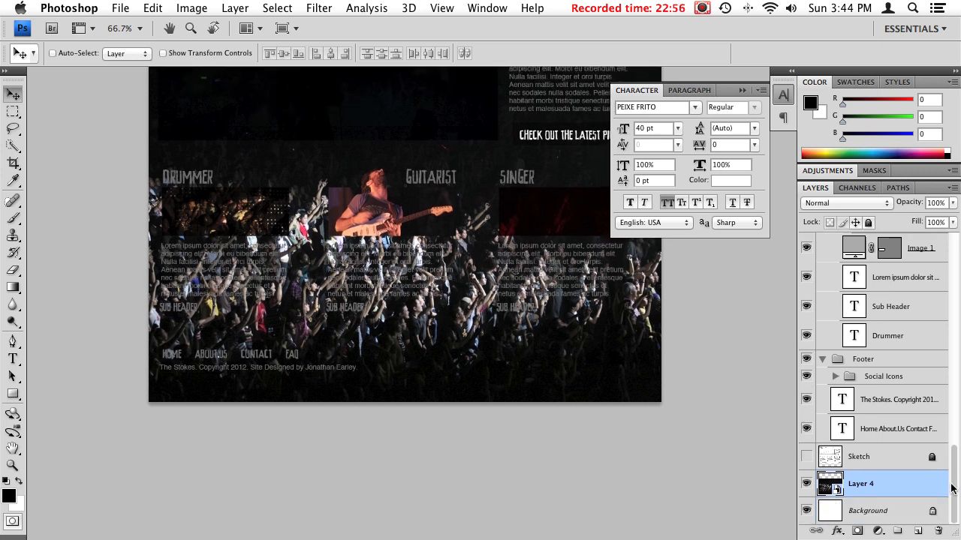
{"action": "left_click", "coordinate": [862, 518]}
{"action": "scroll", "coordinate": [524, 295], "scroll_direction": "up", "scroll_amount": 5}
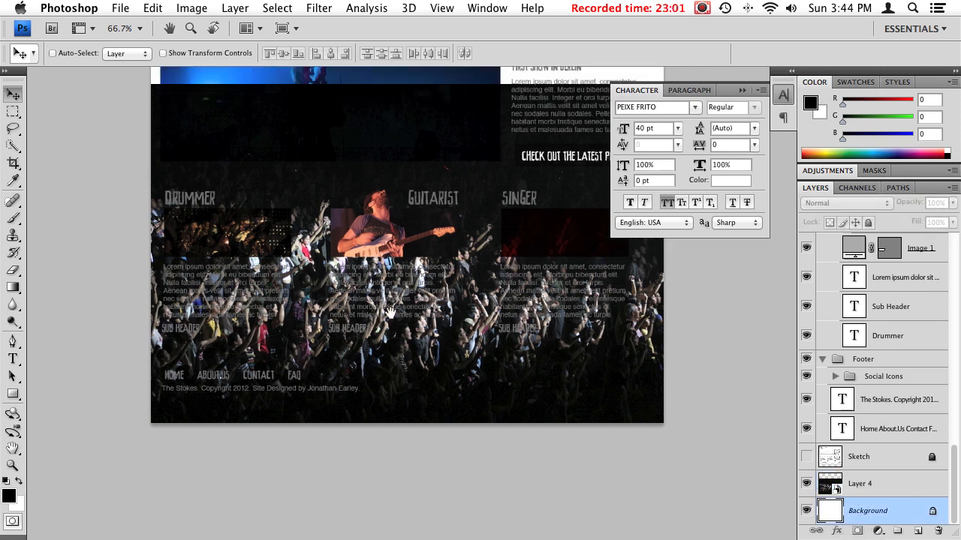
{"action": "scroll", "coordinate": [596, 433], "scroll_direction": "right", "scroll_amount": 3}
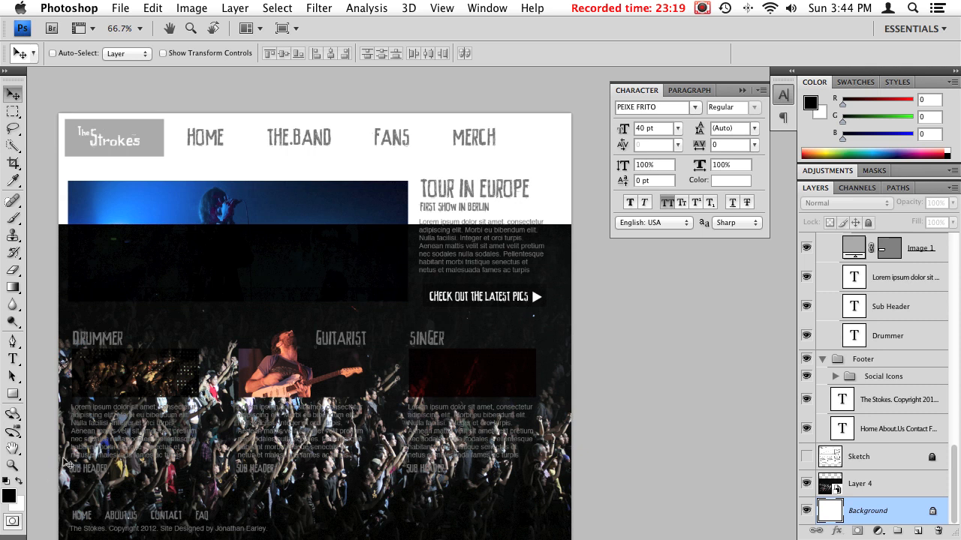
{"action": "left_click", "coordinate": [9, 495]}
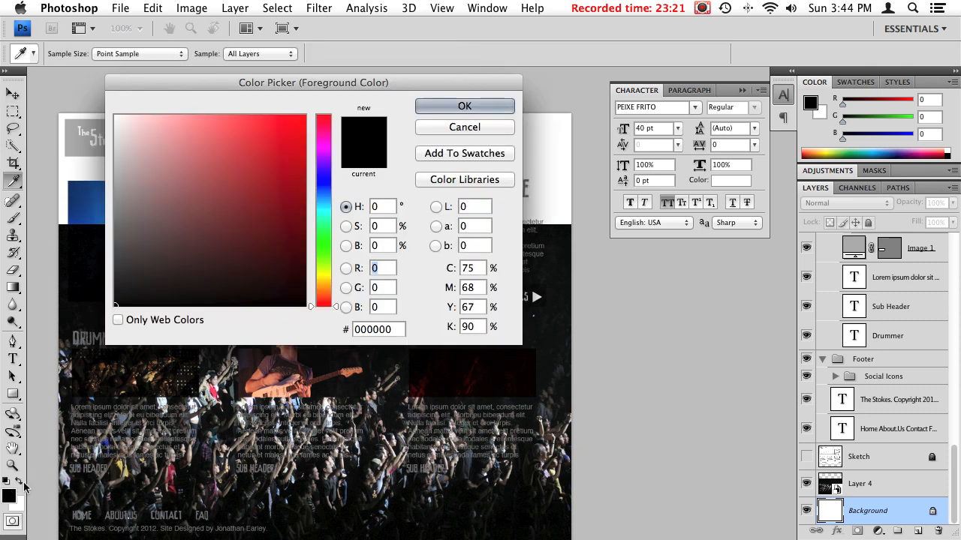
{"action": "left_click_drag", "start_coordinate": [246, 222], "coordinate": [323, 340]}
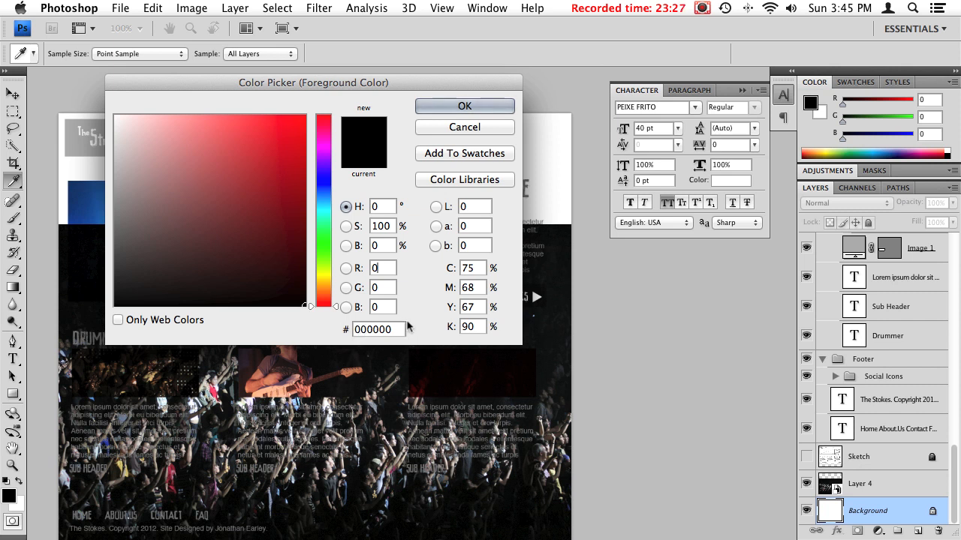
{"action": "left_click", "coordinate": [479, 105]}
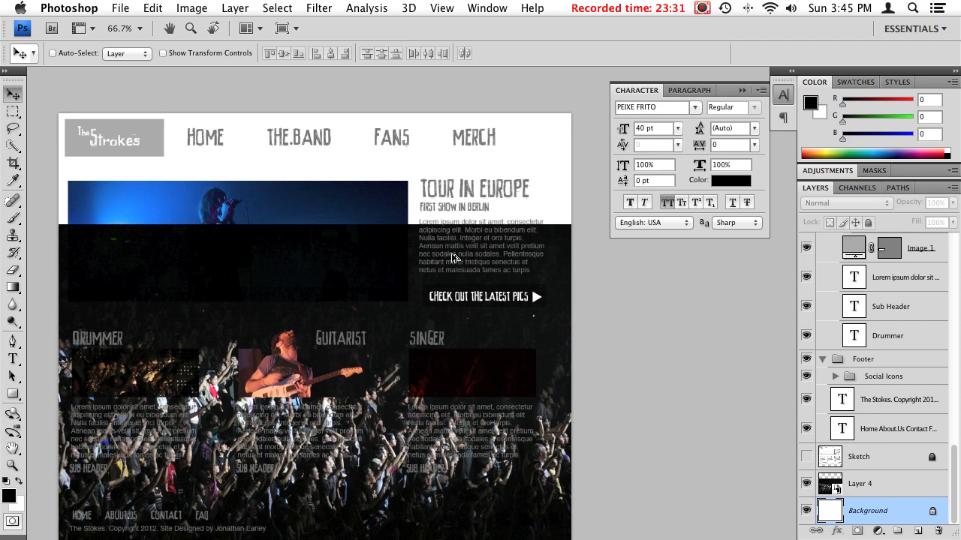
{"action": "key", "text": "alt+BackSpace"}
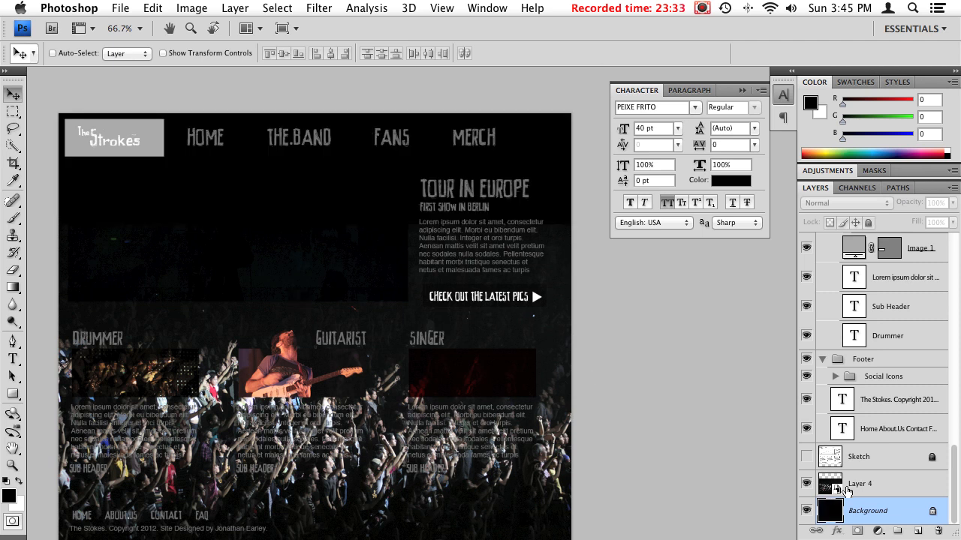
Add a black (000000) solid color fill layer named Background directly above the locked Background layer.
{"action": "left_click_drag", "start_coordinate": [342, 374], "coordinate": [364, 334]}
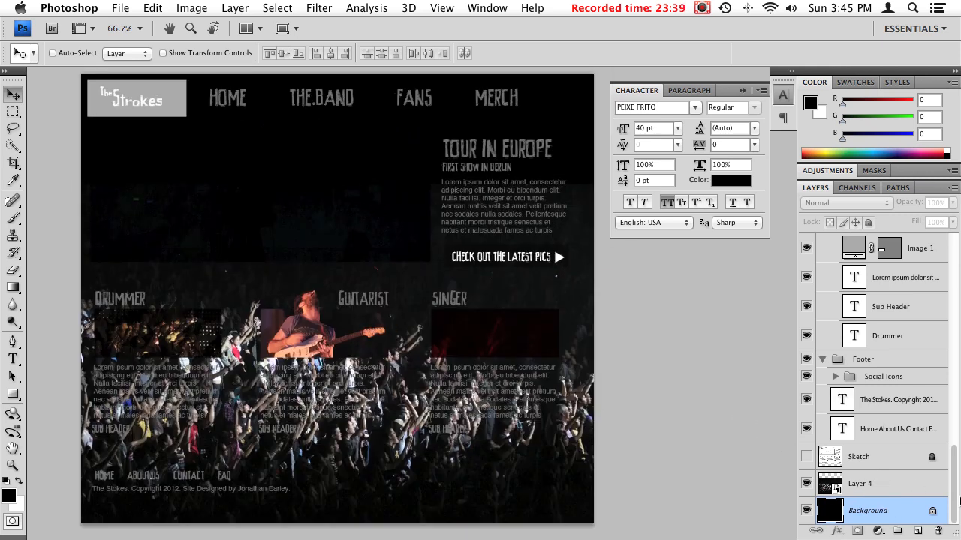
{"action": "left_click", "coordinate": [236, 9]}
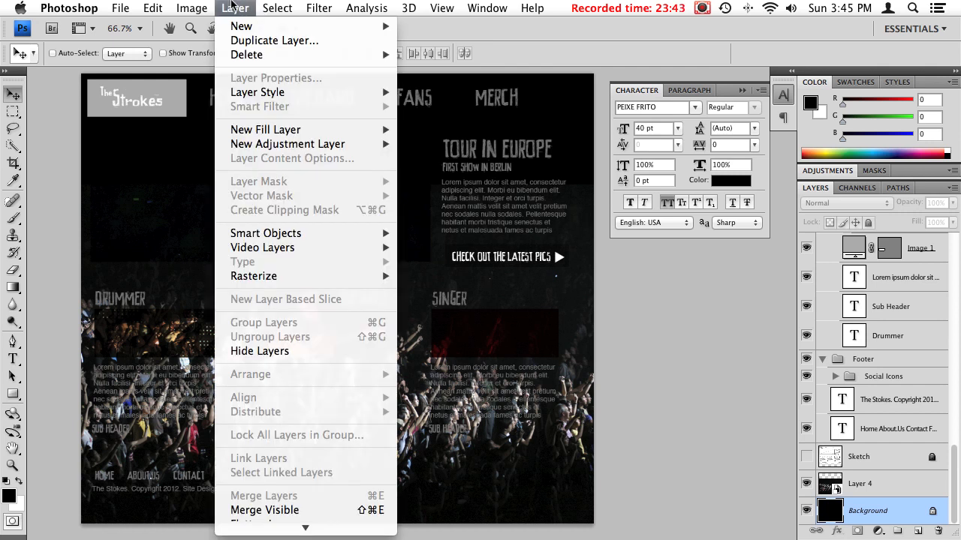
{"action": "mouse_move", "coordinate": [276, 130]}
{"action": "left_click", "coordinate": [463, 133]}
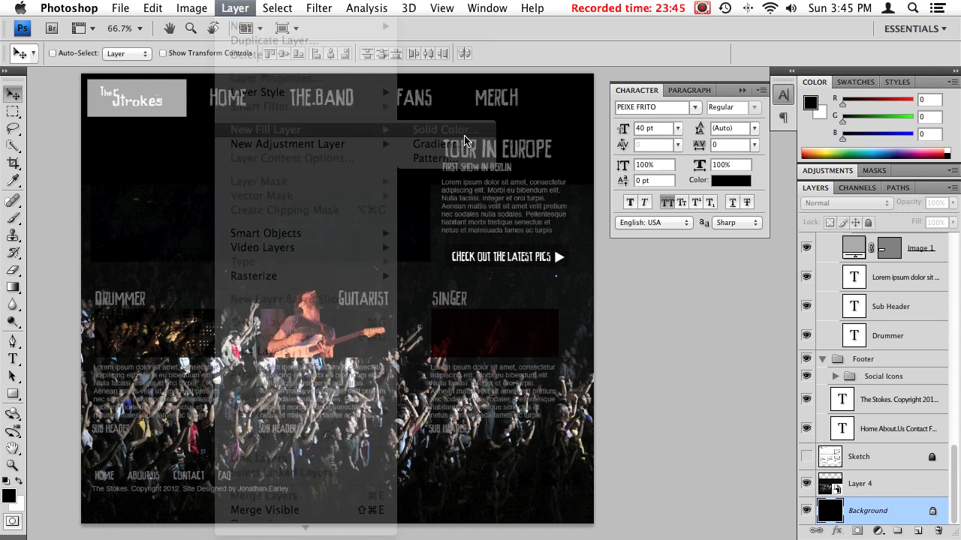
{"action": "type", "text": "Background"}
{"action": "key", "text": "Return"}
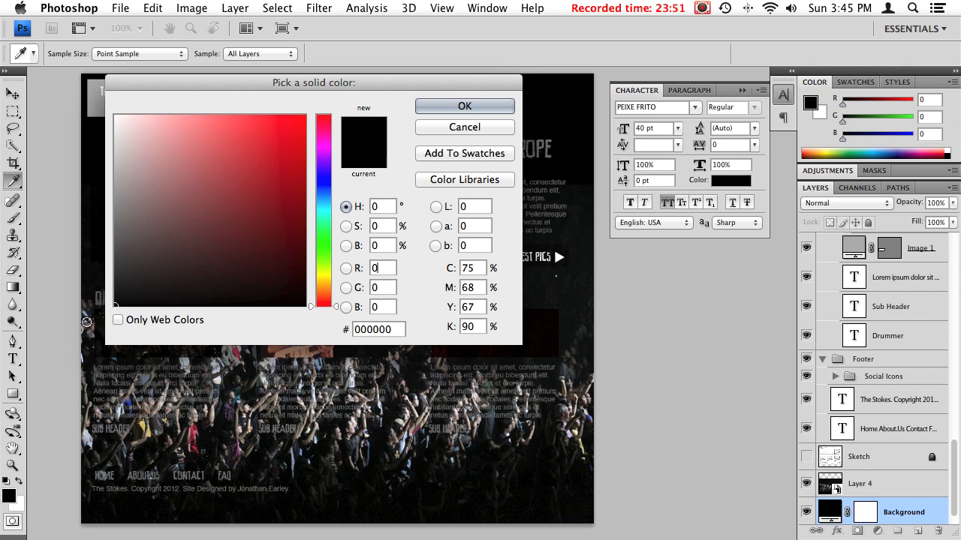
{"action": "left_click", "coordinate": [473, 109]}
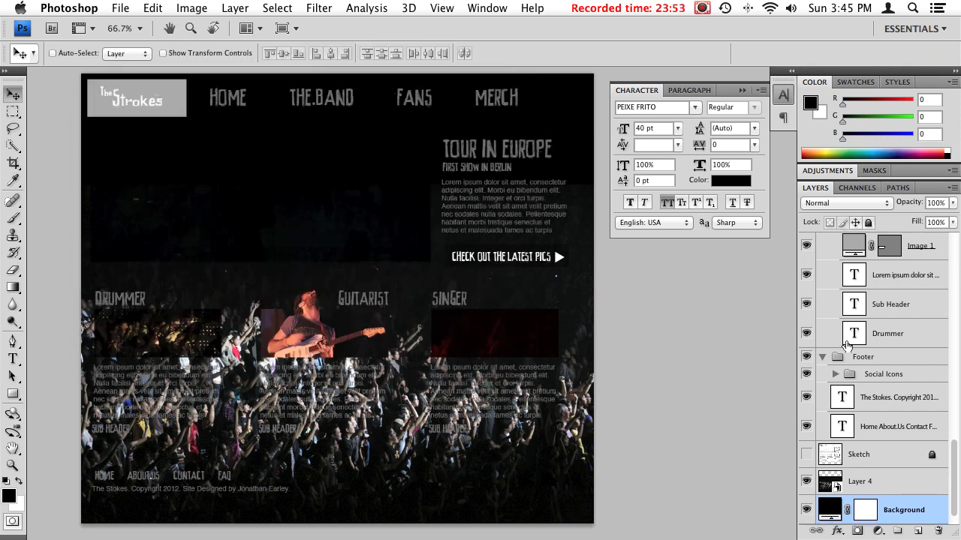
Delete the layer mask of the Background fill layer and review its fill color without changing it.
{"action": "scroll", "coordinate": [957, 484], "scroll_direction": "down", "scroll_amount": 1}
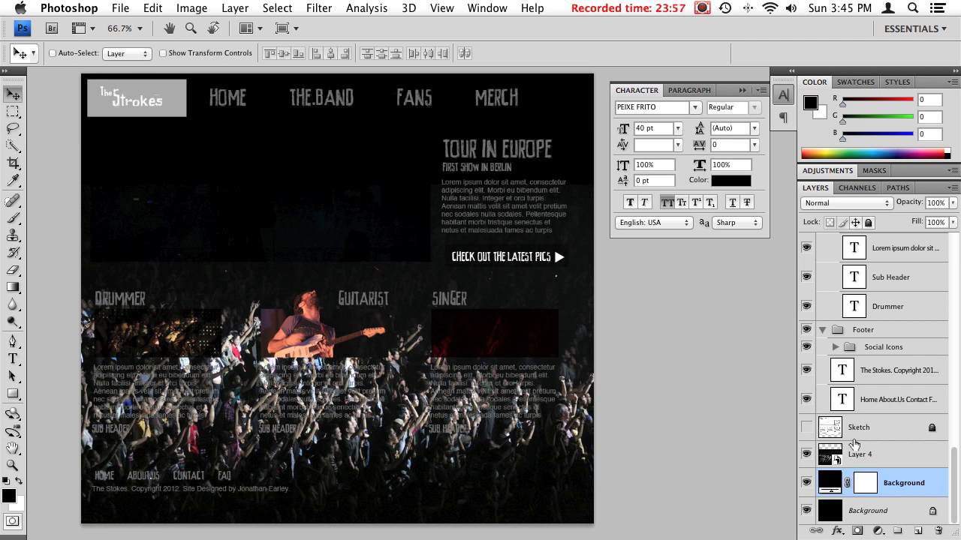
{"action": "right_click", "coordinate": [860, 486]}
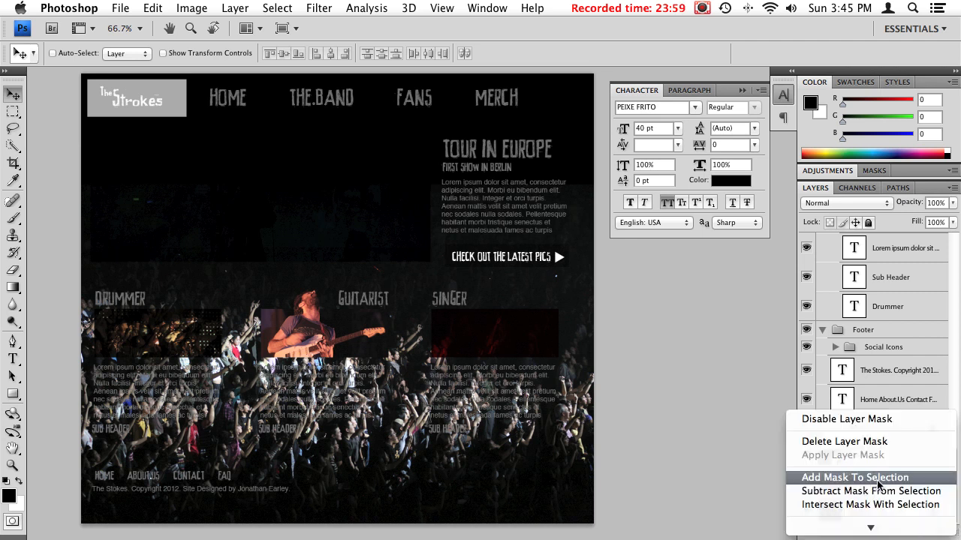
{"action": "mouse_move", "coordinate": [830, 538]}
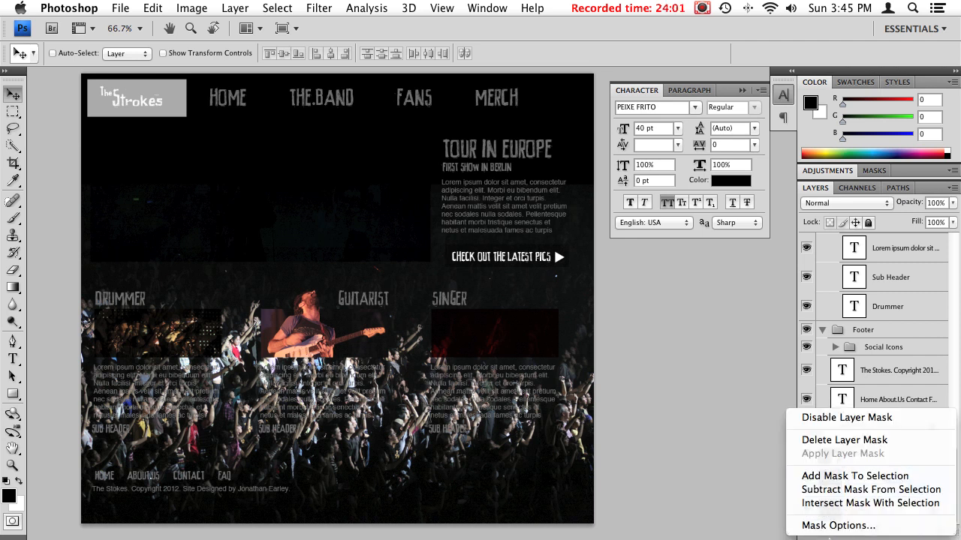
{"action": "left_click", "coordinate": [855, 442]}
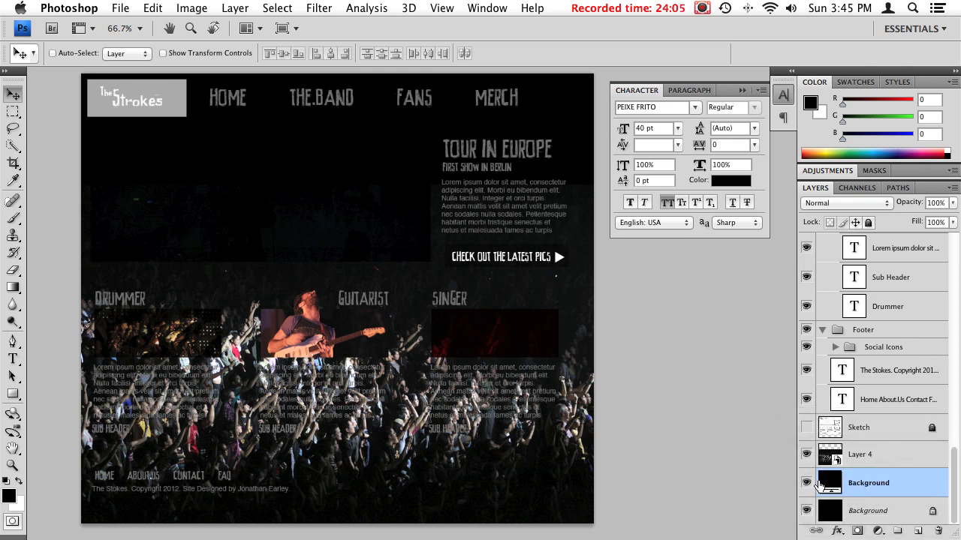
{"action": "double_click", "coordinate": [829, 484]}
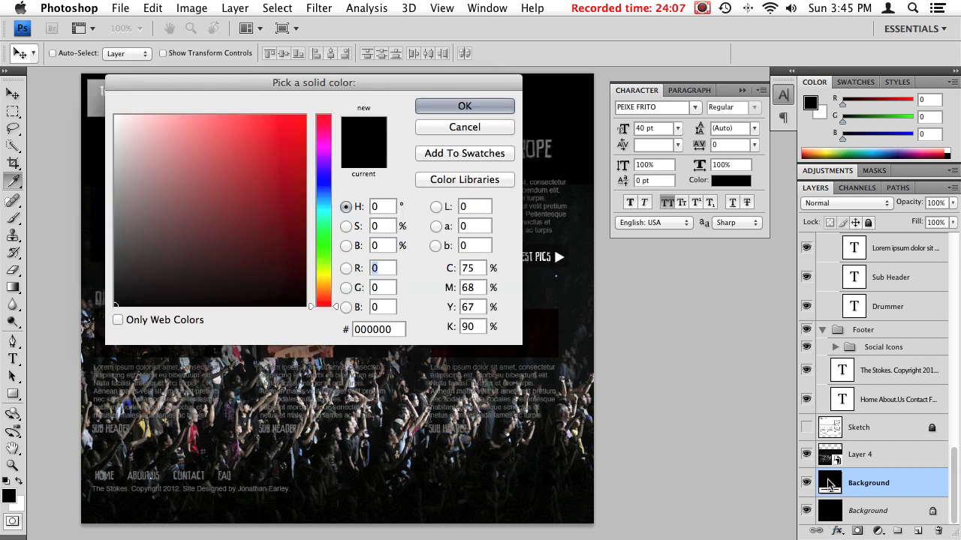
{"action": "left_click", "coordinate": [493, 127]}
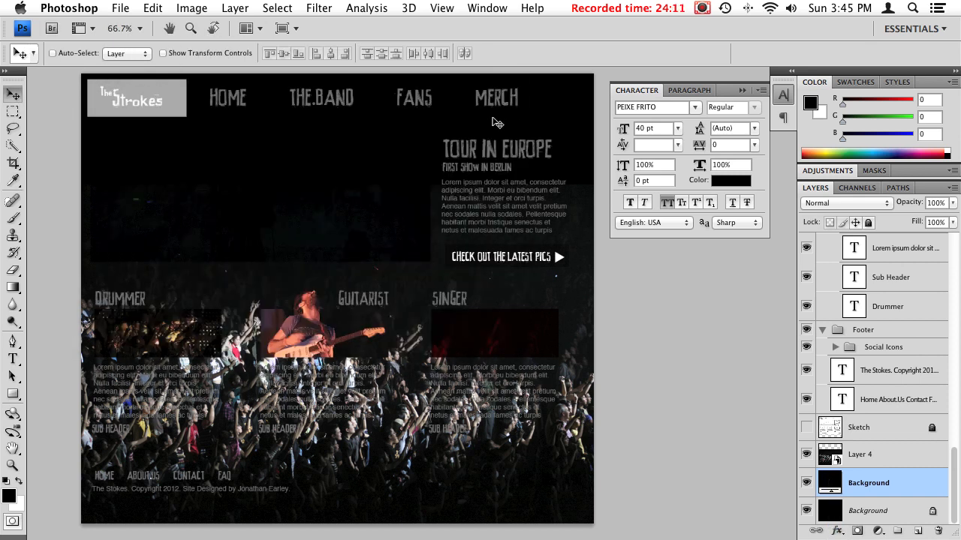
Rename the crowd photo layer to Crowd and reduce its opacity to 33%.
{"action": "left_click_drag", "start_coordinate": [501, 255], "coordinate": [498, 310]}
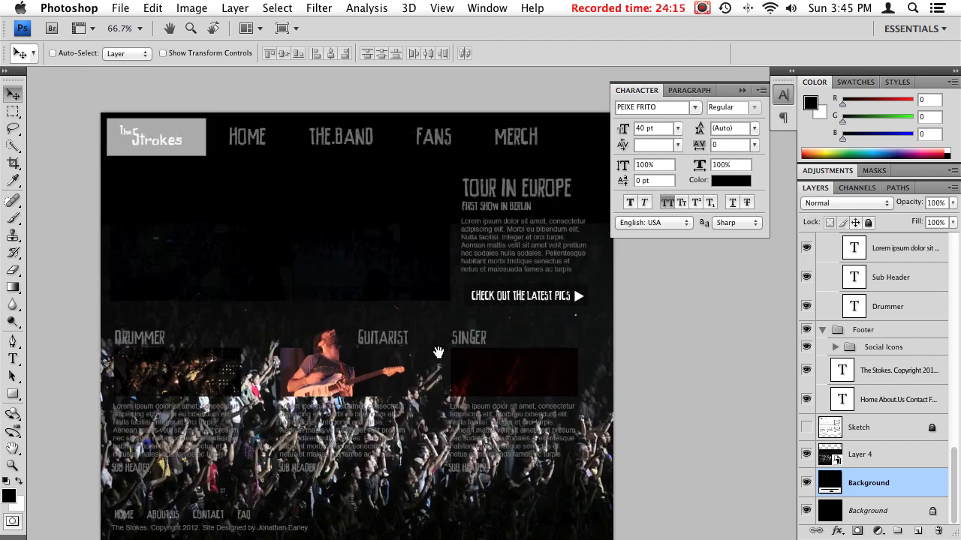
{"action": "left_click_drag", "start_coordinate": [438, 350], "coordinate": [438, 218]}
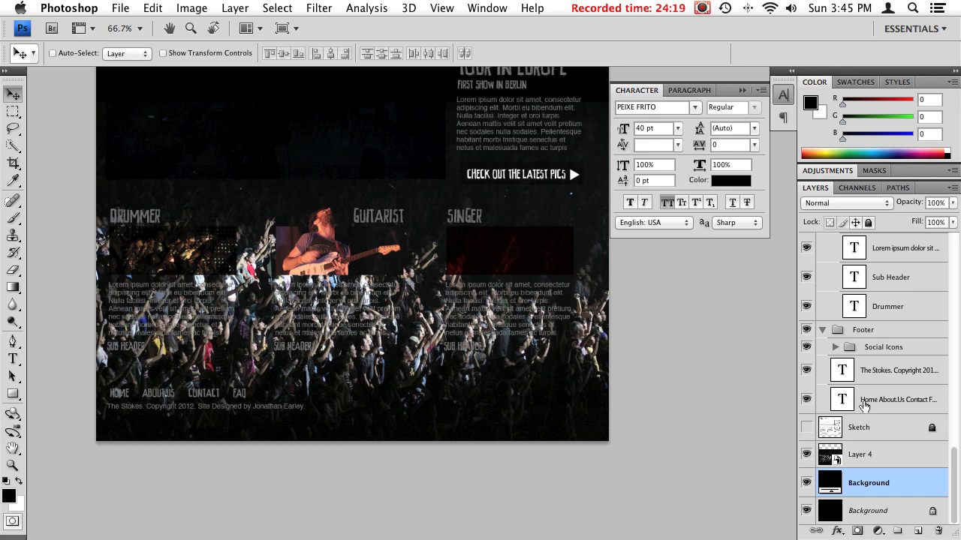
{"action": "left_click", "coordinate": [862, 461]}
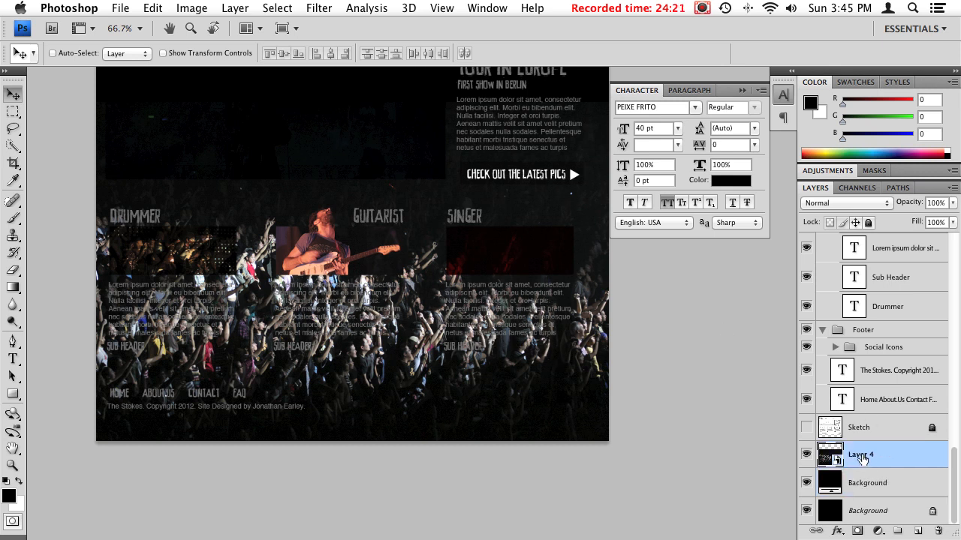
{"action": "double_click", "coordinate": [861, 459]}
{"action": "type", "text": "Crowd"}
{"action": "key", "text": "Return"}
{"action": "mouse_move", "coordinate": [908, 207]}
{"action": "left_mouse_down"}
{"action": "mouse_move", "coordinate": [855, 215]}
{"action": "mouse_move", "coordinate": [912, 212]}
{"action": "left_mouse_up"}
{"action": "left_click_drag", "start_coordinate": [488, 229], "coordinate": [509, 163]}
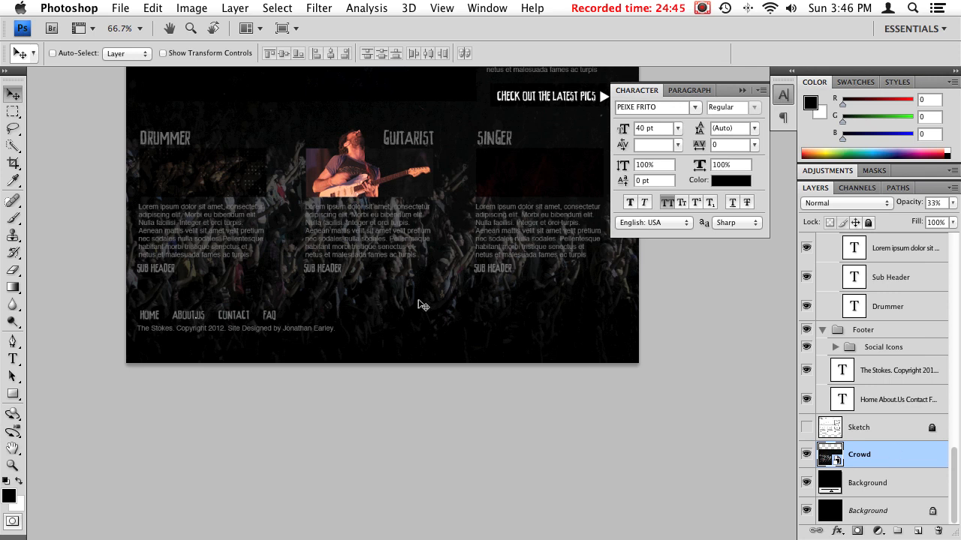
Add a red (ff0000) solid color fill layer named Background Color directly above the Crowd layer.
{"action": "left_click", "coordinate": [236, 9]}
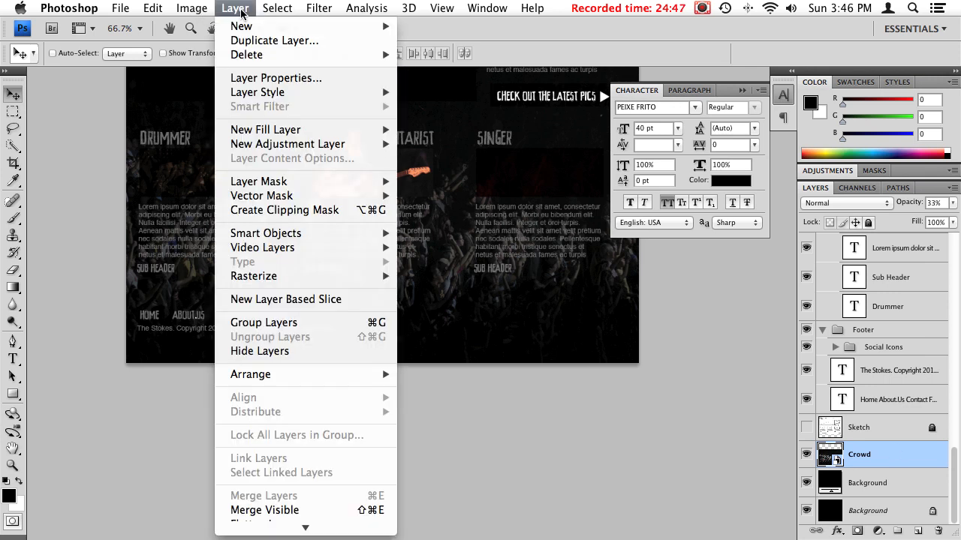
{"action": "mouse_move", "coordinate": [241, 28]}
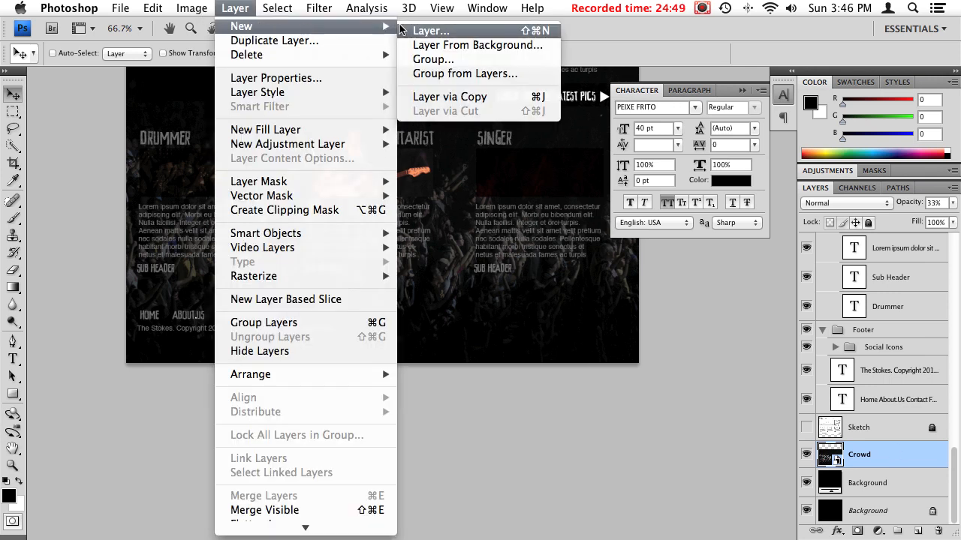
{"action": "mouse_move", "coordinate": [297, 135]}
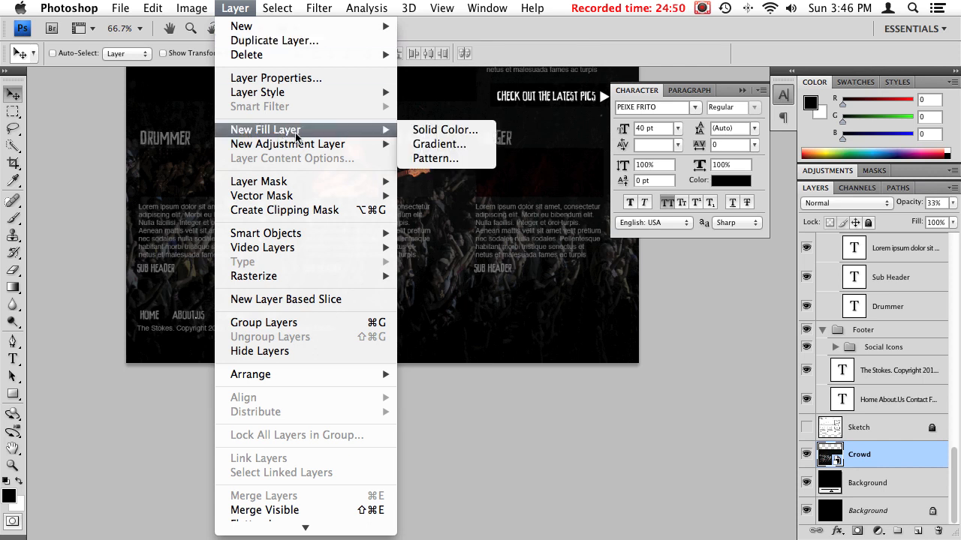
{"action": "left_click", "coordinate": [450, 130]}
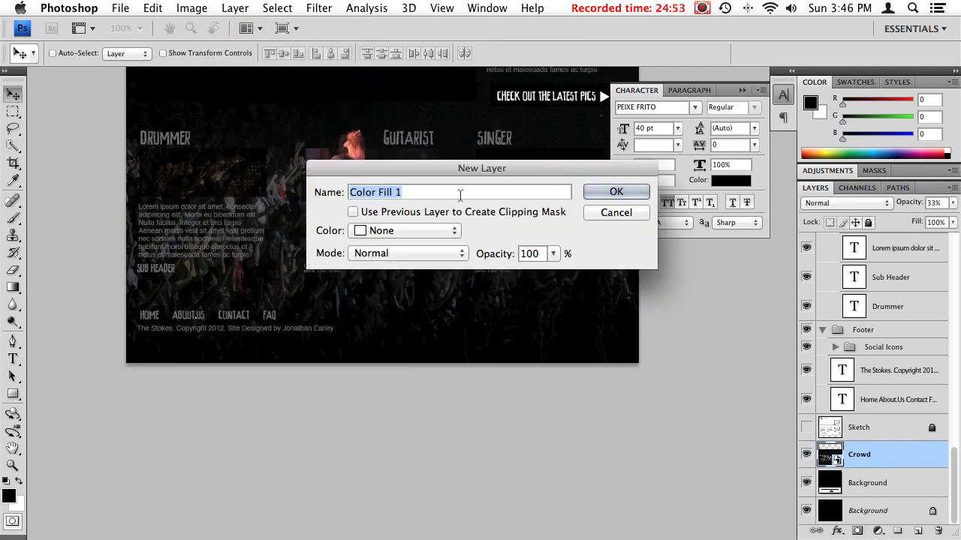
{"action": "type", "text": "Background Color"}
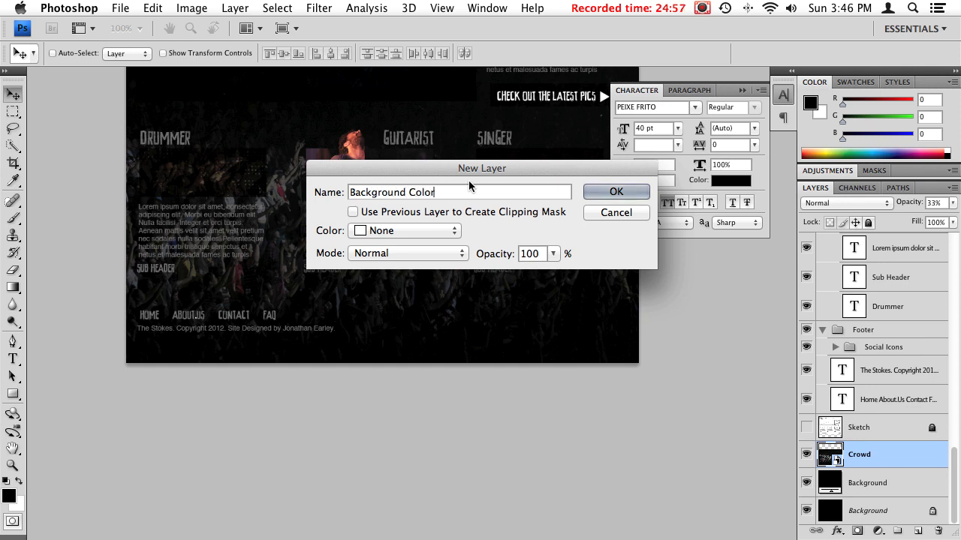
{"action": "key", "text": "Return"}
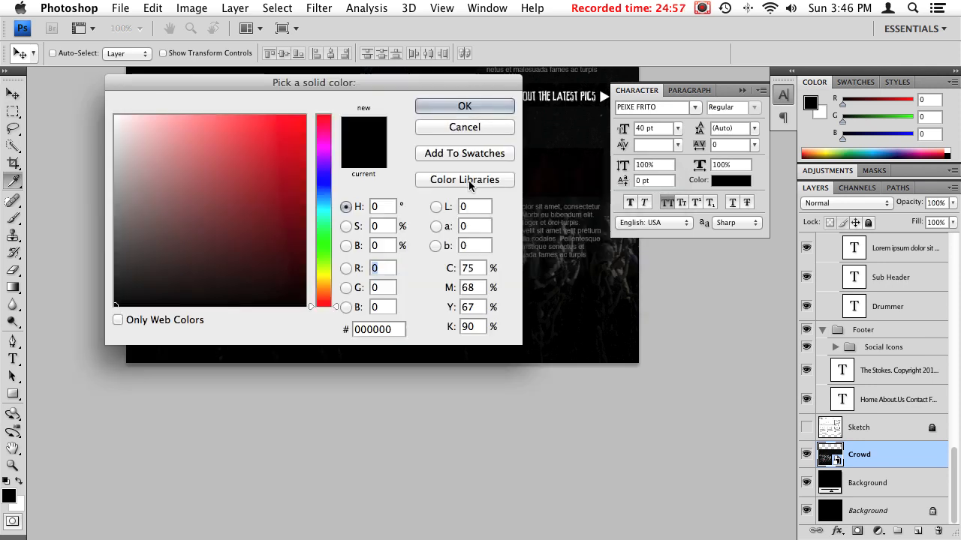
{"action": "left_click_drag", "start_coordinate": [412, 83], "coordinate": [736, 62]}
{"action": "left_click_drag", "start_coordinate": [607, 138], "coordinate": [643, 91]}
{"action": "left_click", "coordinate": [771, 89]}
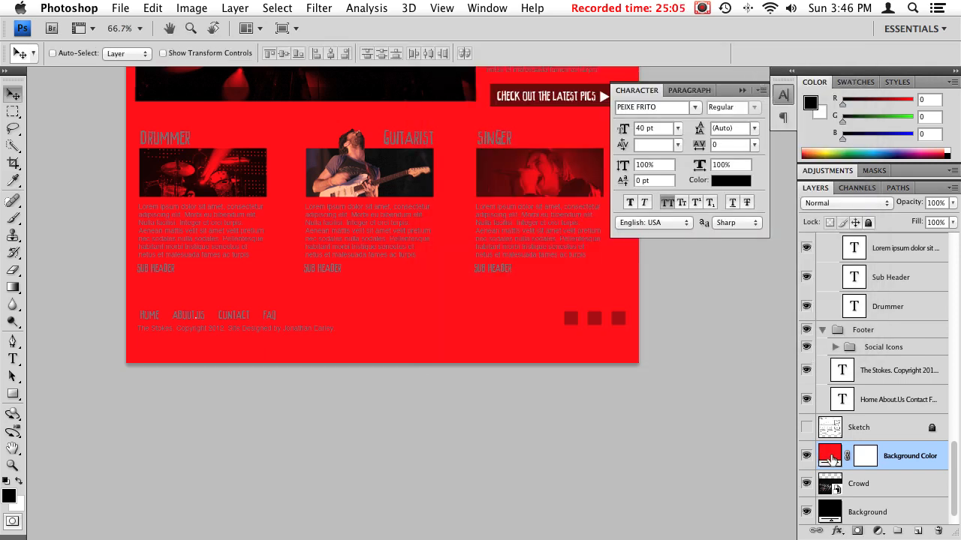
Set the Background Color layer's blend mode to Multiply and delete its layer mask.
{"action": "left_click", "coordinate": [835, 204]}
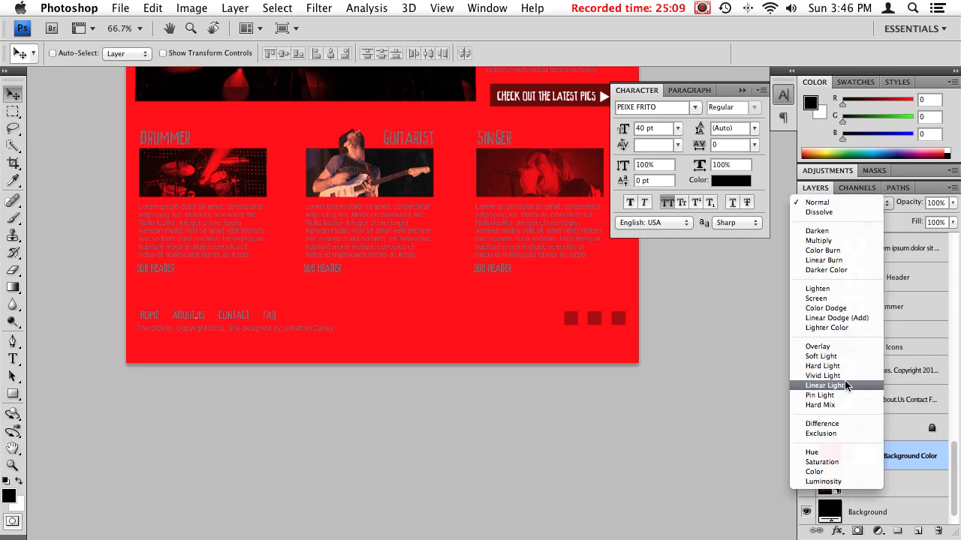
{"action": "left_click", "coordinate": [830, 241]}
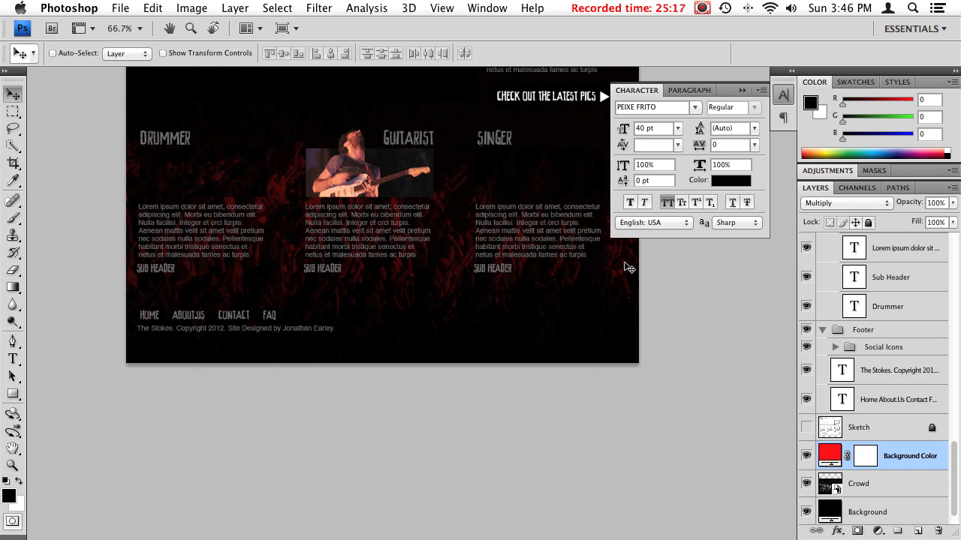
{"action": "right_click", "coordinate": [869, 455]}
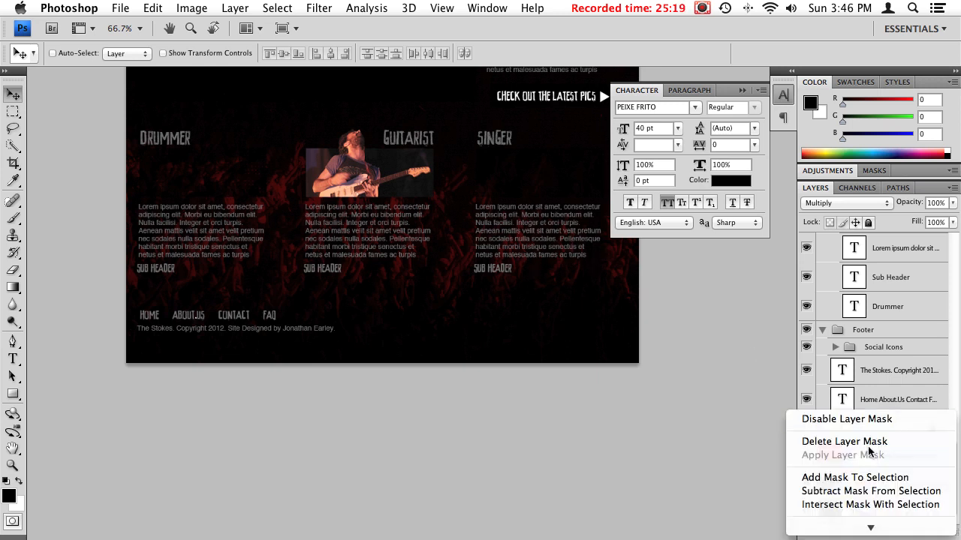
{"action": "left_click", "coordinate": [878, 443]}
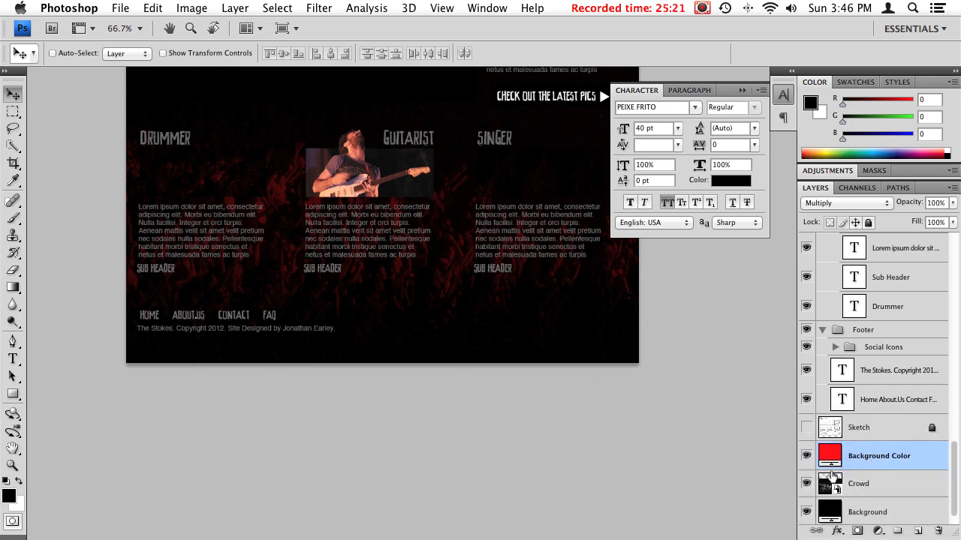
Hide the interface panels and inspect the red-tinted crowd background behind the lower page sections at a larger zoom.
{"action": "scroll", "coordinate": [434, 262], "scroll_direction": "up", "scroll_amount": 5}
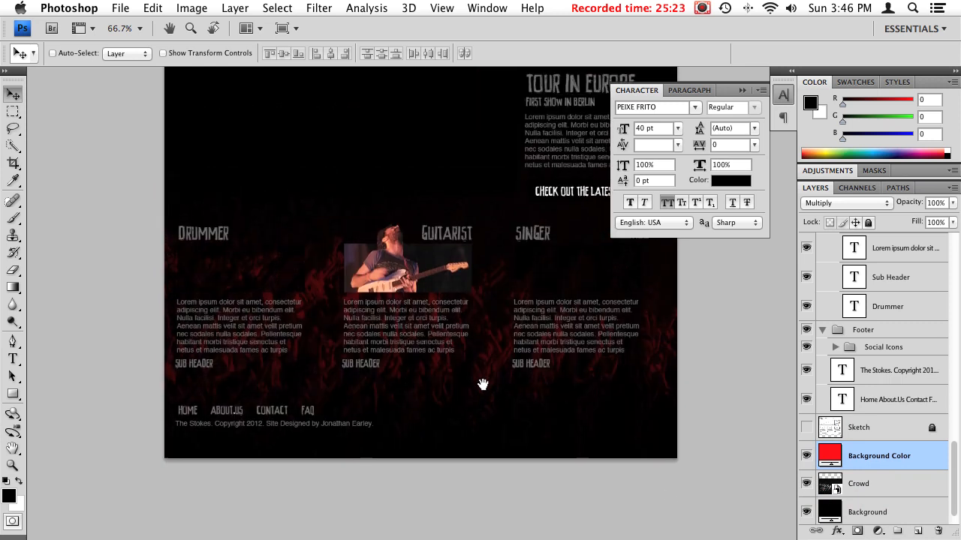
{"action": "key", "text": "Tab"}
{"action": "left_click_drag", "start_coordinate": [463, 305], "coordinate": [463, 264]}
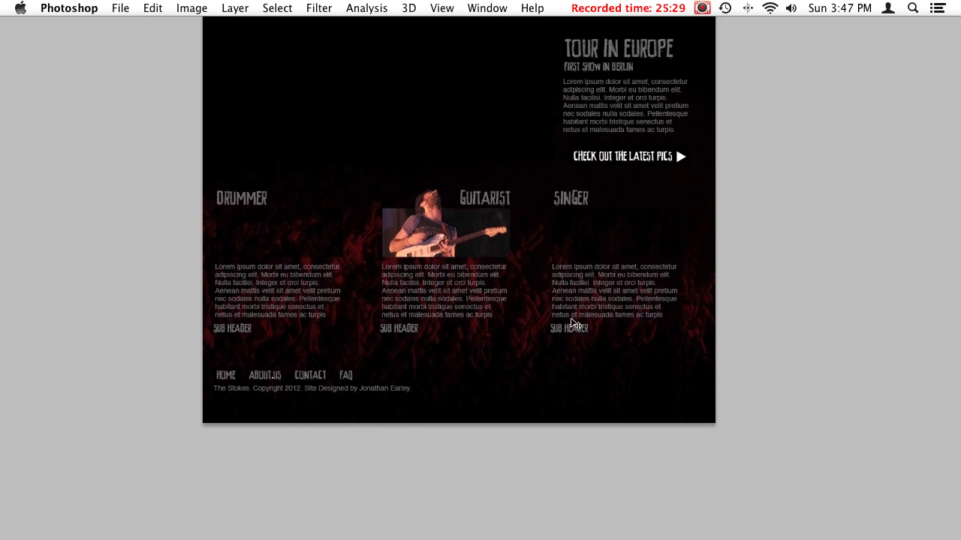
{"action": "key", "text": "super+plus"}
{"action": "left_click_drag", "start_coordinate": [545, 318], "coordinate": [566, 330]}
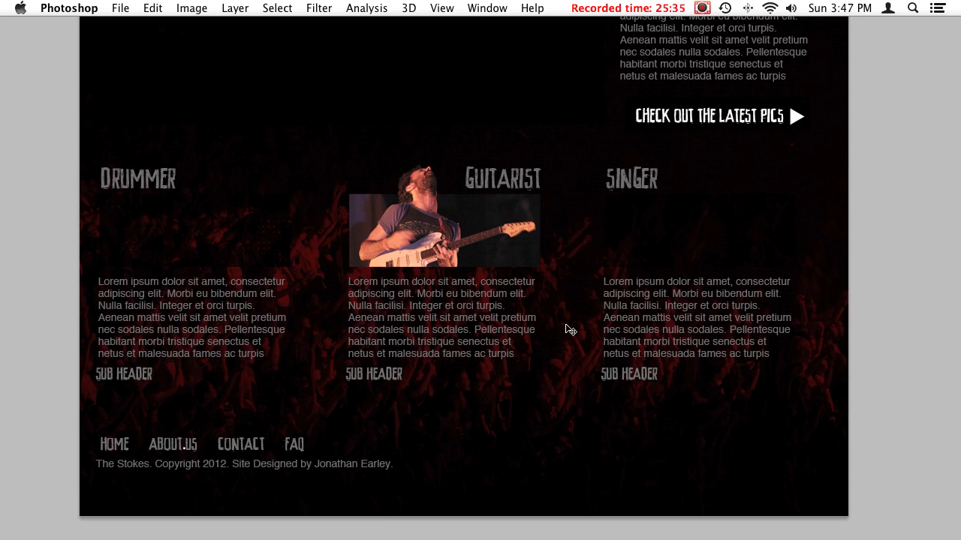
{"action": "key", "text": "super+Tab"}
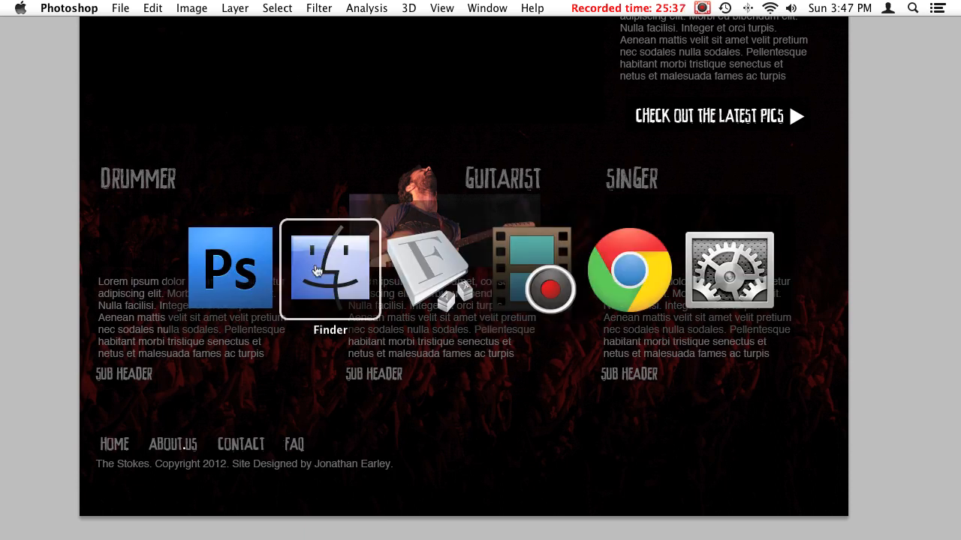
{"action": "left_click", "coordinate": [263, 278]}
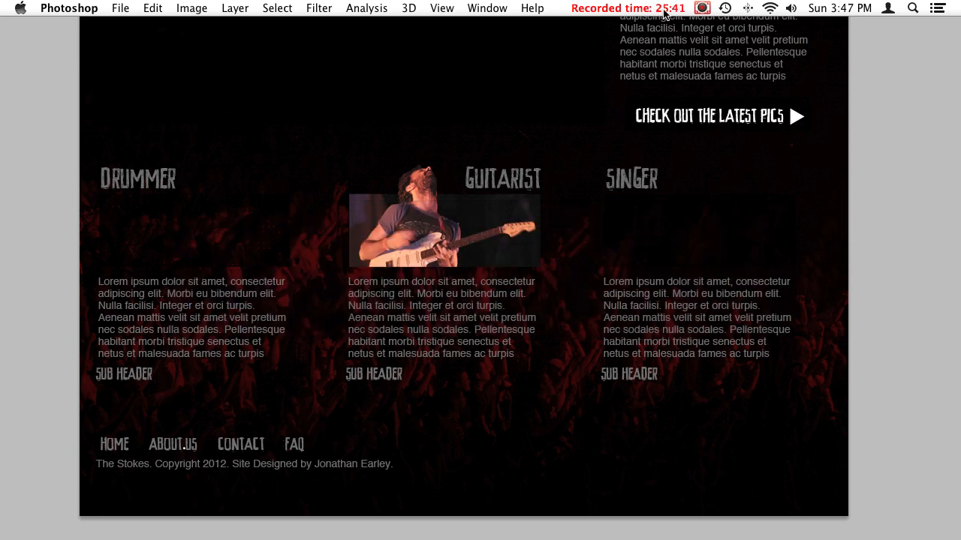
{"action": "left_click", "coordinate": [703, 8]}
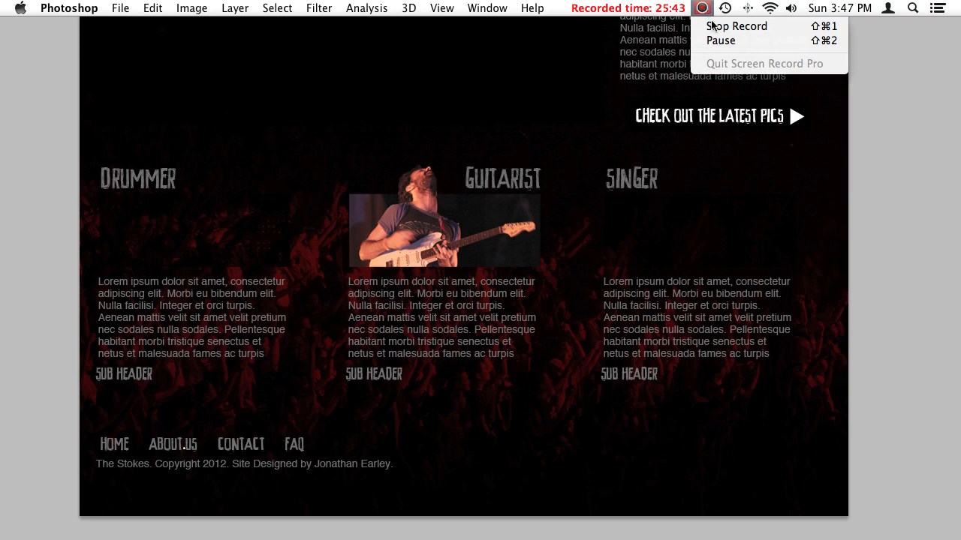
{"action": "left_click", "coordinate": [718, 40]}
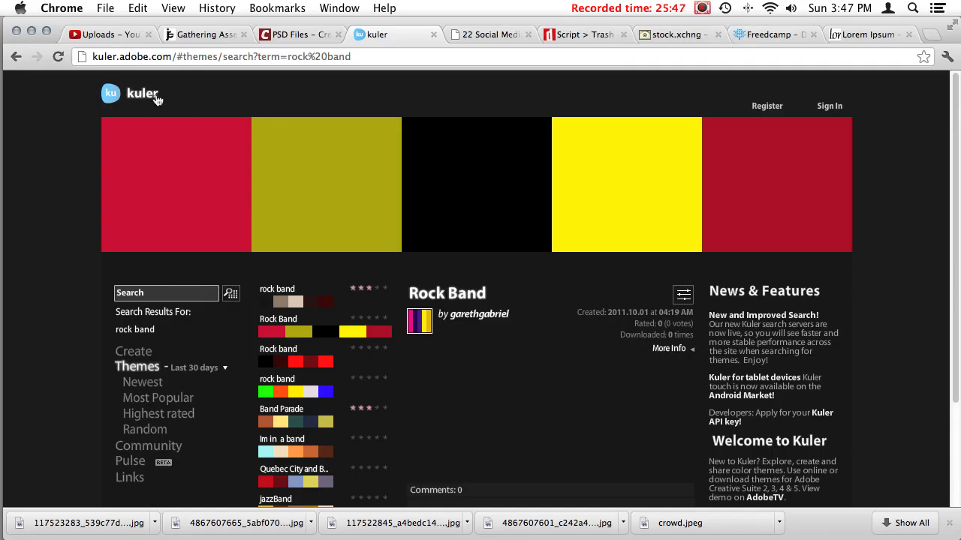
In Chrome, open the Rock Band theme in Kuler's color editor and copy the dark red swatch's hex value AB0925.
{"action": "left_click", "coordinate": [684, 298]}
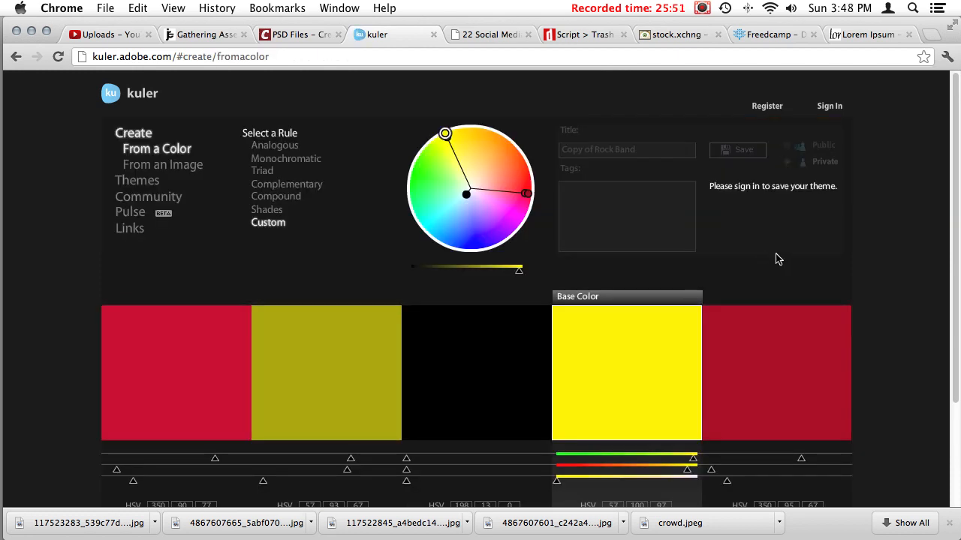
{"action": "scroll", "coordinate": [777, 259], "scroll_direction": "down", "scroll_amount": 4}
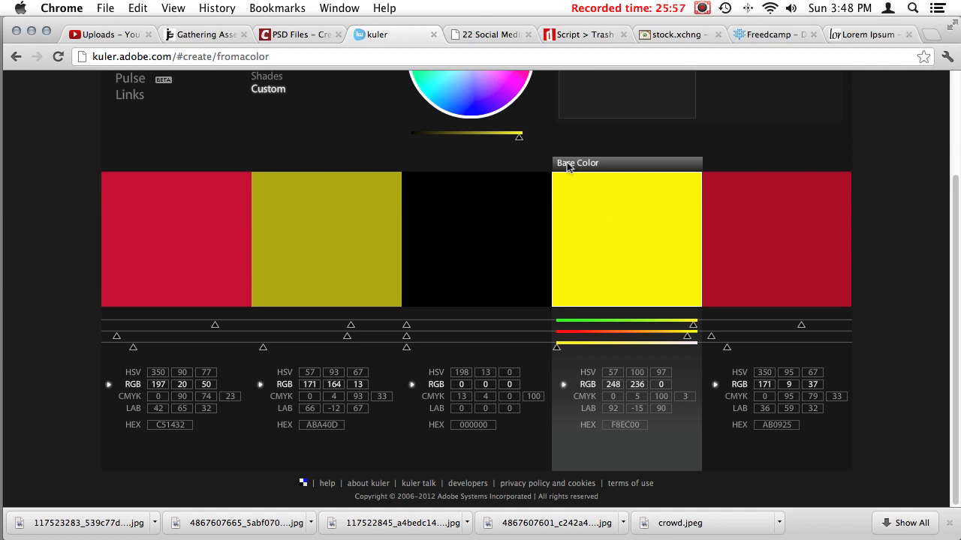
{"action": "mouse_move", "coordinate": [714, 245]}
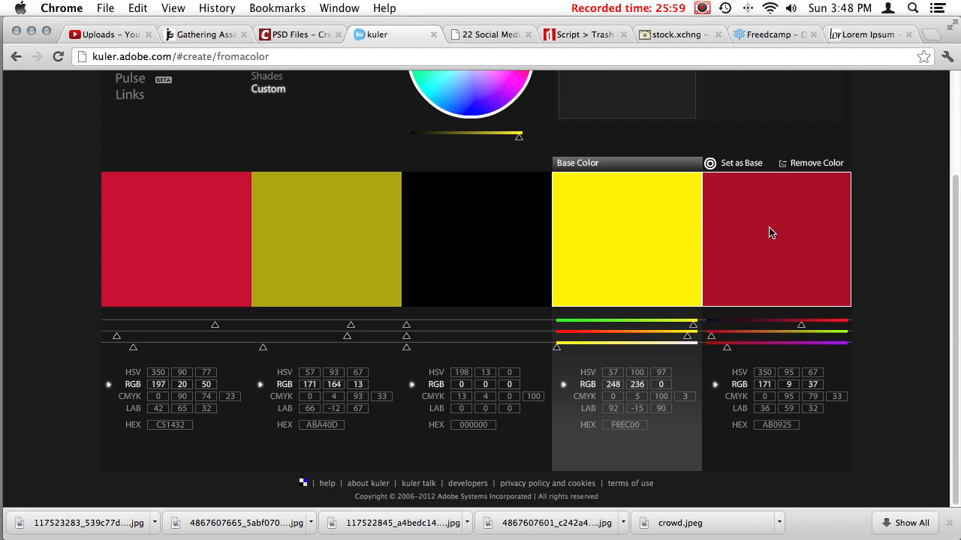
{"action": "left_click", "coordinate": [793, 426]}
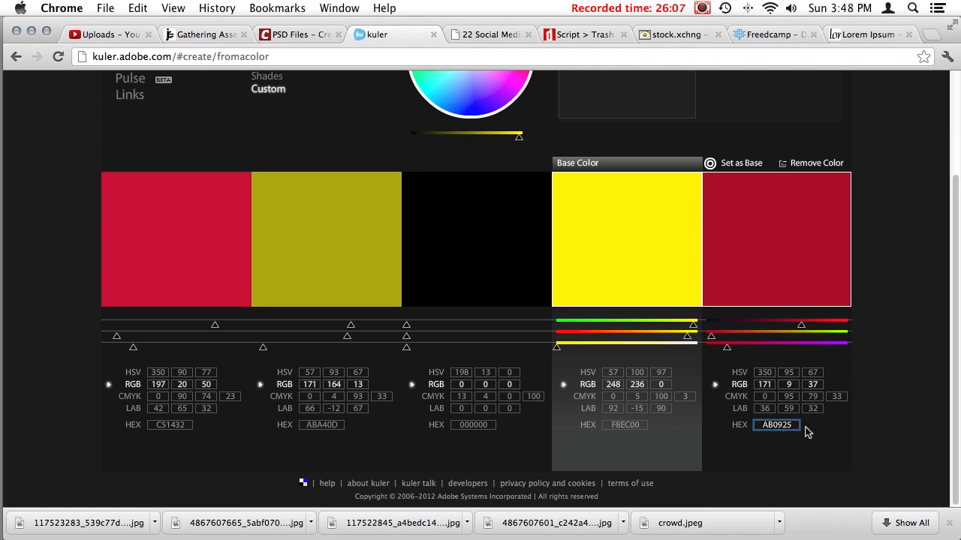
Switch back to Photoshop, show the panels again and set the Background Color layer's fill to AB0925.
{"action": "key", "text": "super+Tab"}
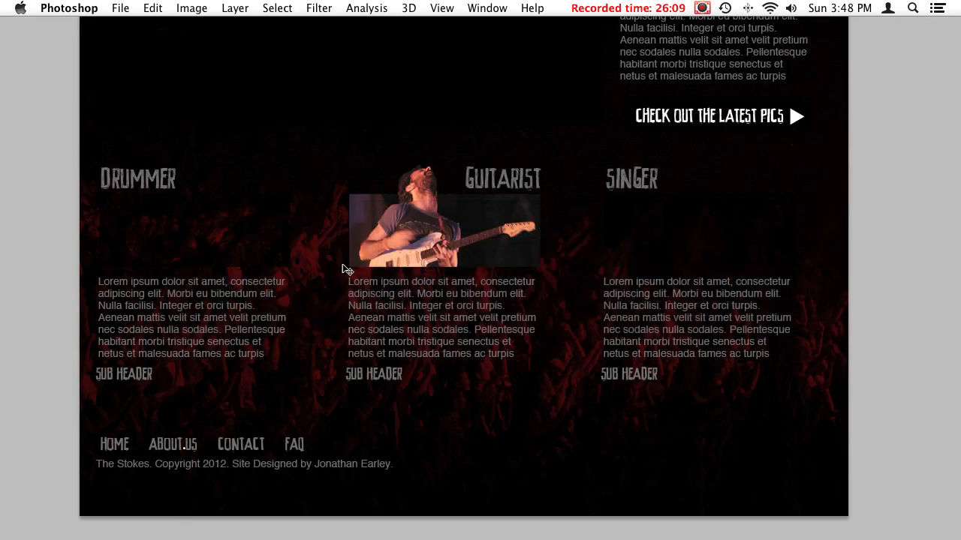
{"action": "key", "text": "Tab"}
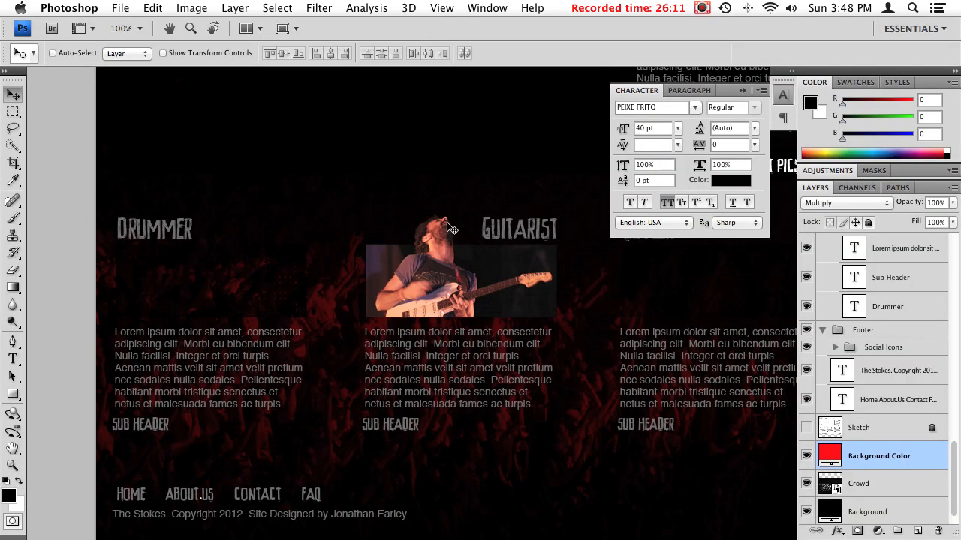
{"action": "double_click", "coordinate": [830, 455]}
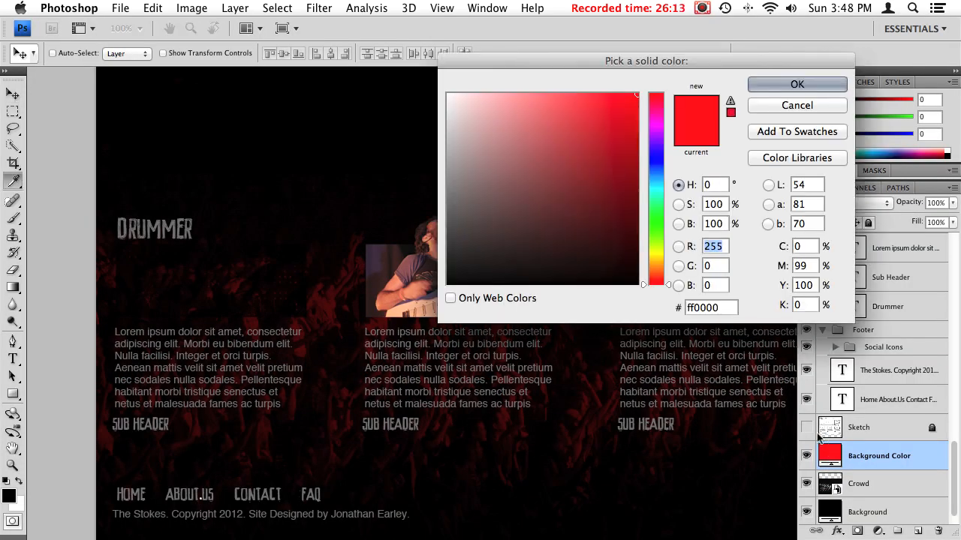
{"action": "double_click", "coordinate": [724, 308]}
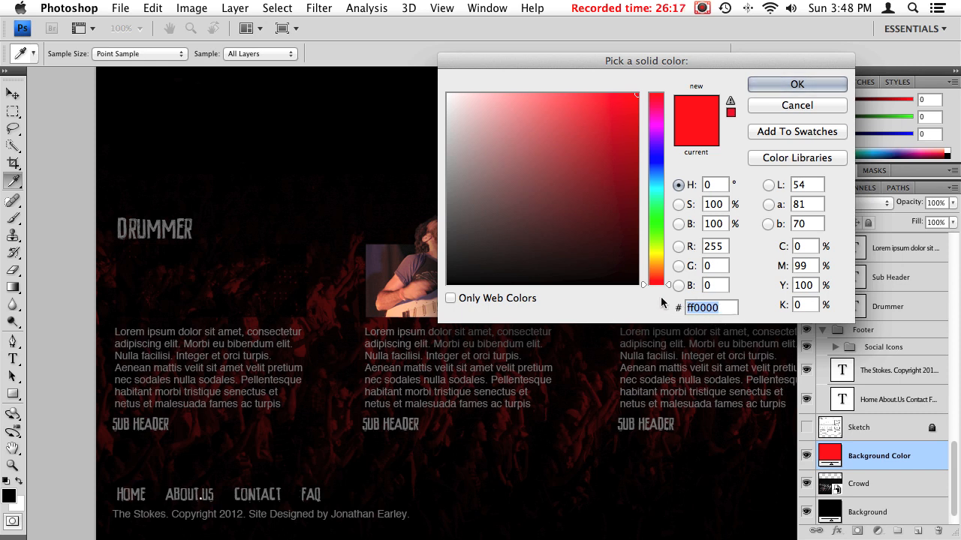
{"action": "type", "text": "AB0925"}
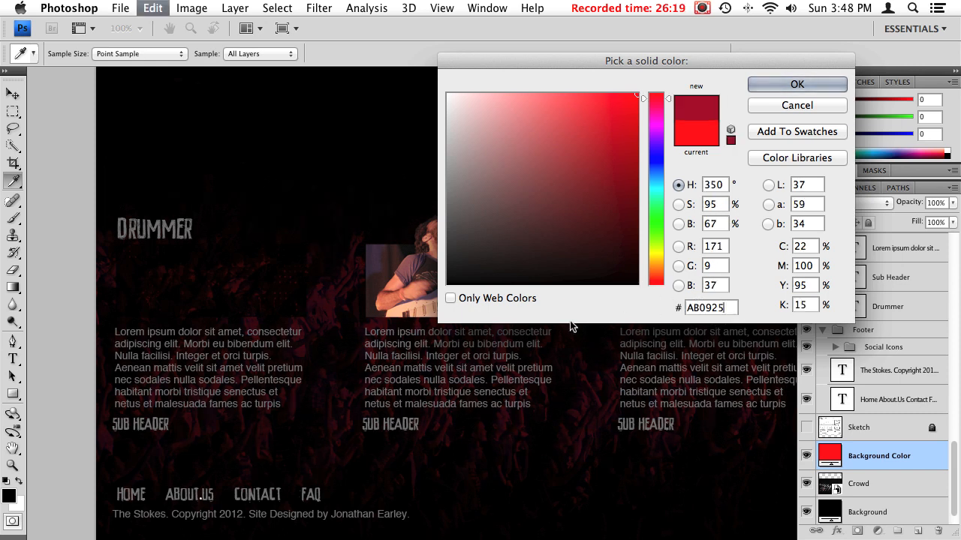
{"action": "left_click", "coordinate": [780, 85]}
Change the Background Color layer's blend mode to Overlay.
{"action": "left_click_drag", "start_coordinate": [601, 369], "coordinate": [425, 196]}
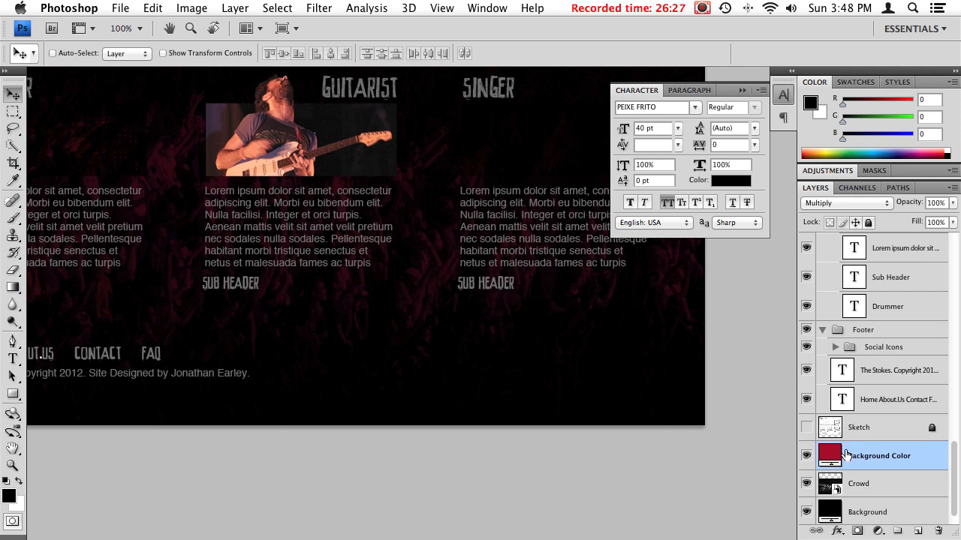
{"action": "left_click", "coordinate": [829, 202]}
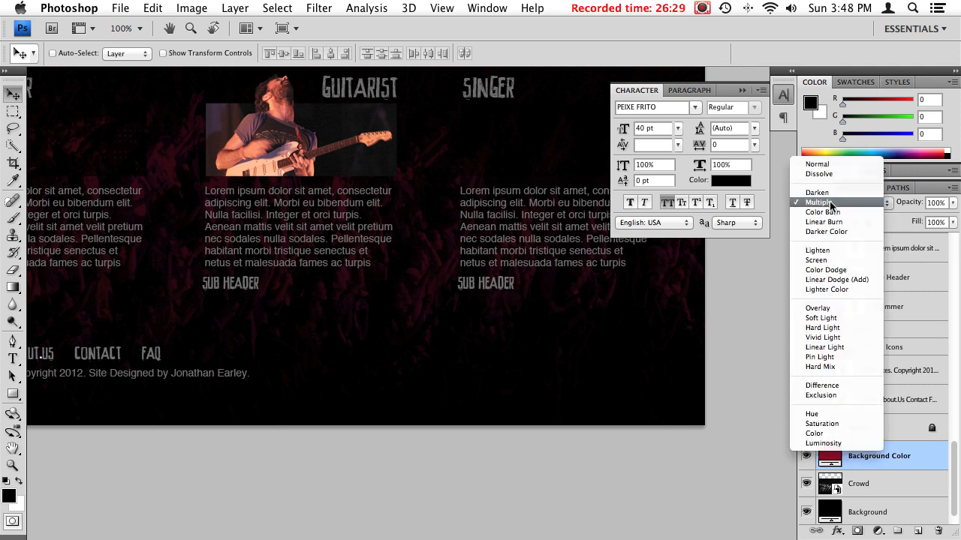
{"action": "left_click", "coordinate": [821, 312]}
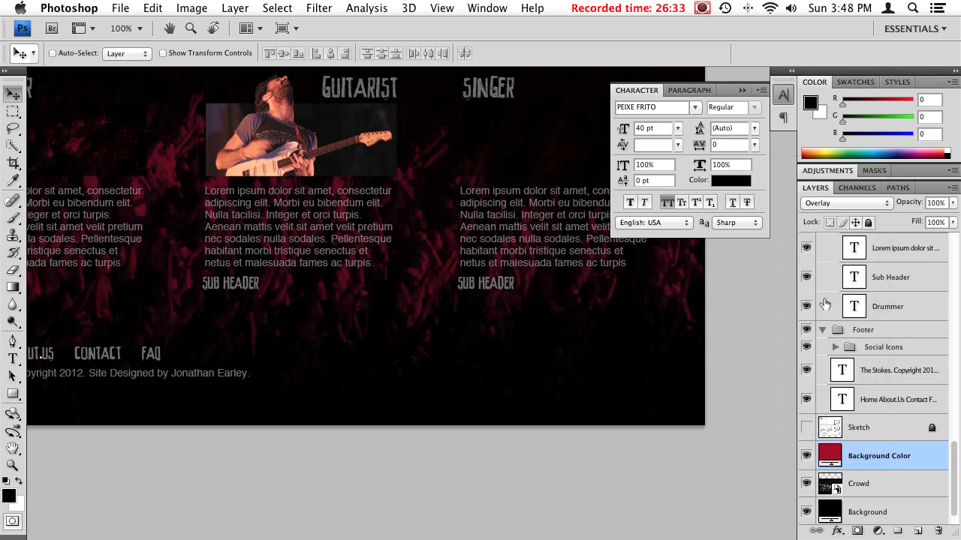
Try the Color blend mode on the Background Color layer, return it to Overlay and review the page.
{"action": "left_click", "coordinate": [830, 202]}
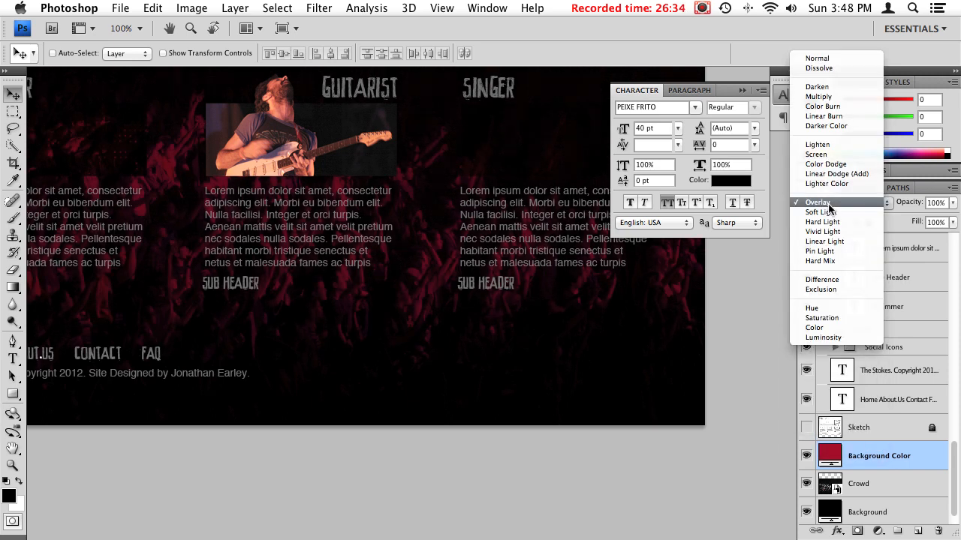
{"action": "left_click", "coordinate": [818, 328]}
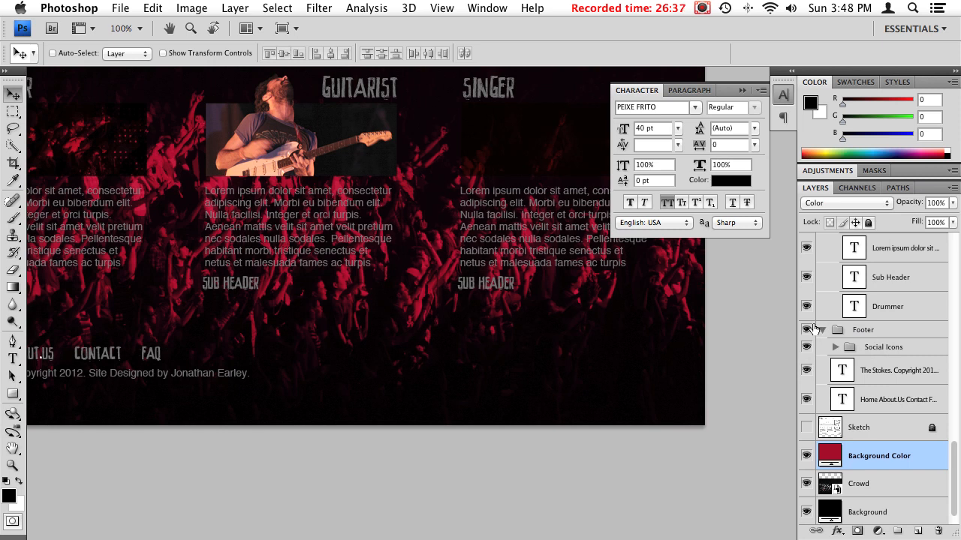
{"action": "left_click", "coordinate": [838, 201]}
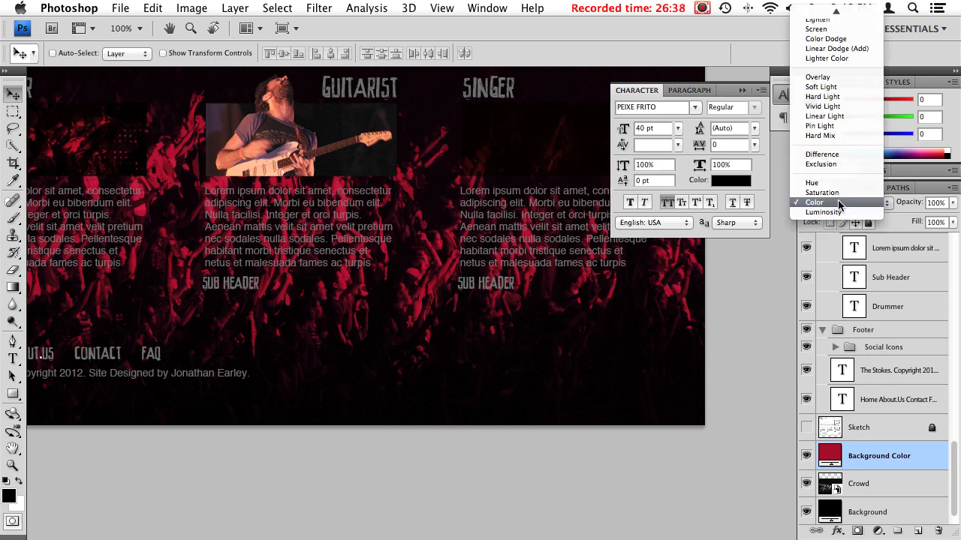
{"action": "left_click", "coordinate": [834, 77]}
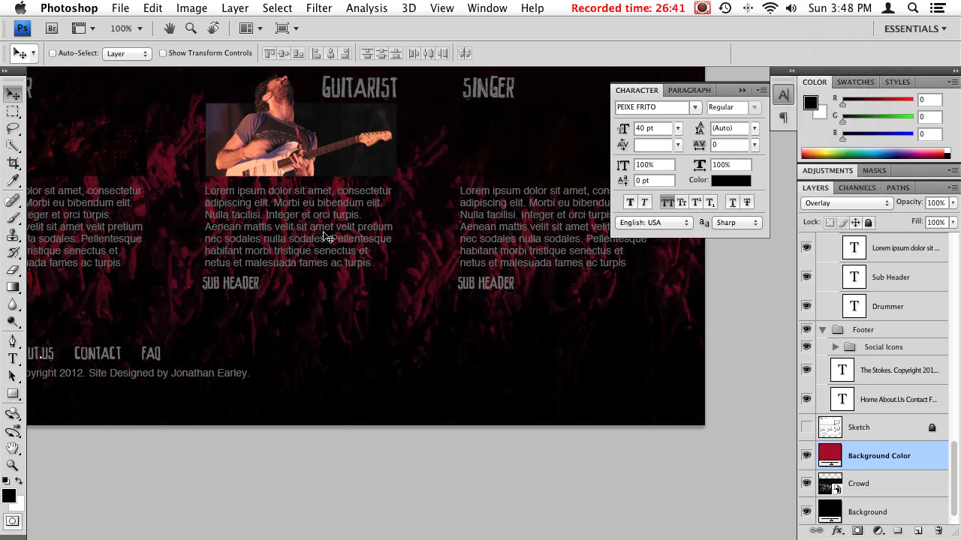
{"action": "left_click_drag", "start_coordinate": [330, 229], "coordinate": [511, 318]}
{"action": "scroll", "coordinate": [511, 318], "scroll_direction": "up", "scroll_amount": 10}
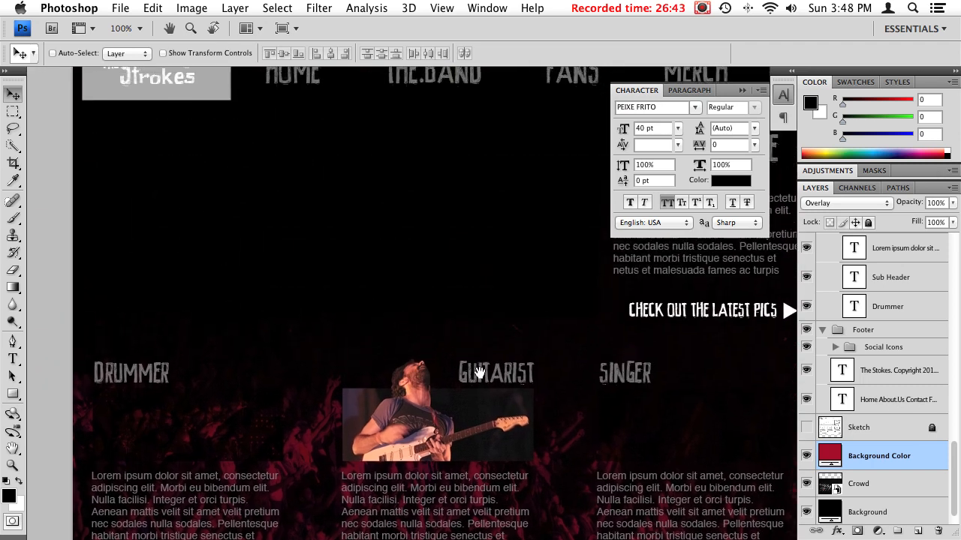
Switch to Chrome, copy the bright yellow Kuler swatch's hex value F8EC00 and return to Photoshop.
{"action": "left_click_drag", "start_coordinate": [493, 363], "coordinate": [437, 350]}
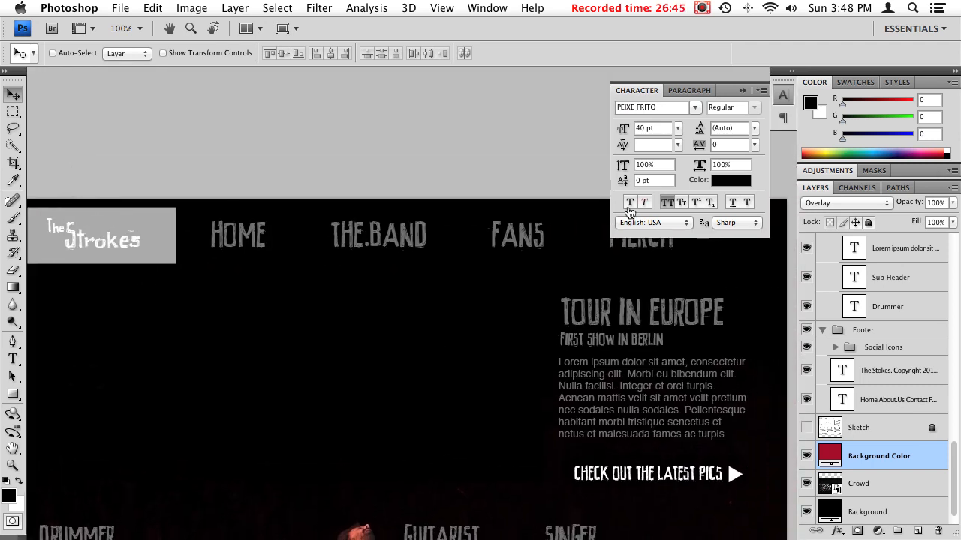
{"action": "key", "text": "super+Tab"}
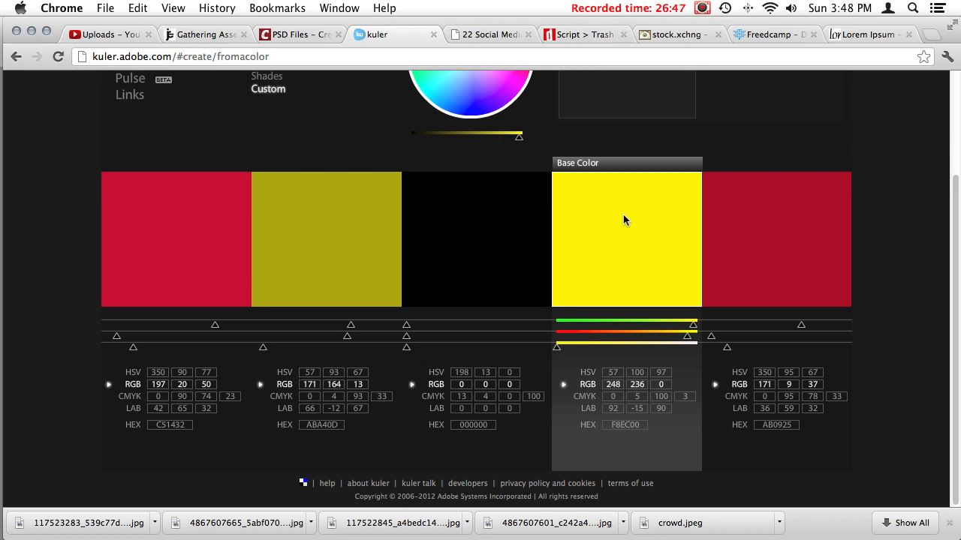
{"action": "left_click", "coordinate": [637, 423]}
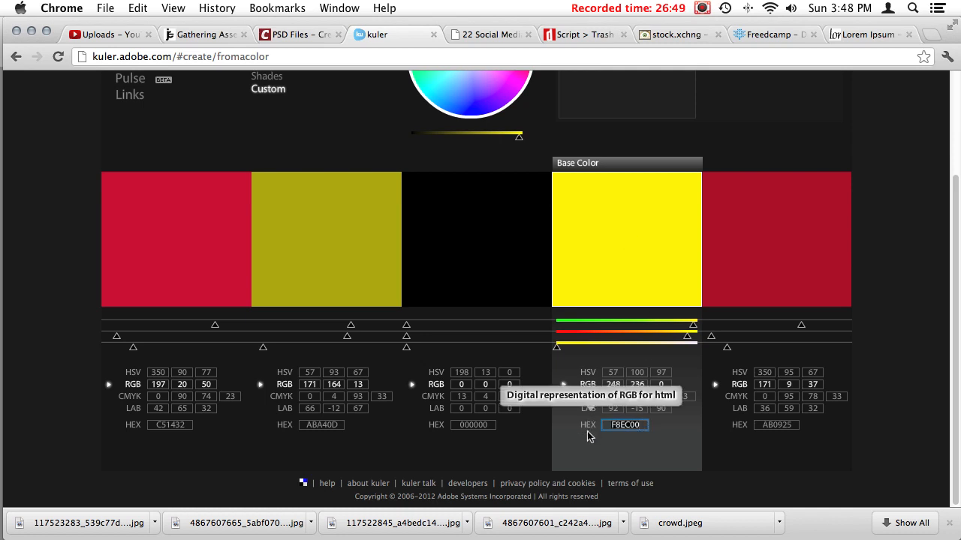
{"action": "key", "text": "super+Tab"}
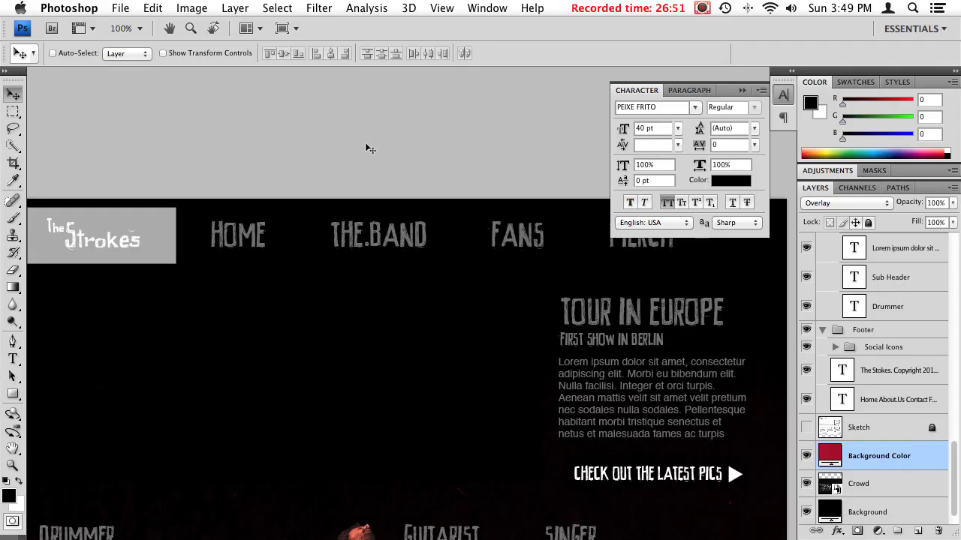
Select the header navigation text layer, collapse the Character panel and set the text color to F8EC00.
{"action": "left_click_drag", "start_coordinate": [391, 181], "coordinate": [518, 448]}
{"action": "scroll", "coordinate": [401, 253], "scroll_direction": "down", "scroll_amount": 10}
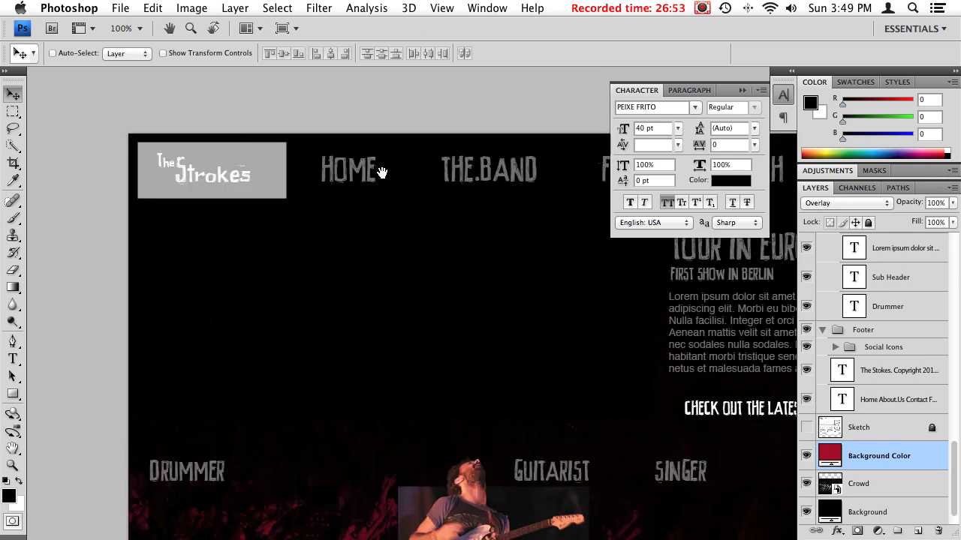
{"action": "scroll", "coordinate": [382, 170], "scroll_direction": "right", "scroll_amount": 4}
{"action": "right_click", "coordinate": [404, 178]}
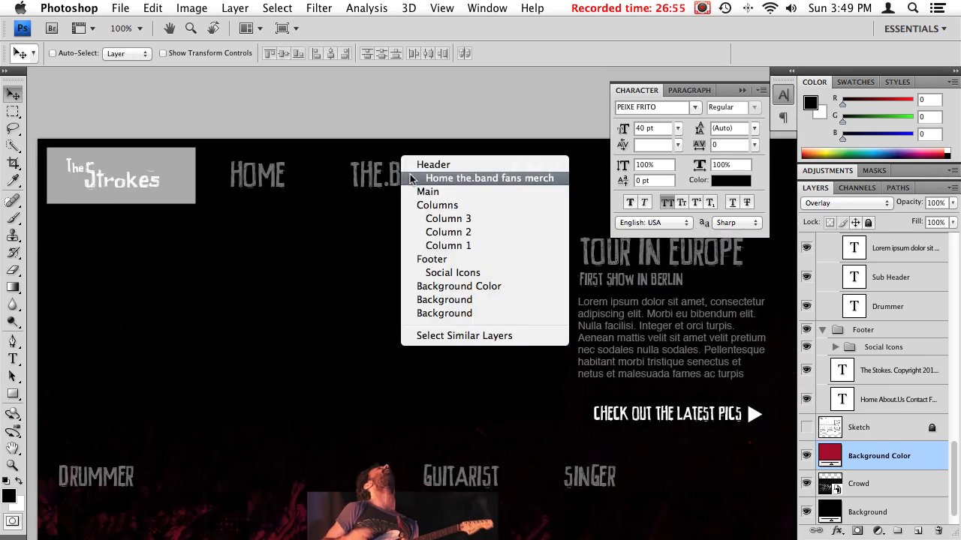
{"action": "left_click", "coordinate": [411, 178]}
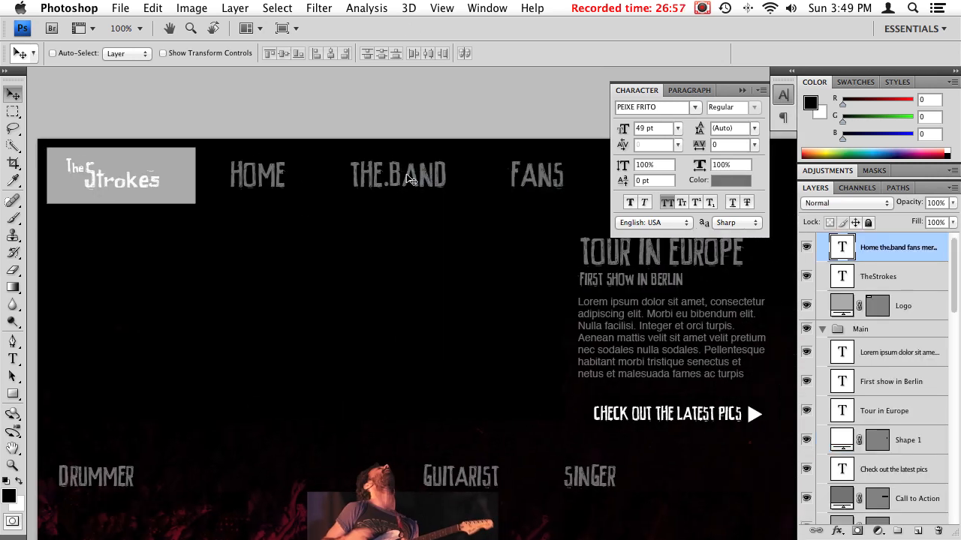
{"action": "left_click", "coordinate": [740, 91]}
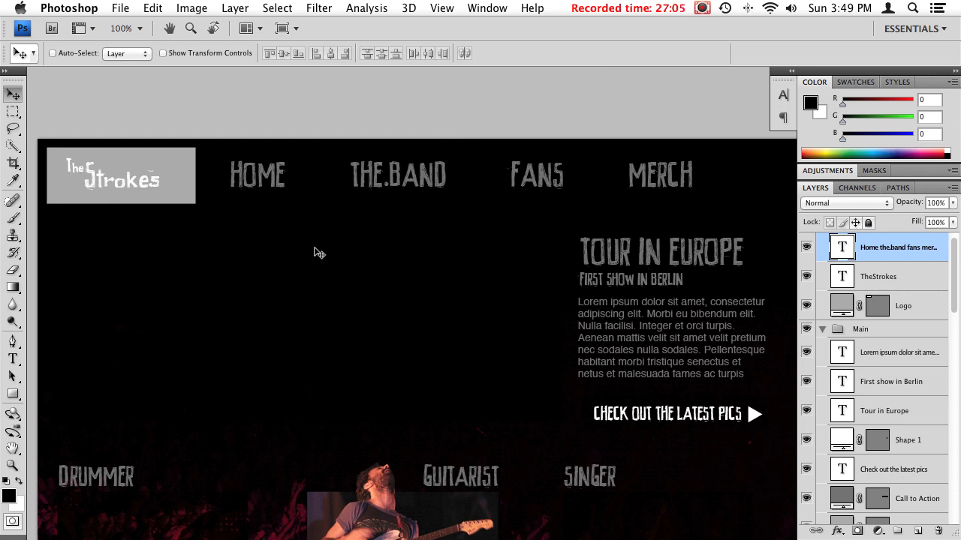
{"action": "left_click", "coordinate": [13, 361]}
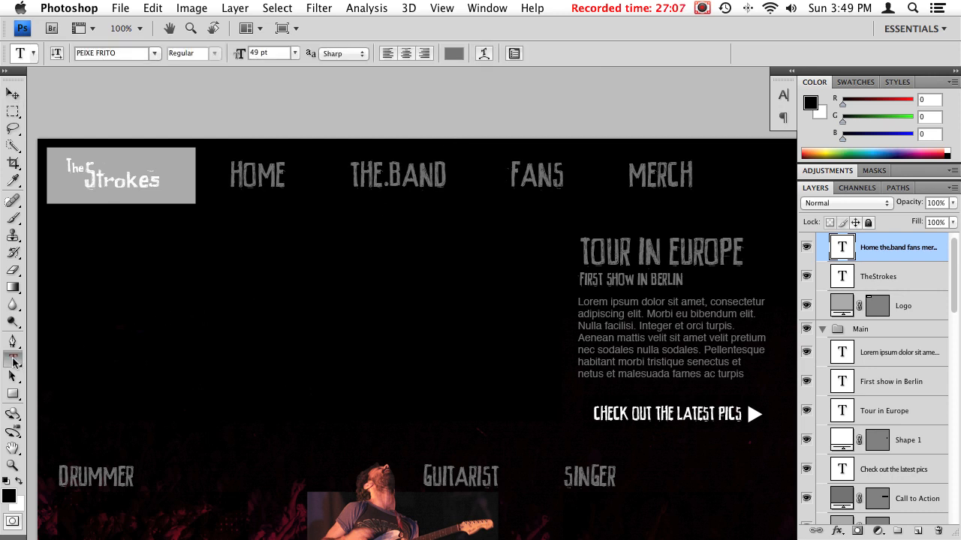
{"action": "left_click", "coordinate": [454, 53]}
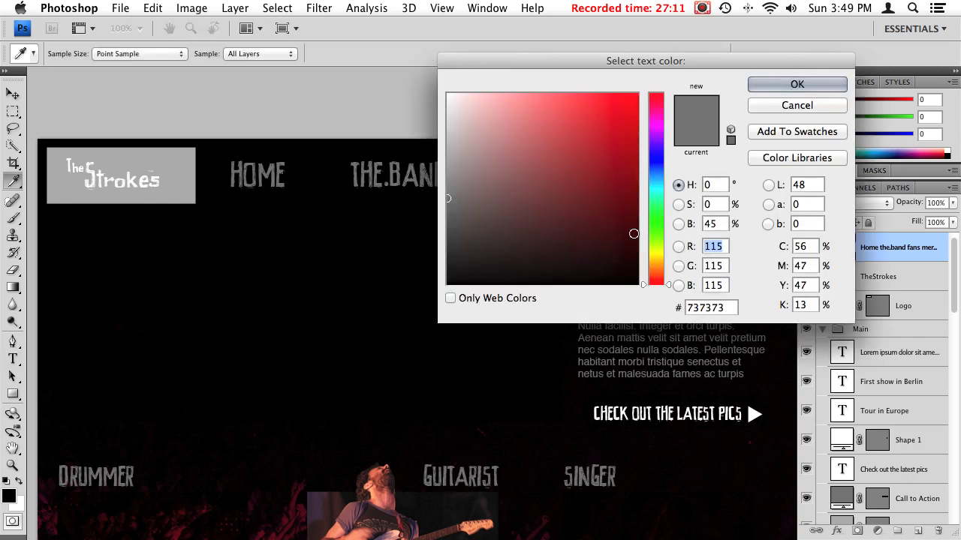
{"action": "double_click", "coordinate": [728, 308]}
{"action": "type", "text": "F8EC00"}
{"action": "left_click_drag", "start_coordinate": [577, 83], "coordinate": [430, 253]}
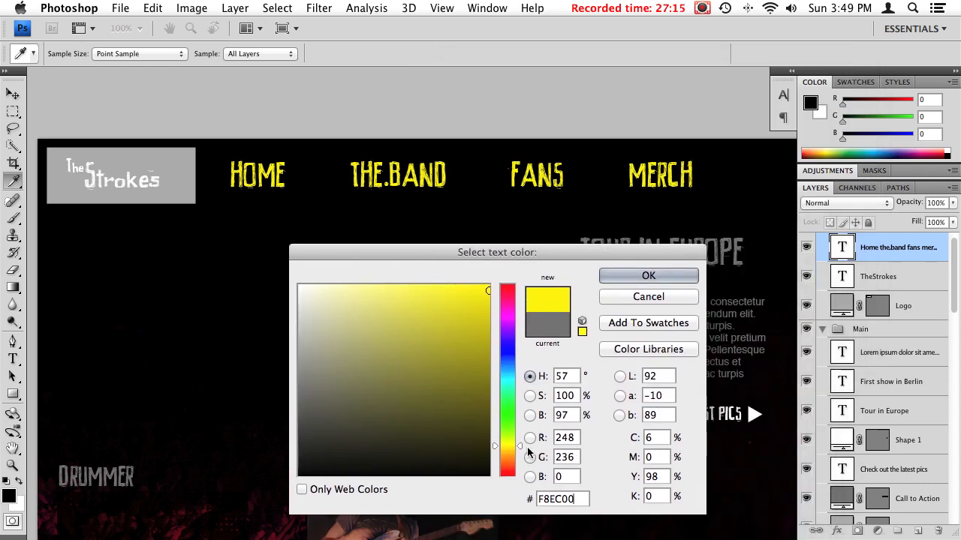
{"action": "left_click", "coordinate": [648, 275]}
Set the text color of the Tour in Europe heading to F8EC00.
{"action": "left_click_drag", "start_coordinate": [644, 244], "coordinate": [400, 187]}
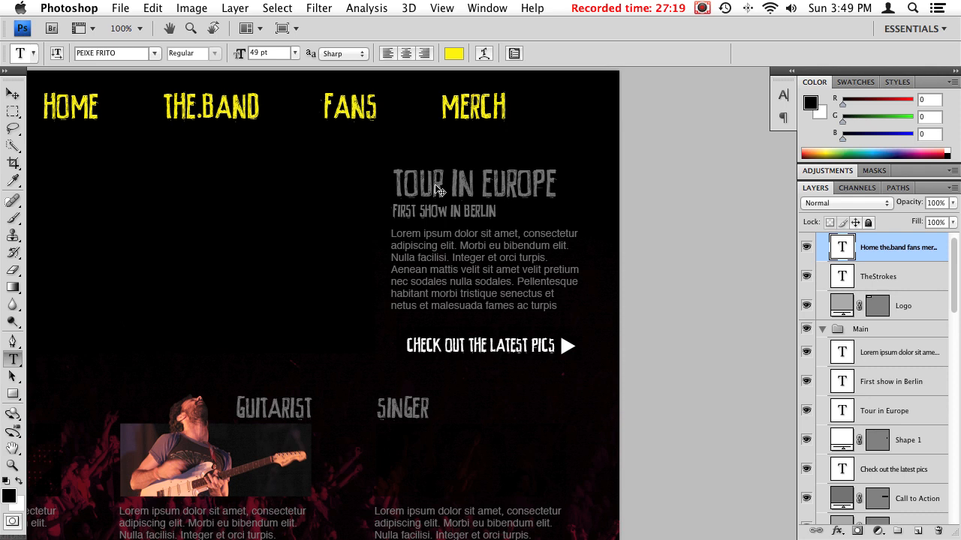
{"action": "right_click", "coordinate": [441, 188]}
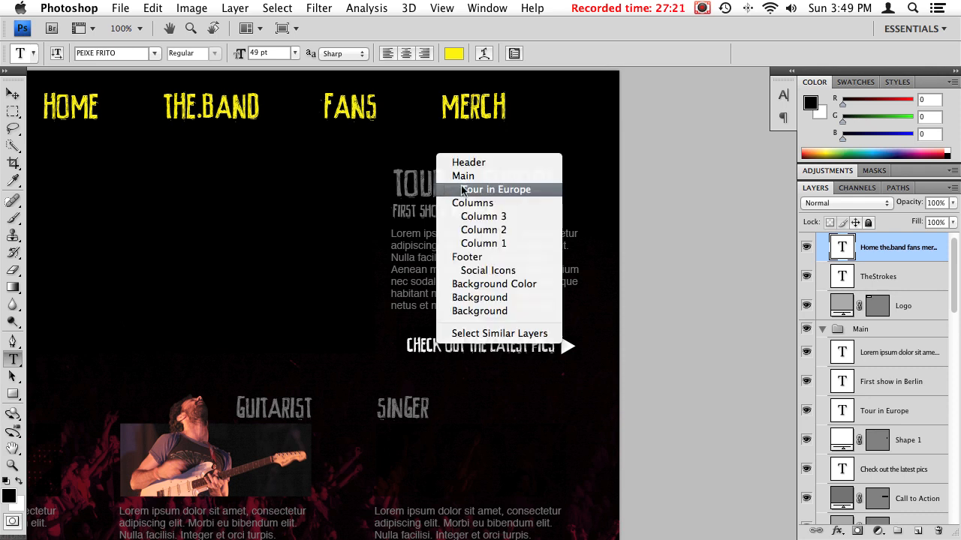
{"action": "left_click", "coordinate": [470, 191]}
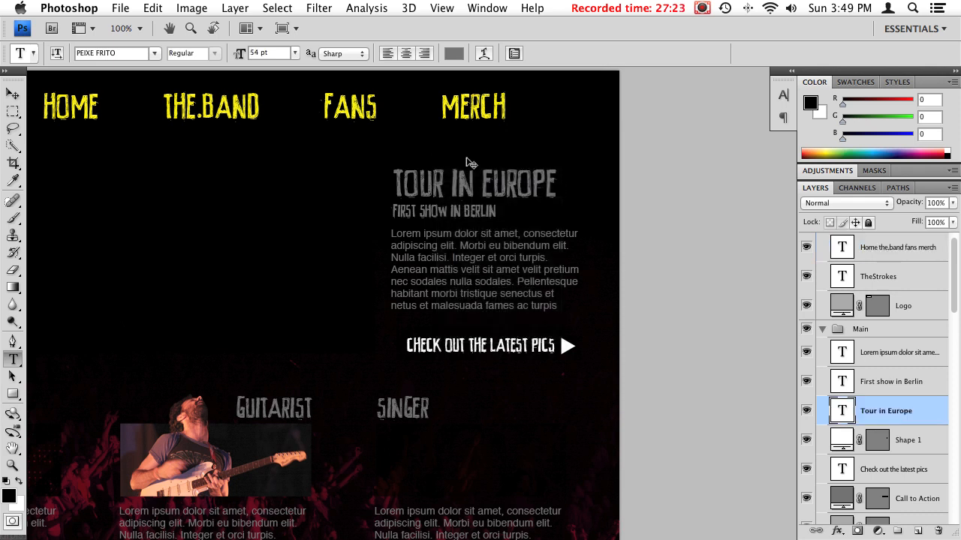
{"action": "left_click", "coordinate": [454, 56]}
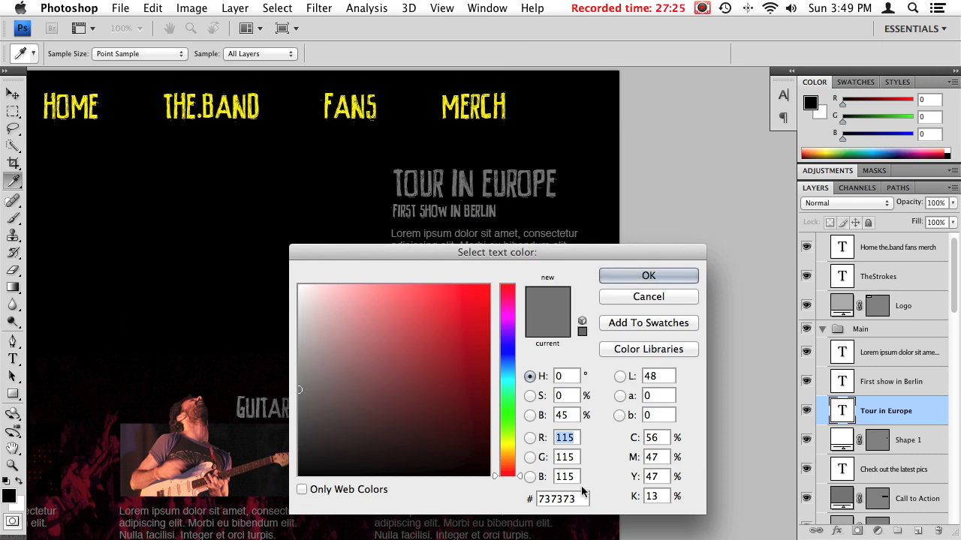
{"action": "type", "text": "F8EC00"}
{"action": "left_click", "coordinate": [656, 278]}
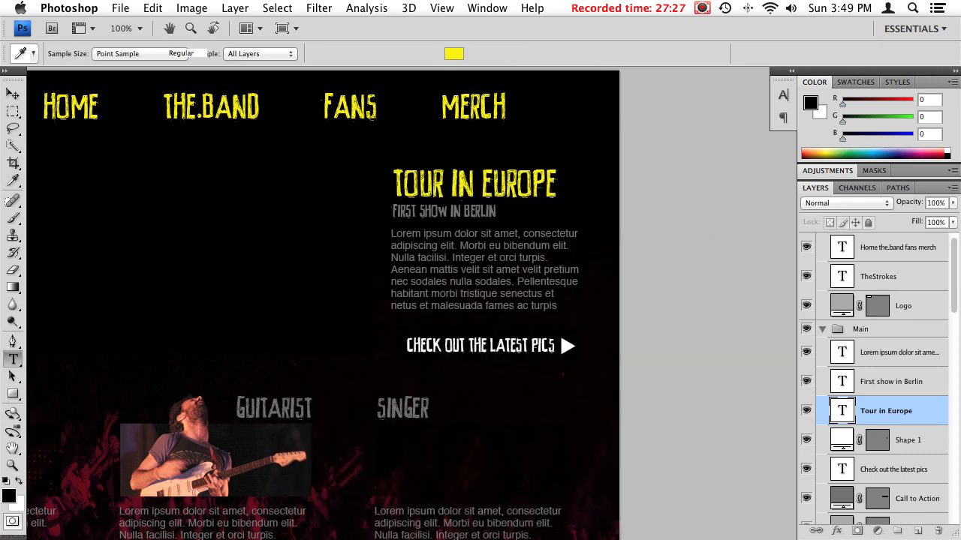
Set the text color of the Drummer column heading to F8EC00.
{"action": "left_click_drag", "start_coordinate": [369, 343], "coordinate": [753, 163]}
{"action": "left_click_drag", "start_coordinate": [433, 257], "coordinate": [468, 296]}
{"action": "right_click", "coordinate": [341, 276]}
{"action": "left_click", "coordinate": [376, 274]}
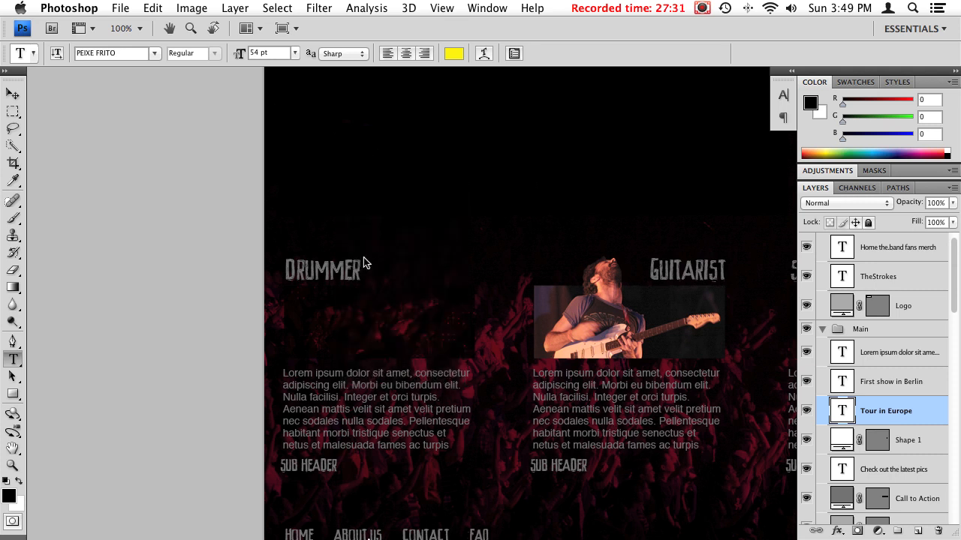
{"action": "left_click", "coordinate": [453, 54]}
{"action": "double_click", "coordinate": [581, 499]}
{"action": "type", "text": "F8EC00"}
{"action": "left_click", "coordinate": [648, 276]}
Set the text color of the Guitarist column heading to F8EC00.
{"action": "left_click_drag", "start_coordinate": [689, 268], "coordinate": [453, 268]}
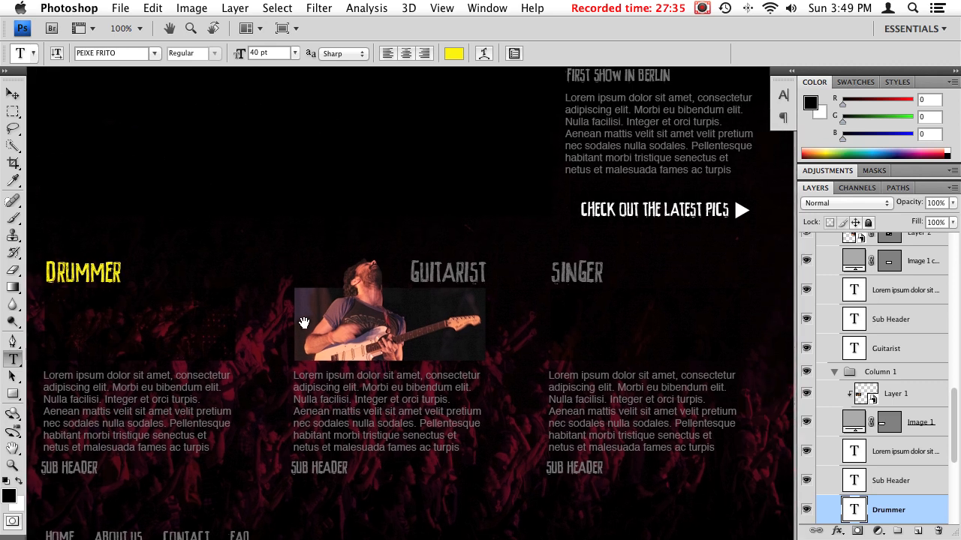
{"action": "right_click", "coordinate": [453, 268]}
{"action": "left_click", "coordinate": [499, 272]}
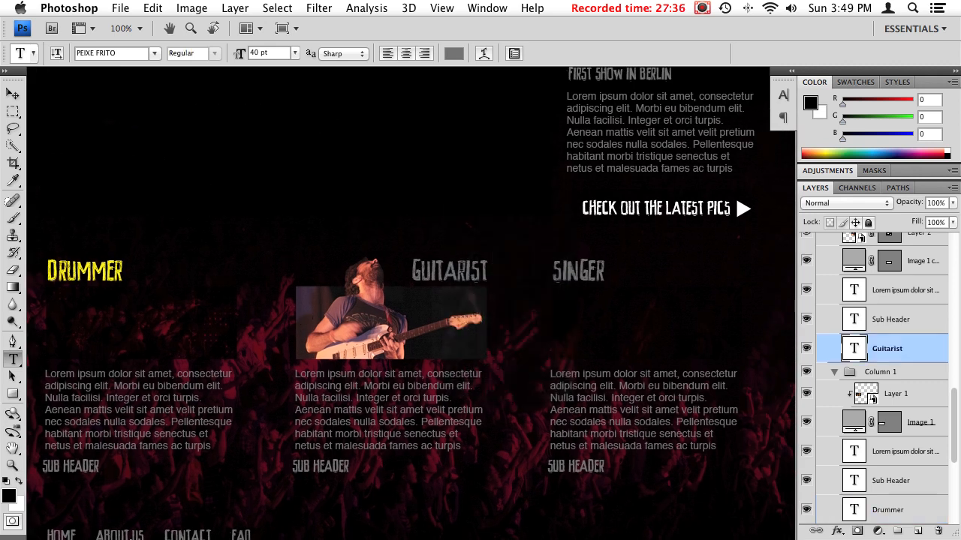
{"action": "left_click", "coordinate": [453, 54]}
{"action": "double_click", "coordinate": [571, 499]}
{"action": "type", "text": "F8EC00"}
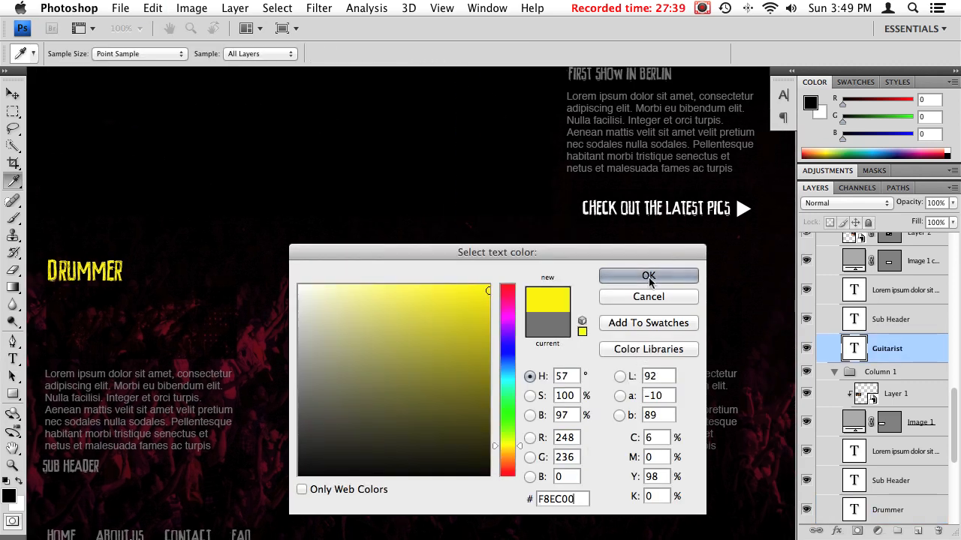
{"action": "left_click", "coordinate": [648, 276]}
Set the text color of the Singer column heading to F8EC00.
{"action": "right_click", "coordinate": [578, 273]}
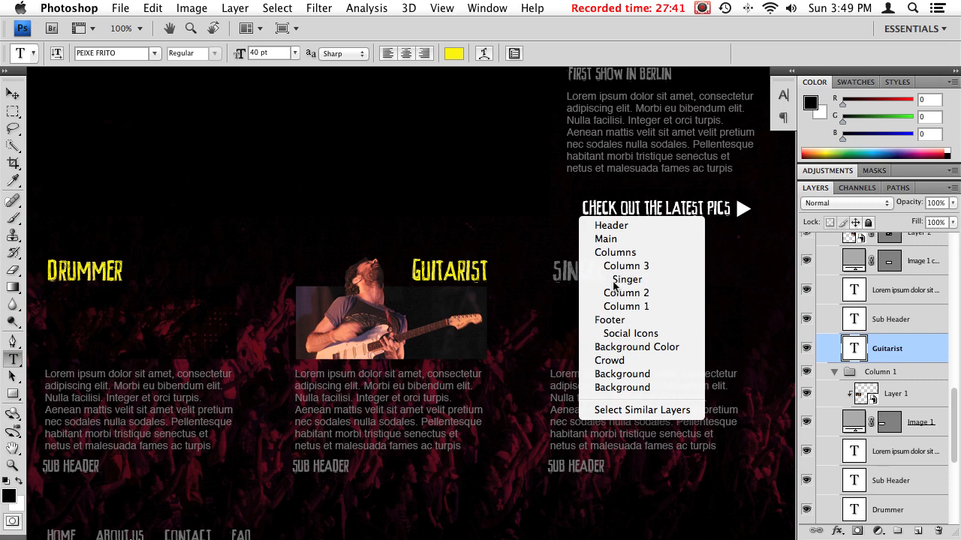
{"action": "left_click", "coordinate": [615, 279]}
{"action": "left_click", "coordinate": [456, 54]}
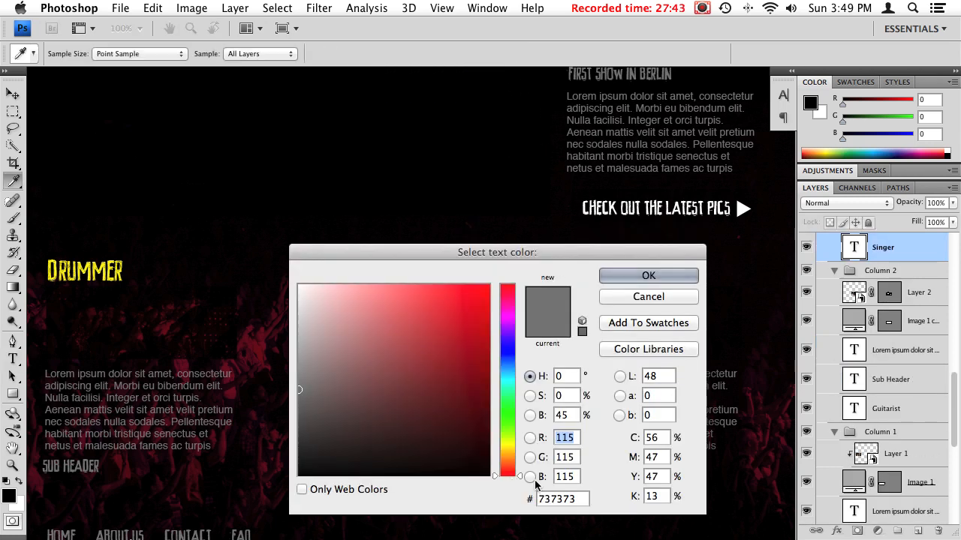
{"action": "double_click", "coordinate": [571, 499]}
{"action": "type", "text": "F8EC00"}
{"action": "left_click", "coordinate": [653, 275]}
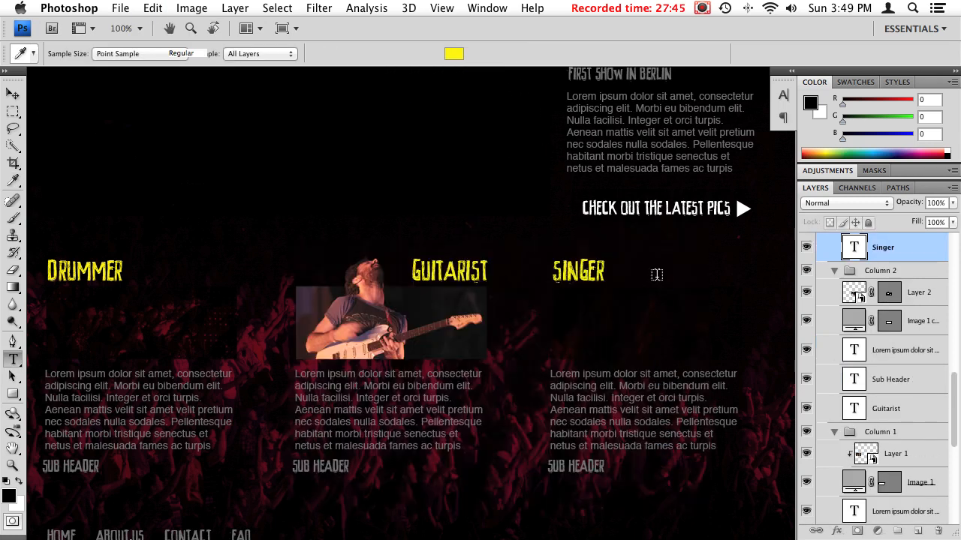
Switch to Chrome, copy the olive Kuler swatch's hex value ABA40D and return to Photoshop.
{"action": "left_click_drag", "start_coordinate": [409, 381], "coordinate": [311, 378]}
{"action": "left_click_drag", "start_coordinate": [485, 291], "coordinate": [464, 384]}
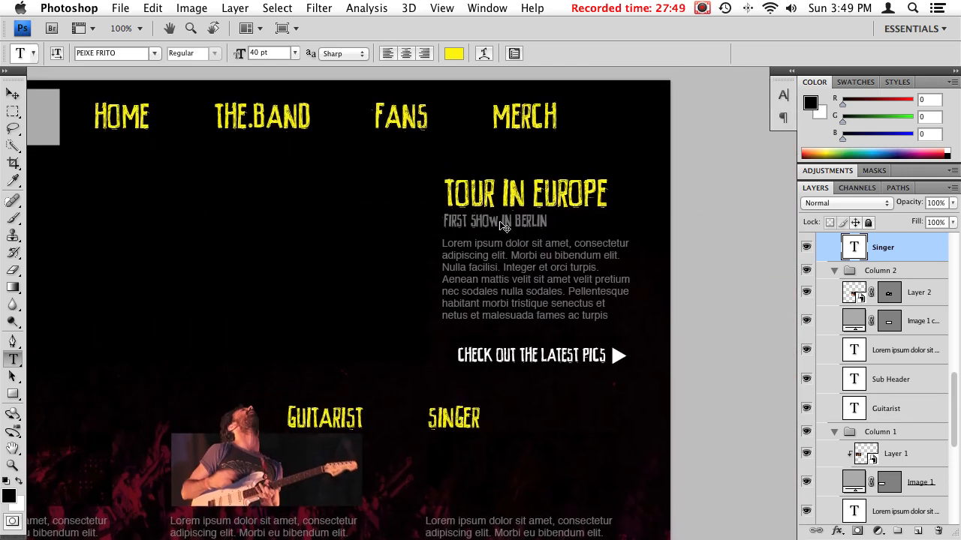
{"action": "key", "text": "super+Tab"}
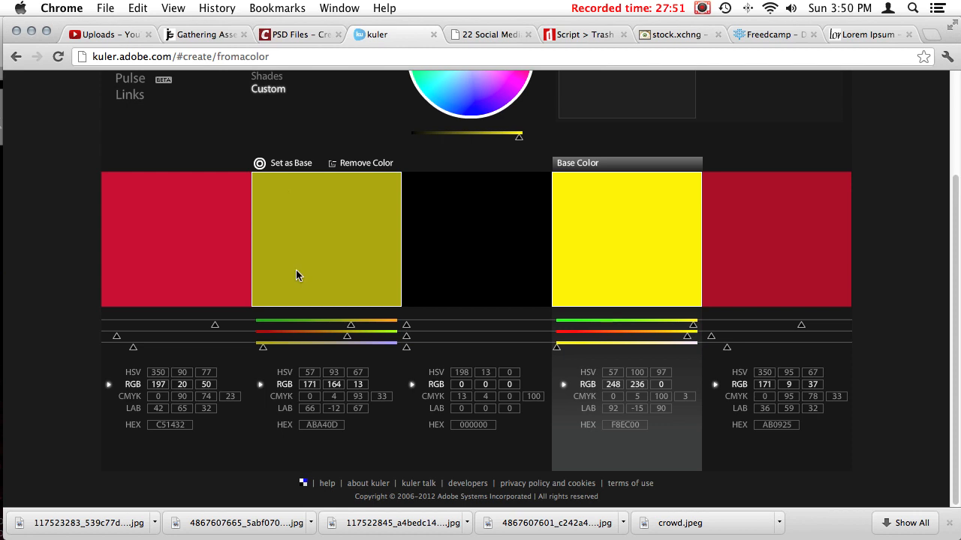
{"action": "left_click", "coordinate": [324, 424]}
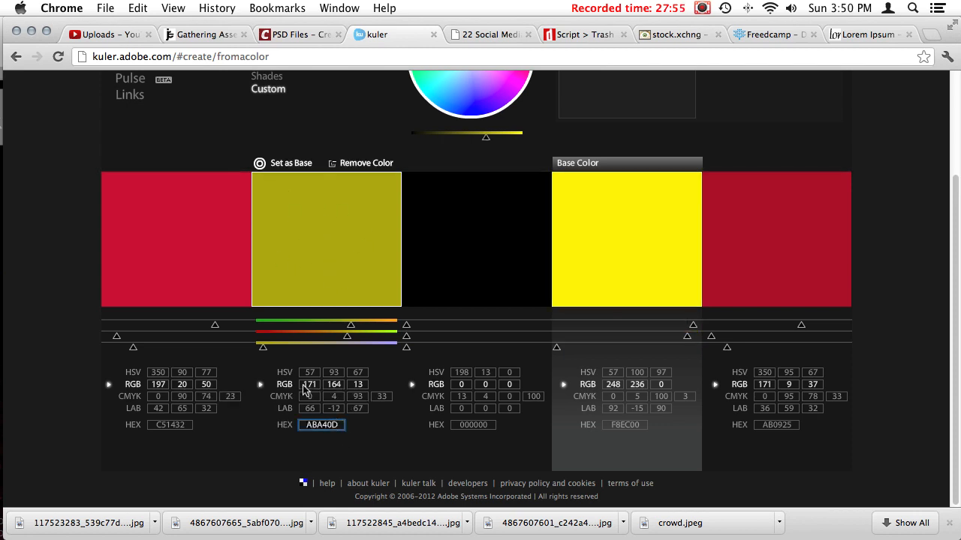
{"action": "key", "text": "super+Tab"}
Set the text color of the First show in Berlin subheading to ABA40D.
{"action": "right_click", "coordinate": [468, 227], "text": "super"}
{"action": "left_click", "coordinate": [480, 228]}
{"action": "left_click", "coordinate": [453, 54]}
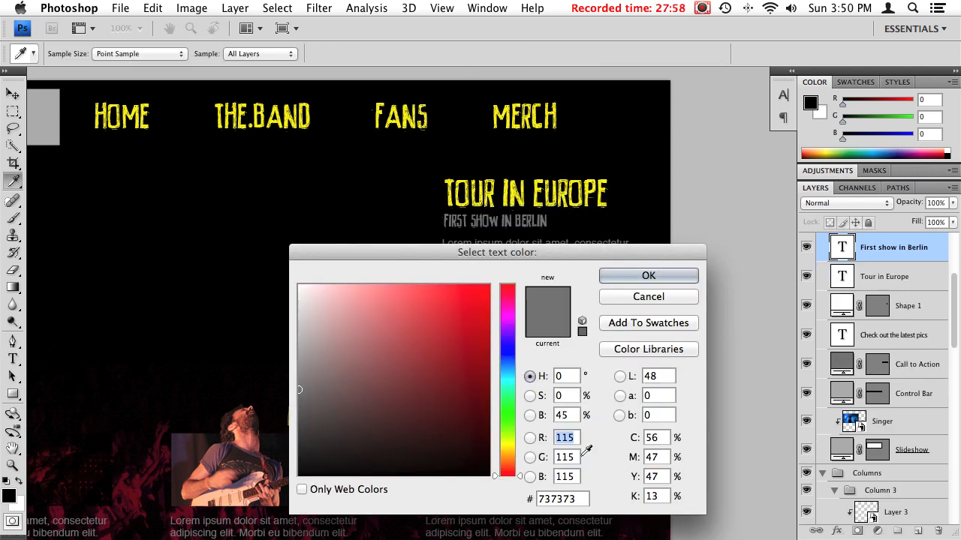
{"action": "double_click", "coordinate": [580, 499]}
{"action": "type", "text": "ABA40D"}
{"action": "left_click", "coordinate": [649, 275]}
Select the Sub Header text layers of all three columns together and set their text color to ABA40D.
{"action": "left_click_drag", "start_coordinate": [468, 304], "coordinate": [576, 163]}
{"action": "left_click_drag", "start_coordinate": [523, 244], "coordinate": [782, 175]}
{"action": "left_click_drag", "start_coordinate": [386, 316], "coordinate": [384, 172]}
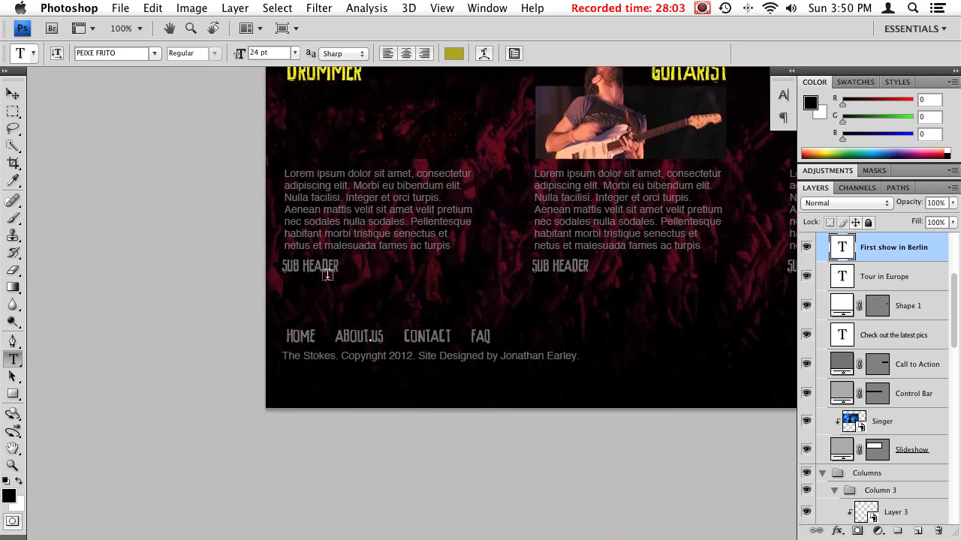
{"action": "right_click", "coordinate": [327, 267], "text": "super"}
{"action": "left_click", "coordinate": [354, 271]}
{"action": "right_click", "coordinate": [569, 267], "text": "shift+super"}
{"action": "left_click", "coordinate": [575, 271], "text": "shift"}
{"action": "right_click", "coordinate": [790, 267], "text": "shift+super"}
{"action": "left_click", "coordinate": [795, 273], "text": "shift"}
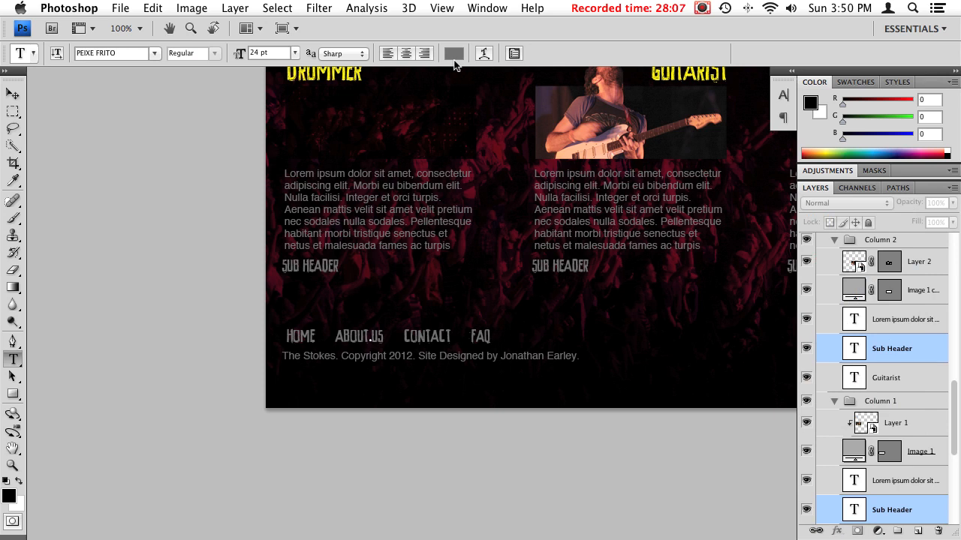
{"action": "left_click", "coordinate": [453, 53]}
{"action": "type", "text": "ABA40D"}
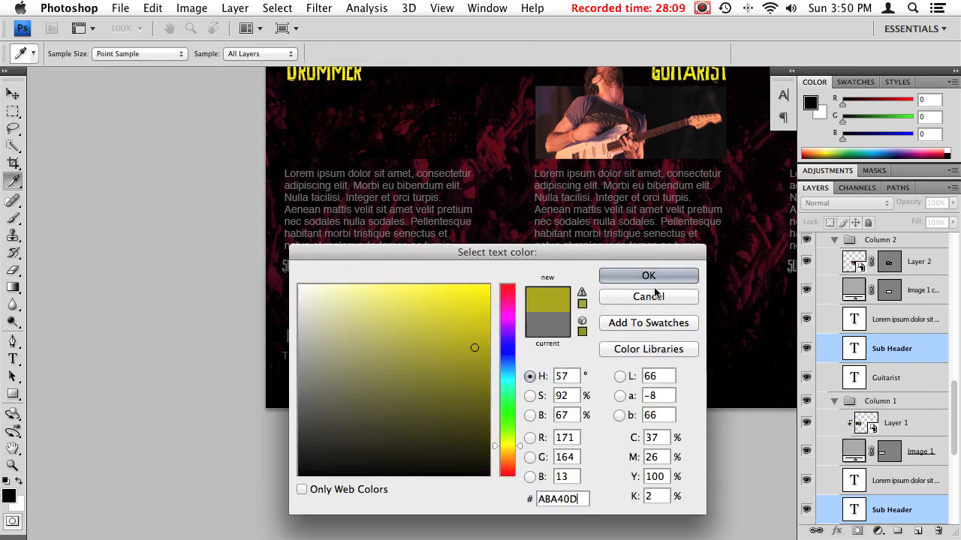
{"action": "left_click", "coordinate": [638, 275]}
Select all of the footer navigation text, set its color to ABA40D and commit the text edit.
{"action": "left_click_drag", "start_coordinate": [562, 197], "coordinate": [621, 157]}
{"action": "right_click", "coordinate": [409, 309], "text": "ctrl"}
{"action": "left_click", "coordinate": [420, 312]}
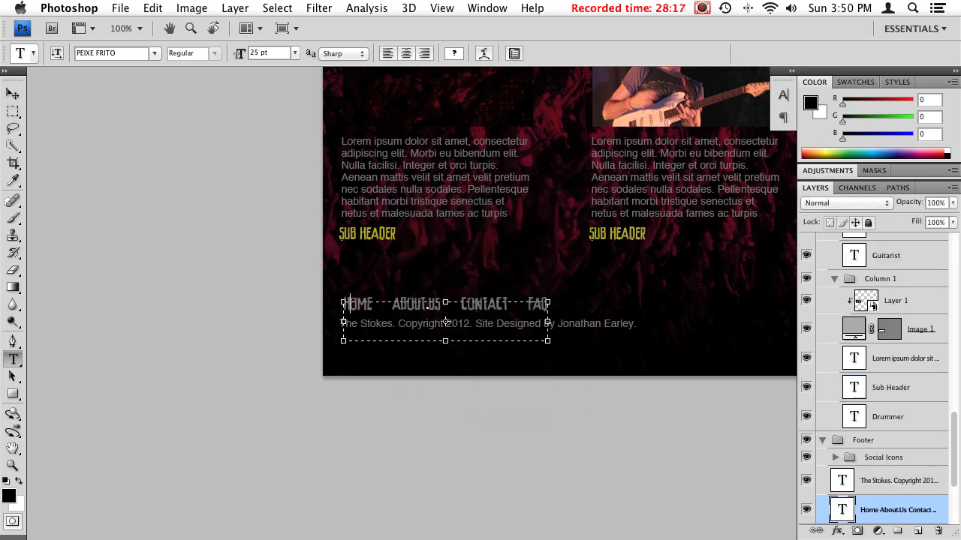
{"action": "key", "text": "super+a"}
{"action": "left_click", "coordinate": [454, 54]}
{"action": "double_click", "coordinate": [564, 499]}
{"action": "type", "text": "ABA43D"}
{"action": "left_click", "coordinate": [648, 276]}
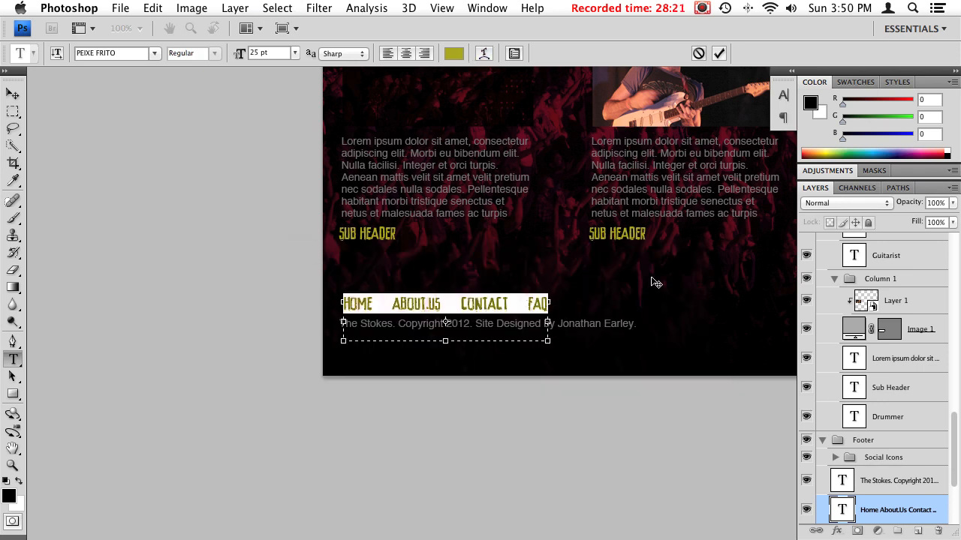
{"action": "key", "text": "super+Return"}
Set the text color of the Check out the latest pics call to action to ABA40D.
{"action": "left_click_drag", "start_coordinate": [622, 234], "coordinate": [396, 440]}
{"action": "left_click_drag", "start_coordinate": [529, 133], "coordinate": [343, 292]}
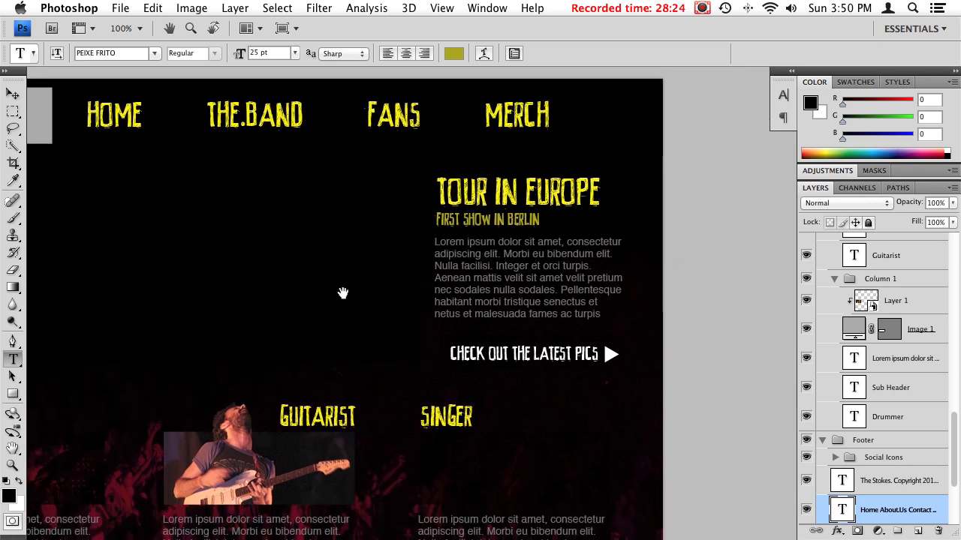
{"action": "right_click", "coordinate": [531, 358]}
{"action": "left_click", "coordinate": [531, 359]}
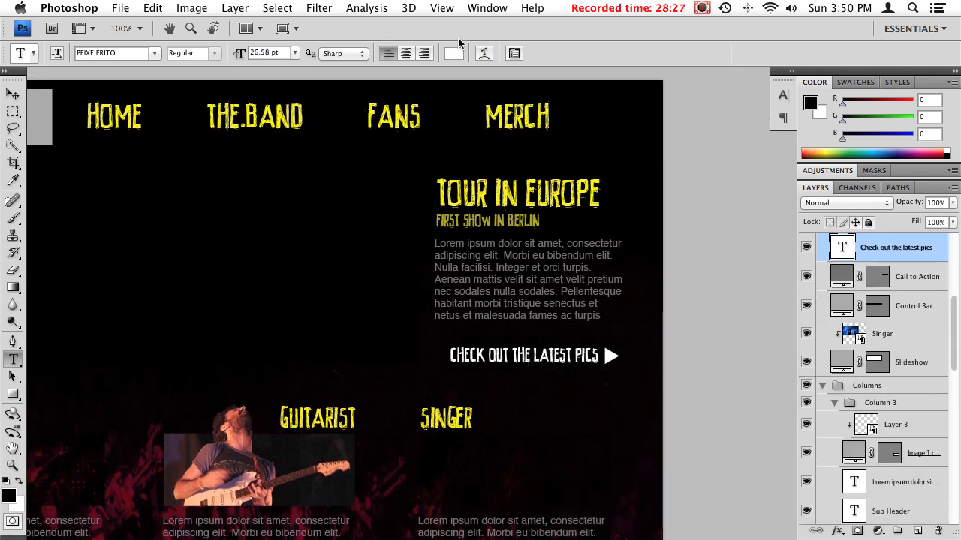
{"action": "left_click", "coordinate": [454, 54]}
{"action": "double_click", "coordinate": [573, 500]}
{"action": "type", "text": "ABA40D"}
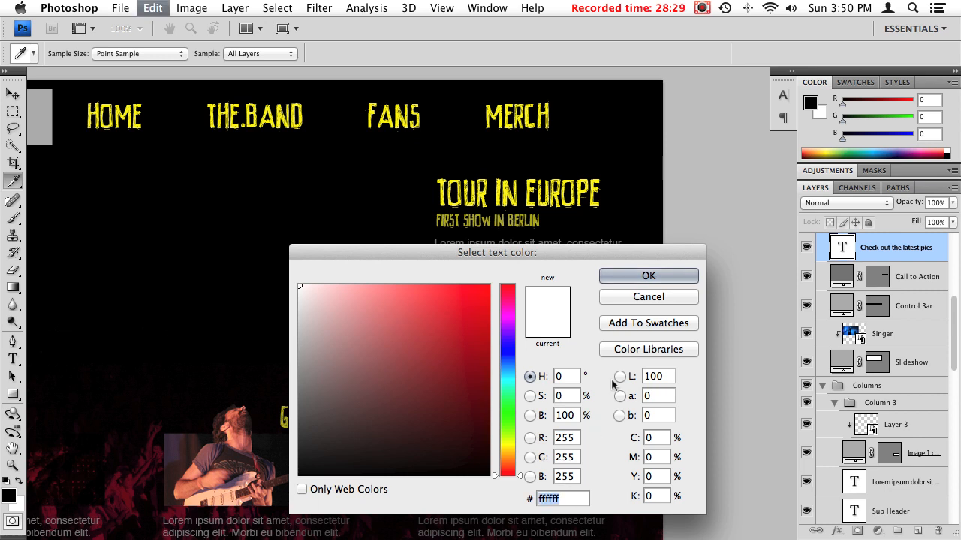
{"action": "left_click", "coordinate": [644, 276]}
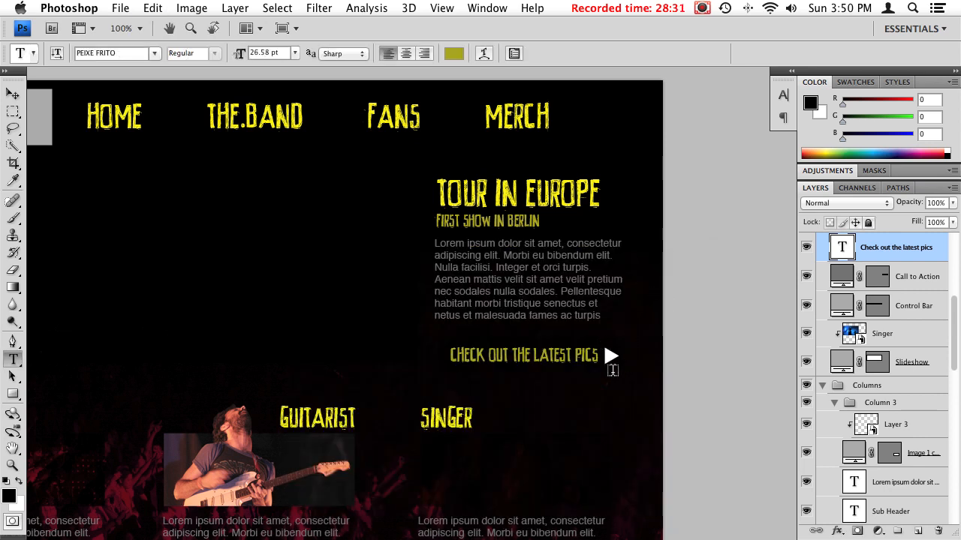
Set the fill color of the arrow shape beside Check out the latest pics to ABA40D.
{"action": "right_click", "coordinate": [610, 359]}
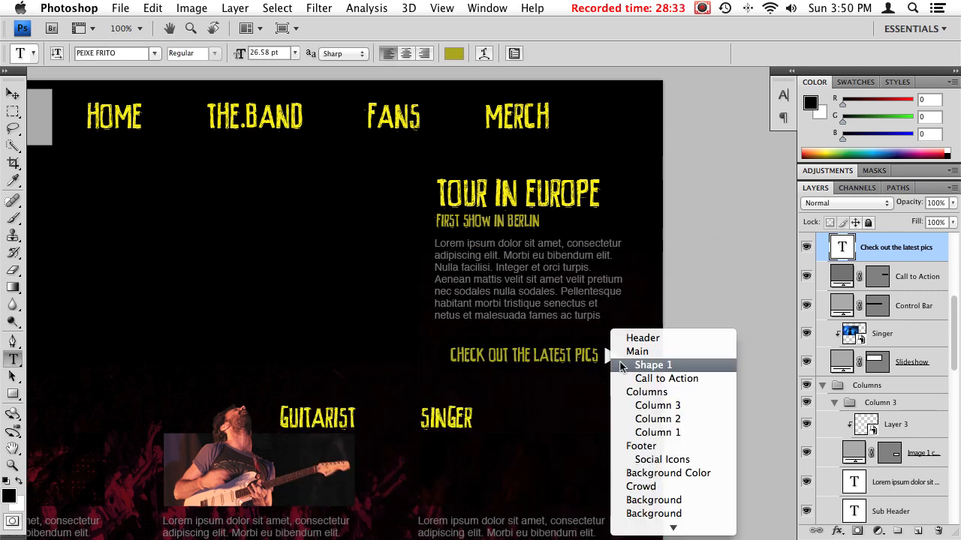
{"action": "left_click", "coordinate": [625, 367]}
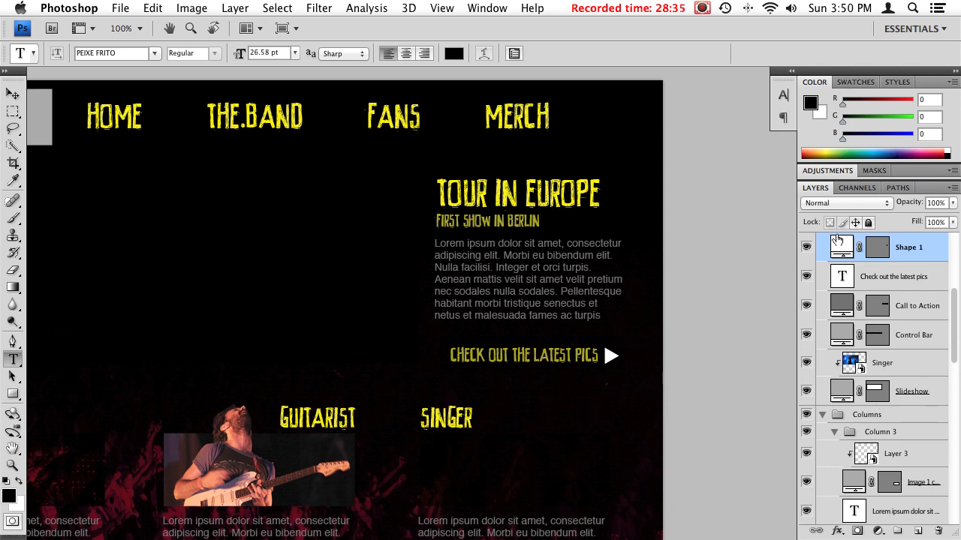
{"action": "scroll", "coordinate": [883, 337], "scroll_direction": "up", "scroll_amount": 3}
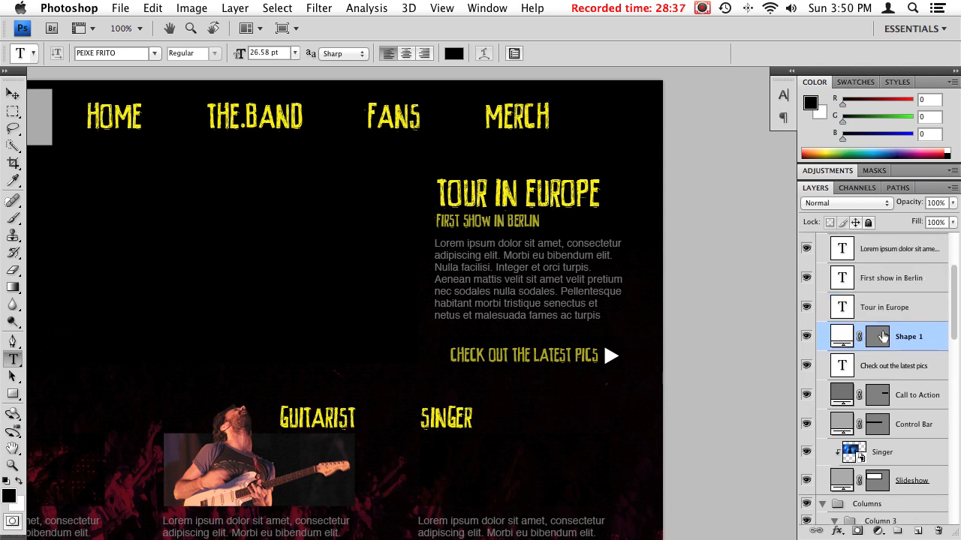
{"action": "double_click", "coordinate": [842, 340]}
{"action": "double_click", "coordinate": [552, 499]}
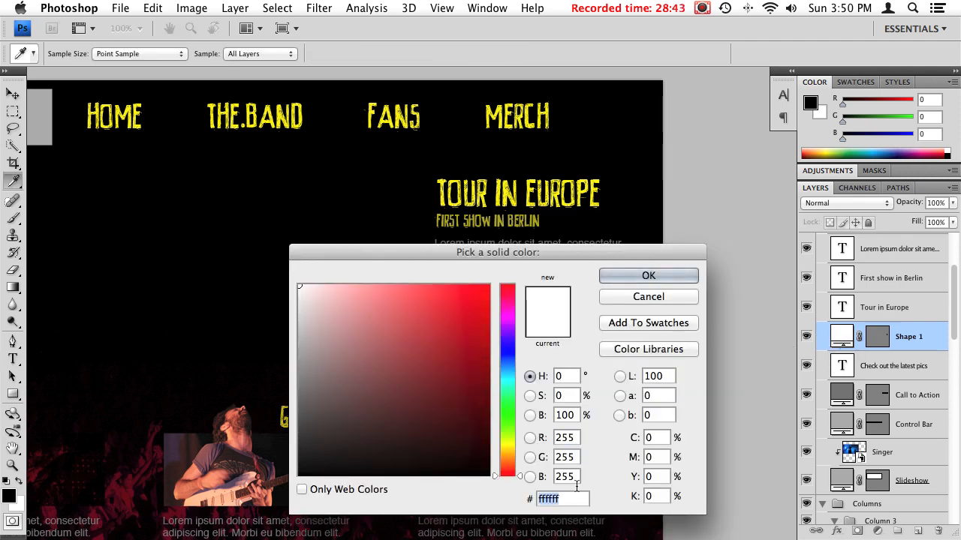
{"action": "type", "text": "ABA40D"}
{"action": "left_click", "coordinate": [647, 276]}
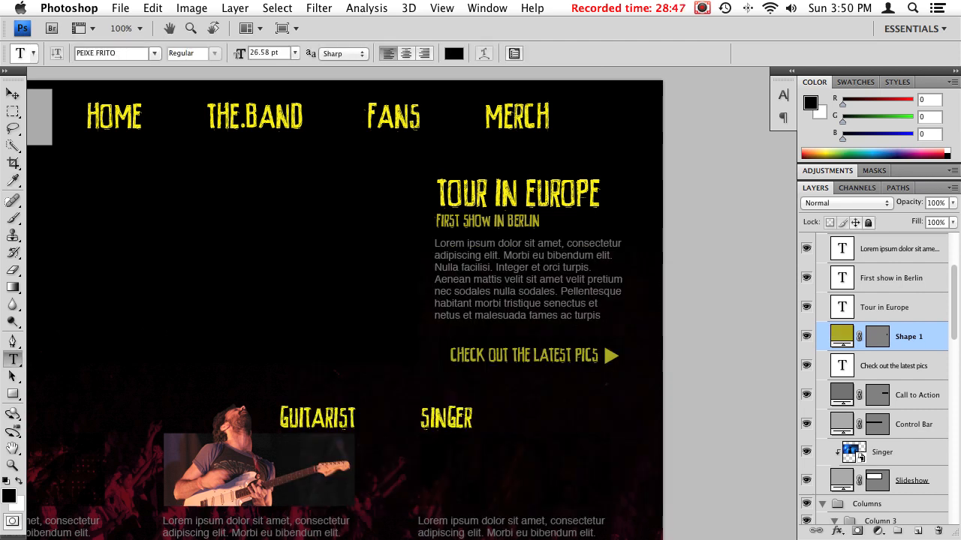
Switch to Chrome, copy the dark red Kuler swatch's hex value AB0925, and set it as the call-to-action arrow's fill color in Photoshop.
{"action": "key", "text": "super+Tab"}
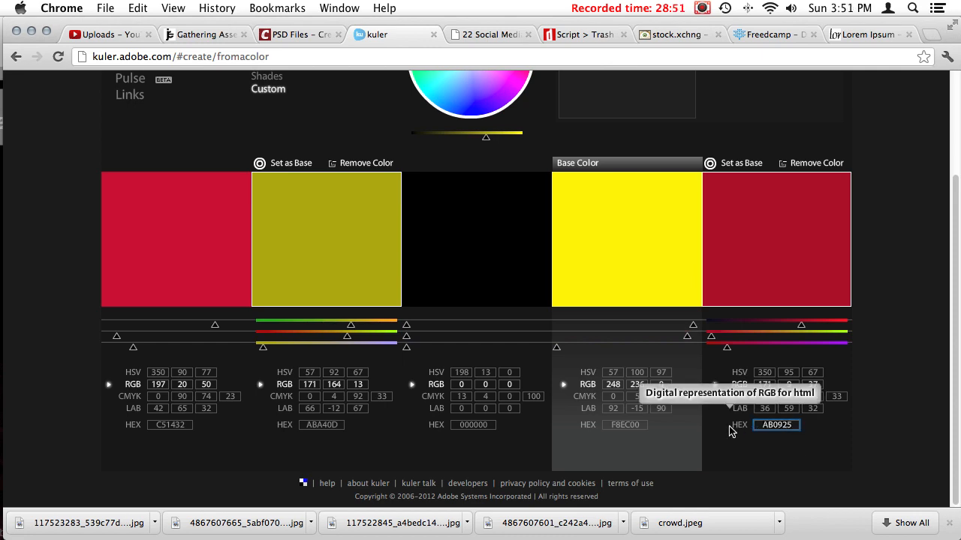
{"action": "key", "text": "super+Tab"}
{"action": "double_click", "coordinate": [842, 336]}
{"action": "type", "text": "A8092C"}
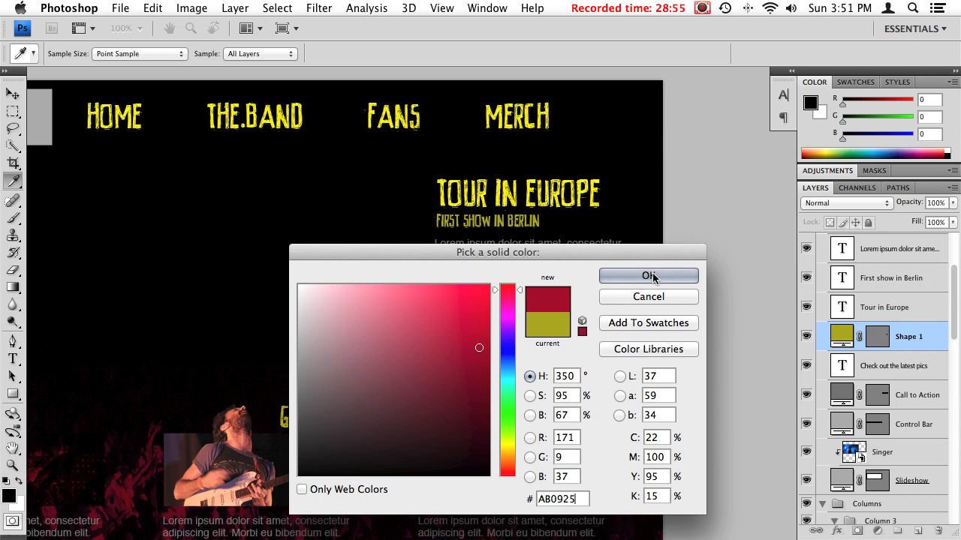
{"action": "left_click", "coordinate": [648, 276]}
Set the text color of the paragraph under First show in Berlin to white.
{"action": "left_click_drag", "start_coordinate": [463, 315], "coordinate": [661, 133]}
{"action": "left_click_drag", "start_coordinate": [512, 360], "coordinate": [380, 405]}
{"action": "left_click_drag", "start_coordinate": [624, 191], "coordinate": [579, 331]}
{"action": "right_click", "coordinate": [463, 297], "text": "ctrl"}
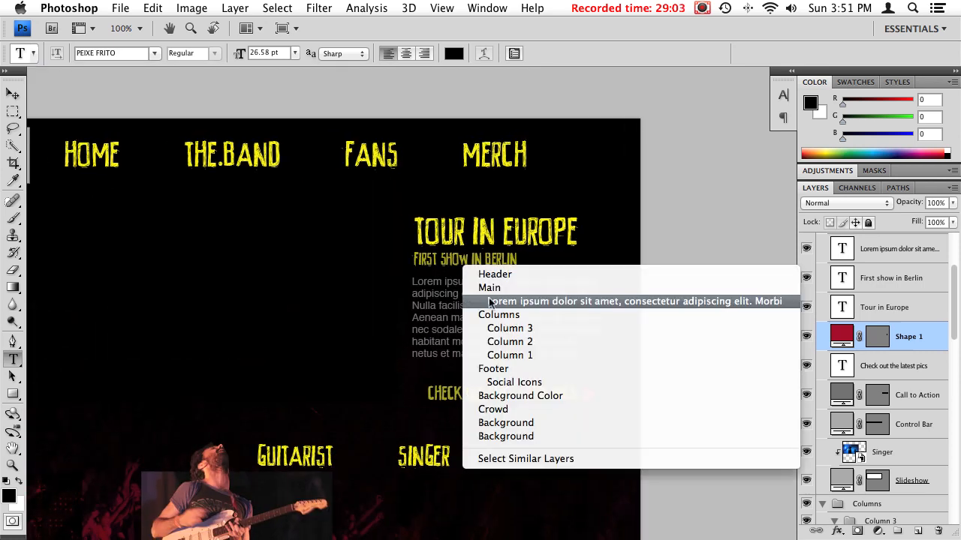
{"action": "left_click", "coordinate": [469, 300]}
{"action": "left_click", "coordinate": [453, 53]}
{"action": "left_click", "coordinate": [332, 250]}
{"action": "key", "text": "Return"}
Try AB0925 on the Drummer column's paragraph text, then set its color to white, ffffff.
{"action": "left_click_drag", "start_coordinate": [332, 388], "coordinate": [467, 253]}
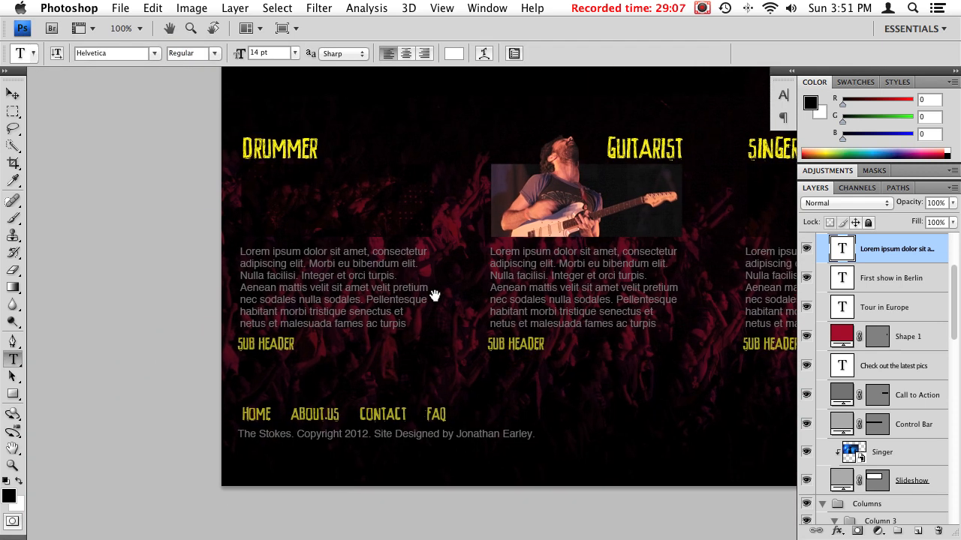
{"action": "right_click", "coordinate": [337, 297], "text": "ctrl"}
{"action": "left_click", "coordinate": [337, 295]}
{"action": "left_click", "coordinate": [454, 54]}
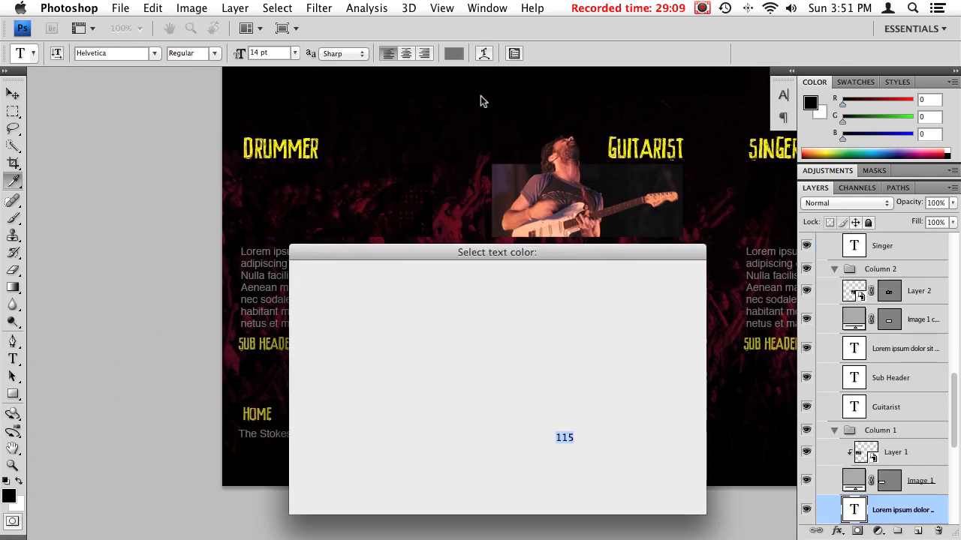
{"action": "left_click", "coordinate": [575, 498]}
{"action": "type", "text": "AB0925"}
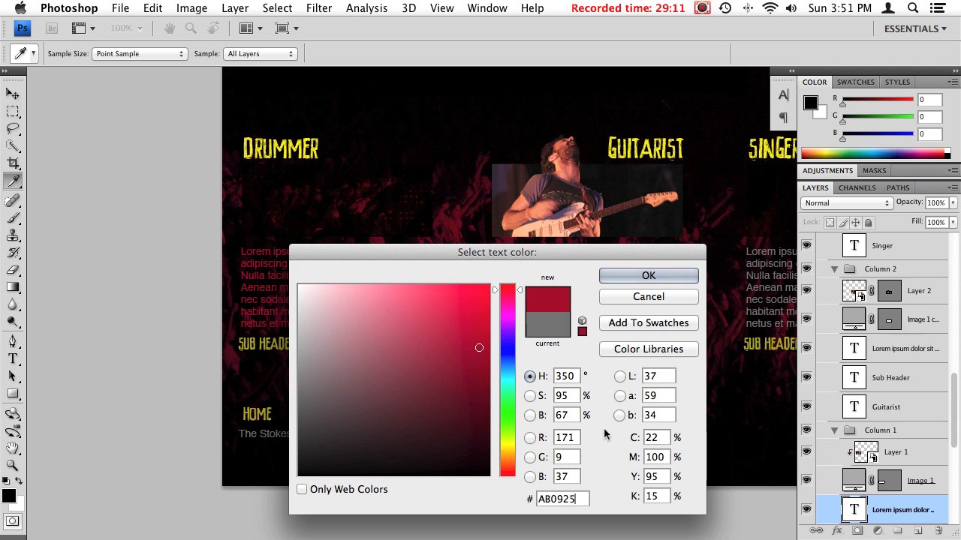
{"action": "left_click_drag", "start_coordinate": [410, 305], "coordinate": [285, 277]}
{"action": "left_click", "coordinate": [654, 281]}
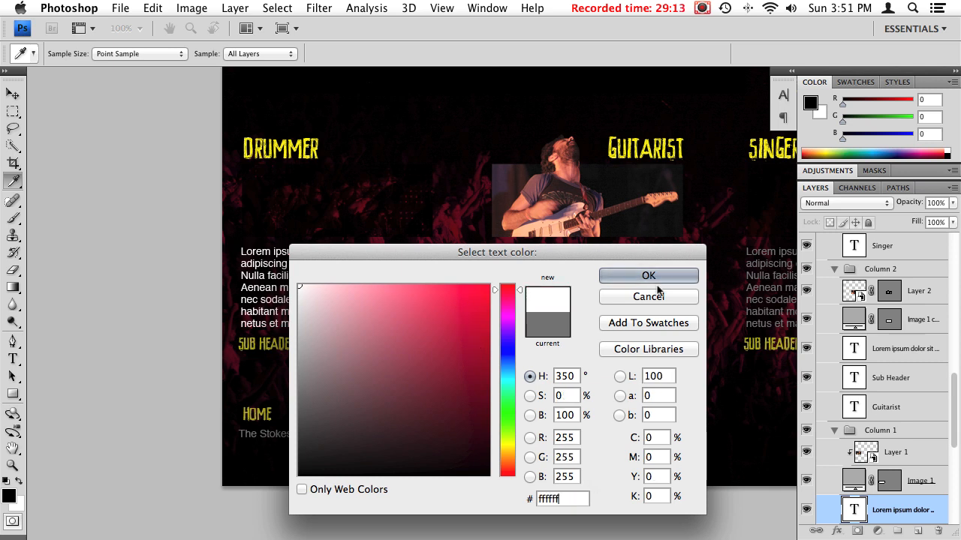
Set the text color of the Guitarist column's paragraph to white, ffffff.
{"action": "right_click", "coordinate": [538, 278]}
{"action": "left_click", "coordinate": [559, 277]}
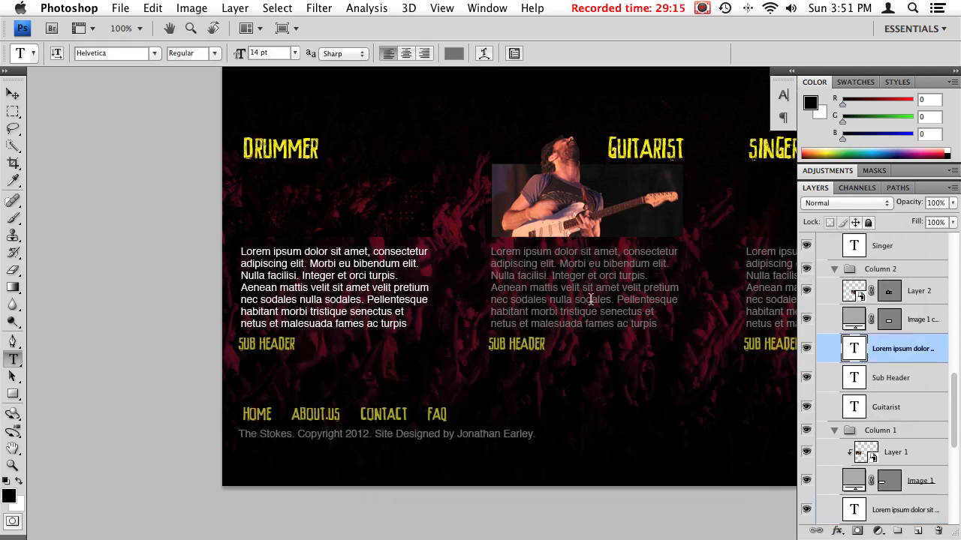
{"action": "left_click", "coordinate": [454, 53]}
{"action": "left_click_drag", "start_coordinate": [322, 308], "coordinate": [397, 225]}
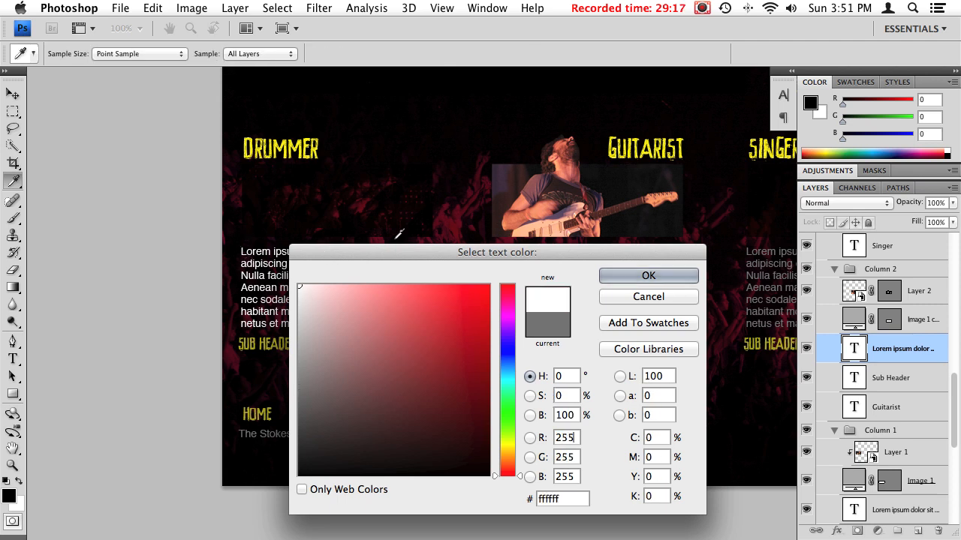
{"action": "left_click", "coordinate": [672, 274]}
Set the text color of the Singer column's paragraph to white, ffffff.
{"action": "scroll", "coordinate": [669, 267], "scroll_direction": "right", "scroll_amount": 5}
{"action": "right_click", "coordinate": [557, 232]}
{"action": "left_click", "coordinate": [575, 296]}
{"action": "left_click", "coordinate": [457, 55]}
{"action": "left_click_drag", "start_coordinate": [360, 311], "coordinate": [293, 279]}
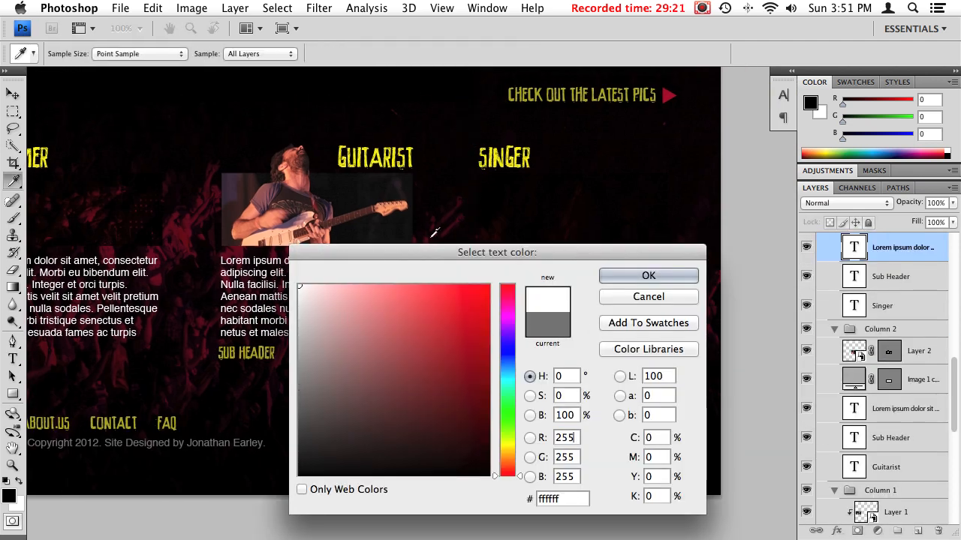
{"action": "left_click", "coordinate": [651, 283]}
Delete the gray Logo rectangle layer behind The Strokes logo text in the header.
{"action": "left_click_drag", "start_coordinate": [373, 226], "coordinate": [592, 268]}
{"action": "left_click_drag", "start_coordinate": [461, 340], "coordinate": [414, 500]}
{"action": "left_click_drag", "start_coordinate": [423, 341], "coordinate": [447, 87]}
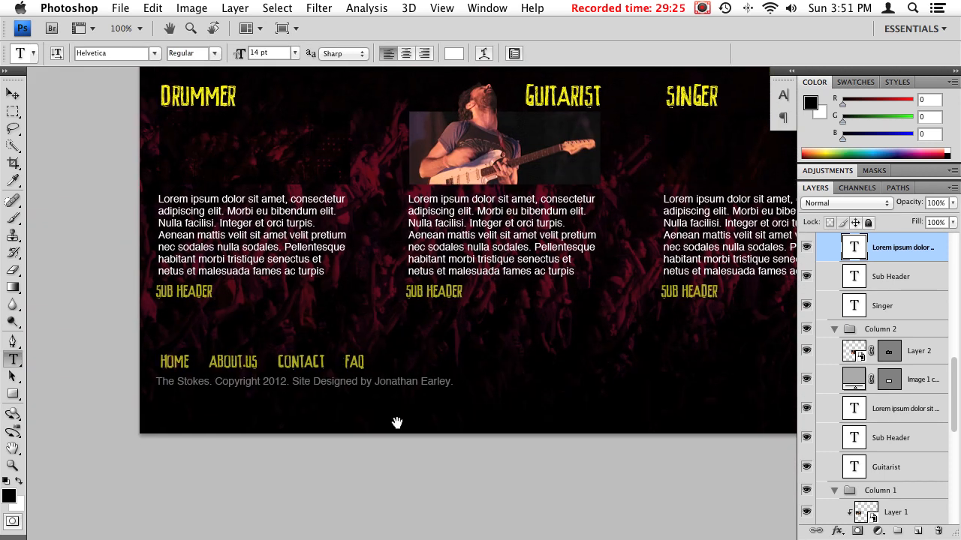
{"action": "left_click_drag", "start_coordinate": [383, 350], "coordinate": [338, 539]}
{"action": "left_click_drag", "start_coordinate": [429, 184], "coordinate": [462, 366]}
{"action": "right_click", "coordinate": [267, 148]}
{"action": "left_click", "coordinate": [270, 156]}
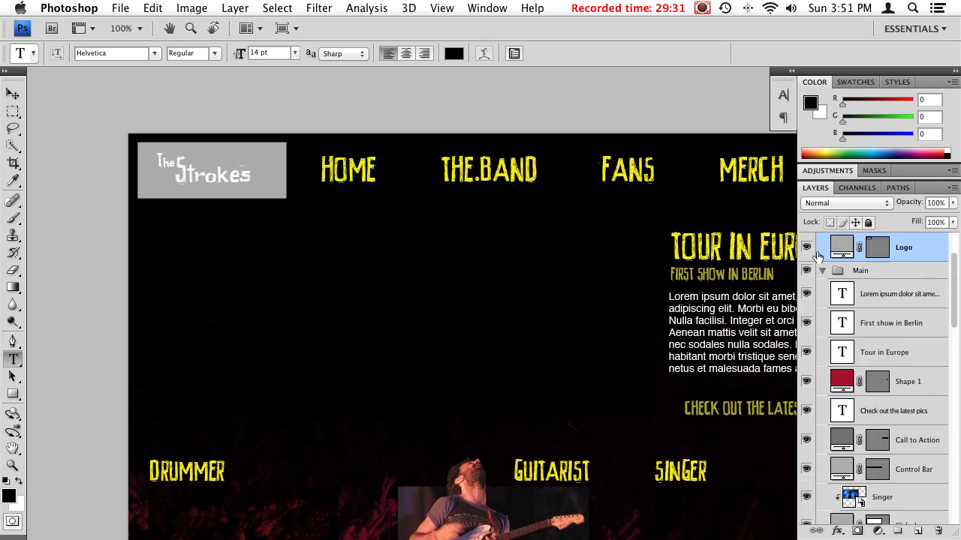
{"action": "key", "text": "Delete"}
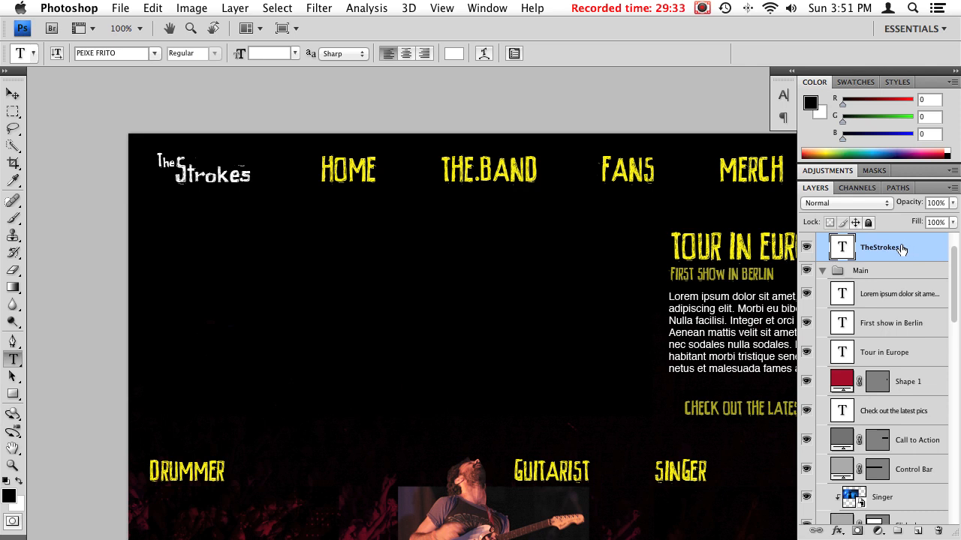
Scale The Strokes logo text up proportionally to about 116% with Free Transform.
{"action": "key", "text": "super+t"}
{"action": "left_click_drag", "start_coordinate": [252, 185], "coordinate": [272, 194]}
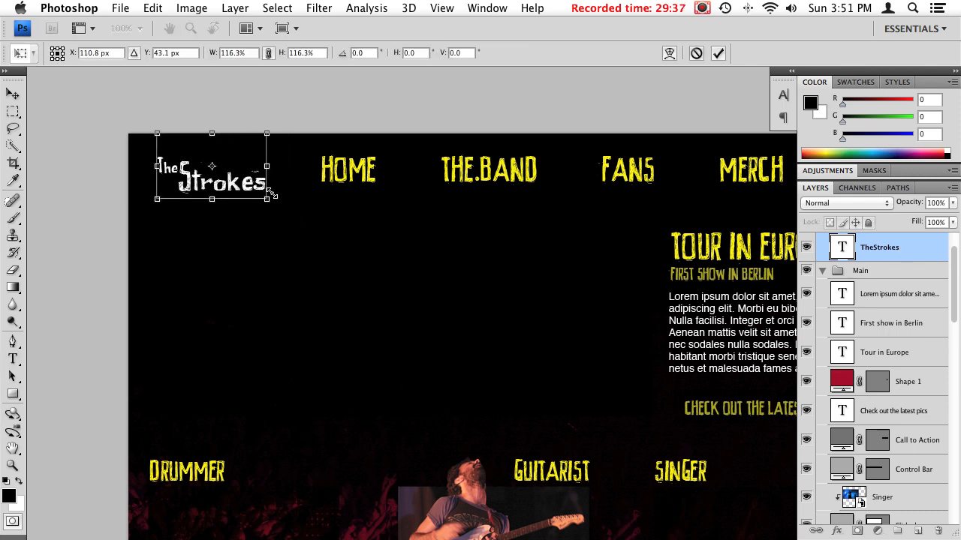
{"action": "key", "text": "Return"}
Color the word The in the logo text AB0925, copying the dark red hex value from Kuler in Chrome, and commit the text edit.
{"action": "left_click_drag", "start_coordinate": [586, 313], "coordinate": [388, 315]}
{"action": "left_click_drag", "start_coordinate": [163, 191], "coordinate": [128, 256]}
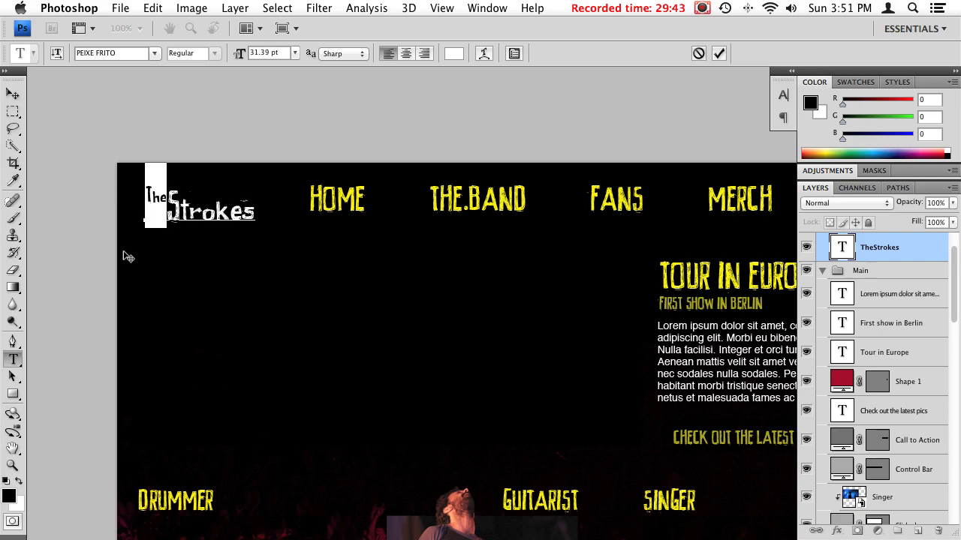
{"action": "key", "text": "super+Tab"}
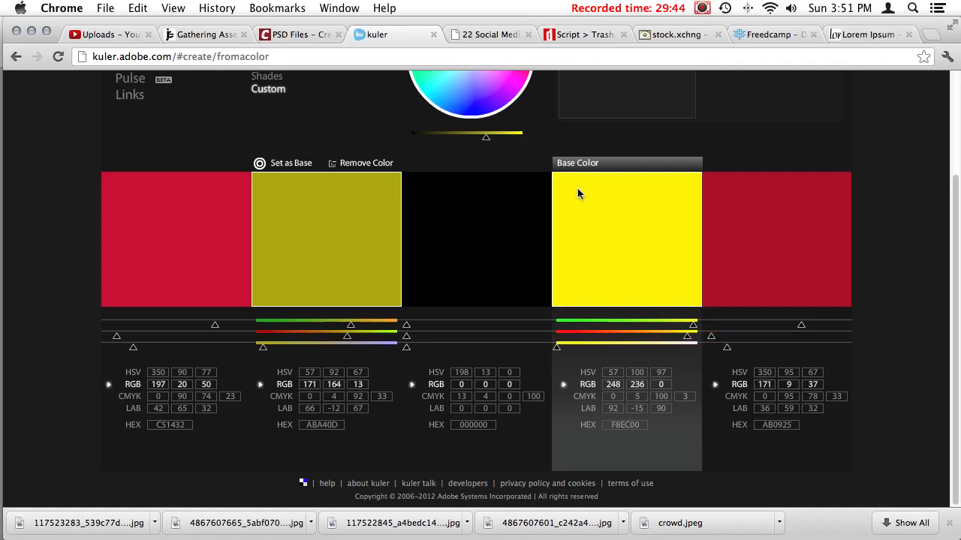
{"action": "left_click", "coordinate": [713, 250]}
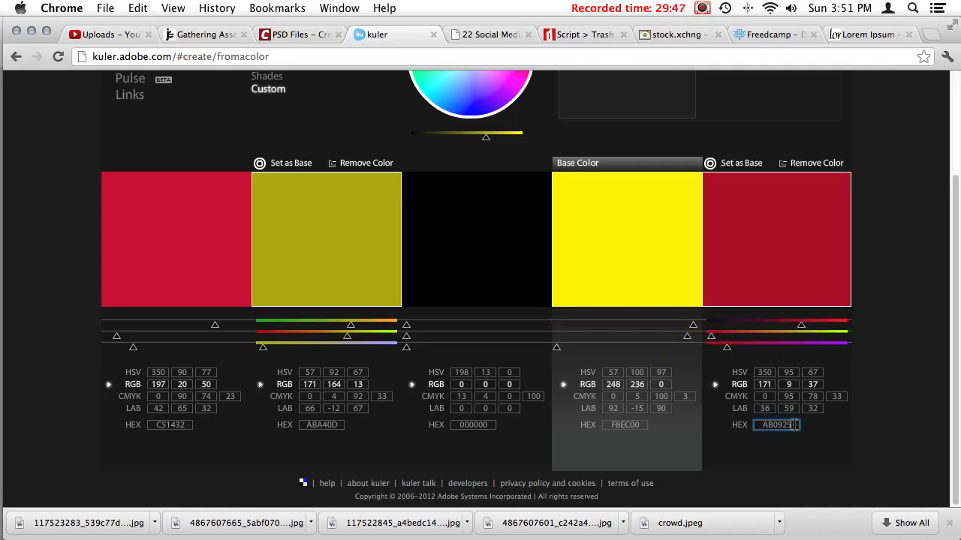
{"action": "left_click", "coordinate": [669, 402]}
{"action": "key", "text": "super+Tab"}
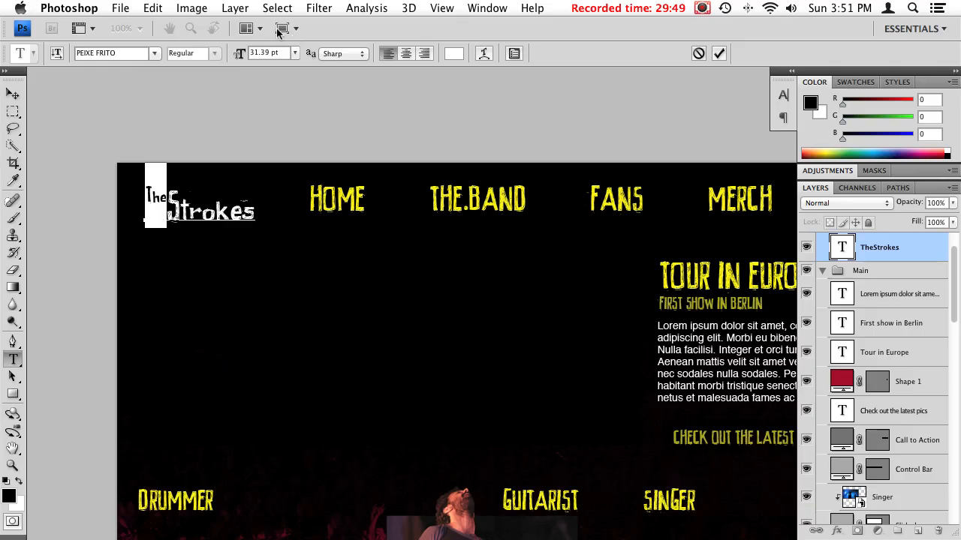
{"action": "left_click", "coordinate": [455, 53]}
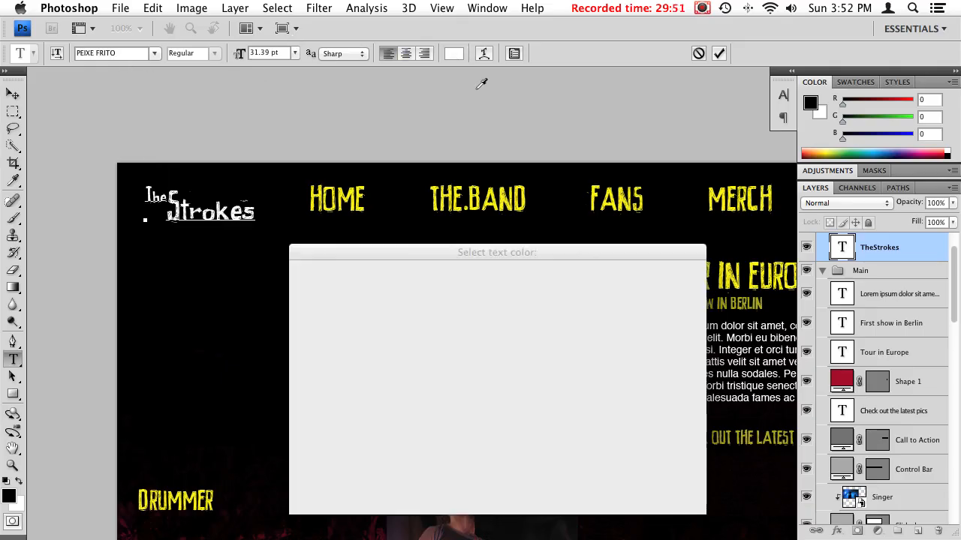
{"action": "type", "text": "A80925"}
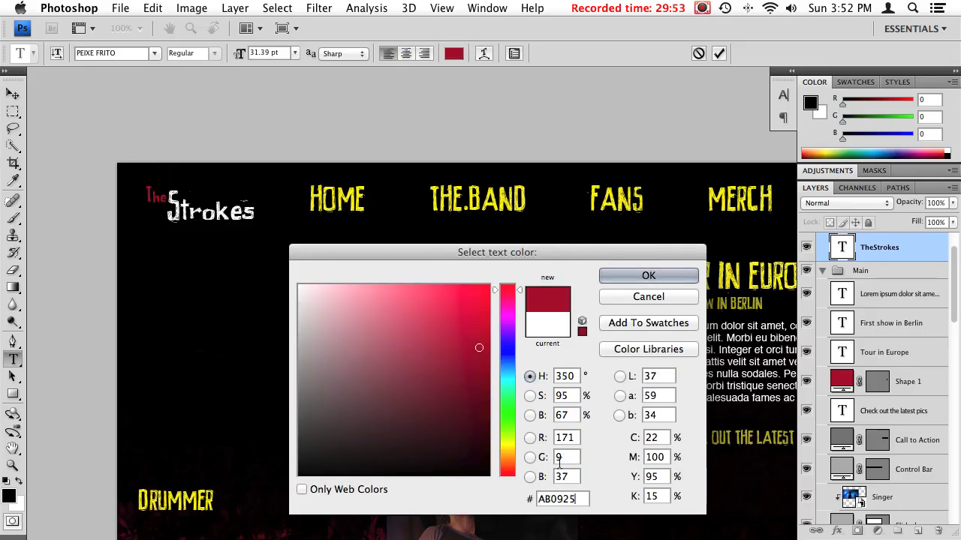
{"action": "left_click", "coordinate": [660, 280]}
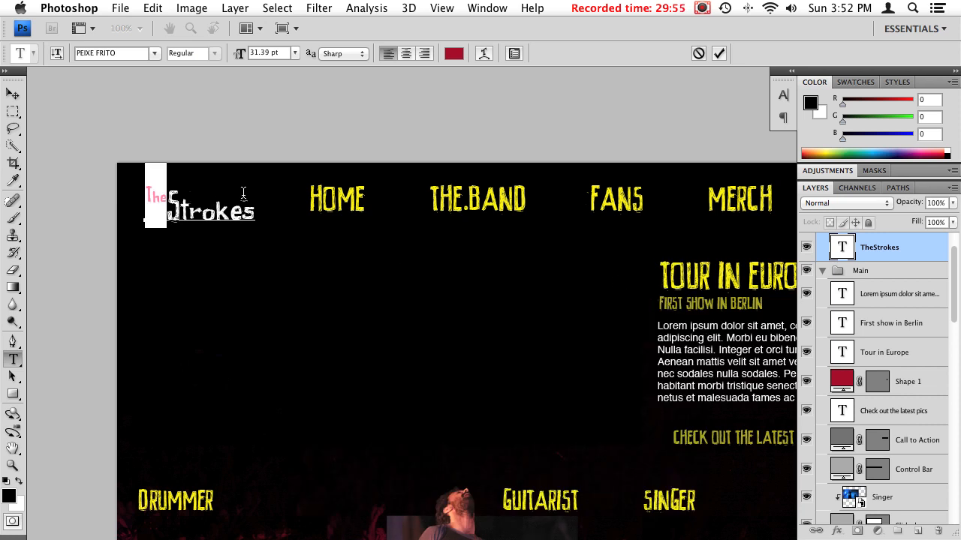
{"action": "key", "text": "super+Return"}
Set the blend mode of the Singer column's gray image placeholder shape to Normal.
{"action": "left_click_drag", "start_coordinate": [476, 350], "coordinate": [383, 211]}
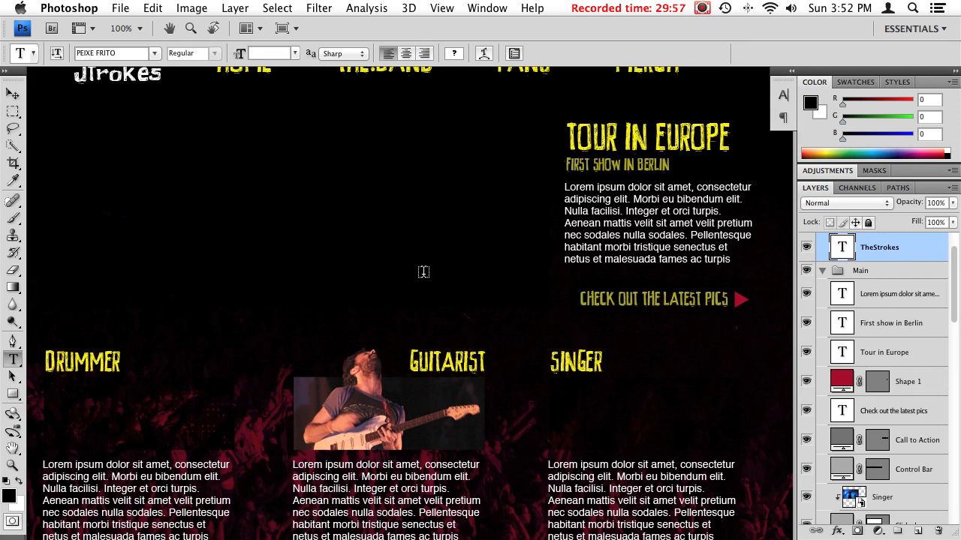
{"action": "key", "text": "super+minus"}
{"action": "left_click_drag", "start_coordinate": [640, 313], "coordinate": [590, 354]}
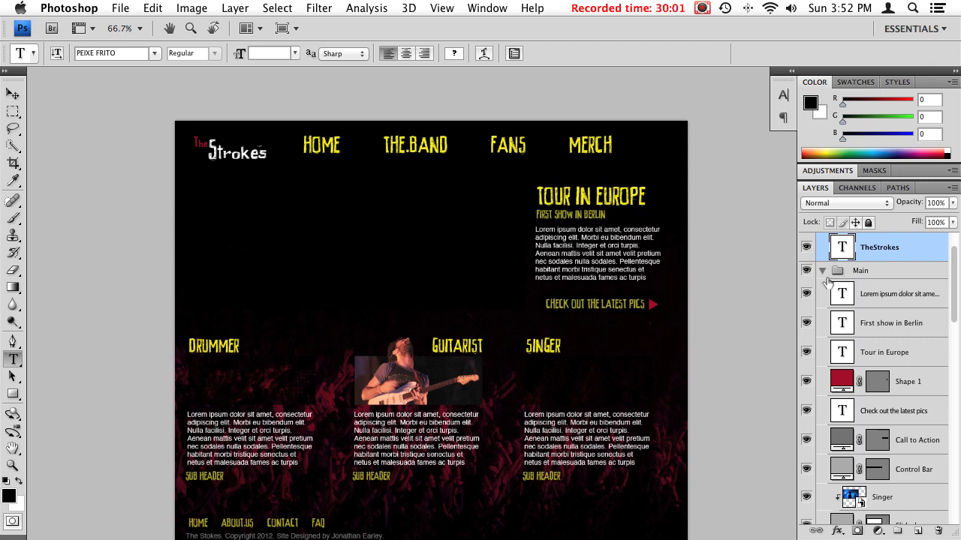
{"action": "right_click", "coordinate": [569, 373]}
{"action": "left_click", "coordinate": [601, 378]}
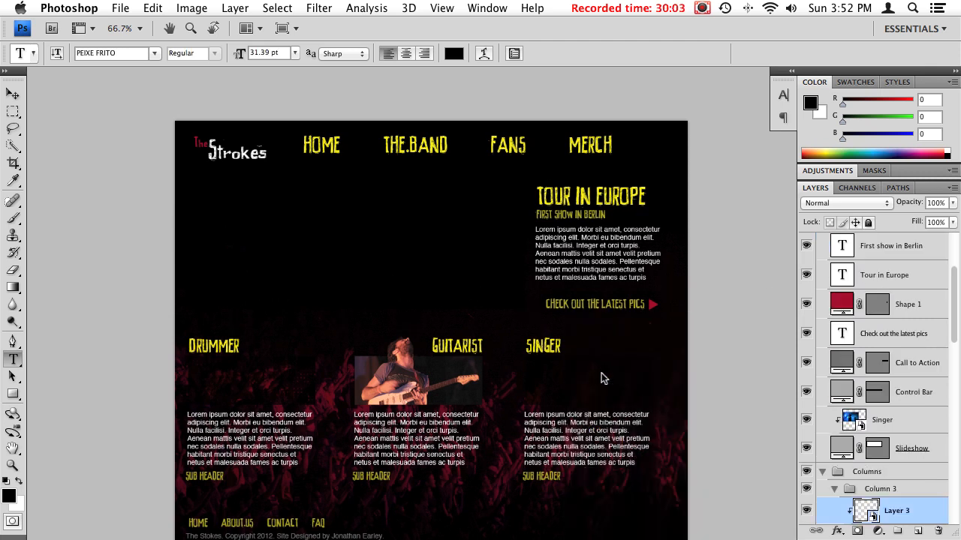
{"action": "left_click_drag", "start_coordinate": [957, 319], "coordinate": [958, 367]}
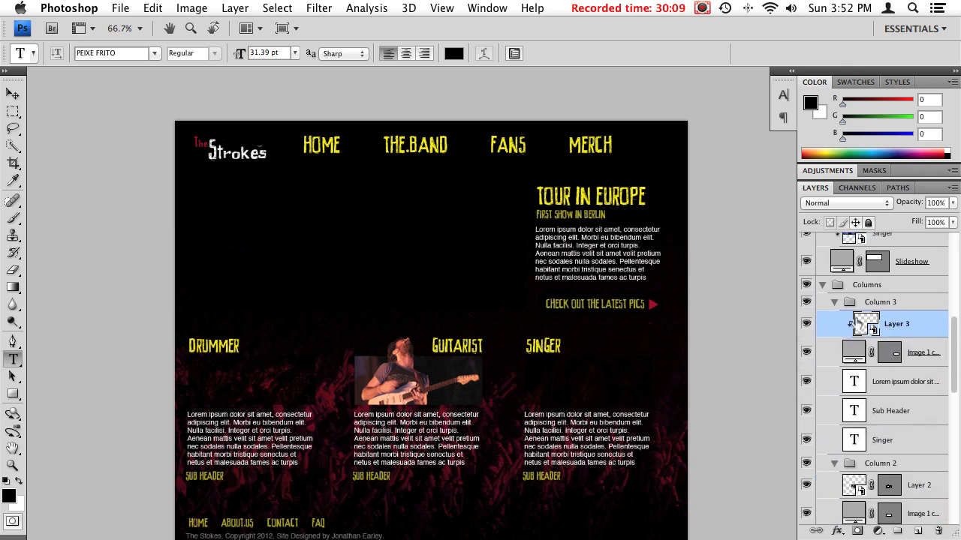
{"action": "left_click", "coordinate": [835, 359]}
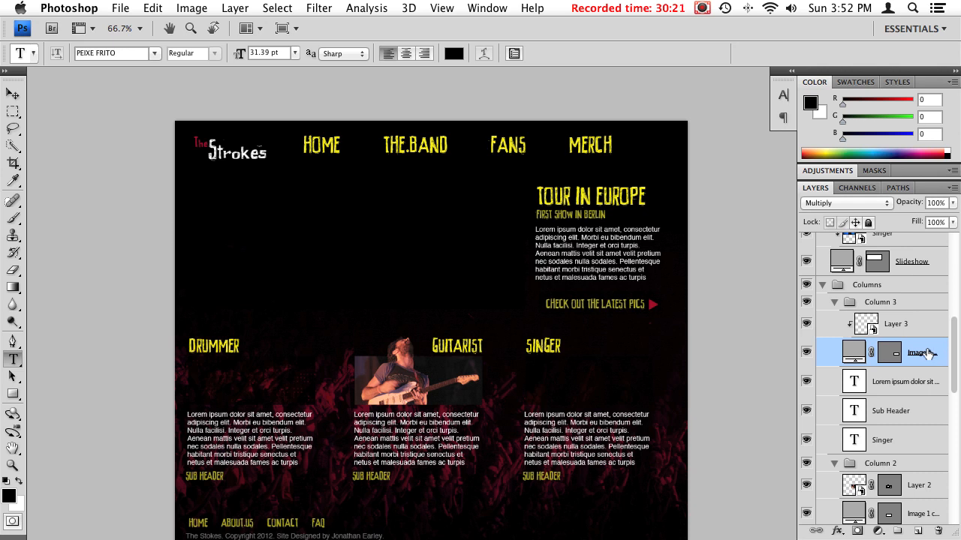
{"action": "left_click", "coordinate": [839, 203]}
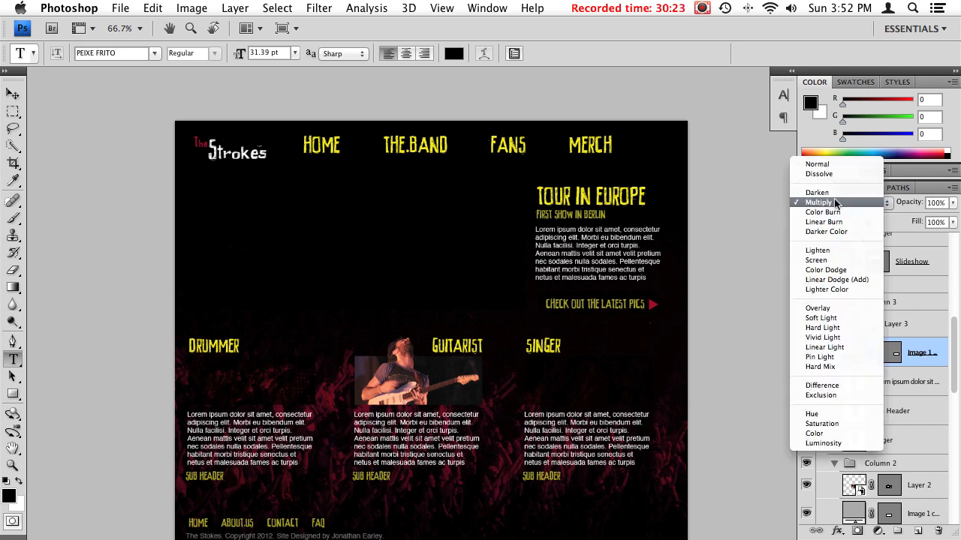
{"action": "left_click", "coordinate": [830, 163]}
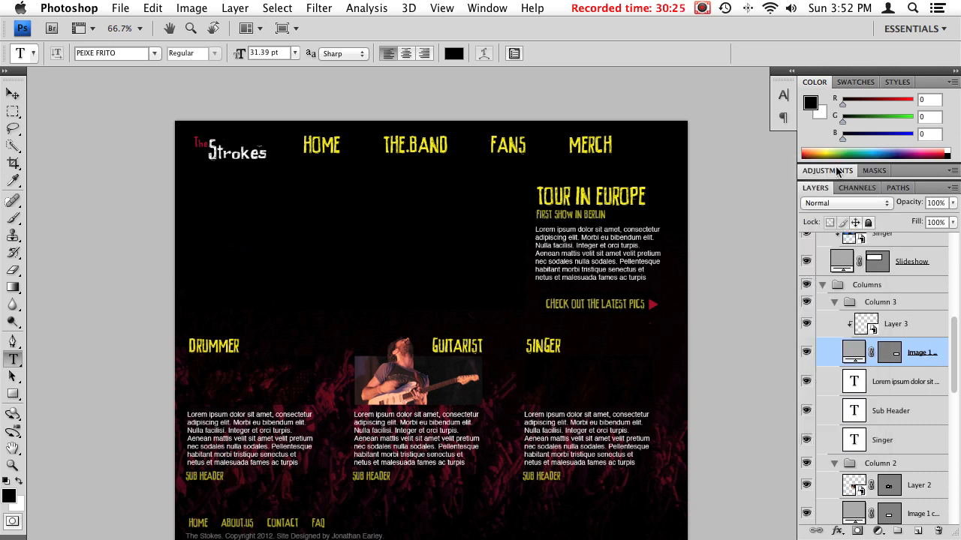
Set the blend mode of the Drummer column's Image 1 placeholder shape to Normal.
{"action": "left_click_drag", "start_coordinate": [413, 310], "coordinate": [593, 302]}
{"action": "right_click", "coordinate": [452, 373]}
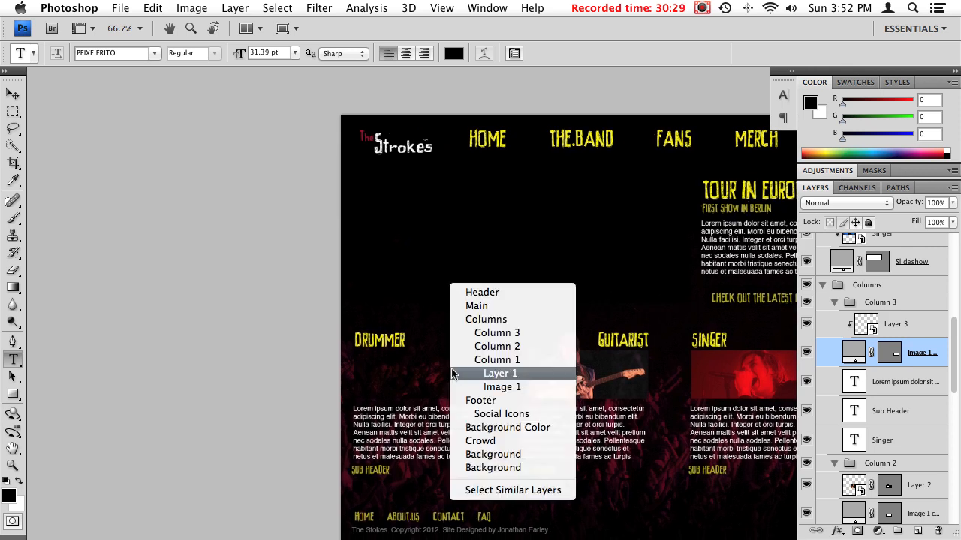
{"action": "left_click", "coordinate": [455, 373]}
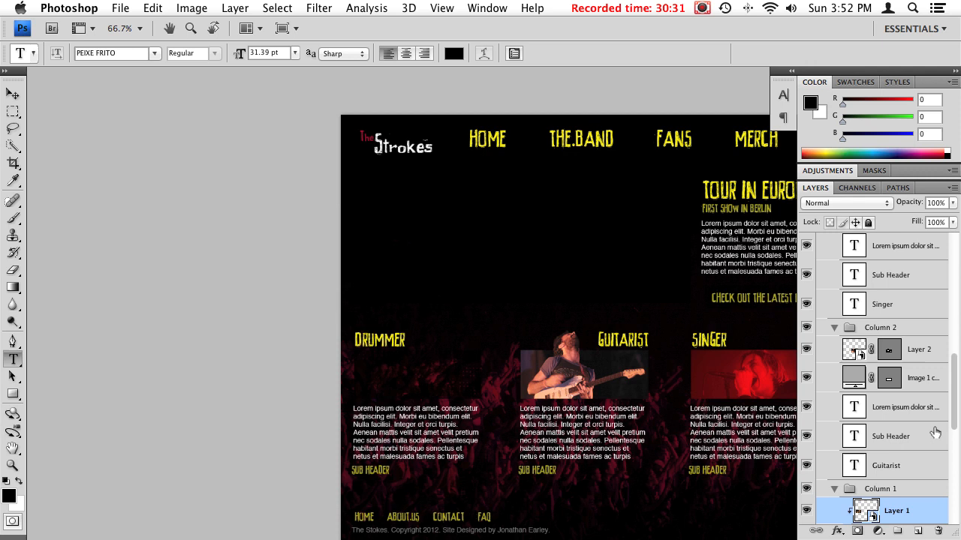
{"action": "left_click_drag", "start_coordinate": [953, 406], "coordinate": [955, 443]}
{"action": "left_click", "coordinate": [852, 404]}
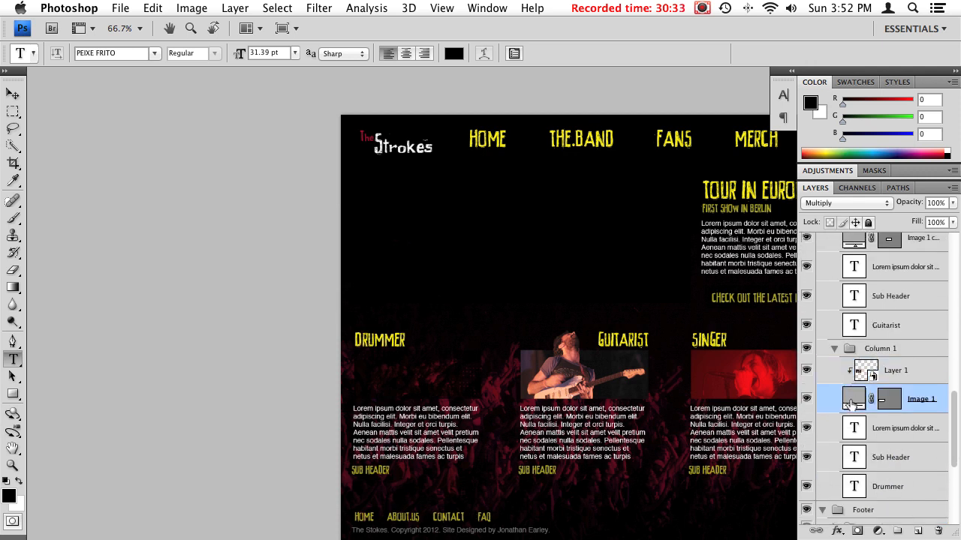
{"action": "left_click", "coordinate": [831, 202]}
{"action": "left_click", "coordinate": [831, 167]}
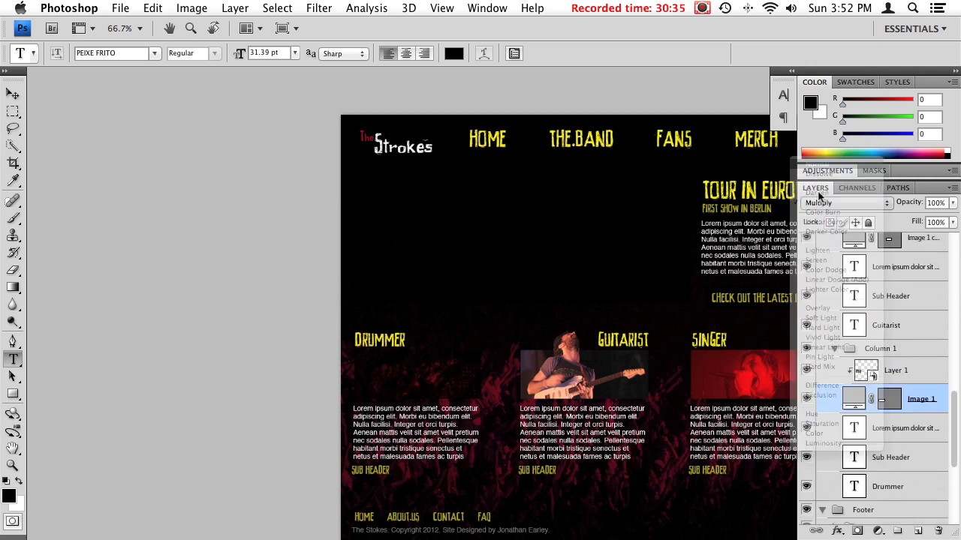
Set the blend mode of the Slideshow shape beneath the large Singer photo to Normal.
{"action": "left_click_drag", "start_coordinate": [615, 272], "coordinate": [545, 300]}
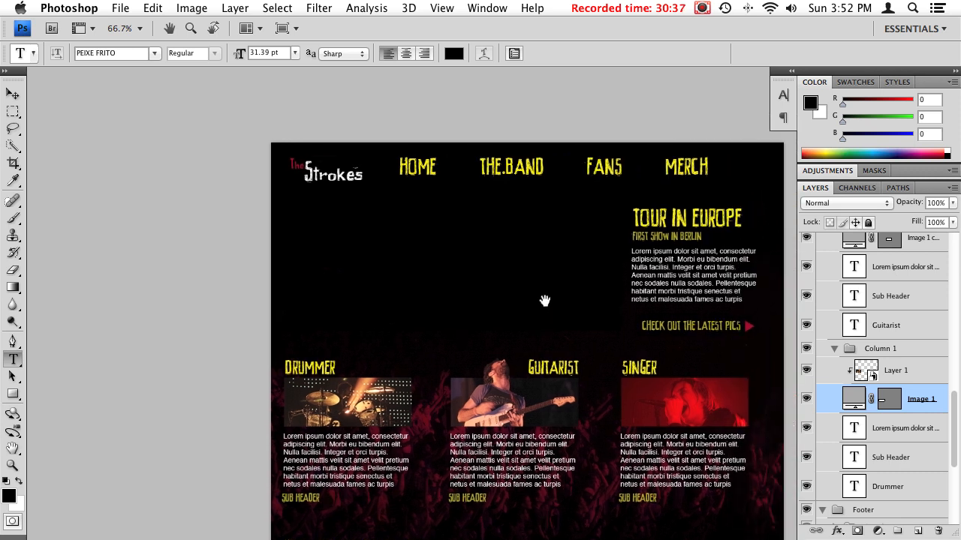
{"action": "right_click", "coordinate": [511, 272], "text": "super"}
{"action": "left_click", "coordinate": [512, 277]}
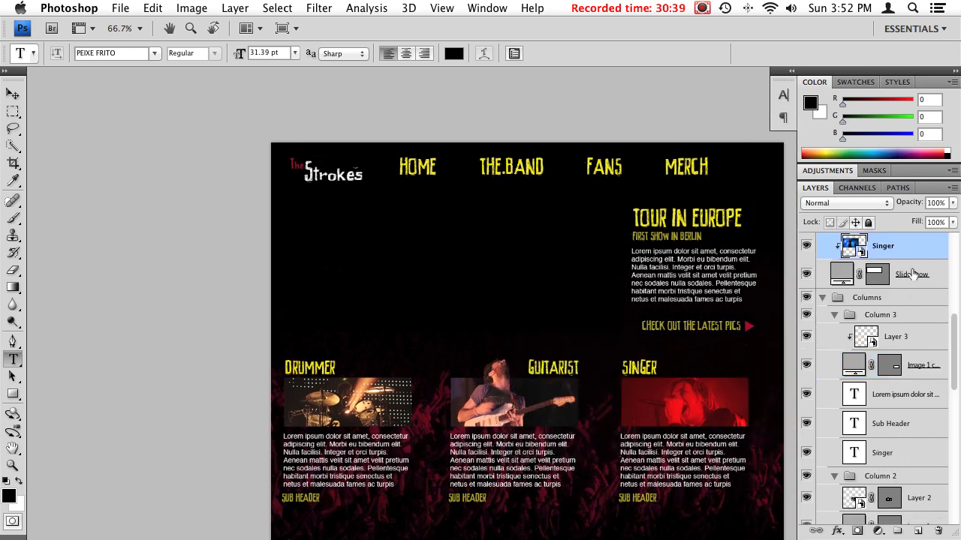
{"action": "left_click_drag", "start_coordinate": [883, 276], "coordinate": [874, 250]}
{"action": "left_click", "coordinate": [852, 202]}
{"action": "left_click", "coordinate": [833, 165]}
{"action": "left_click_drag", "start_coordinate": [553, 324], "coordinate": [517, 290]}
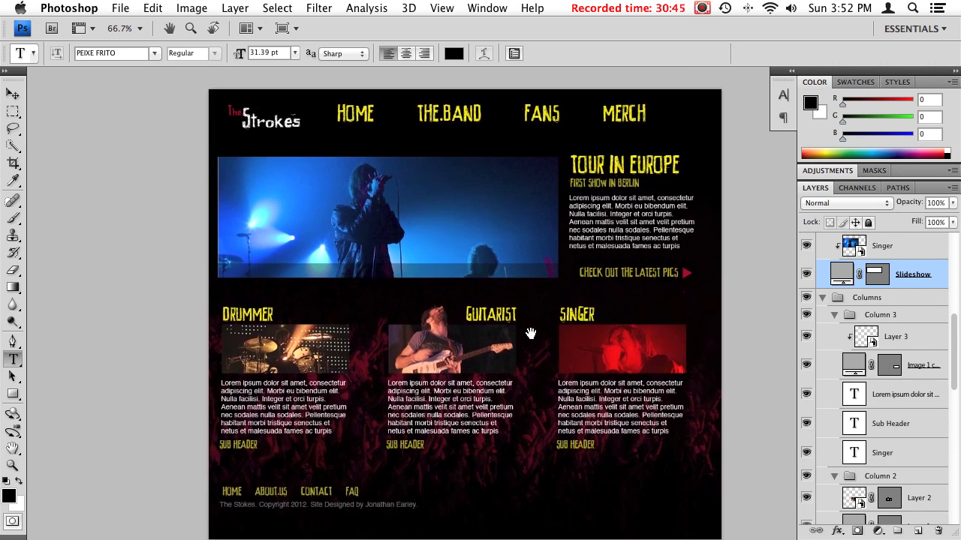
Move the Check out the latest pics text together with its red arrow to line up with the paragraph's left edge.
{"action": "left_click_drag", "start_coordinate": [528, 330], "coordinate": [528, 342]}
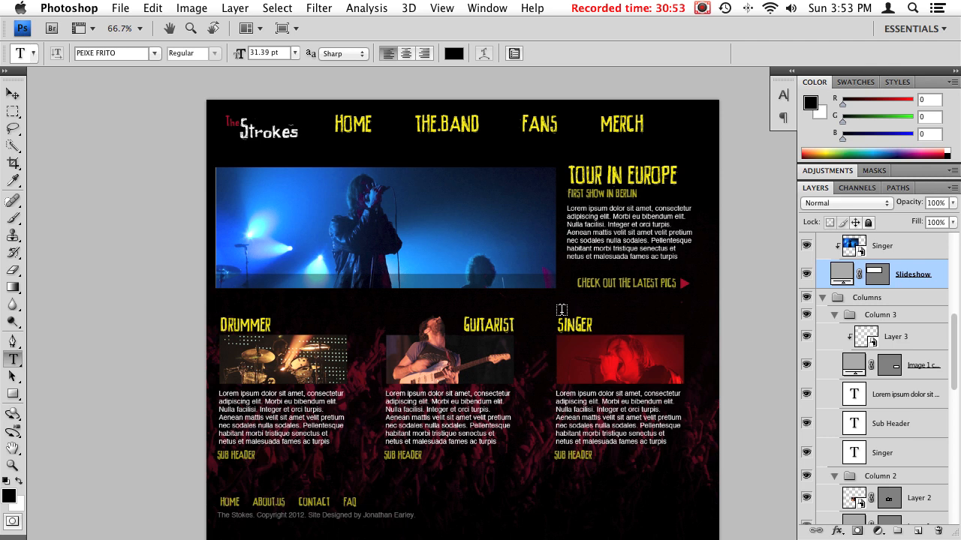
{"action": "right_click", "coordinate": [662, 286]}
{"action": "left_click", "coordinate": [671, 284]}
{"action": "right_click", "coordinate": [684, 289]}
{"action": "left_click", "coordinate": [705, 285]}
{"action": "left_click_drag", "start_coordinate": [673, 285], "coordinate": [660, 290]}
{"action": "left_click_drag", "start_coordinate": [589, 289], "coordinate": [557, 274]}
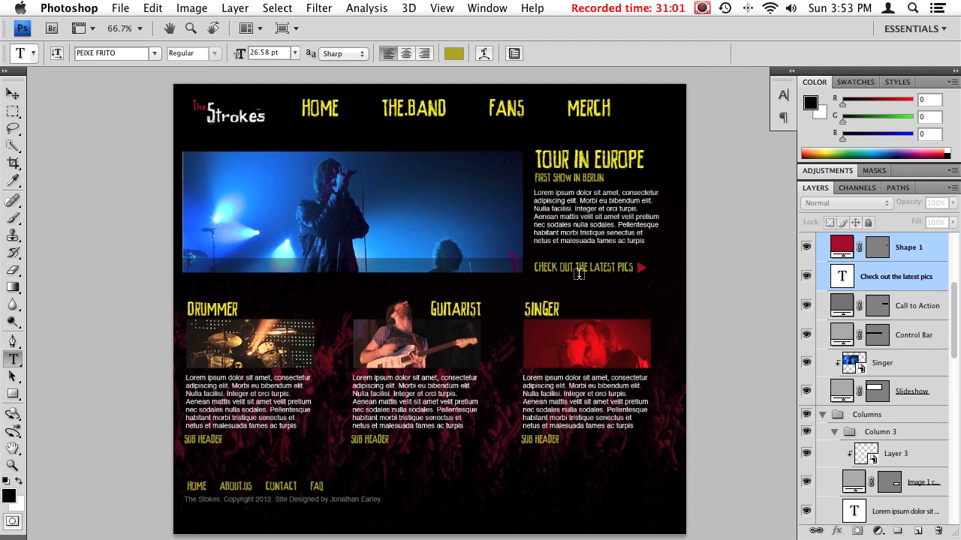
Collapse the Header, Main, Columns and Footer layer groups.
{"action": "mouse_move", "coordinate": [954, 321]}
{"action": "left_mouse_down"}
{"action": "mouse_move", "coordinate": [926, 497]}
{"action": "mouse_move", "coordinate": [948, 250]}
{"action": "left_mouse_up"}
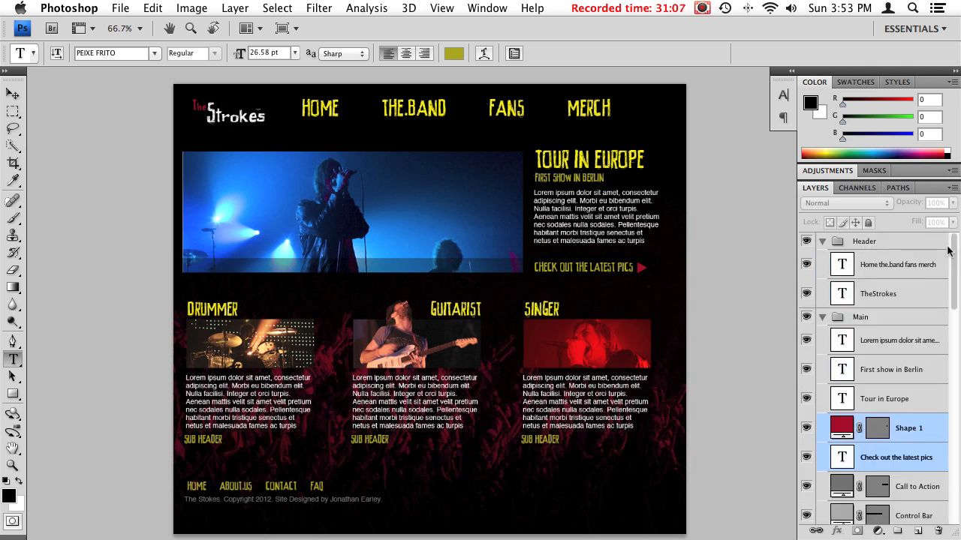
{"action": "left_click", "coordinate": [822, 317]}
{"action": "left_click", "coordinate": [821, 241]}
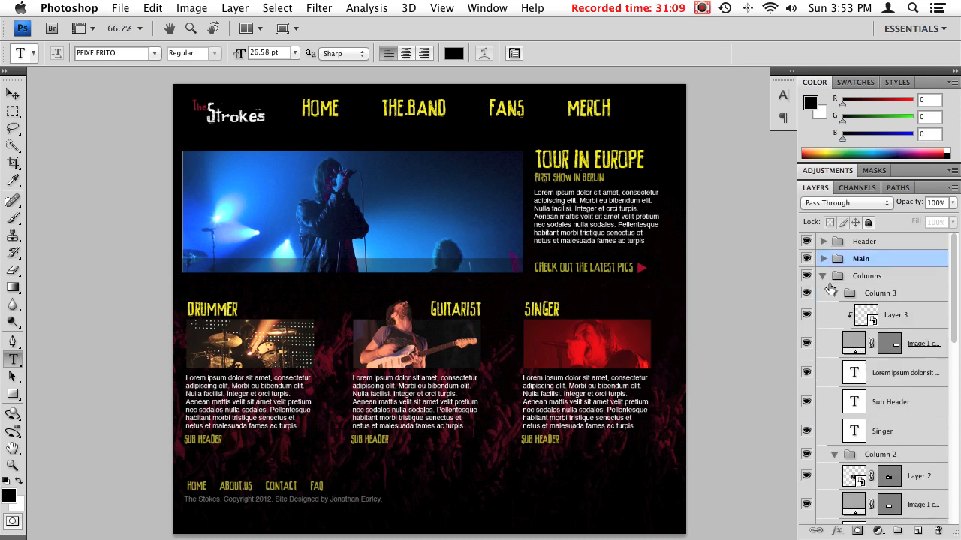
{"action": "left_click", "coordinate": [823, 276]}
{"action": "left_click", "coordinate": [823, 292]}
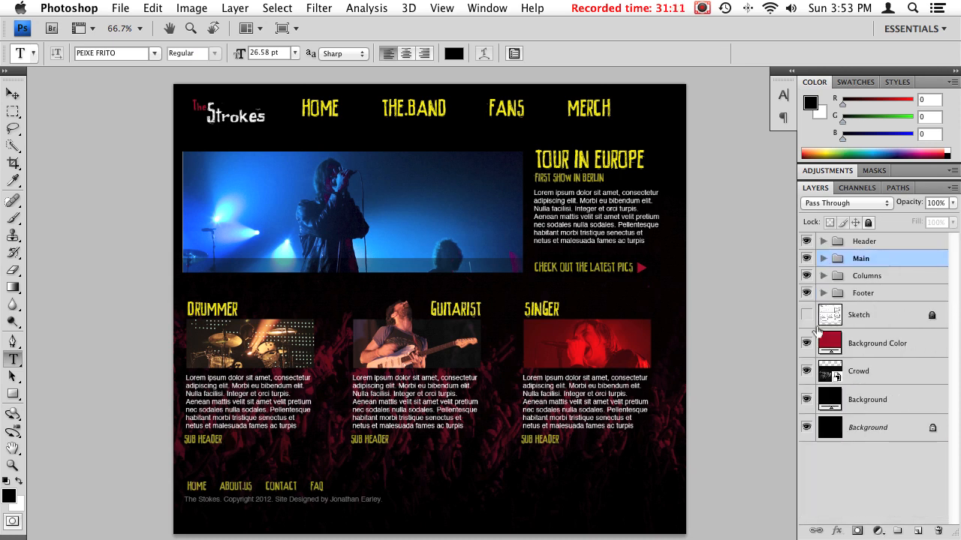
Expand the Footer and Social Icons groups and set the Social 3 shape's blend mode to Normal.
{"action": "left_click", "coordinate": [867, 296]}
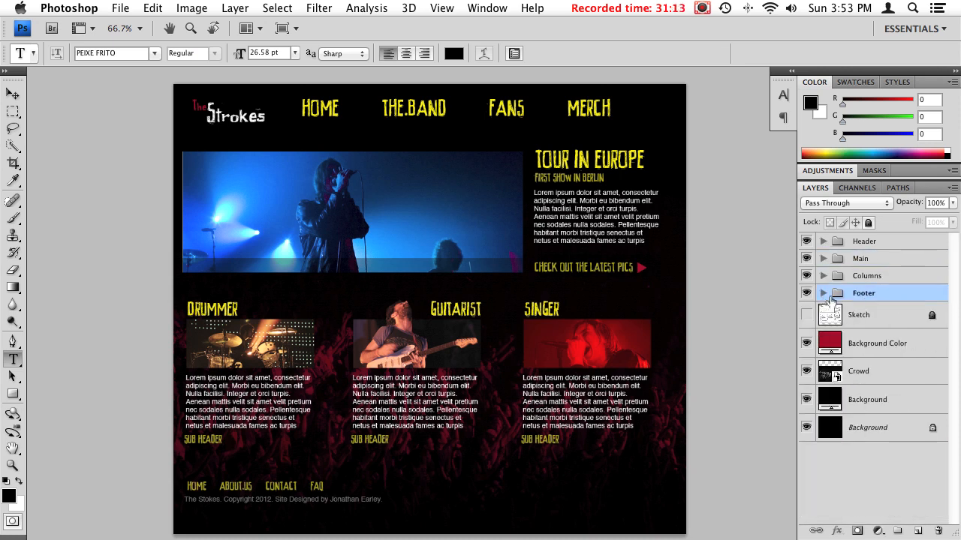
{"action": "left_click", "coordinate": [823, 294]}
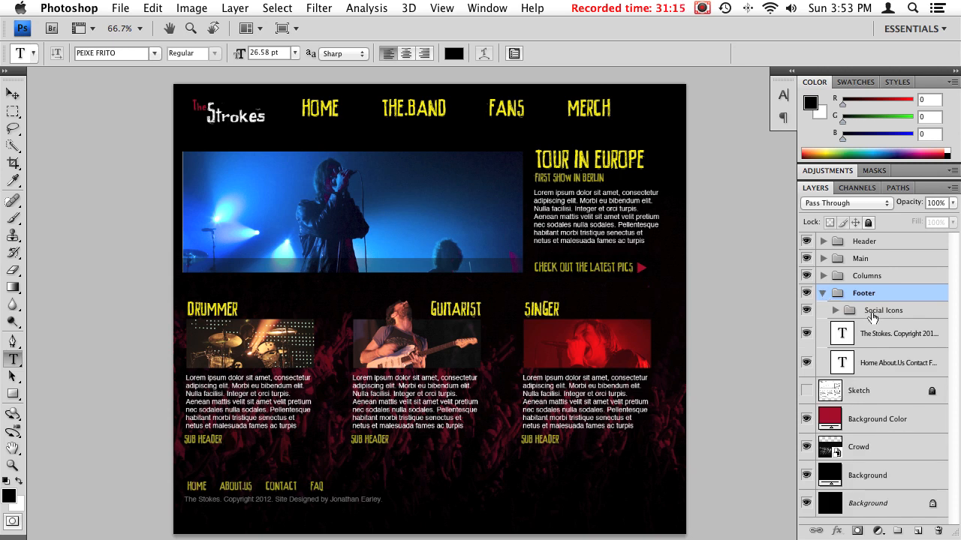
{"action": "left_click", "coordinate": [835, 310]}
{"action": "left_click", "coordinate": [831, 336]}
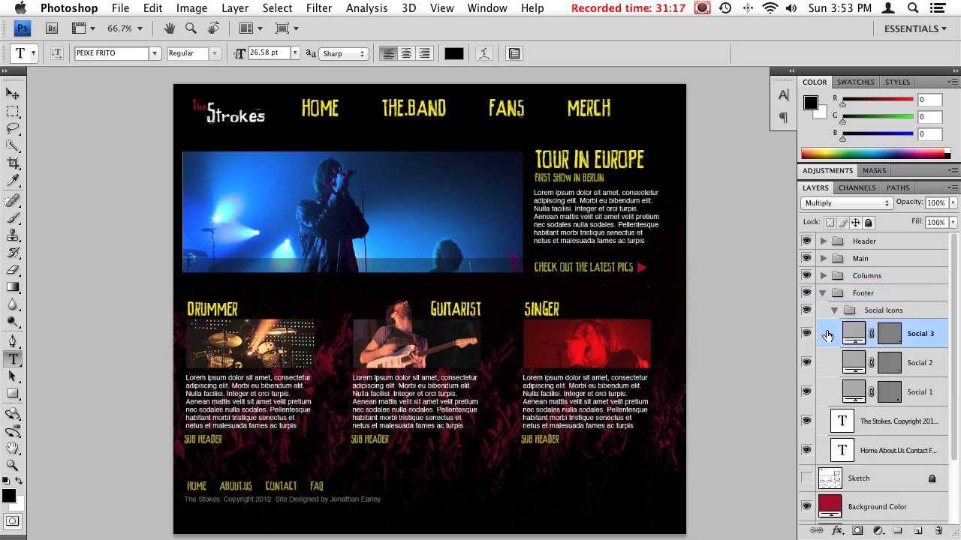
{"action": "left_click", "coordinate": [852, 201]}
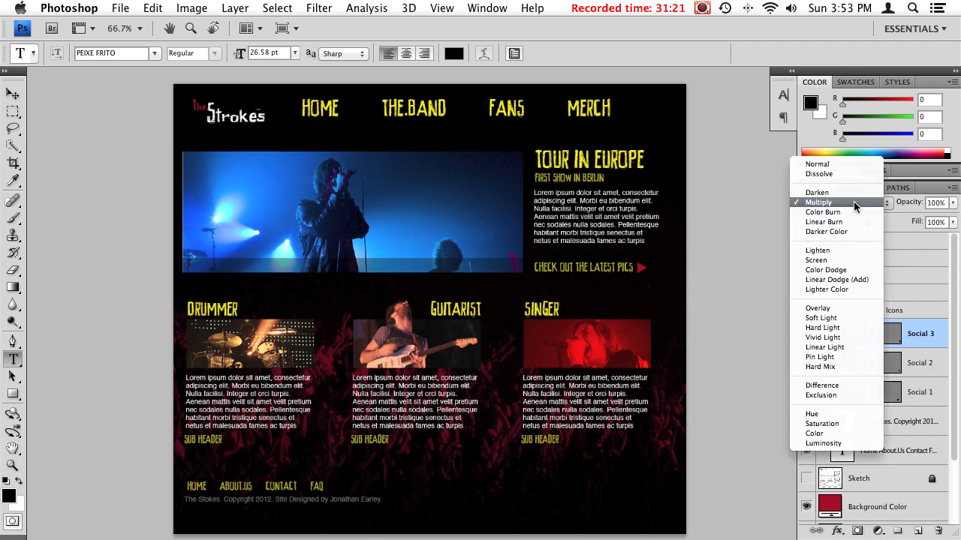
{"action": "left_click", "coordinate": [849, 163]}
Set the blend mode of the Social 2 and Social 1 footer shapes to Normal.
{"action": "left_click", "coordinate": [837, 358]}
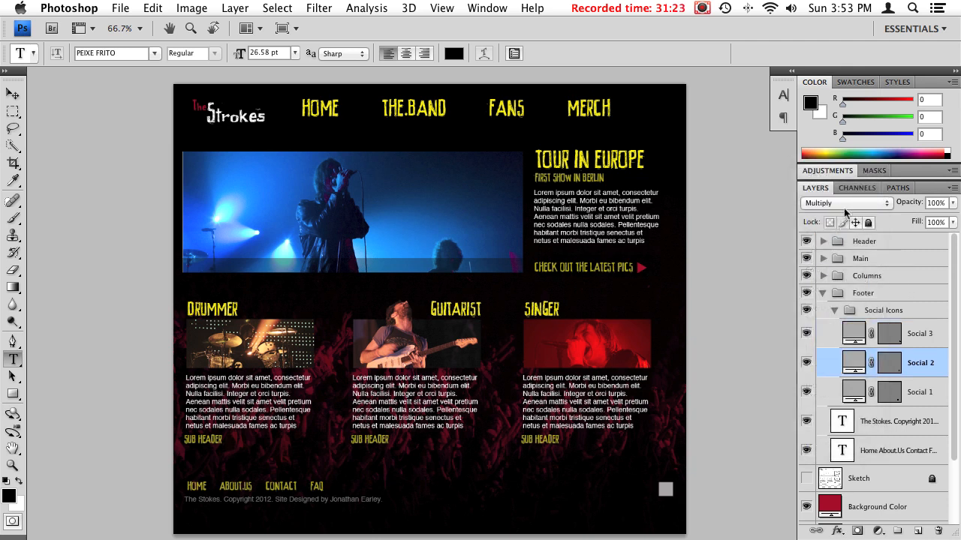
{"action": "left_click", "coordinate": [838, 204]}
{"action": "left_click", "coordinate": [832, 165]}
{"action": "left_click", "coordinate": [831, 396]}
{"action": "left_click", "coordinate": [833, 205]}
{"action": "left_click", "coordinate": [833, 164]}
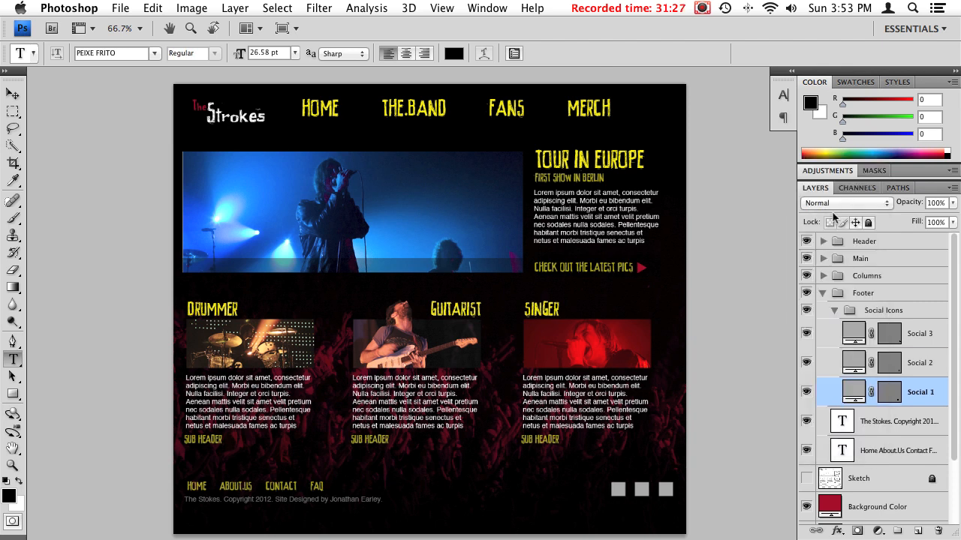
Switch to Finder and open Social Icons V1.psd from the Files folder in Photoshop.
{"action": "scroll", "coordinate": [570, 315], "scroll_direction": "down", "scroll_amount": 5}
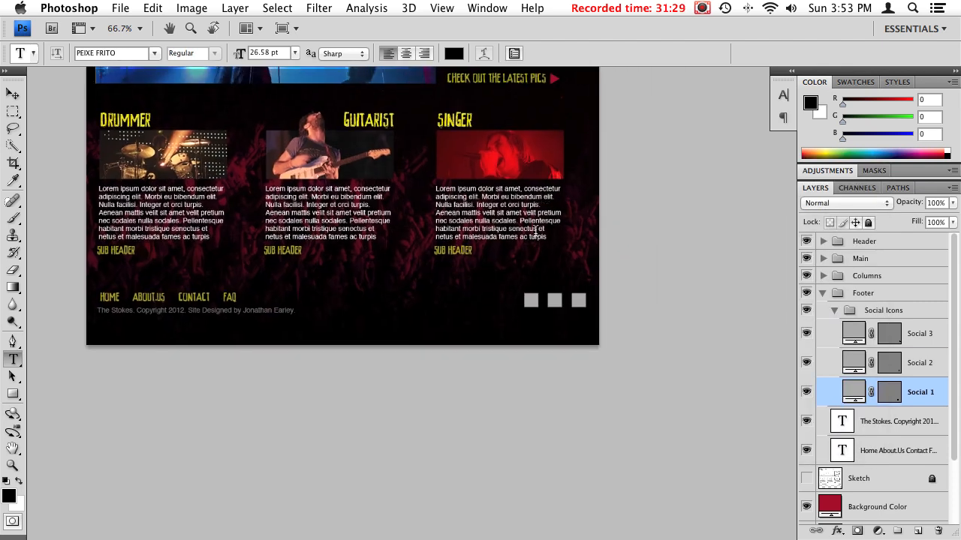
{"action": "key", "text": "super+Tab"}
{"action": "key", "text": "super+shift+Tab"}
{"action": "key", "text": "super+shift+Tab"}
{"action": "key", "text": "super+Tab"}
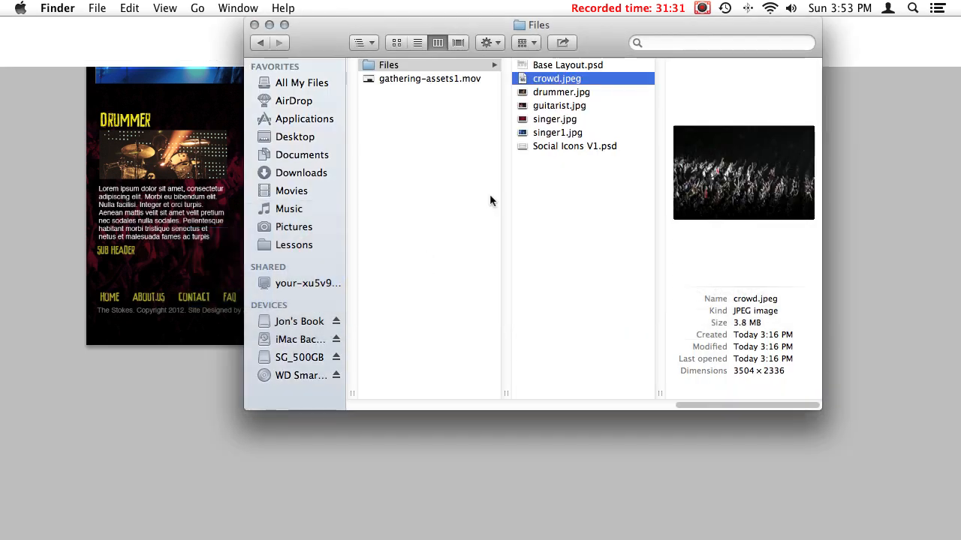
{"action": "left_click", "coordinate": [553, 146]}
{"action": "key", "text": "space"}
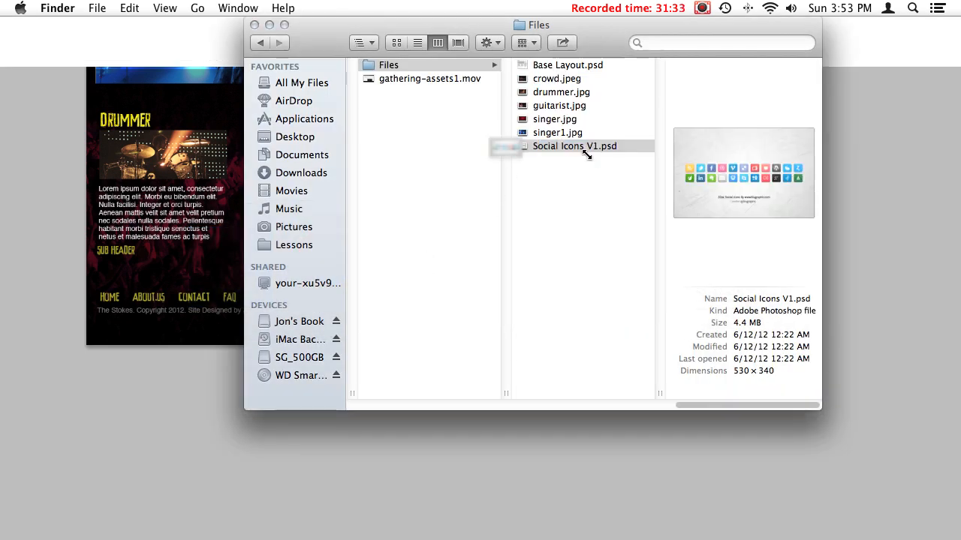
{"action": "key", "text": "space"}
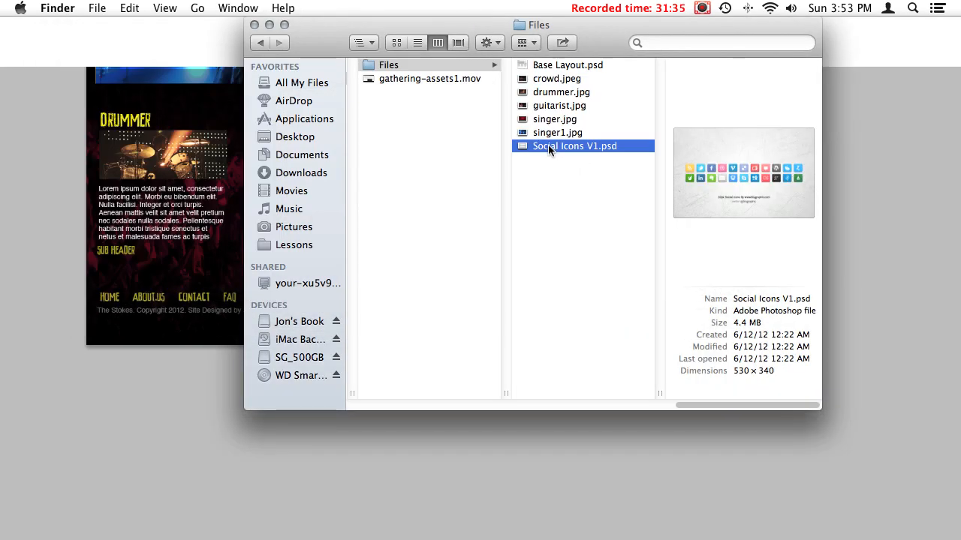
{"action": "double_click", "coordinate": [549, 148]}
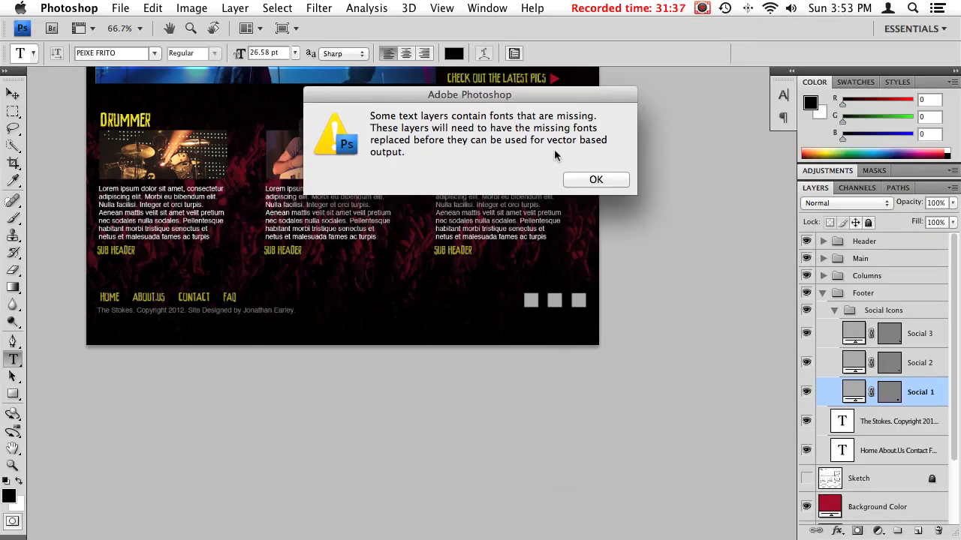
{"action": "left_click", "coordinate": [618, 179]}
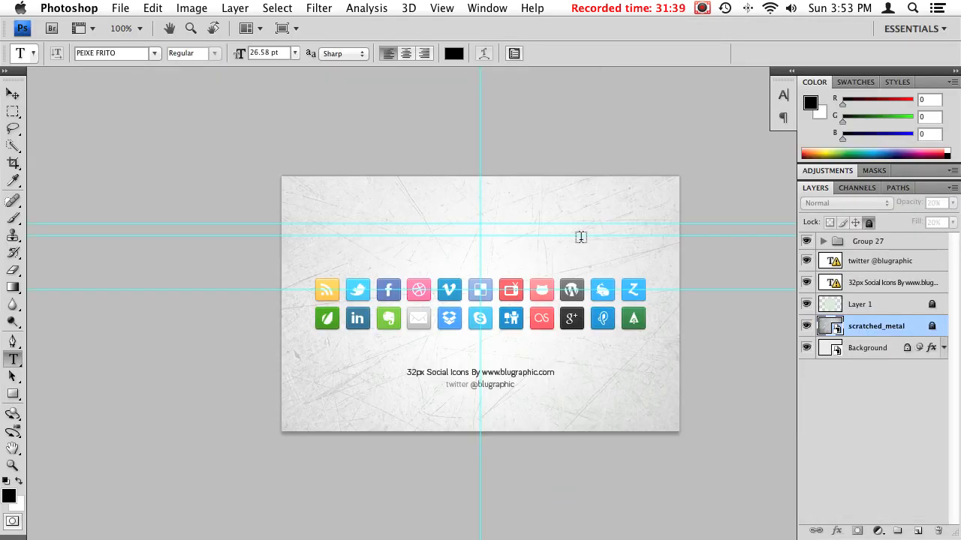
Hide the scratched_metal, Background, Layer 1 and both credit text layers, and expand Group 27 containing the icons.
{"action": "left_click_drag", "start_coordinate": [562, 278], "coordinate": [532, 127]}
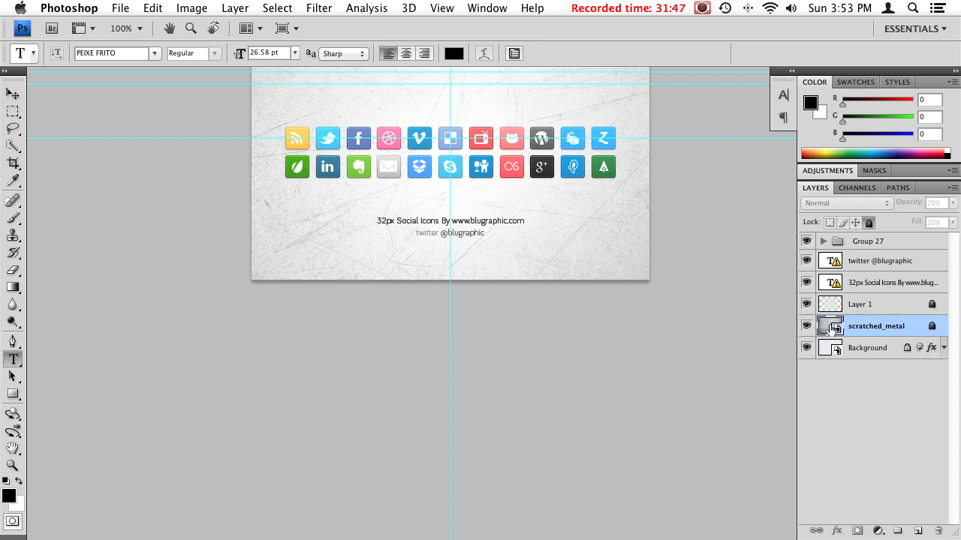
{"action": "left_click", "coordinate": [807, 326]}
{"action": "left_click", "coordinate": [807, 327]}
{"action": "left_click_drag", "start_coordinate": [807, 327], "coordinate": [807, 357]}
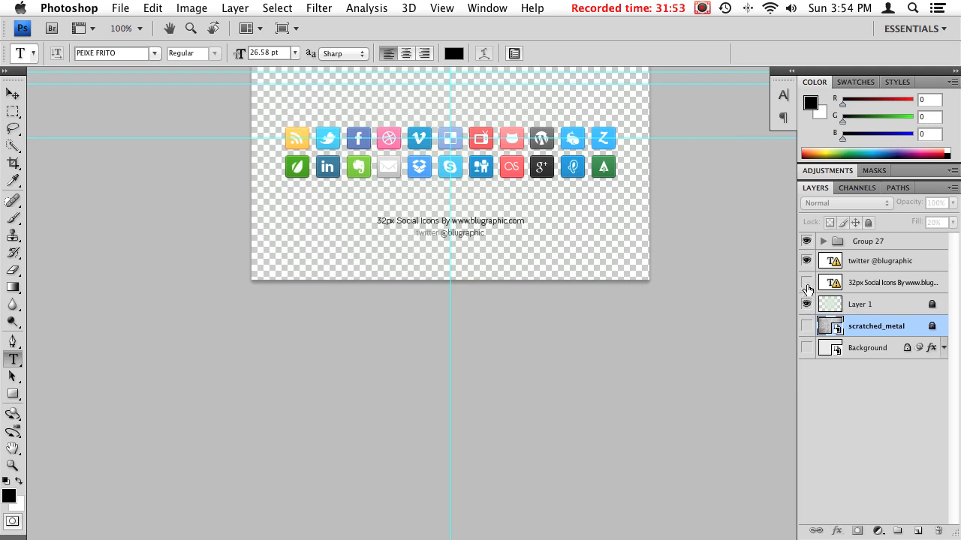
{"action": "left_click_drag", "start_coordinate": [806, 283], "coordinate": [806, 260]}
{"action": "left_click", "coordinate": [806, 305]}
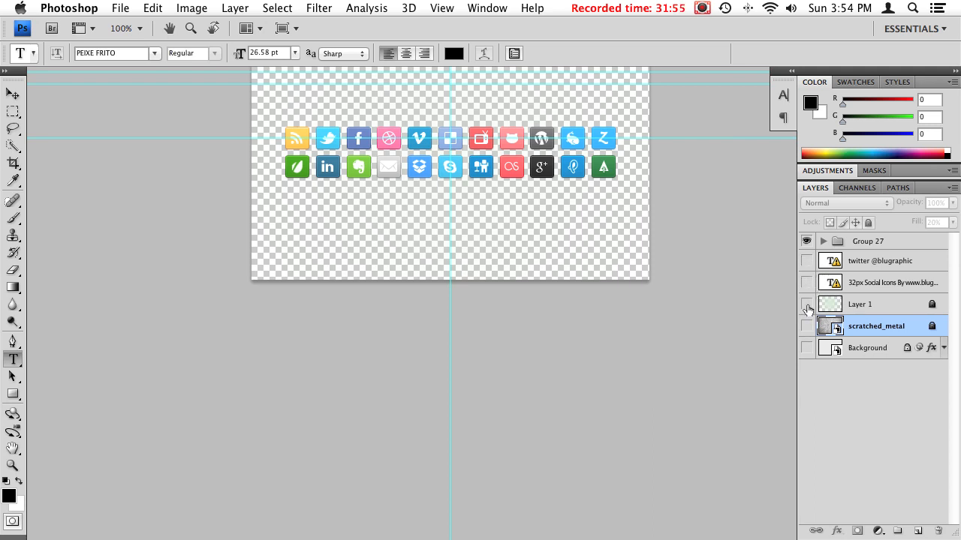
{"action": "left_click", "coordinate": [823, 241]}
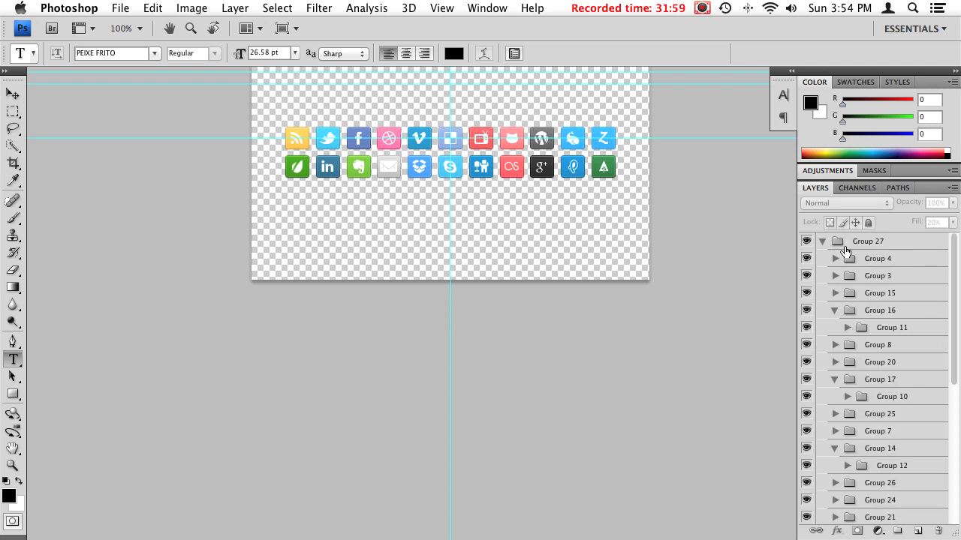
{"action": "scroll", "coordinate": [942, 420], "scroll_direction": "down", "scroll_amount": 5}
{"action": "scroll", "coordinate": [945, 392], "scroll_direction": "up", "scroll_amount": 5}
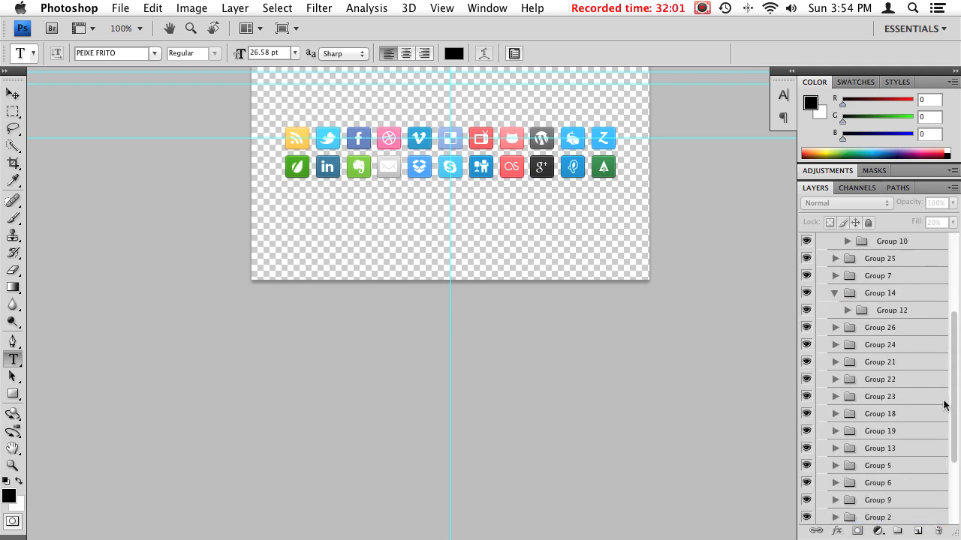
{"action": "left_click", "coordinate": [835, 258]}
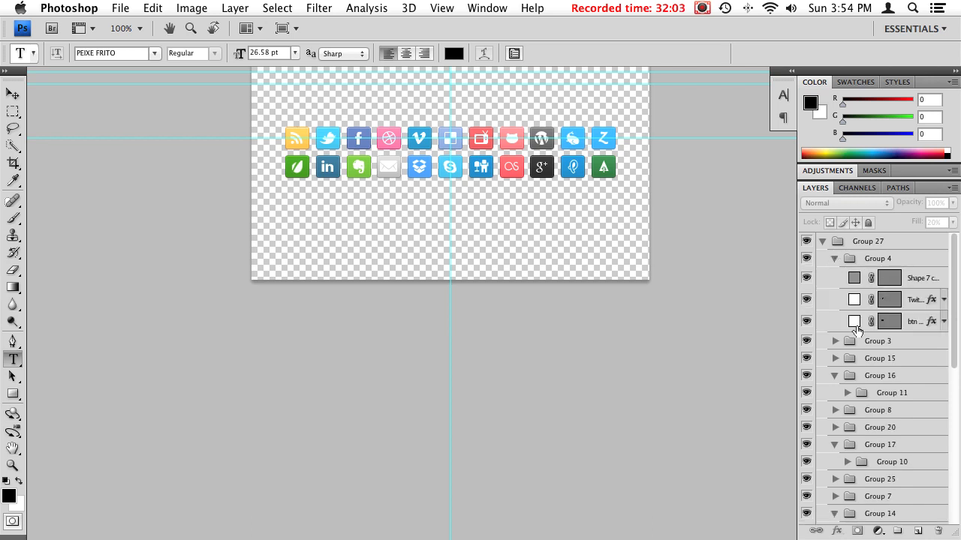
{"action": "left_click", "coordinate": [835, 258]}
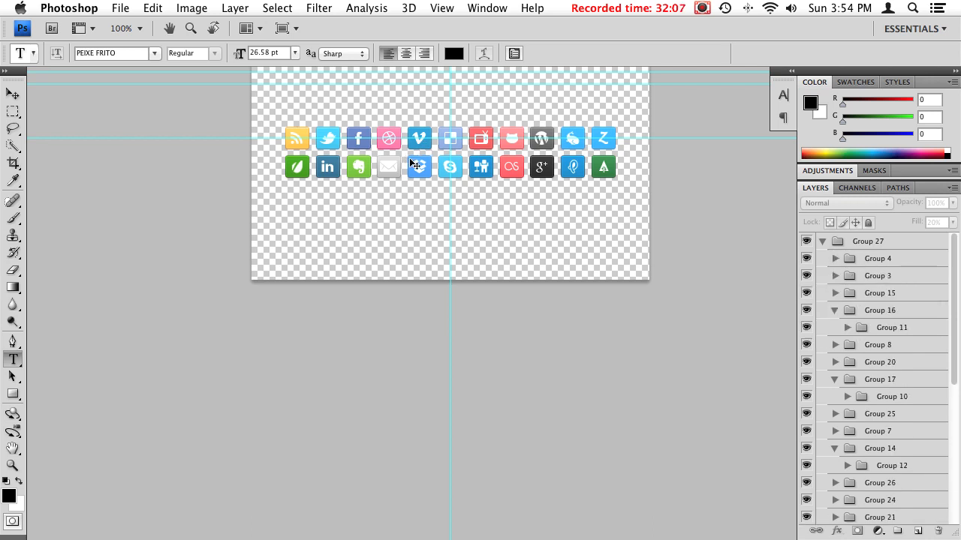
Select the Facebook icon's Group 2, try moving it above the icon row, and undo the move.
{"action": "right_click", "coordinate": [360, 142]}
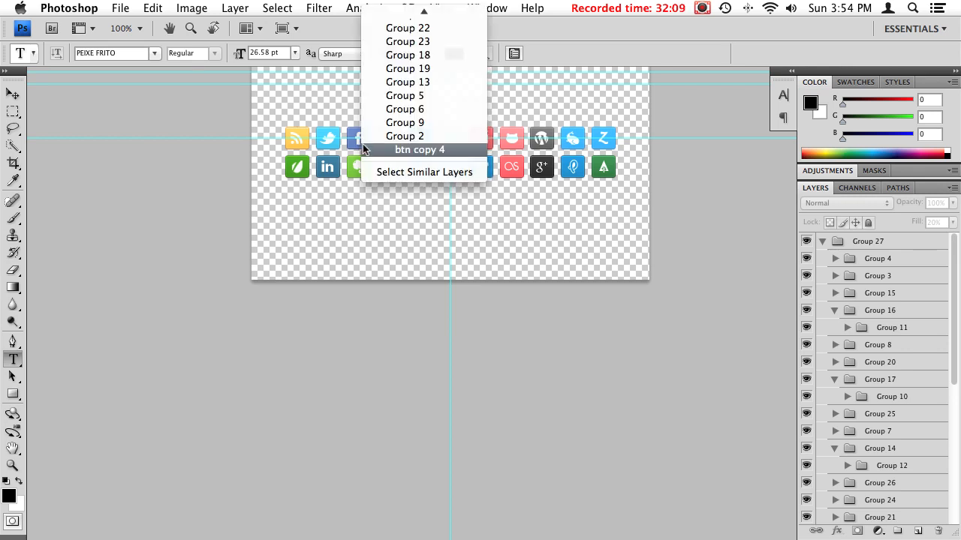
{"action": "left_click", "coordinate": [421, 140]}
{"action": "left_click_drag", "start_coordinate": [360, 143], "coordinate": [356, 107]}
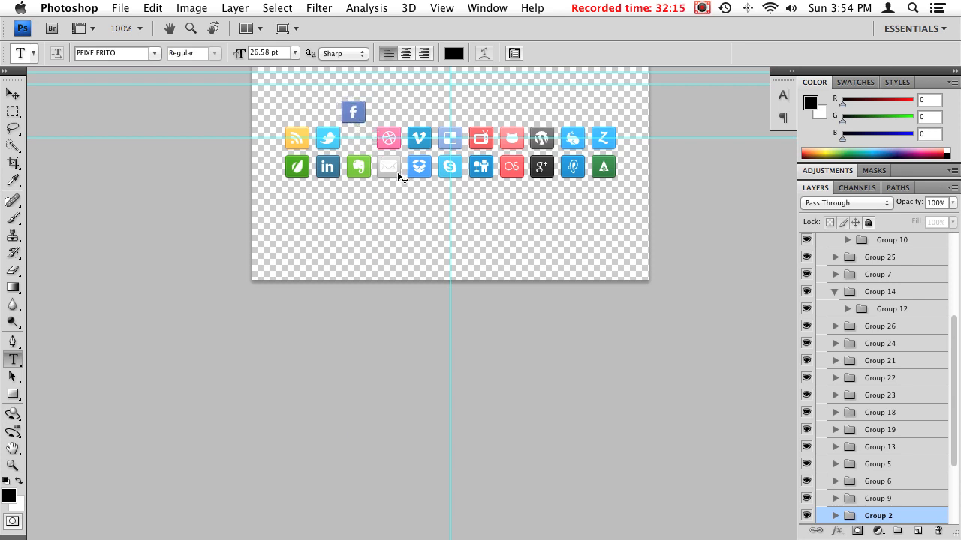
{"action": "key", "text": "ctrl+z"}
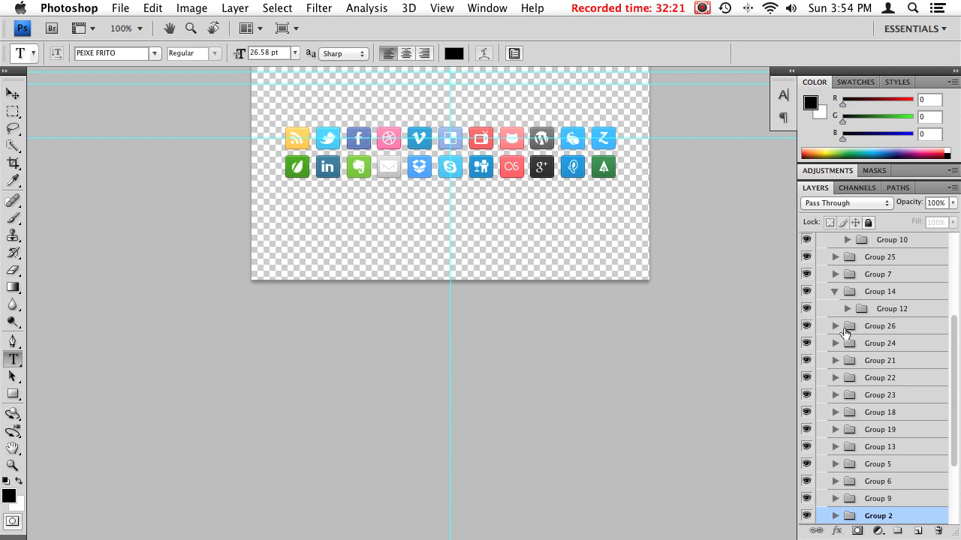
Cycle the screen mode back to standard floating windows and reposition the document window over the desktop.
{"action": "left_click_drag", "start_coordinate": [954, 402], "coordinate": [936, 461]}
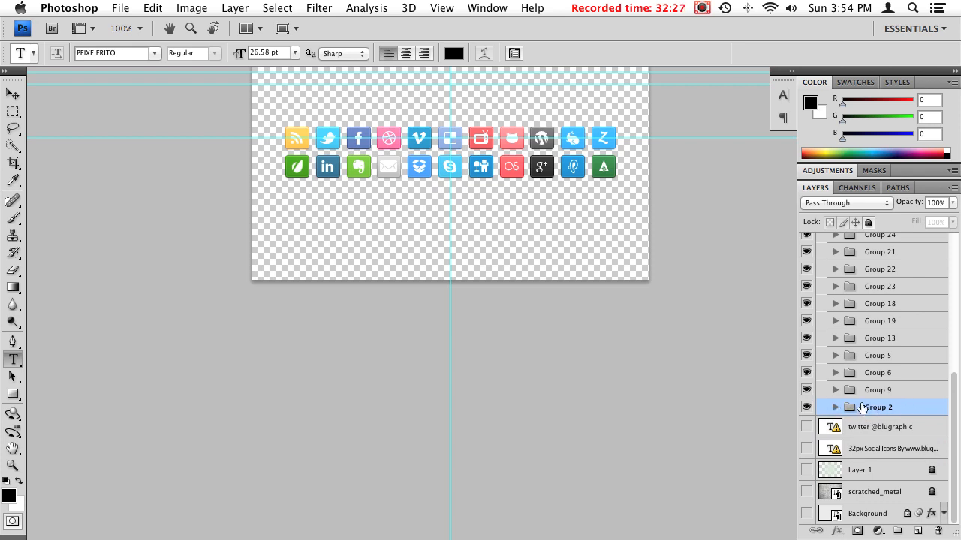
{"action": "key", "text": "f"}
{"action": "key", "text": "f"}
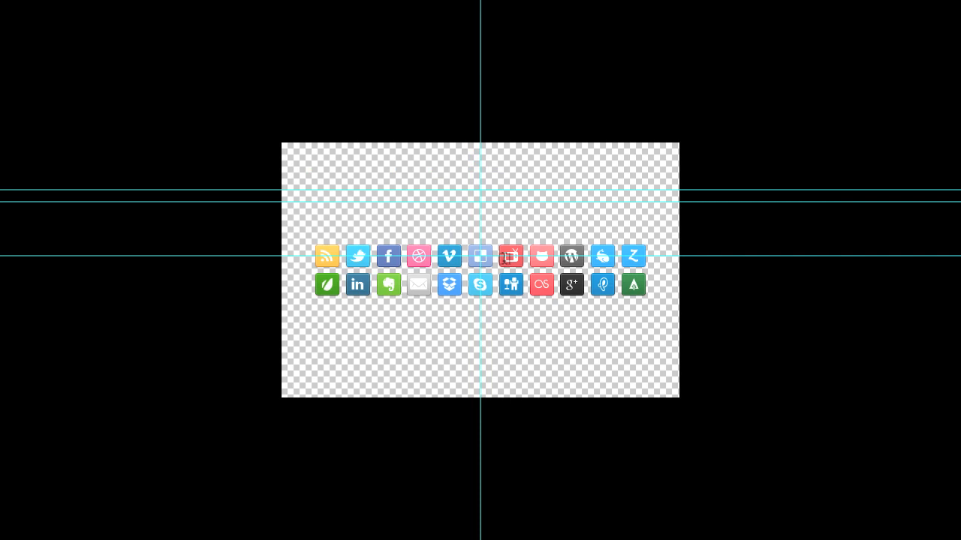
{"action": "key", "text": "f"}
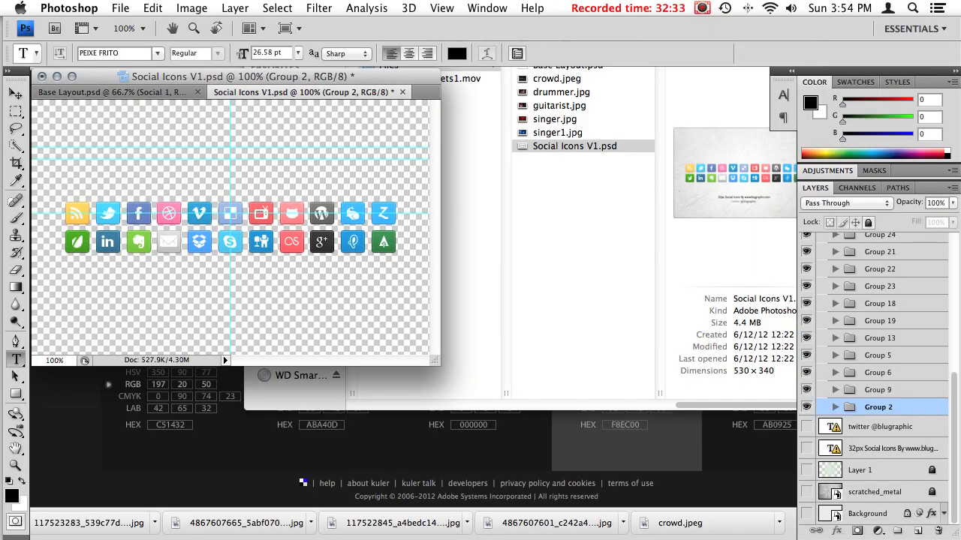
{"action": "left_click_drag", "start_coordinate": [232, 78], "coordinate": [376, 94]}
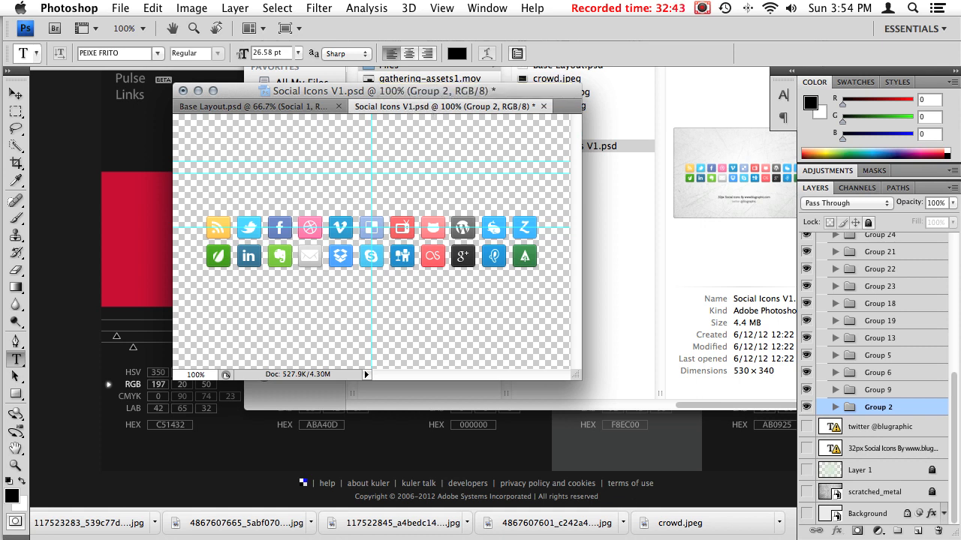
Copy the Facebook icon group into Base Layout.psd and place it over the first grey footer social square.
{"action": "left_click_drag", "start_coordinate": [285, 227], "coordinate": [285, 107]}
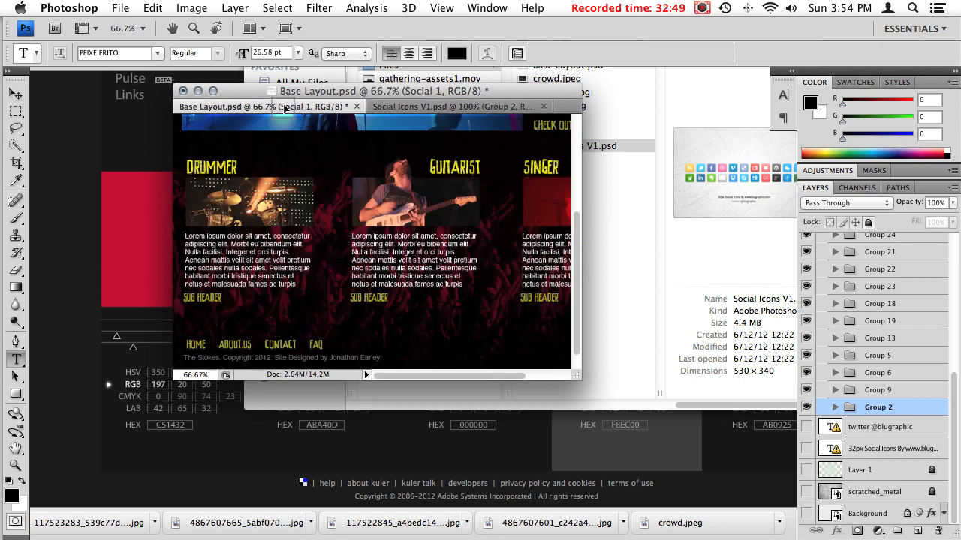
{"action": "left_click_drag", "start_coordinate": [285, 108], "coordinate": [279, 269]}
{"action": "left_click_drag", "start_coordinate": [422, 321], "coordinate": [505, 327]}
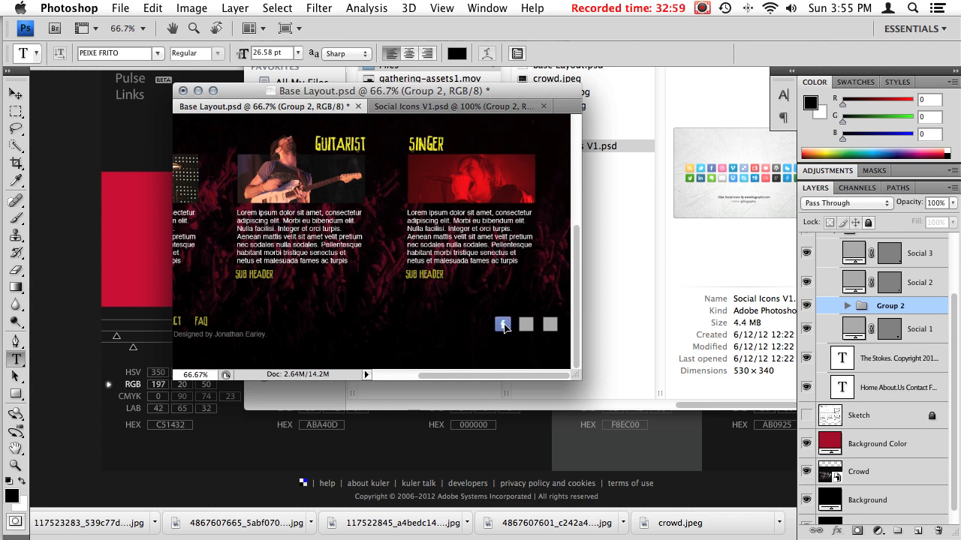
Separate Social Icons V1.psd into its own floating window beside the Base Layout.psd window.
{"action": "left_click", "coordinate": [404, 107]}
{"action": "left_click_drag", "start_coordinate": [473, 92], "coordinate": [358, 76]}
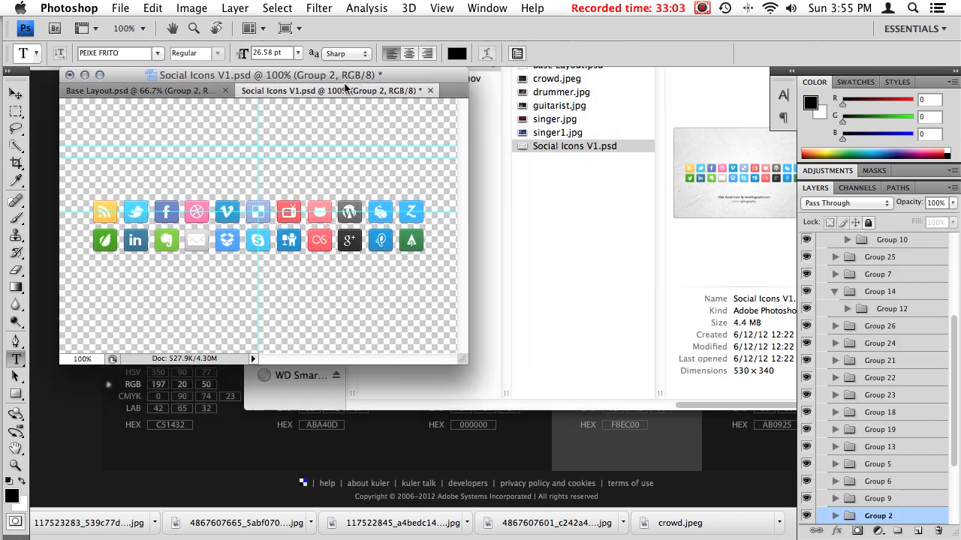
{"action": "left_click_drag", "start_coordinate": [280, 94], "coordinate": [537, 88]}
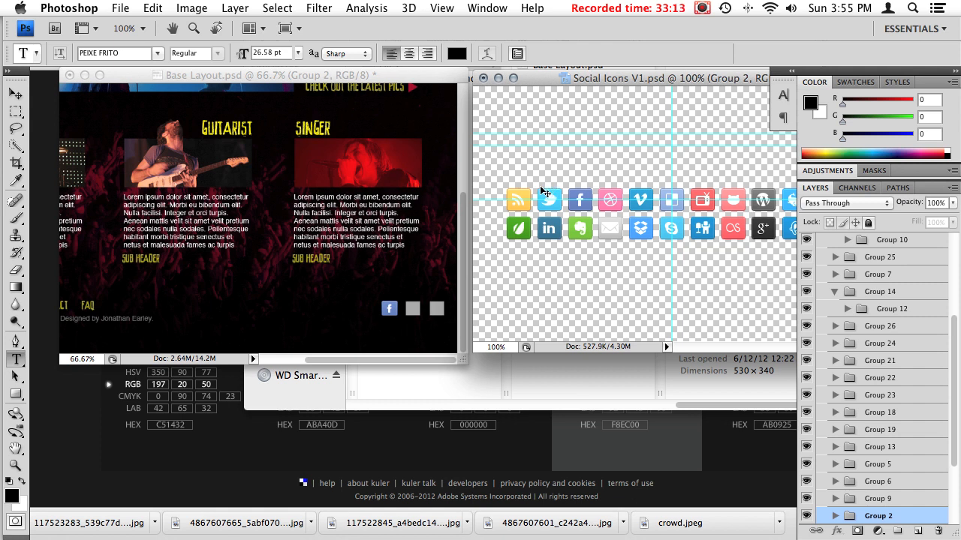
Copy the Twitter icon's Group 4 into Base Layout.psd over the second footer social square.
{"action": "right_click", "coordinate": [546, 198], "text": "ctrl"}
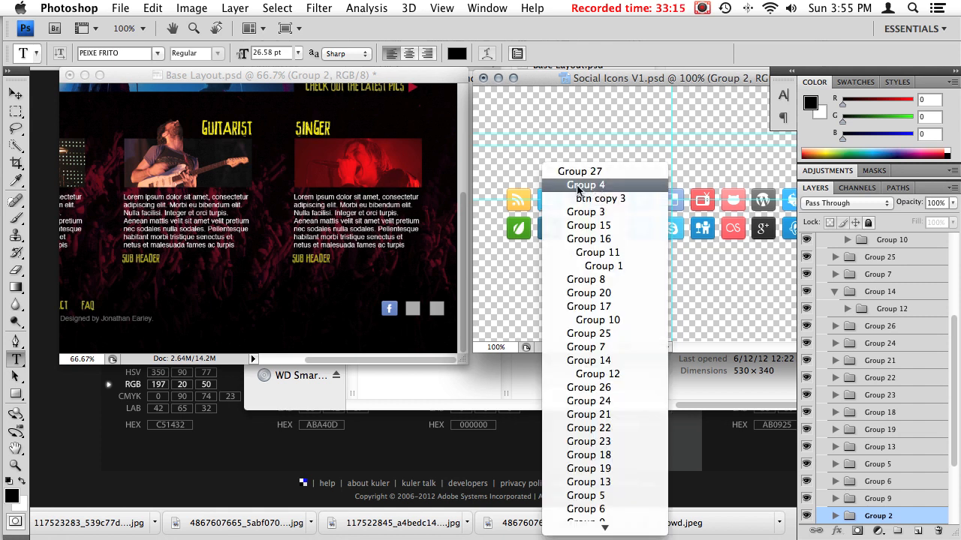
{"action": "left_click", "coordinate": [577, 185]}
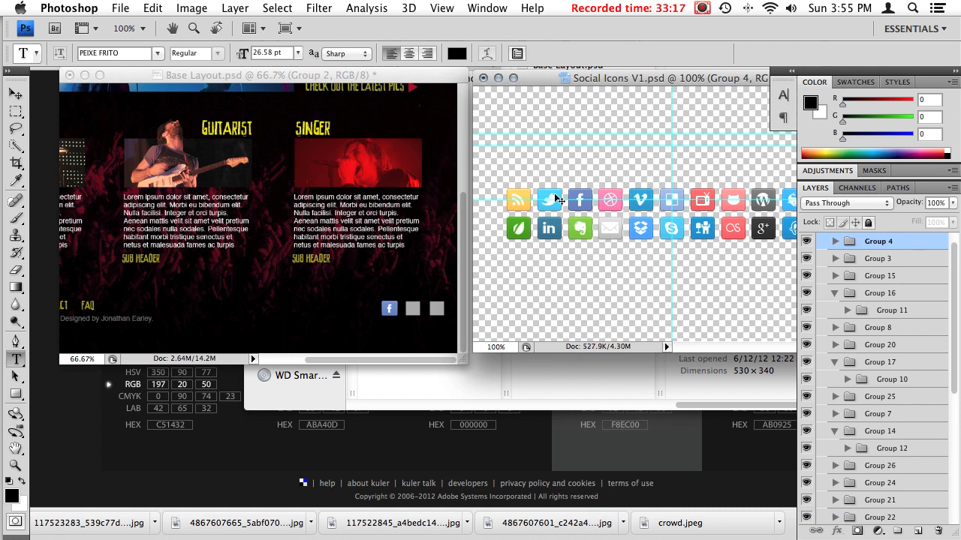
{"action": "left_click_drag", "start_coordinate": [557, 199], "coordinate": [415, 311]}
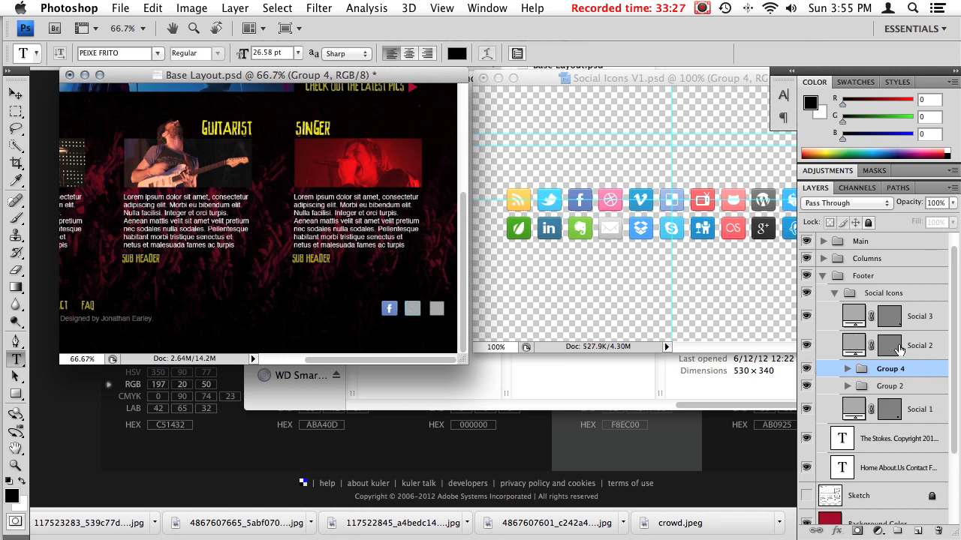
Move Group 4 and Group 2 above the Social 3 shape within the Social Icons group.
{"action": "left_click", "coordinate": [909, 387], "text": "shift"}
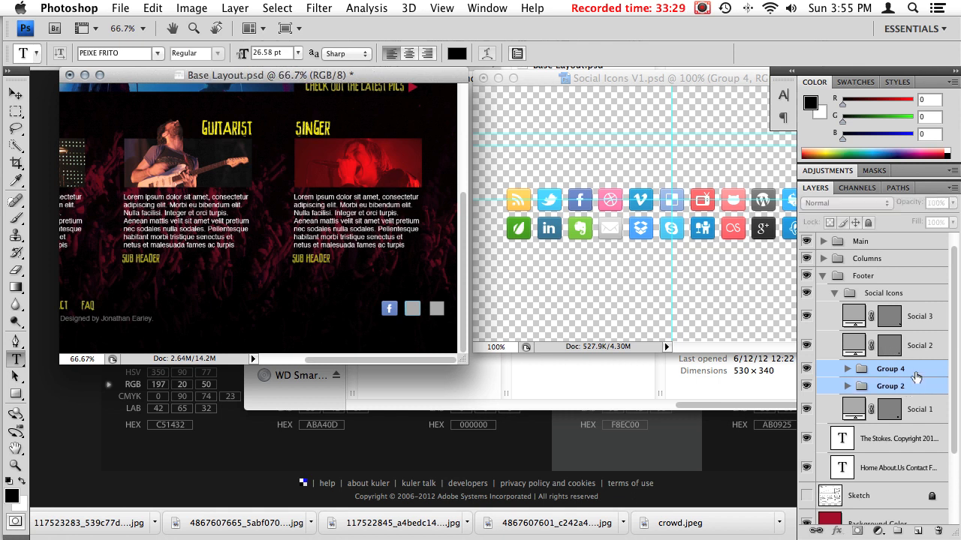
{"action": "left_click_drag", "start_coordinate": [909, 386], "coordinate": [911, 309]}
{"action": "left_click_drag", "start_coordinate": [910, 308], "coordinate": [909, 309]}
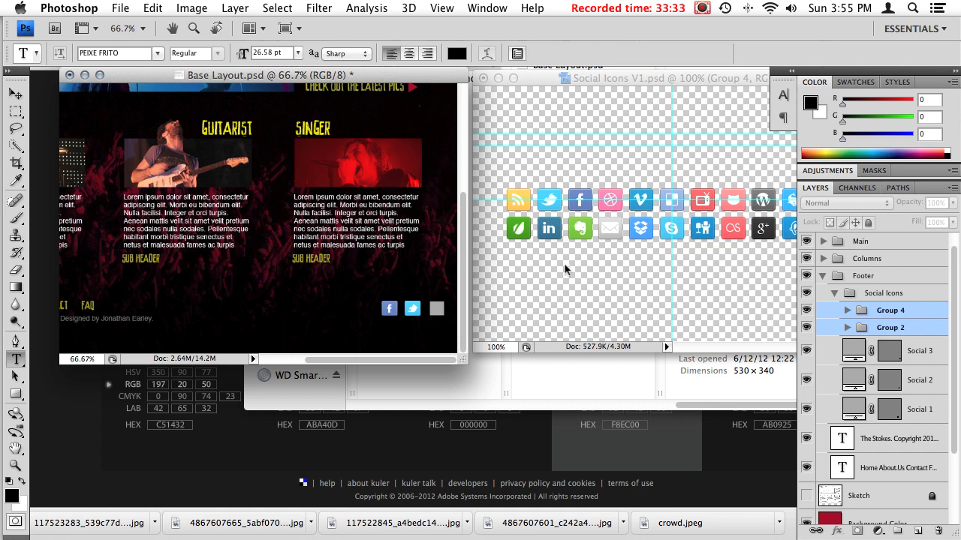
Copy the Vimeo icon's Group 5 from Social Icons V1.psd onto the third footer social square in Base Layout.psd.
{"action": "left_click", "coordinate": [584, 265]}
{"action": "left_click_drag", "start_coordinate": [675, 79], "coordinate": [710, 86]}
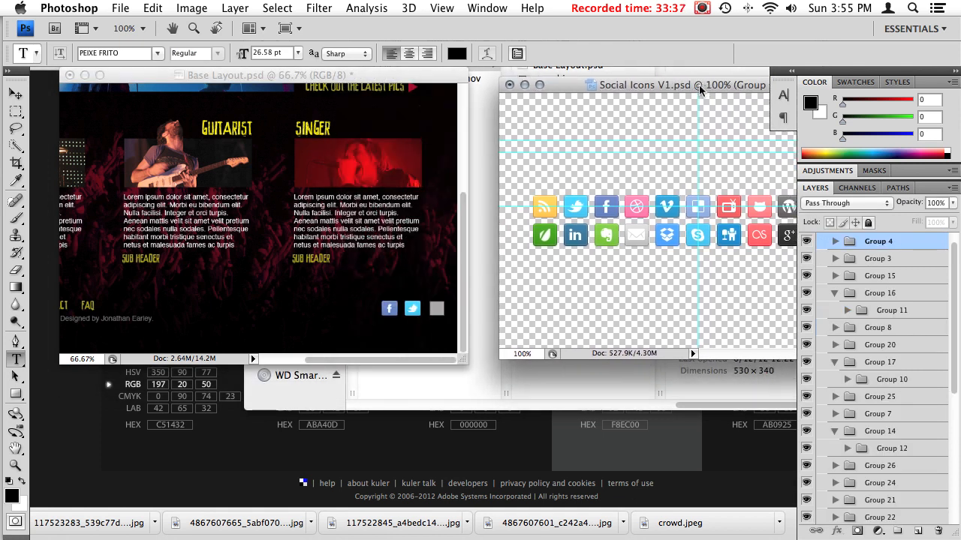
{"action": "right_click", "coordinate": [675, 210]}
{"action": "left_click", "coordinate": [687, 192]}
{"action": "left_click_drag", "start_coordinate": [676, 209], "coordinate": [439, 308]}
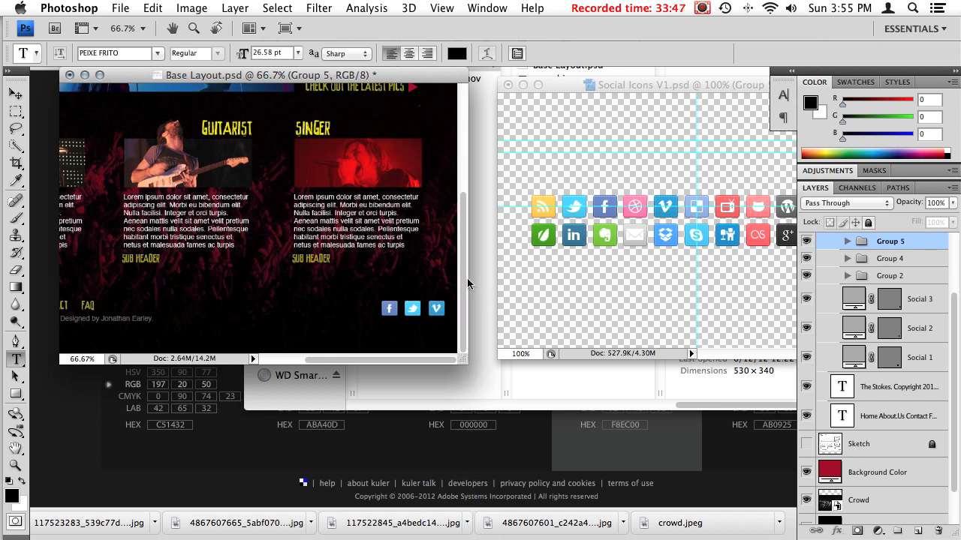
Close the Social Icons V1.psd document and return to Base Layout.psd.
{"action": "left_click", "coordinate": [572, 85]}
{"action": "left_click", "coordinate": [508, 84]}
{"action": "left_click", "coordinate": [415, 186]}
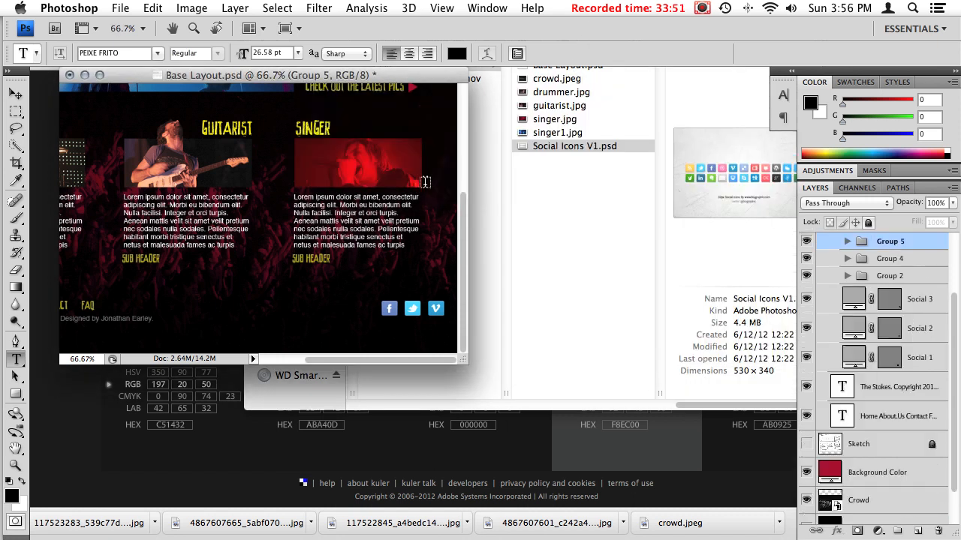
Show Base Layout.psd in full screen mode with the menu bar and hide all panels to review the whole page.
{"action": "key", "text": "f"}
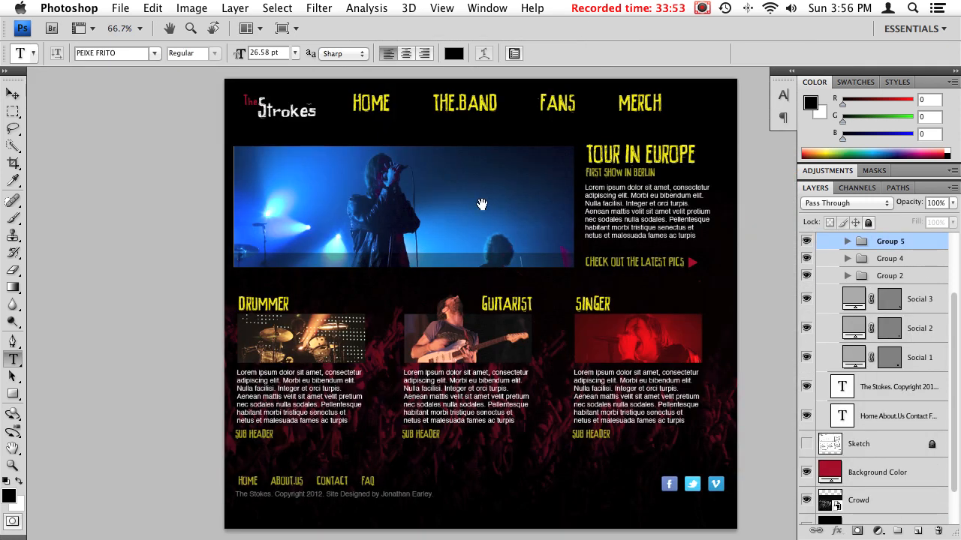
{"action": "key", "text": "Tab"}
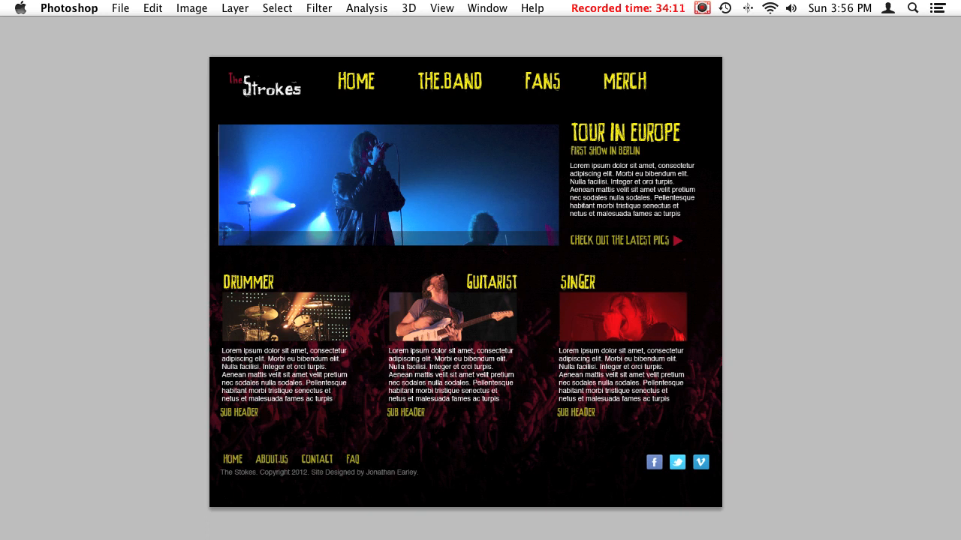
{"action": "right_click", "coordinate": [477, 171]}
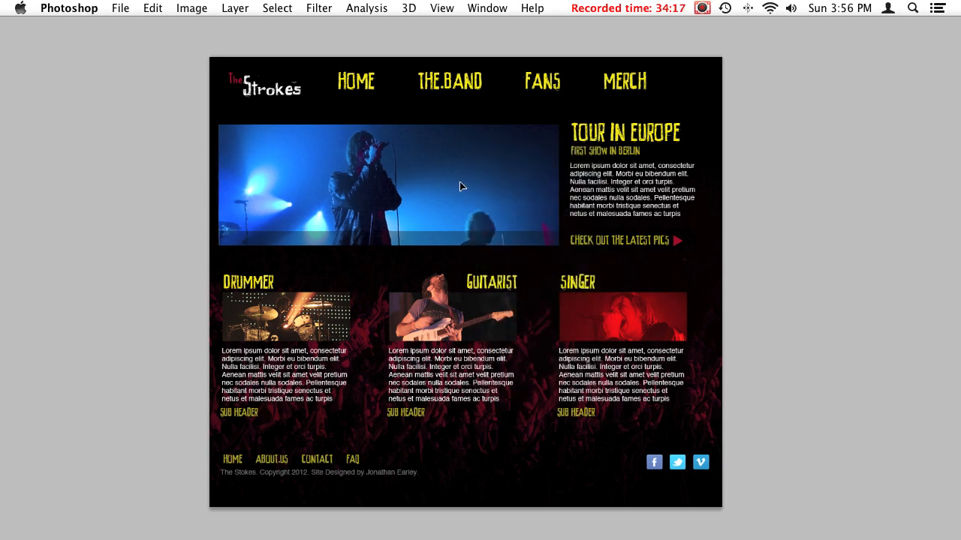